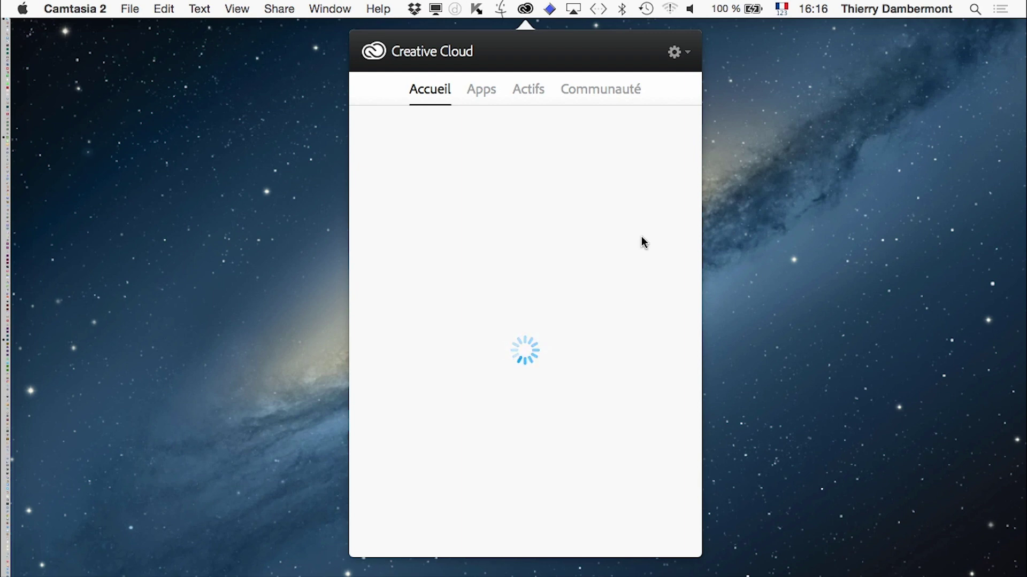
# Step: Show the Hands-on variables dans PS folder in a new Finder window with larger thumbnails
pyautogui.click(527, 9)
pyautogui.press('super+Tab')
pyautogui.press('super+Tab')
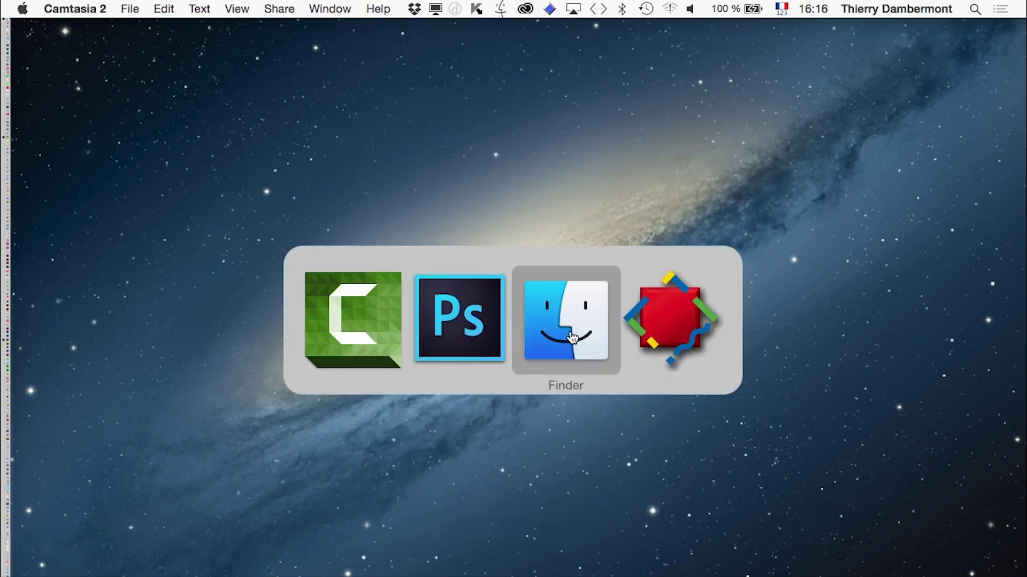
pyautogui.press('super+Tab')
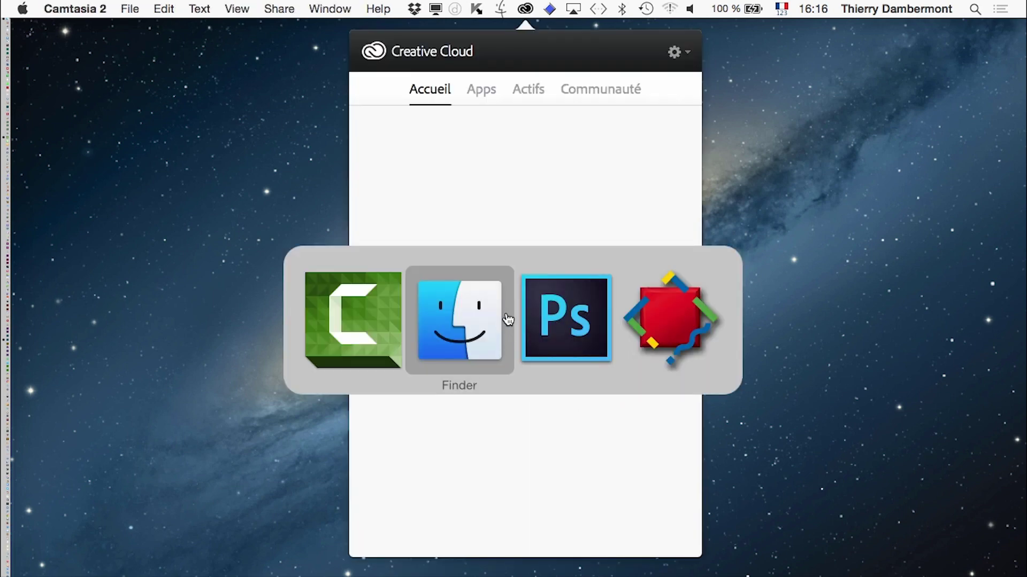
pyautogui.press('super+Tab')
pyautogui.press('super+shift+Tab')
pyautogui.click(112, 9)
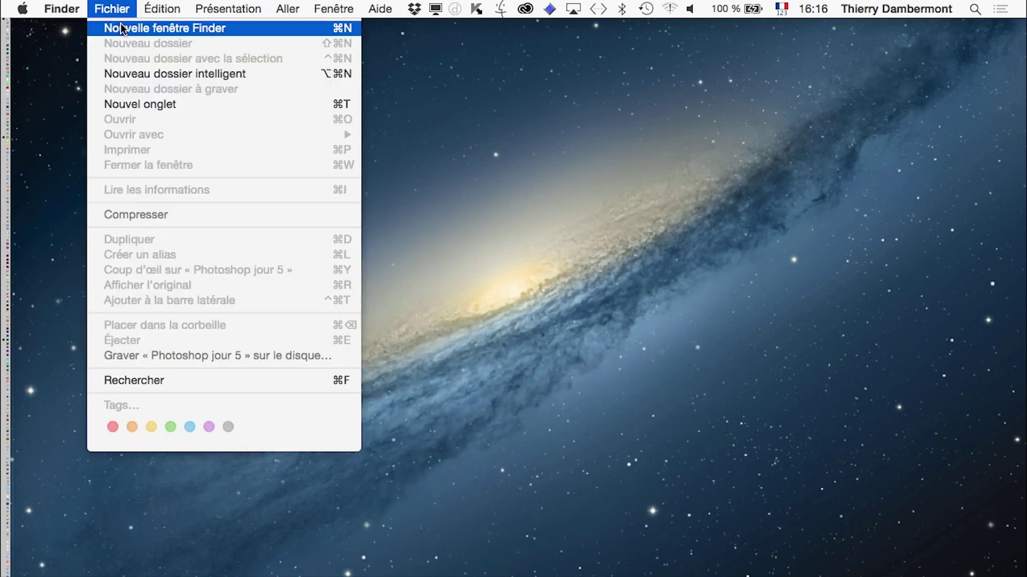
pyautogui.click(120, 57)
pyautogui.click(125, 298)
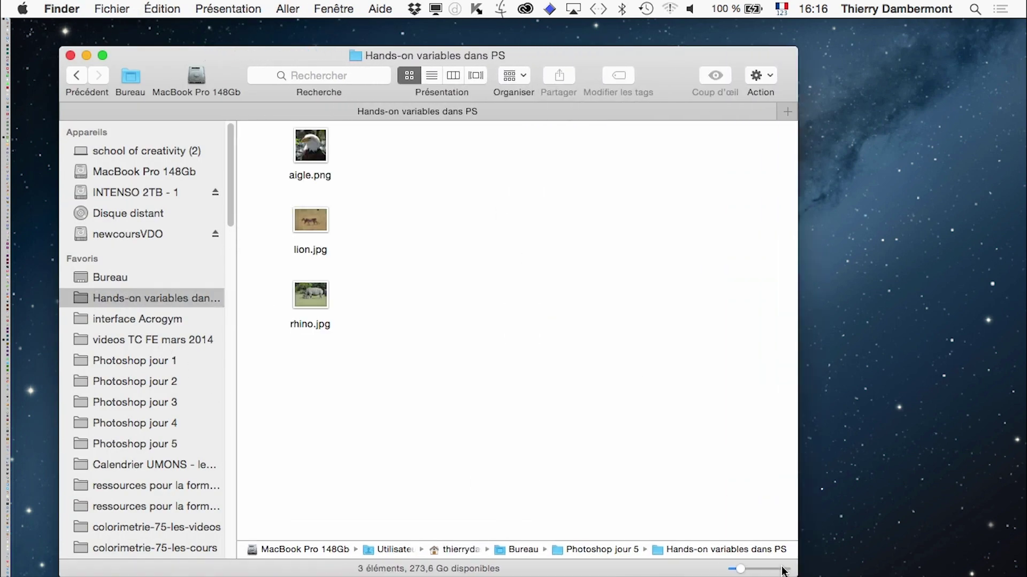
pyautogui.click(764, 570)
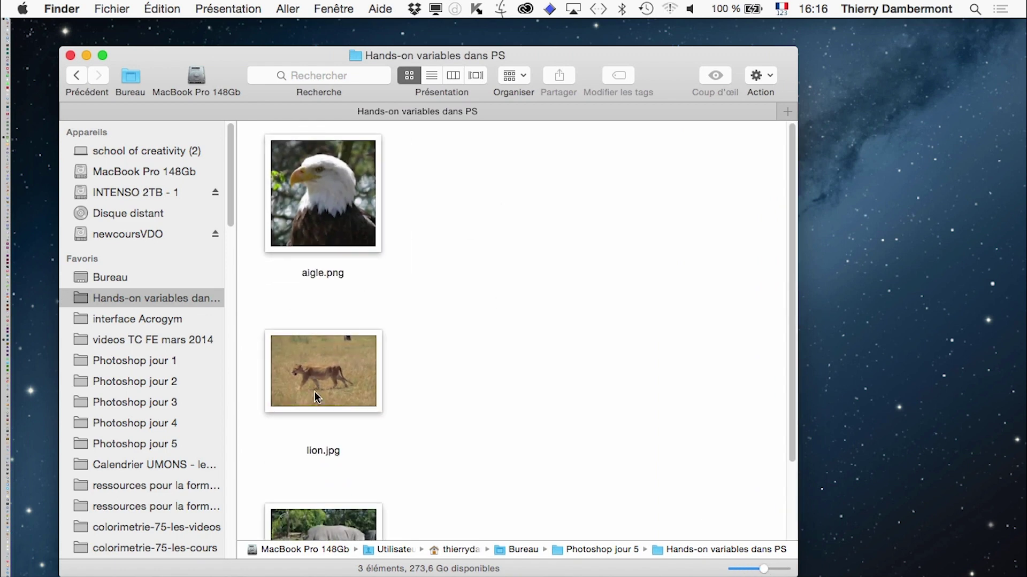
# Step: Rearrange the rhino, aigle and lion images in the folder grid
pyautogui.moveTo(321, 518); pyautogui.dragTo(524, 290)
pyautogui.moveTo(309, 184); pyautogui.dragTo(341, 214)
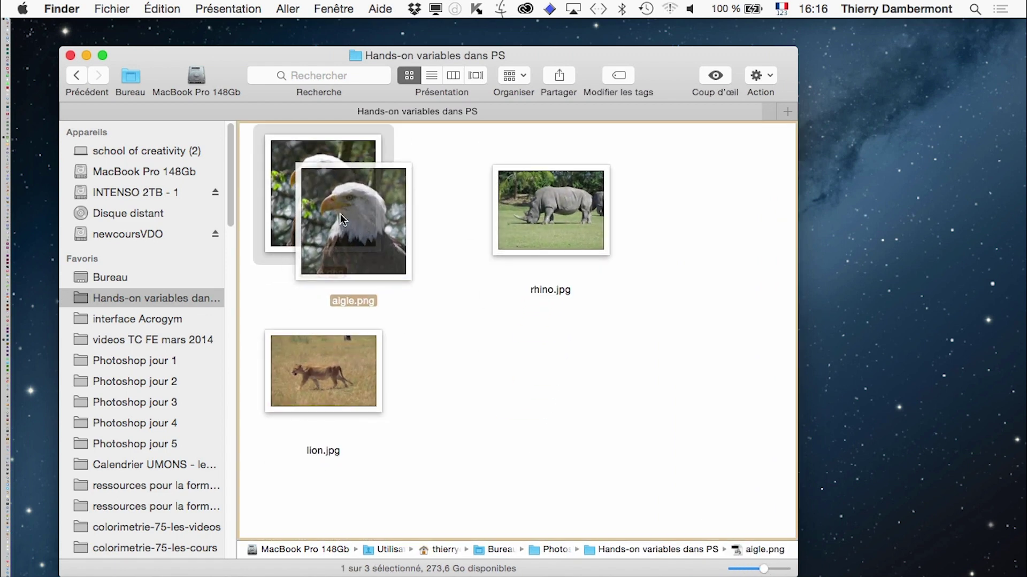
pyautogui.moveTo(320, 364); pyautogui.dragTo(449, 383)
pyautogui.click(595, 445)
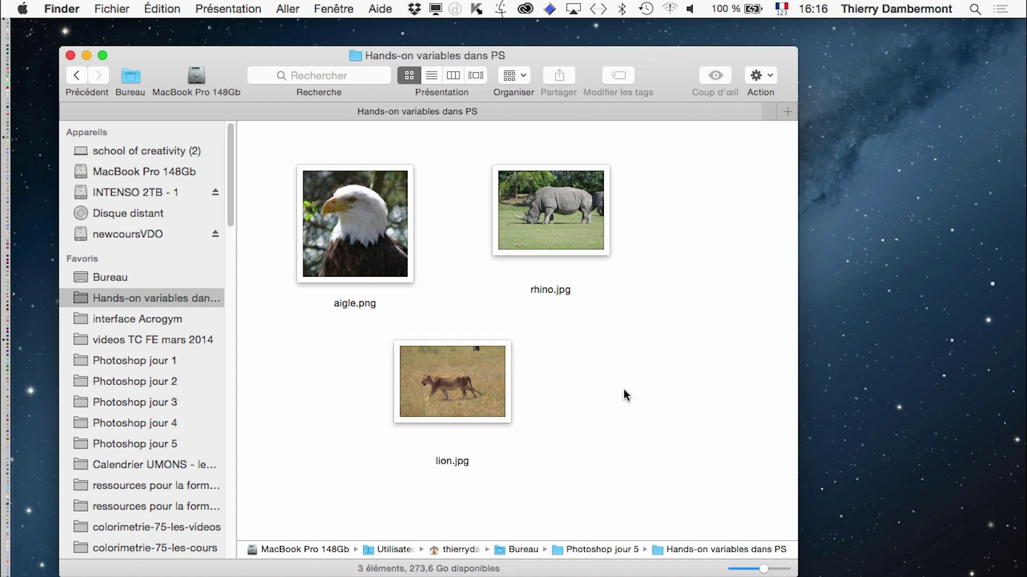
# Step: Create a new folder, move aigle, lion and rhino into it, and name it 'animaux HD'
pyautogui.rightClick(613, 351)
pyautogui.click(631, 361)
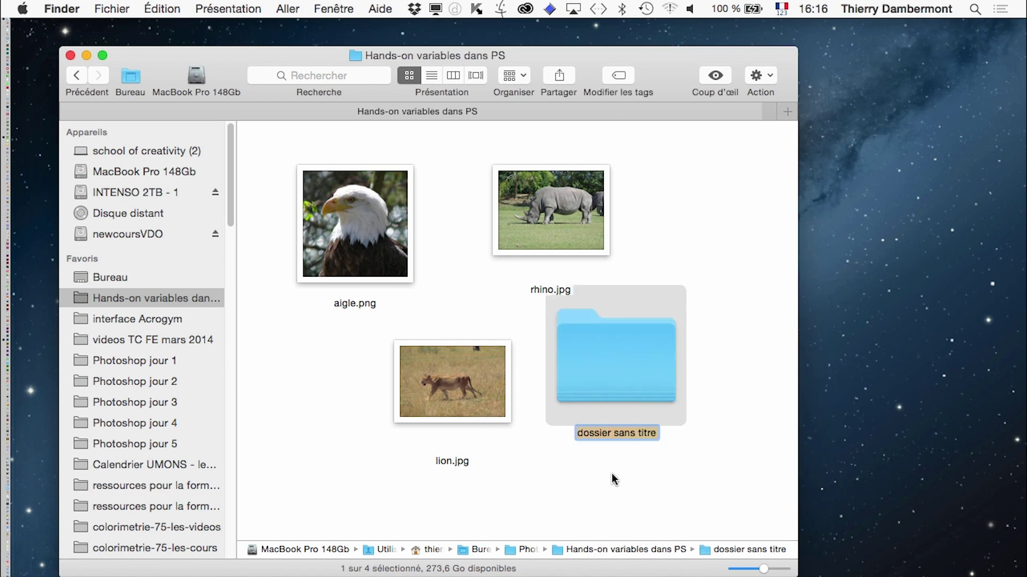
pyautogui.moveTo(271, 166); pyautogui.dragTo(483, 399)
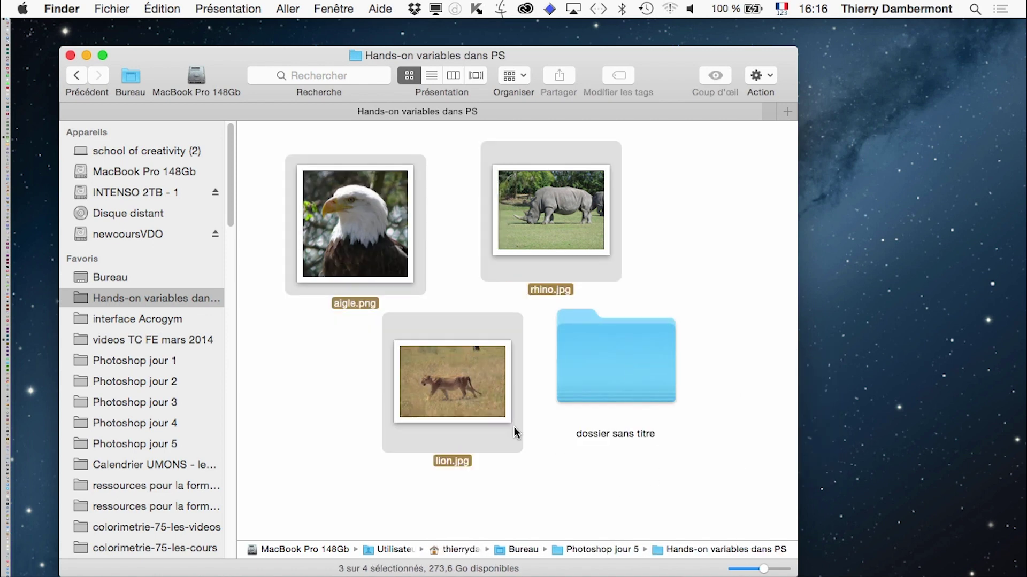
pyautogui.keyDown('super'); pyautogui.click(530, 252); pyautogui.keyUp('super')
pyautogui.moveTo(531, 251)
pyautogui.mouseDown()
pyautogui.moveTo(615, 367)
pyautogui.moveTo(373, 191)
pyautogui.mouseUp()
pyautogui.click(369, 283)
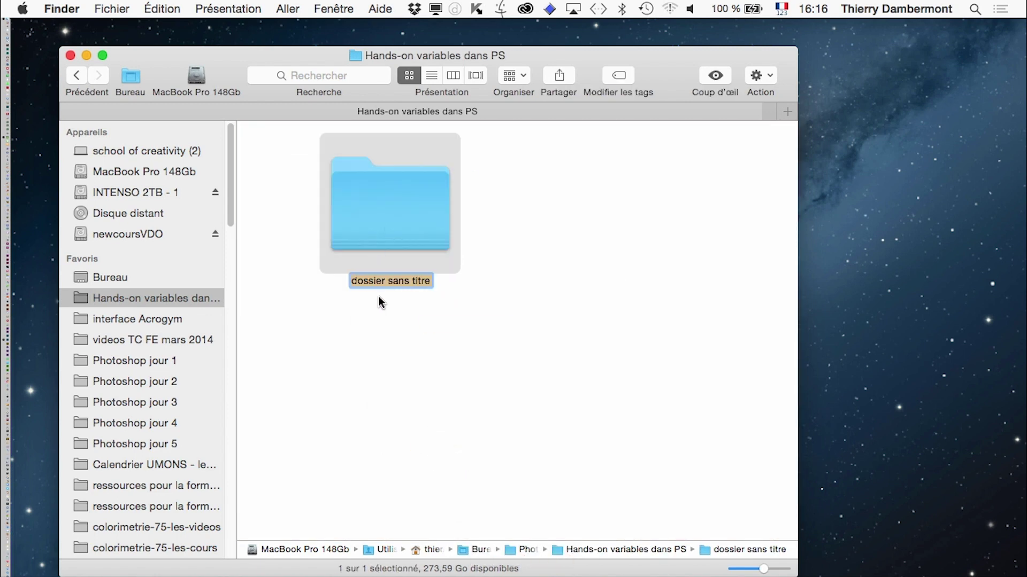
pyautogui.write('animaux H')
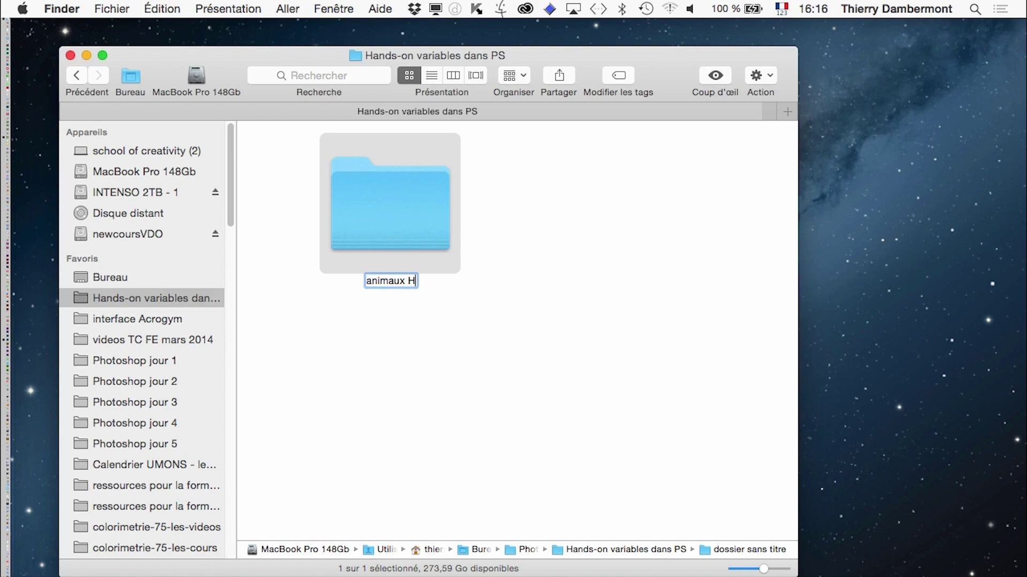
pyautogui.write('D')
pyautogui.press('Return')
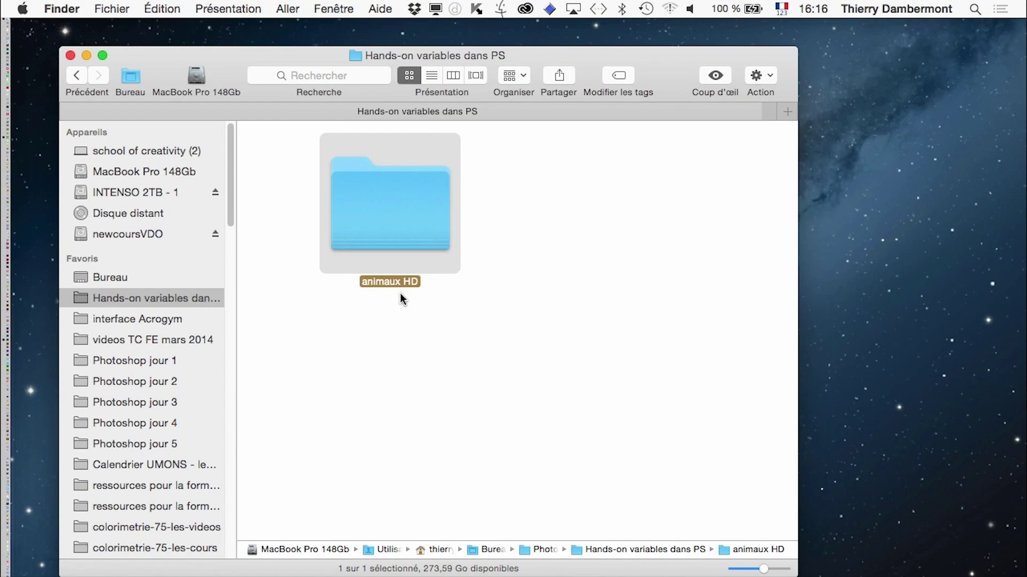
# Step: Create a second, empty folder named 'animaux LD' beside it
pyautogui.click(566, 342)
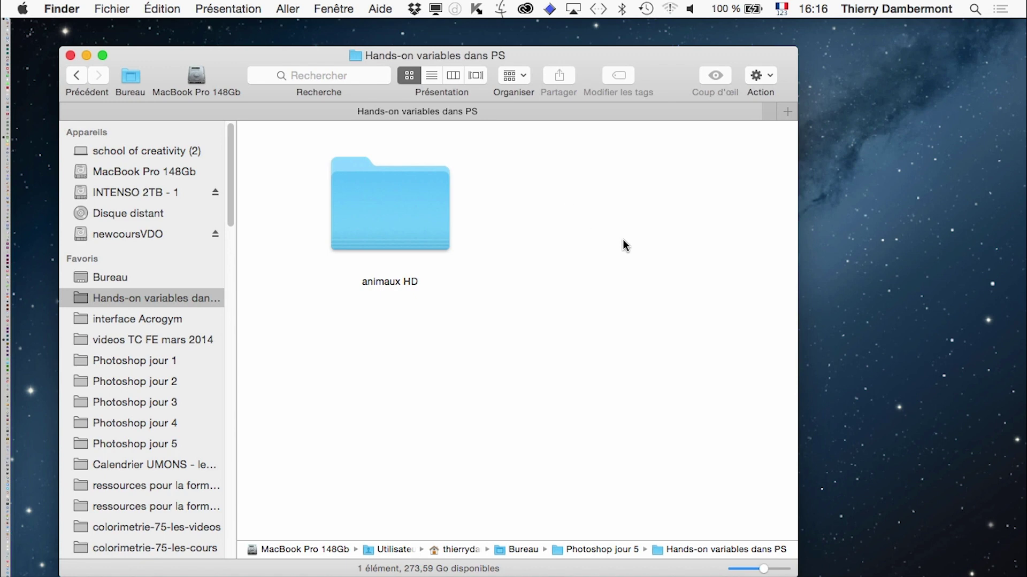
pyautogui.rightClick(584, 213)
pyautogui.rightClick(600, 213)
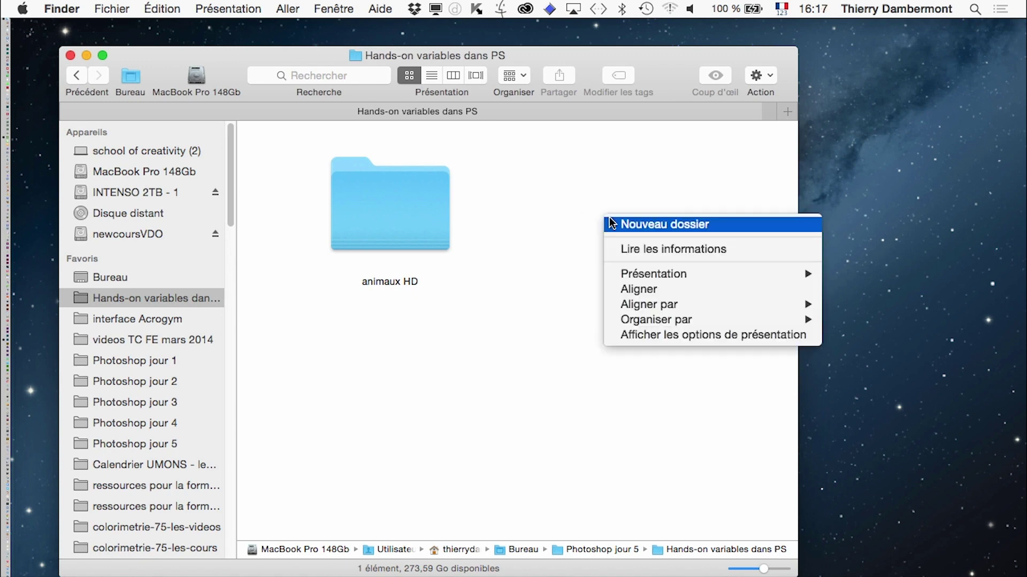
pyautogui.write('a')
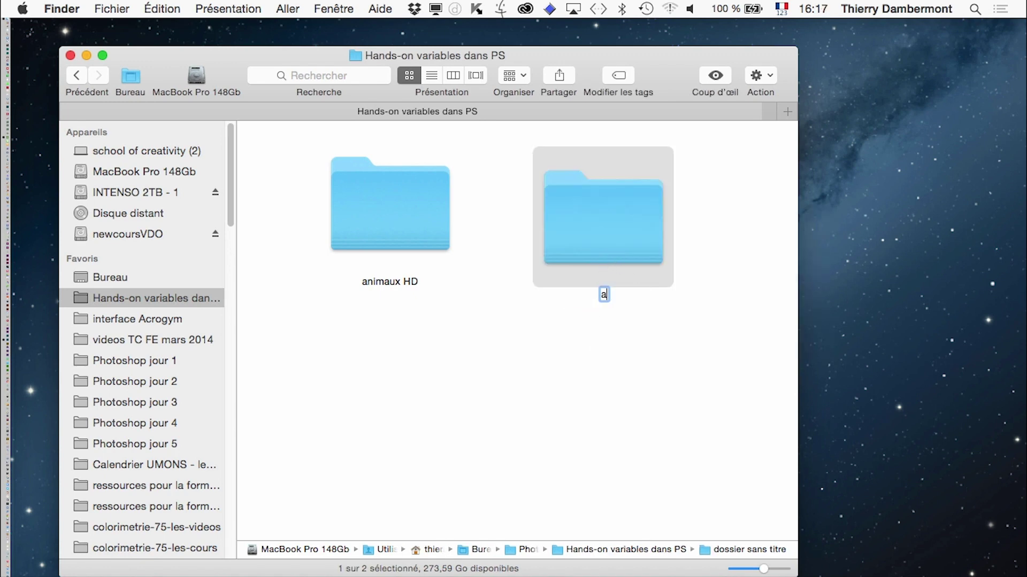
pyautogui.write('nimaux')
pyautogui.write(' LD')
pyautogui.press('Return')
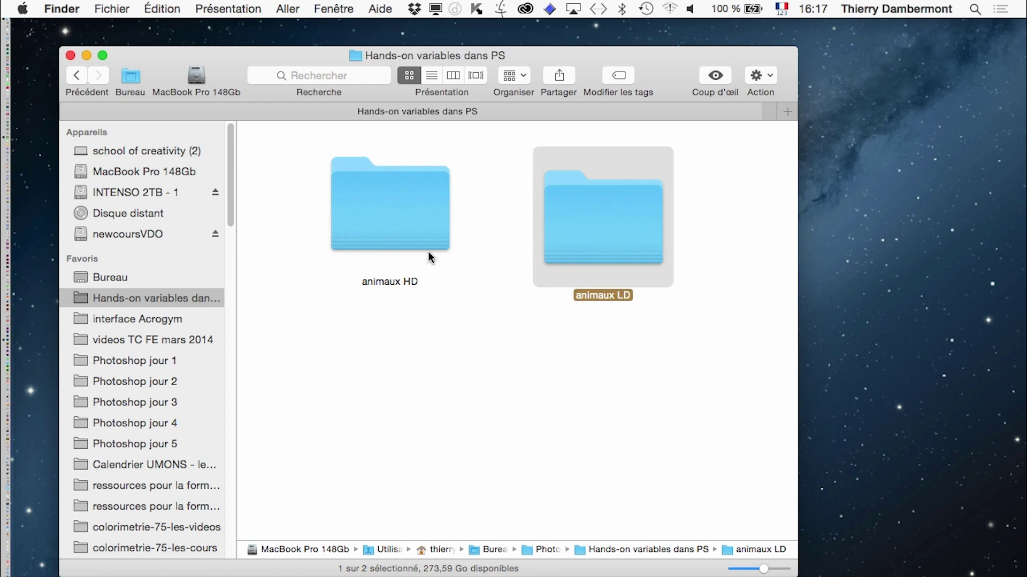
# Step: Check animaux LD is empty and animaux HD holds the images, then return to Photoshop
pyautogui.doubleClick(614, 226)
pyautogui.click(82, 79)
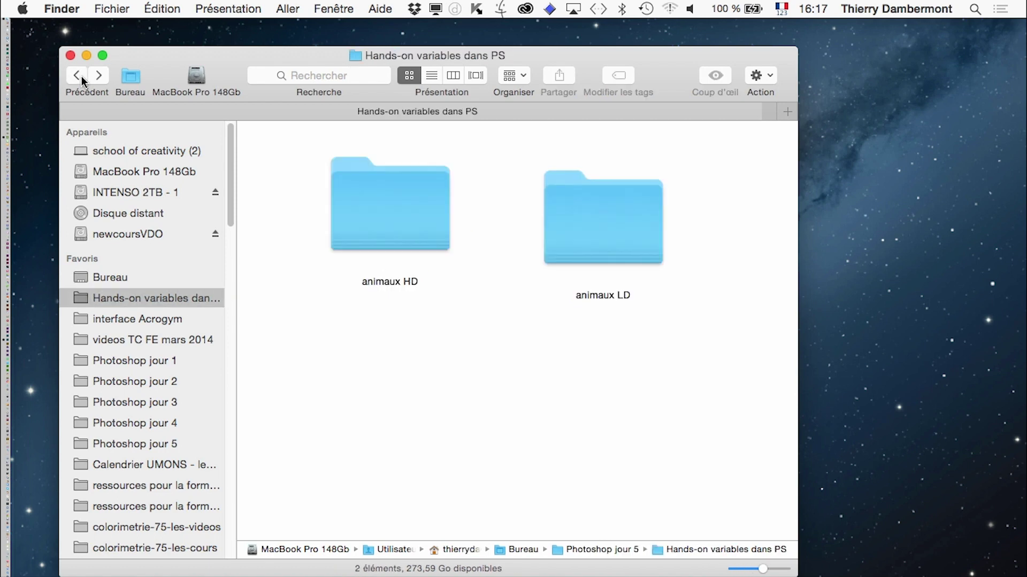
pyautogui.doubleClick(342, 205)
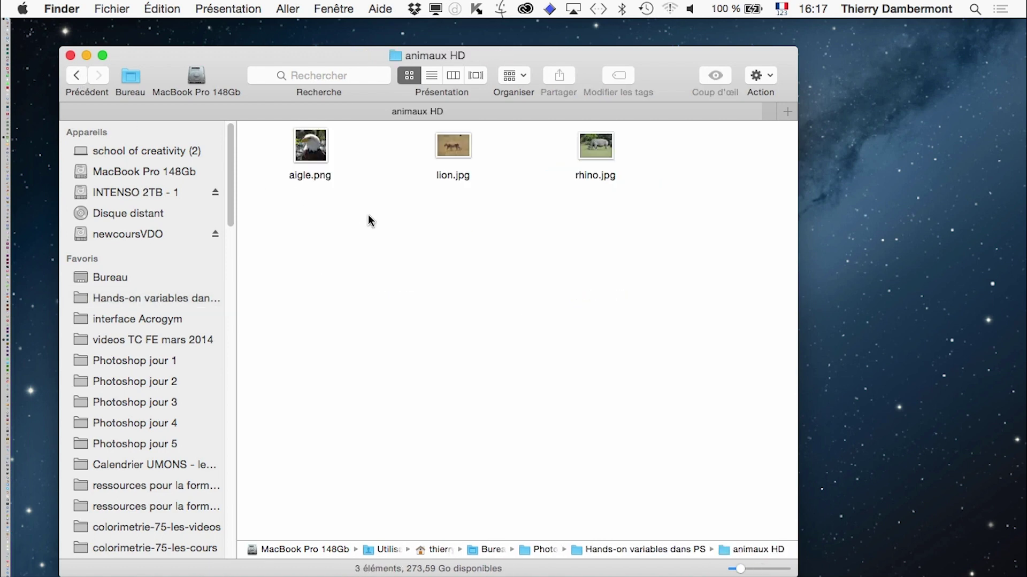
pyautogui.click(78, 80)
pyautogui.press('super+Tab')
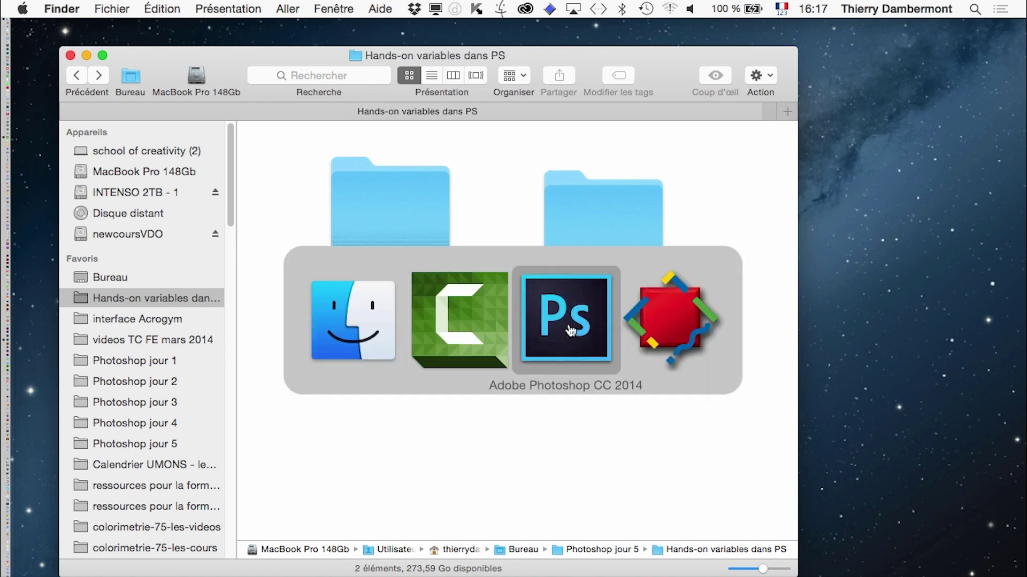
pyautogui.click(570, 330)
# Step: Launch the Image Processor script and set animaux HD as the source folder
pyautogui.click(139, 8)
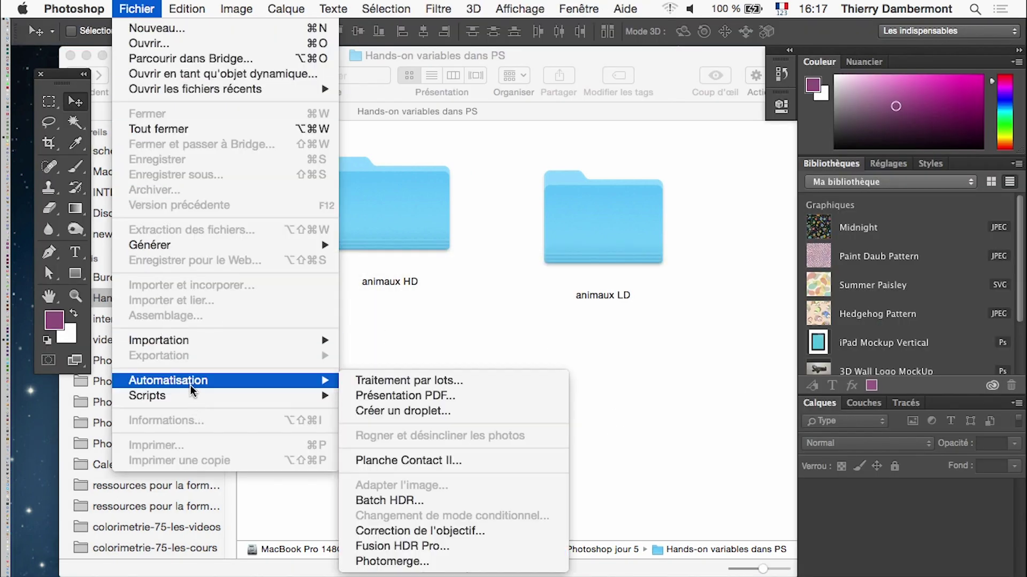
pyautogui.moveTo(146, 396)
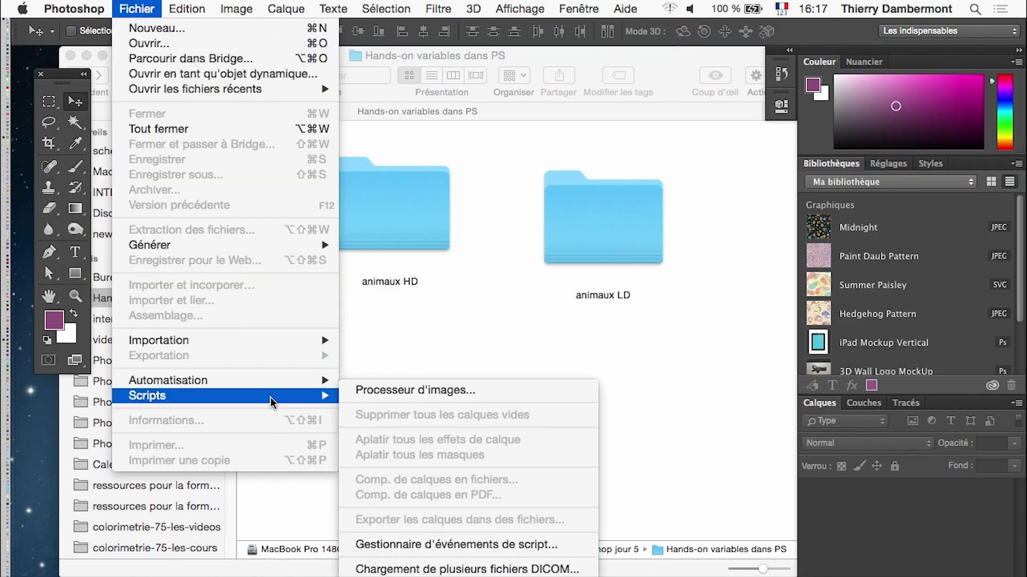
pyautogui.click(401, 392)
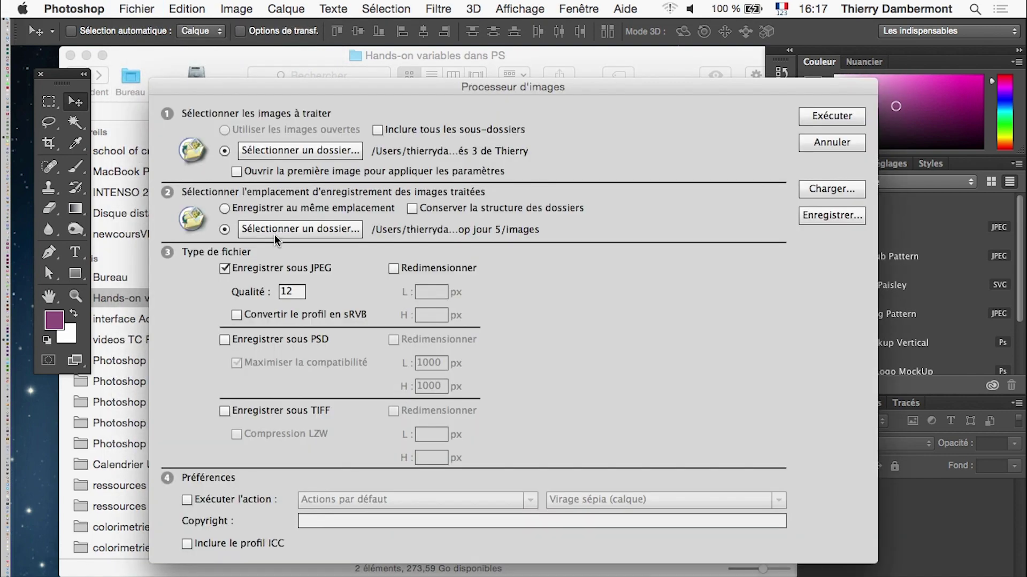
pyautogui.click(299, 151)
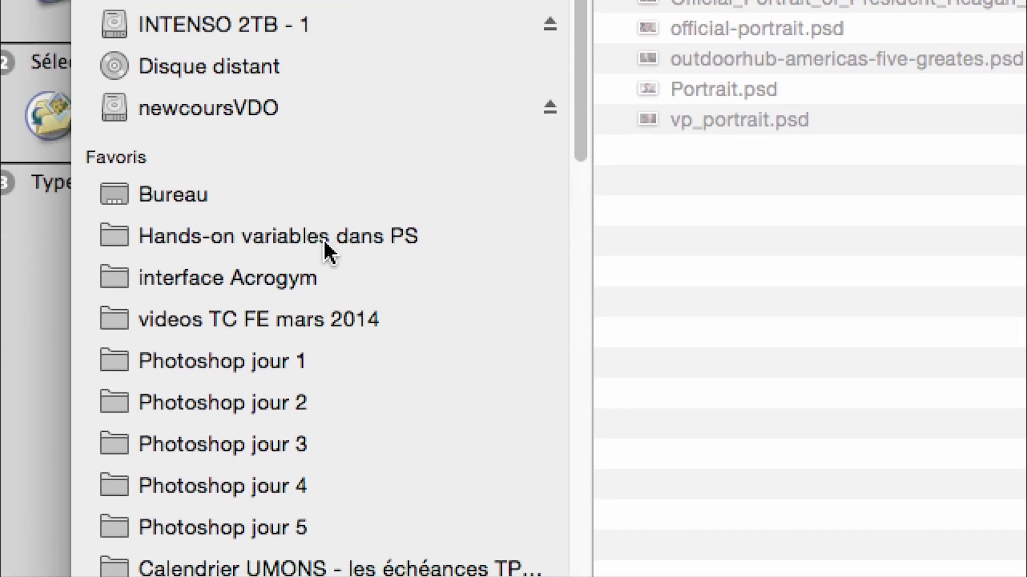
pyautogui.click(327, 247)
pyautogui.click(465, 136)
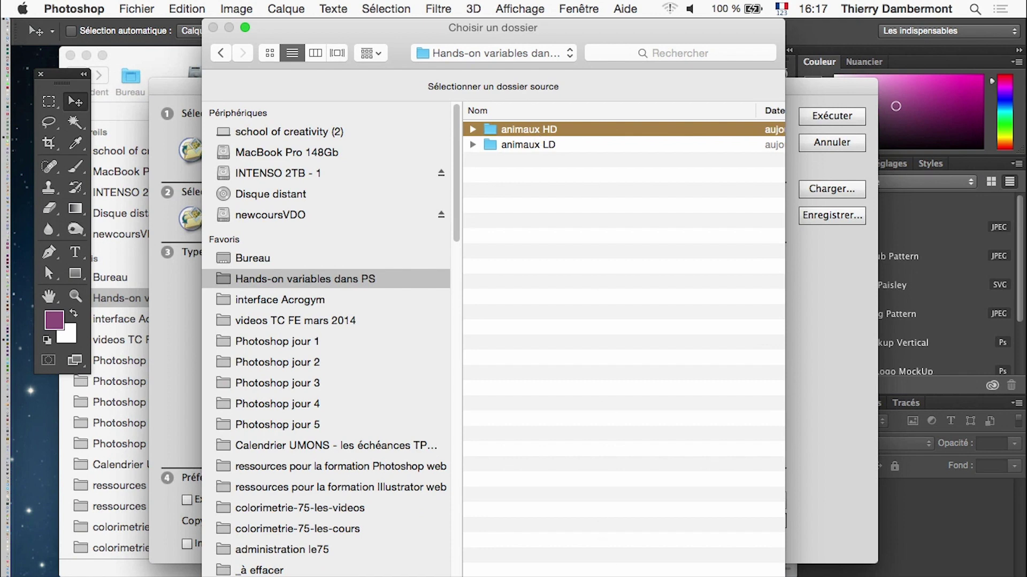
pyautogui.press('Return')
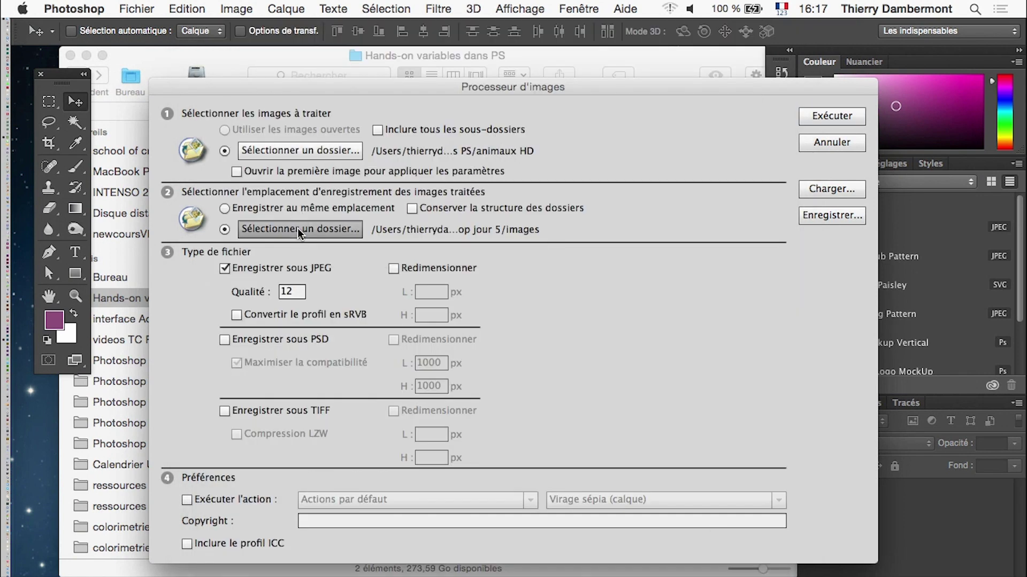
# Step: Set animaux LD as the Image Processor's destination folder
pyautogui.click(300, 229)
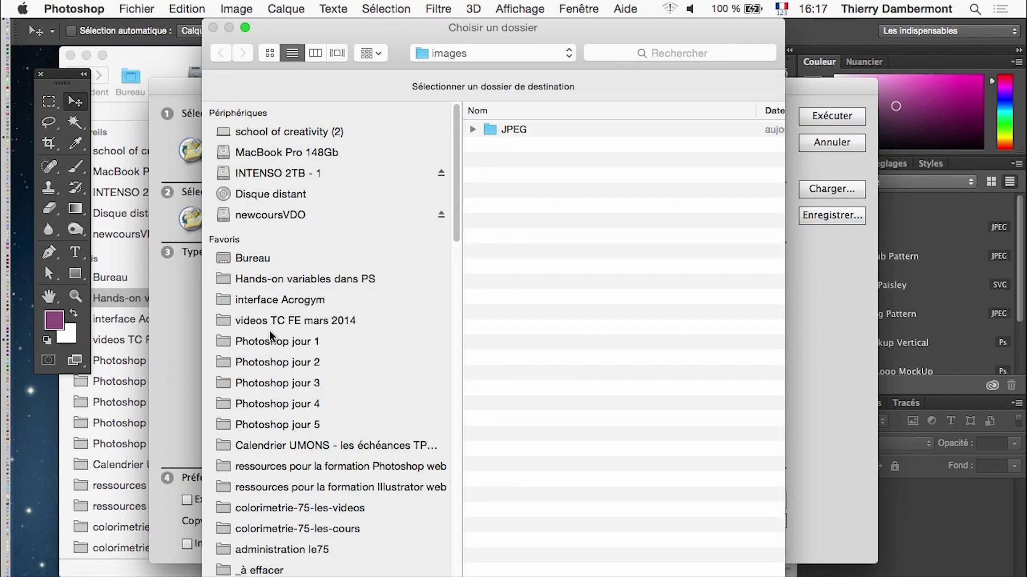
pyautogui.click(363, 276)
pyautogui.click(541, 146)
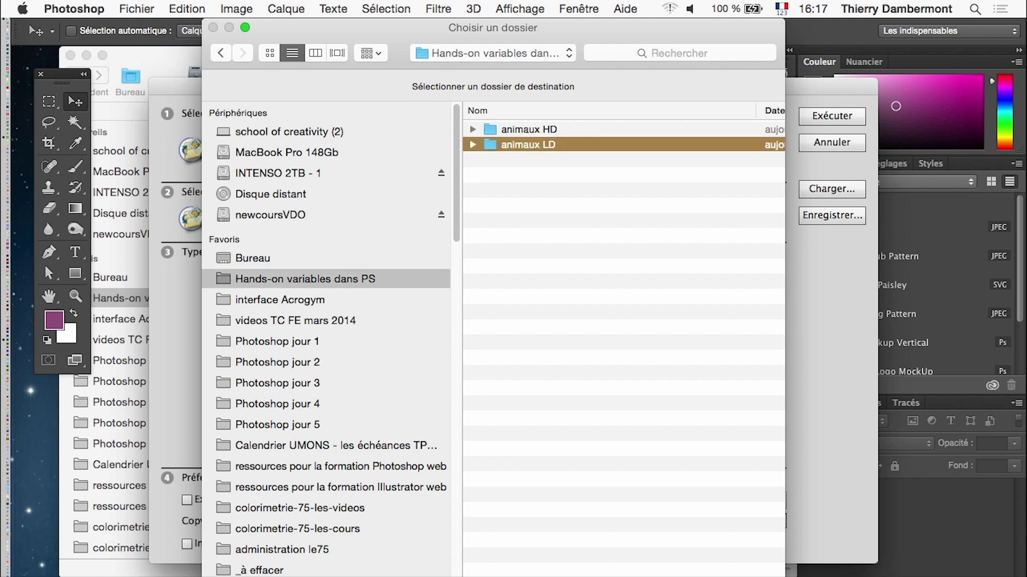
pyautogui.press('Return')
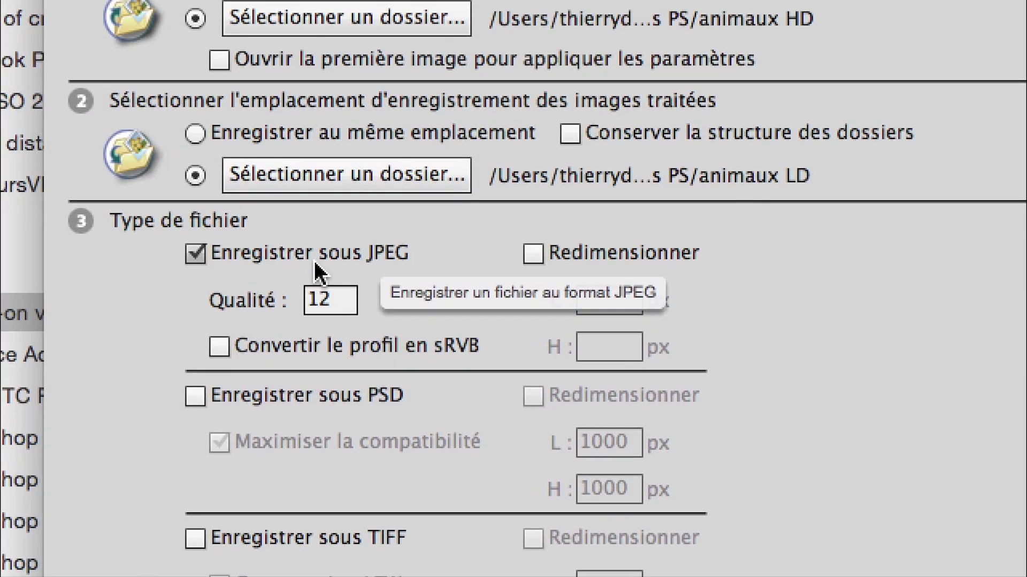
# Step: Enable Resize to Fit for the JPEG output with width and height of 200 px
pyautogui.click(533, 253)
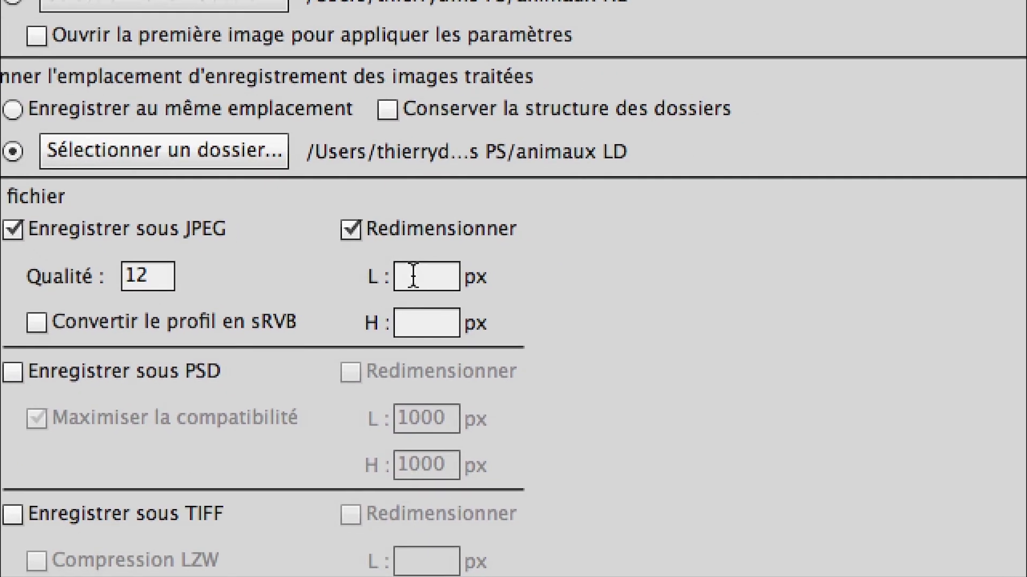
pyautogui.click(413, 277)
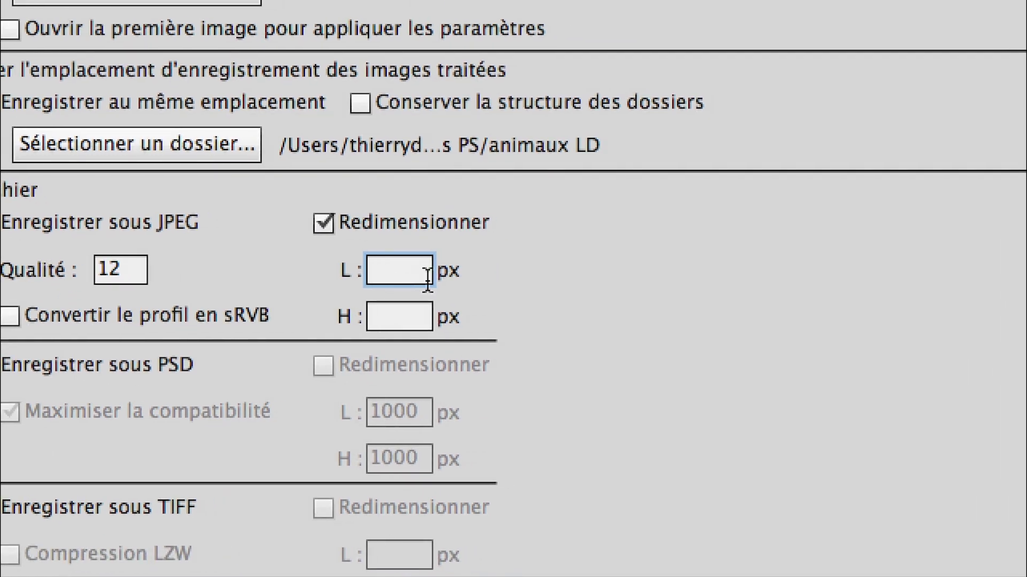
pyautogui.write('20')
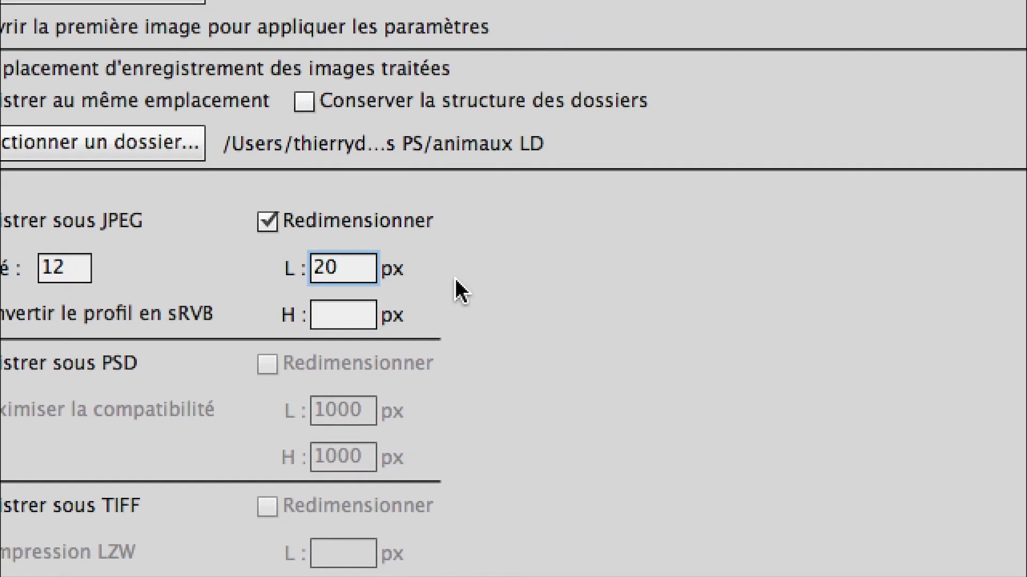
pyautogui.write('0')
pyautogui.press('Tab')
pyautogui.write('200')
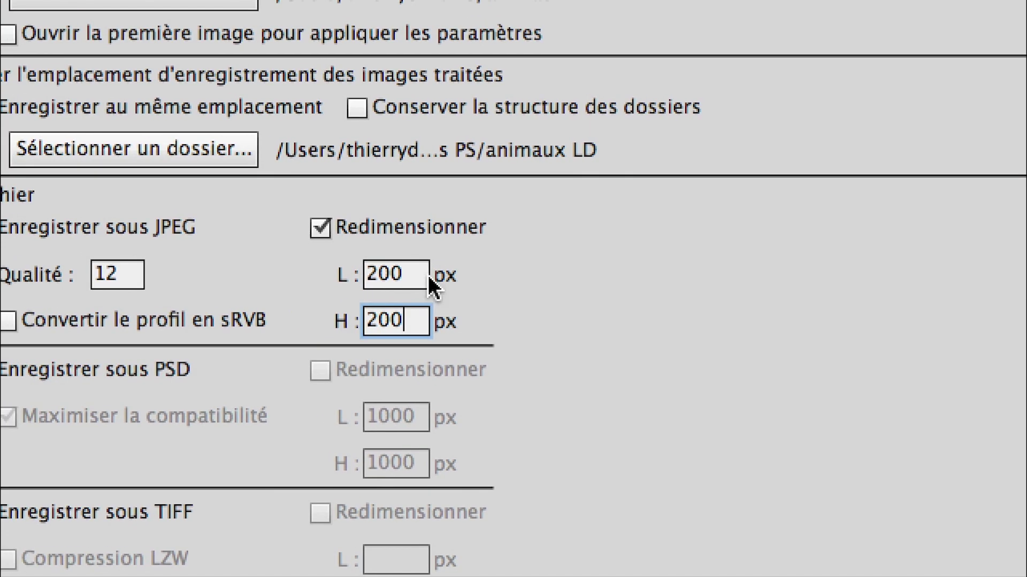
pyautogui.doubleClick(353, 267)
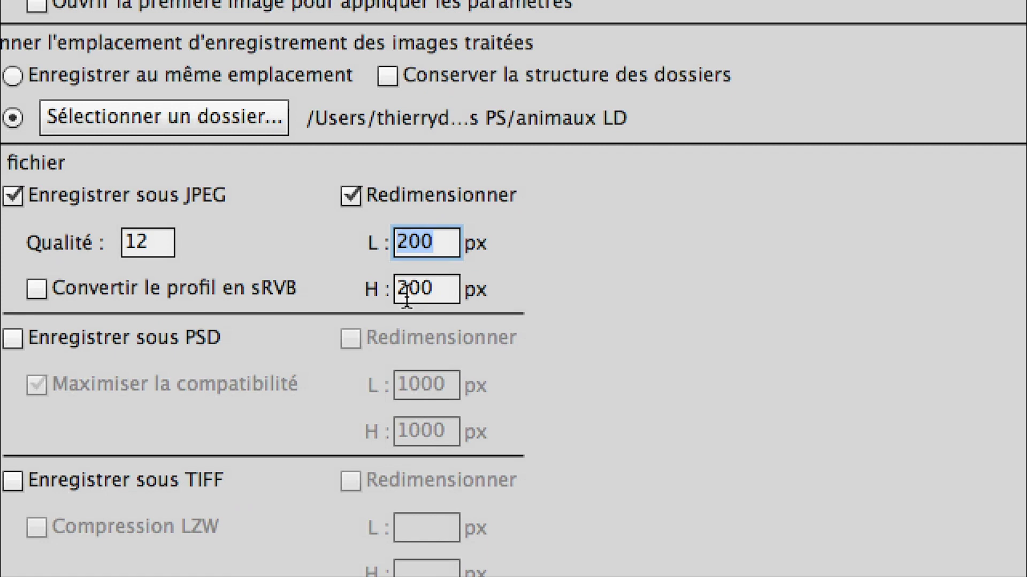
pyautogui.doubleClick(406, 289)
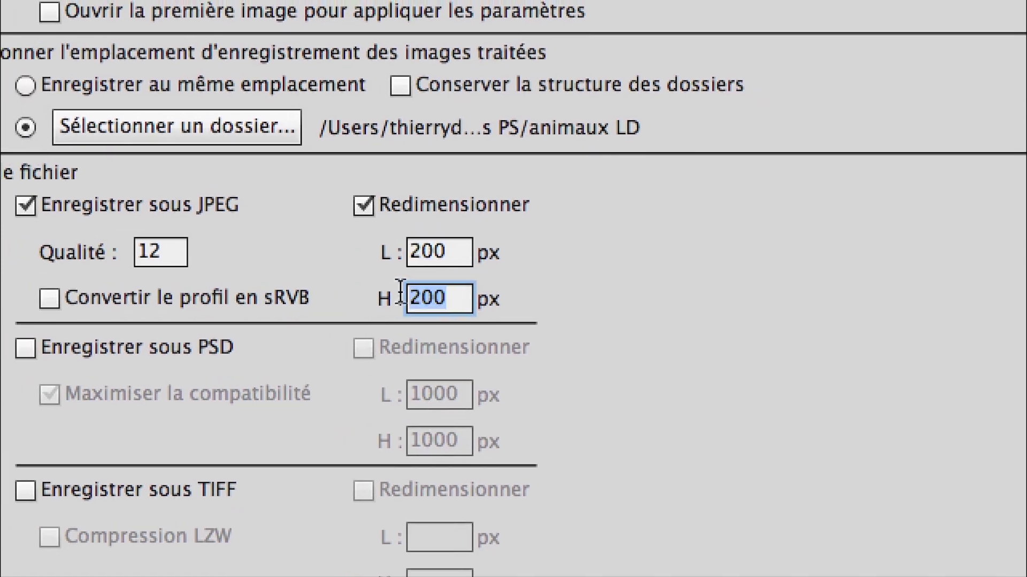
pyautogui.doubleClick(409, 242)
pyautogui.doubleClick(413, 292)
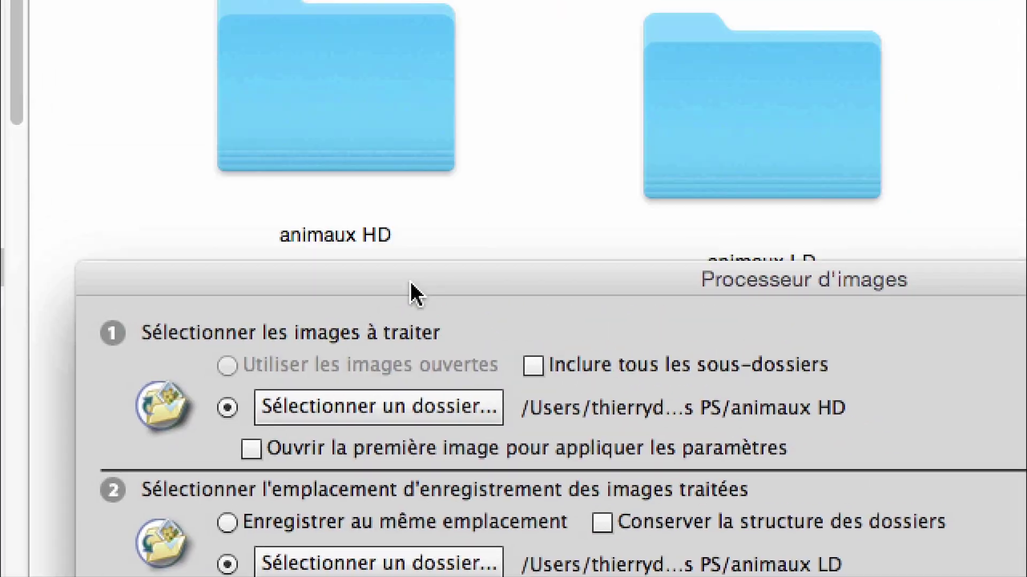
pyautogui.click(387, 235)
pyautogui.doubleClick(387, 235)
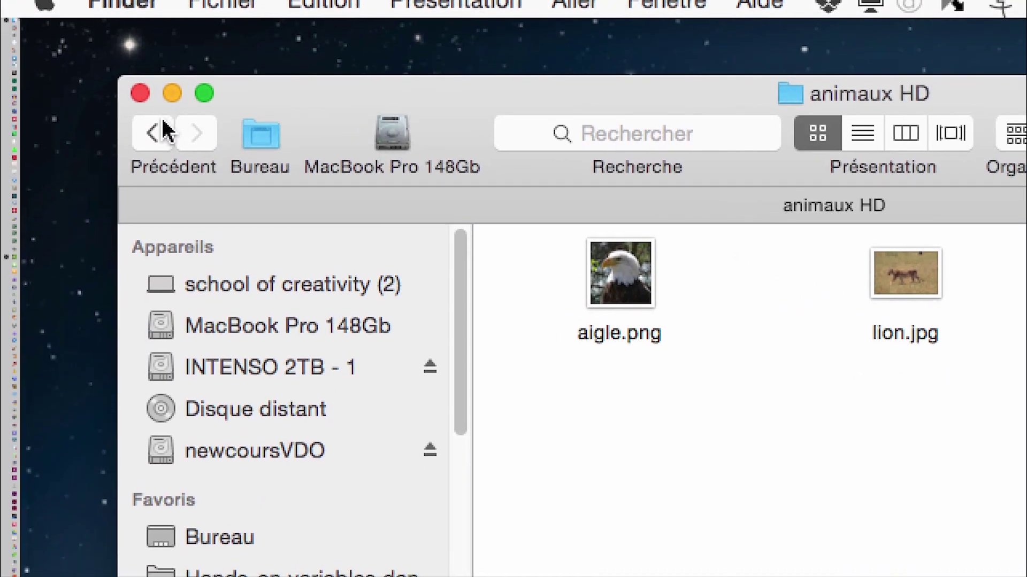
pyautogui.click(166, 131)
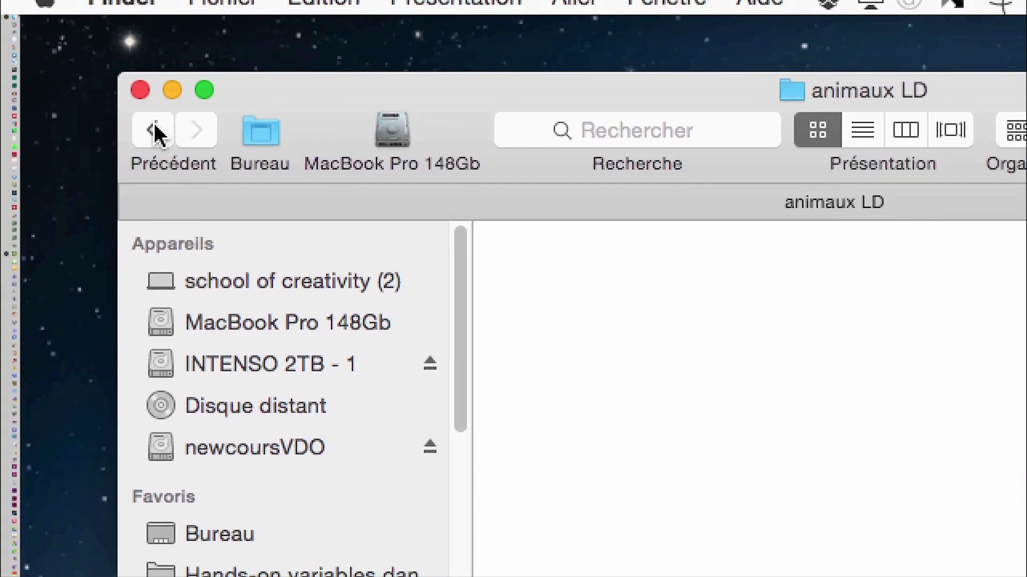
pyautogui.click(151, 131)
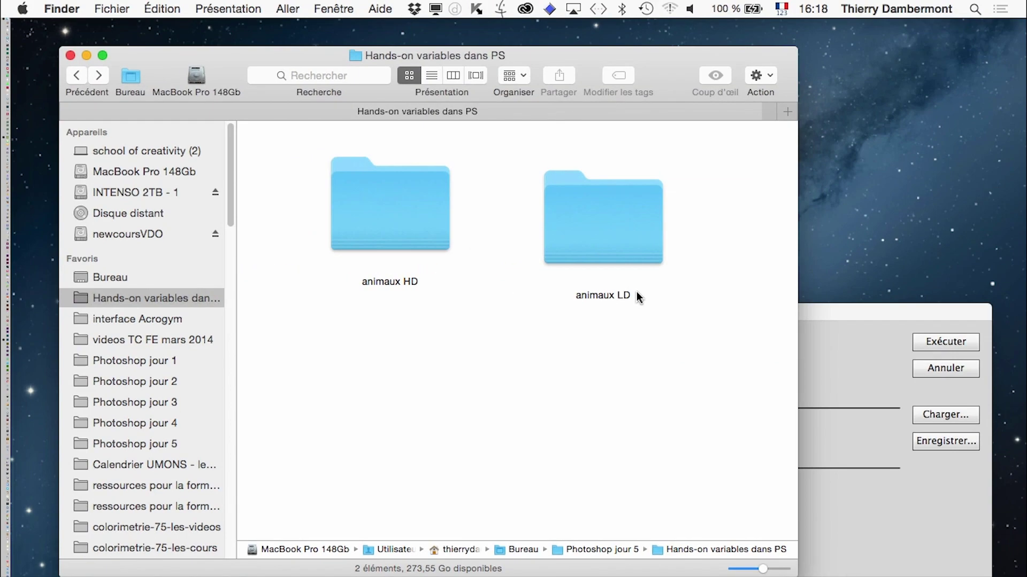
pyautogui.click(810, 346)
pyautogui.moveTo(791, 321); pyautogui.dragTo(639, 66)
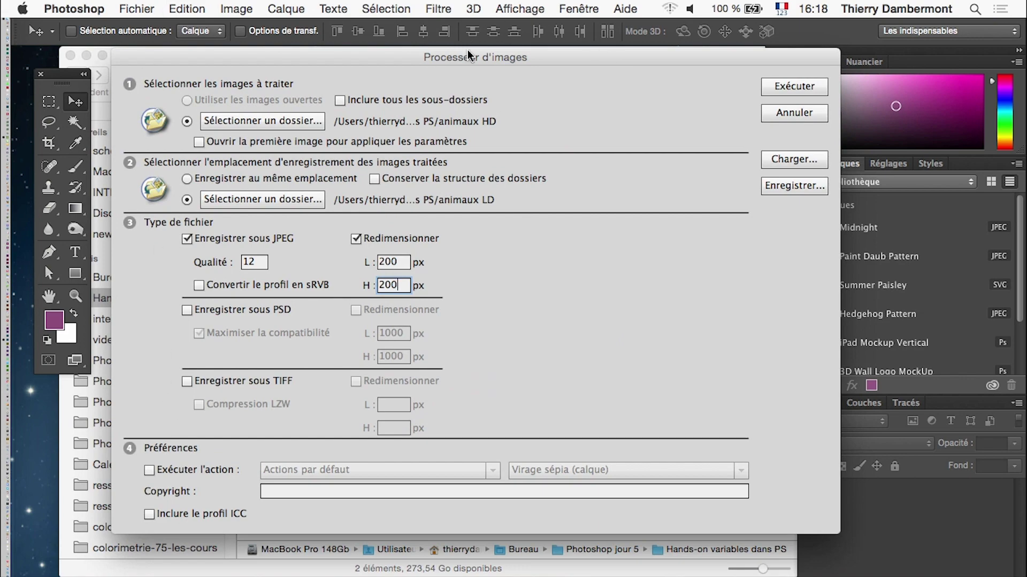
pyautogui.moveTo(468, 56); pyautogui.dragTo(471, 75)
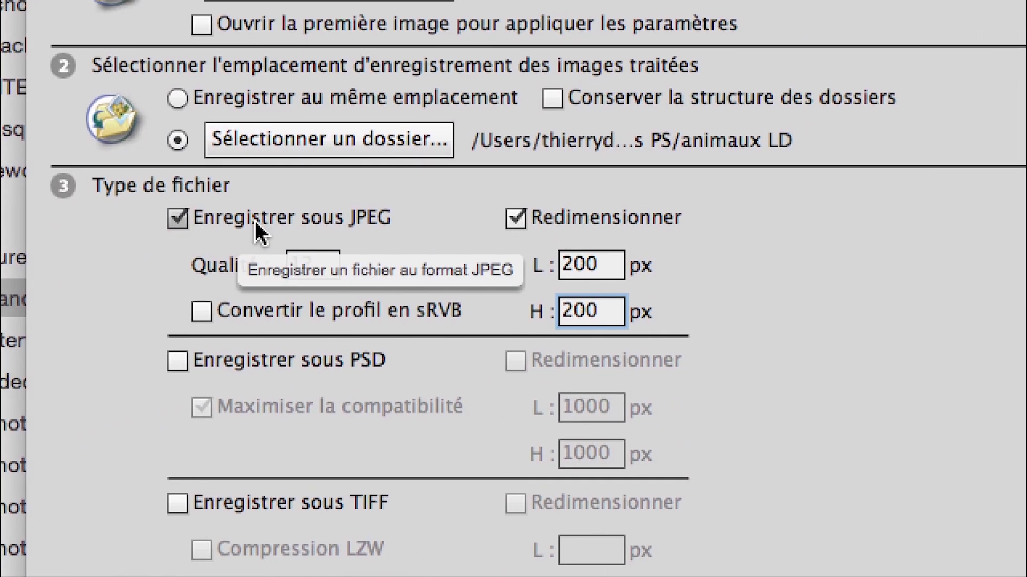
pyautogui.click(327, 267)
pyautogui.doubleClick(280, 240)
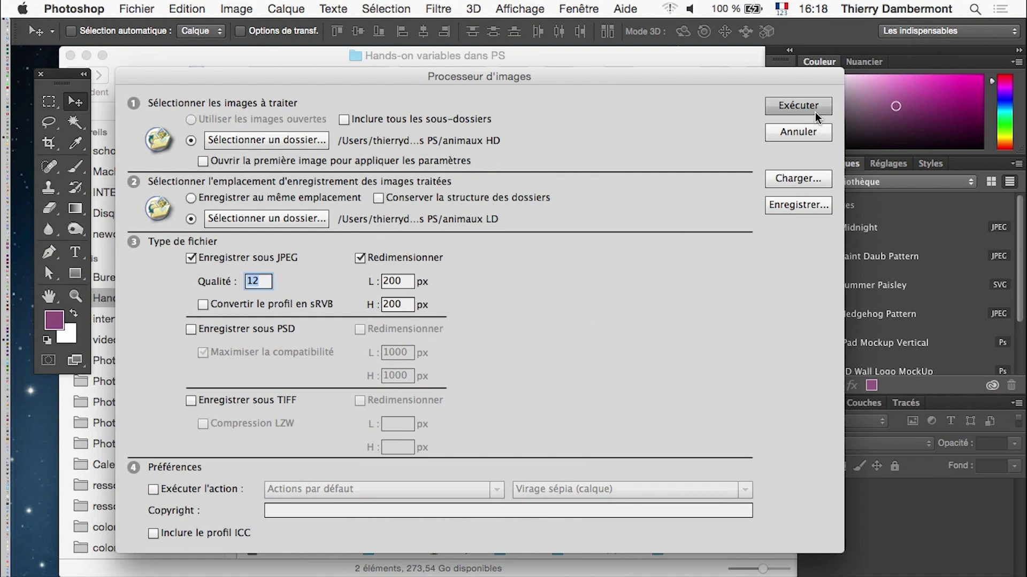
# Step: Run the Image Processor, then select the three resized JPEGs in animaux LD > JPEG in Finder
pyautogui.click(815, 111)
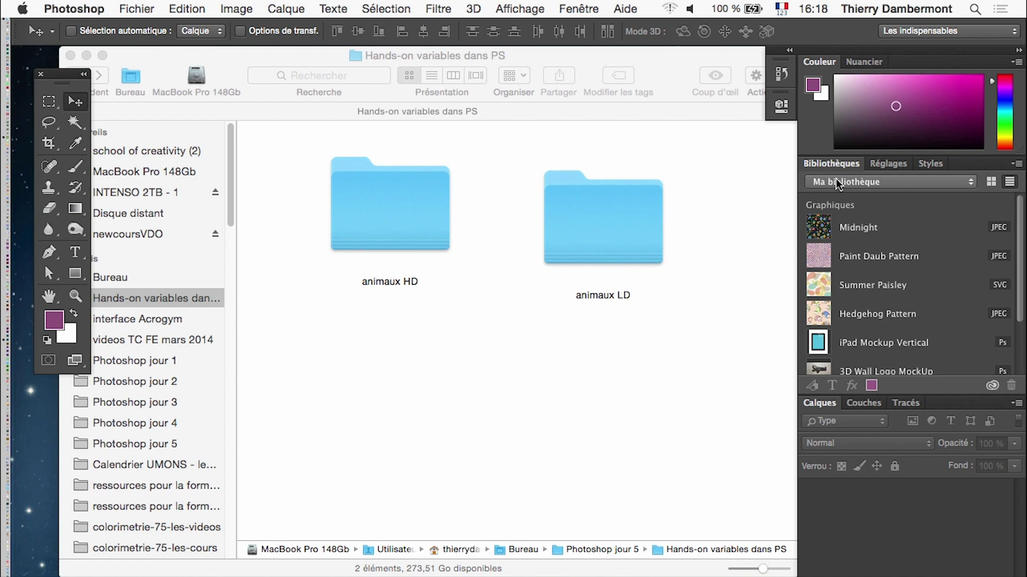
pyautogui.click(663, 370)
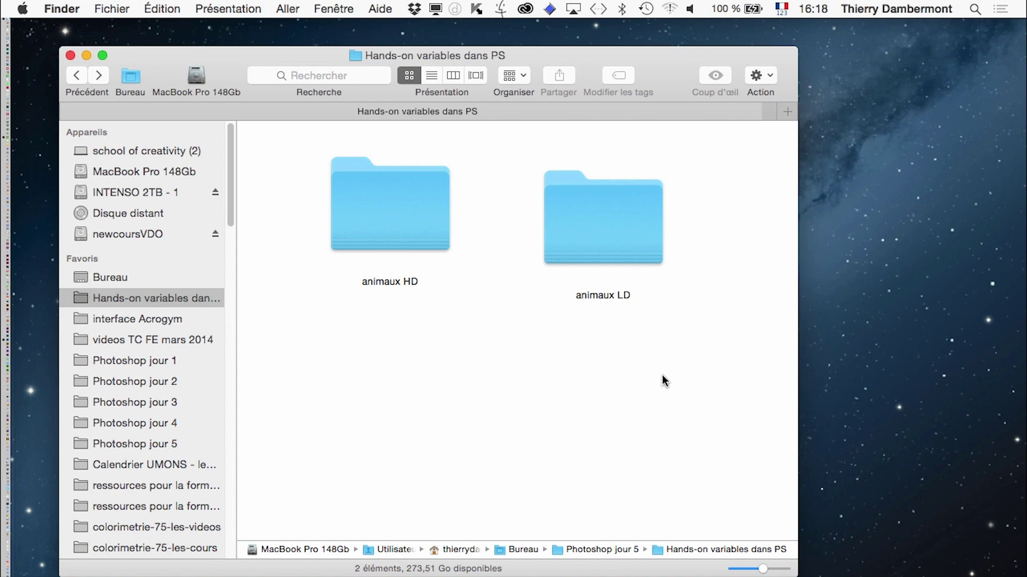
pyautogui.doubleClick(608, 232)
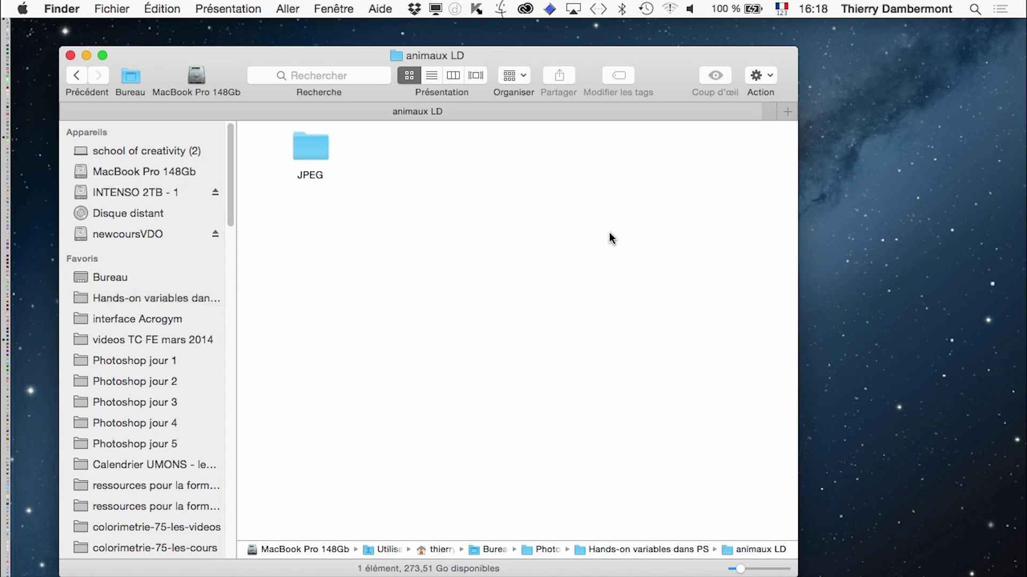
pyautogui.doubleClick(317, 150)
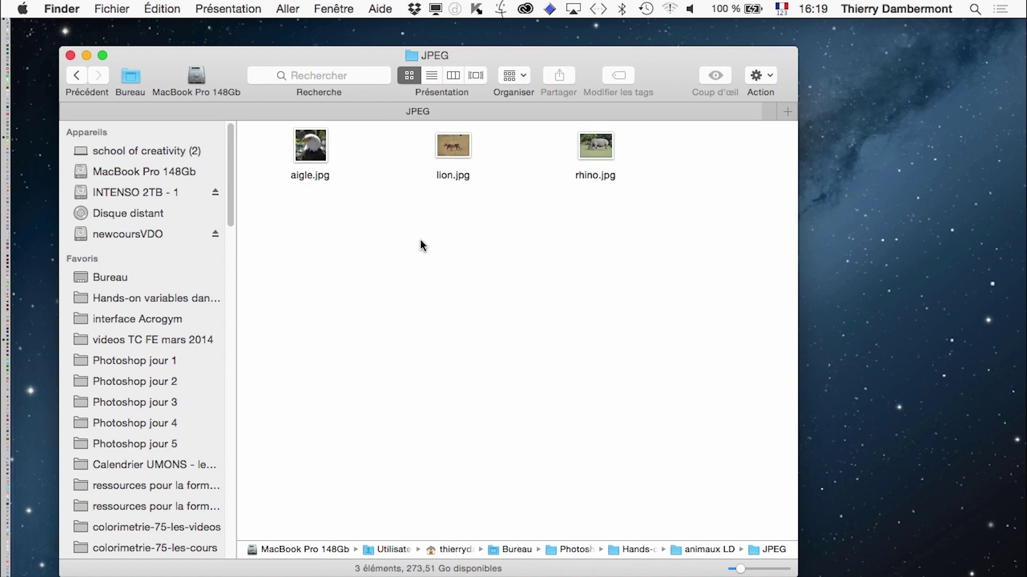
pyautogui.moveTo(637, 258); pyautogui.dragTo(300, 154)
pyautogui.doubleClick(308, 152)
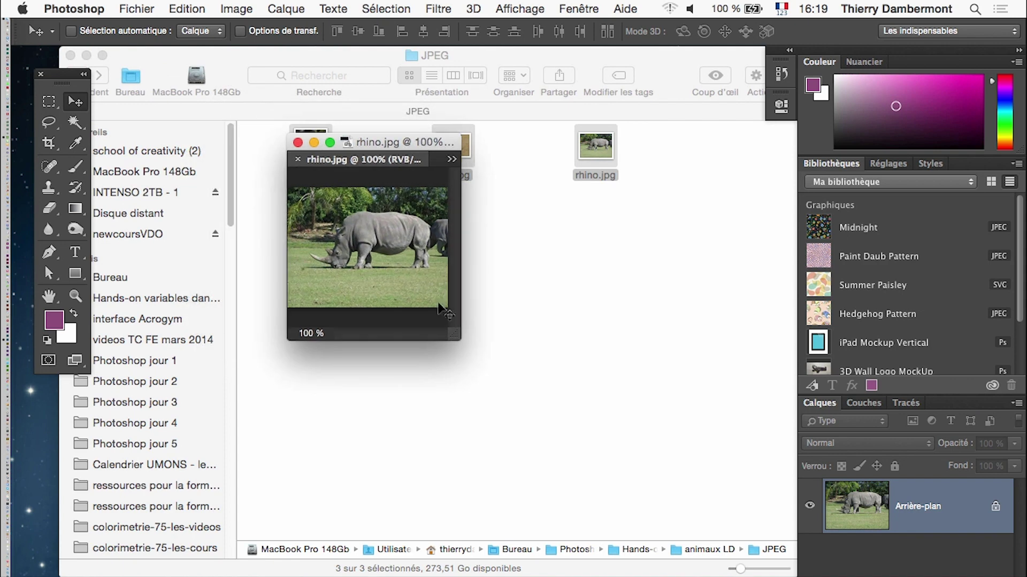
pyautogui.moveTo(450, 338); pyautogui.dragTo(661, 480)
pyautogui.moveTo(508, 159); pyautogui.dragTo(653, 328)
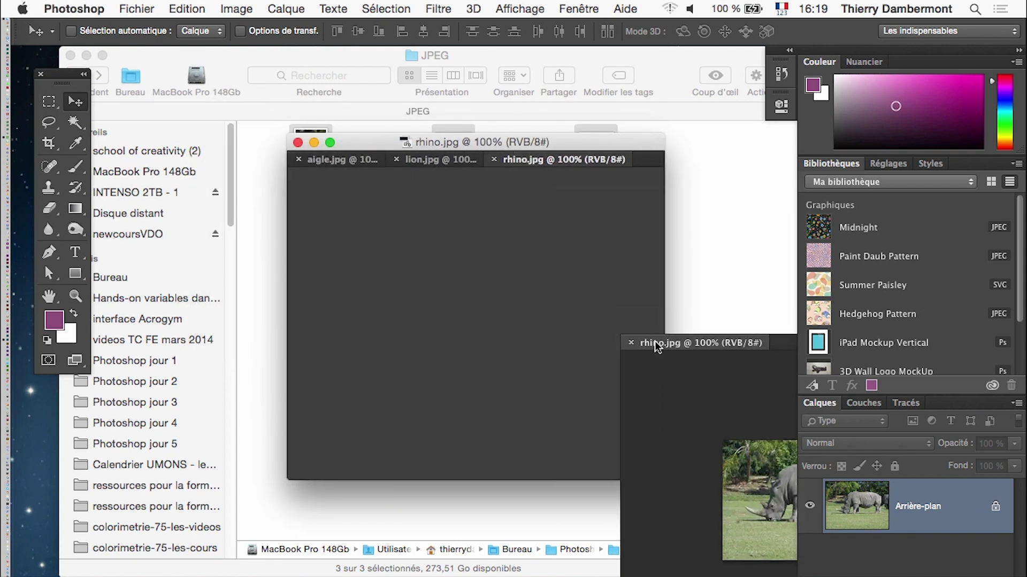
pyautogui.moveTo(508, 159); pyautogui.dragTo(213, 297)
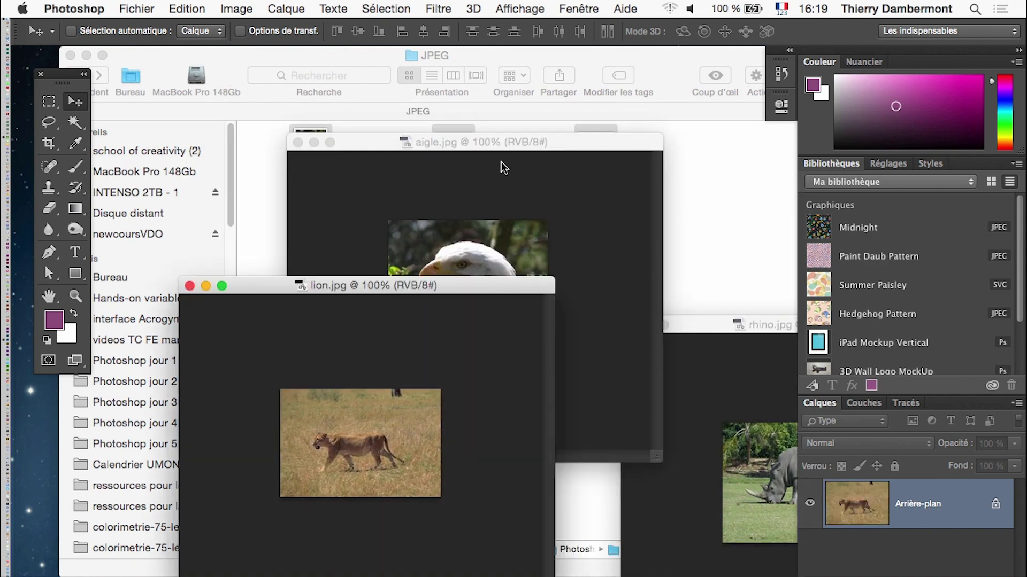
pyautogui.click(487, 139)
pyautogui.moveTo(486, 140); pyautogui.dragTo(603, 67)
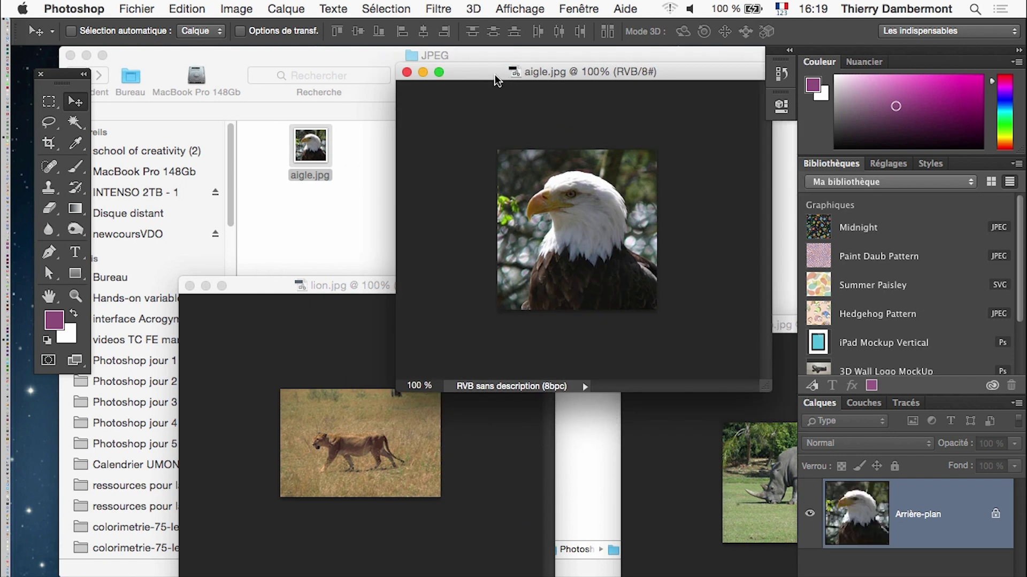
pyautogui.moveTo(504, 76); pyautogui.dragTo(305, 42)
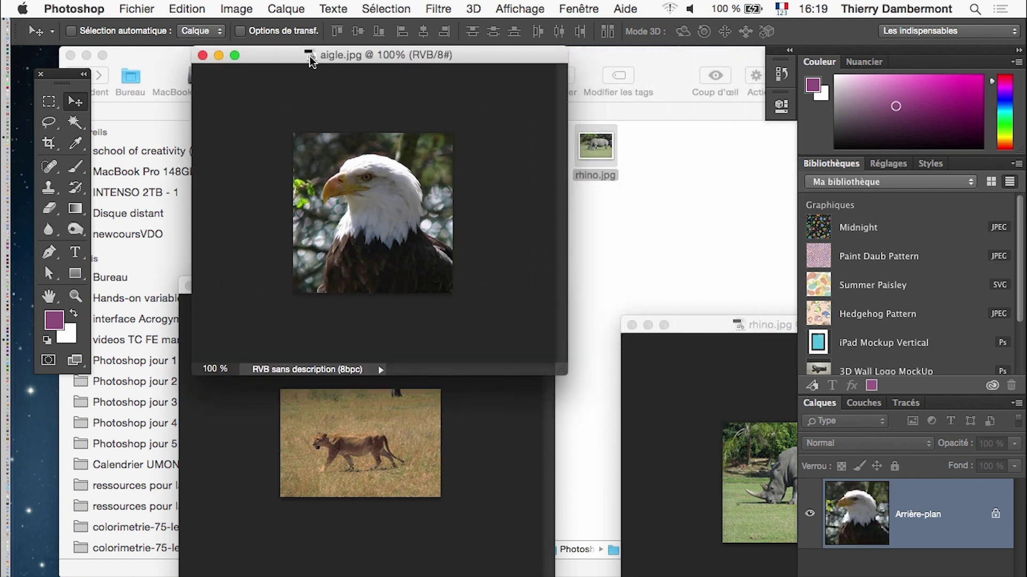
pyautogui.moveTo(217, 64); pyautogui.dragTo(417, 58)
pyautogui.moveTo(353, 287); pyautogui.dragTo(253, 259)
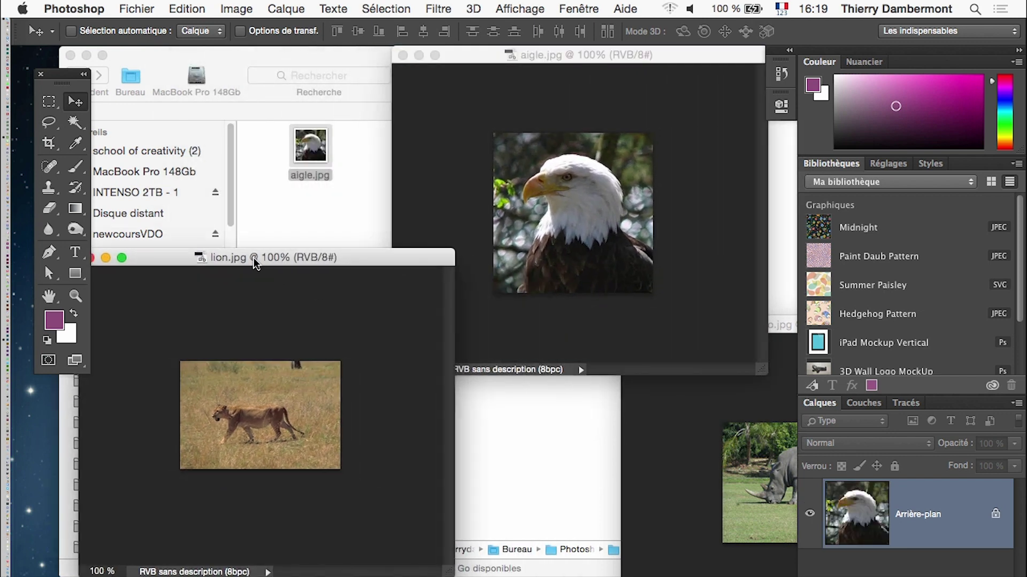
pyautogui.click(636, 436)
pyautogui.moveTo(738, 323); pyautogui.dragTo(619, 323)
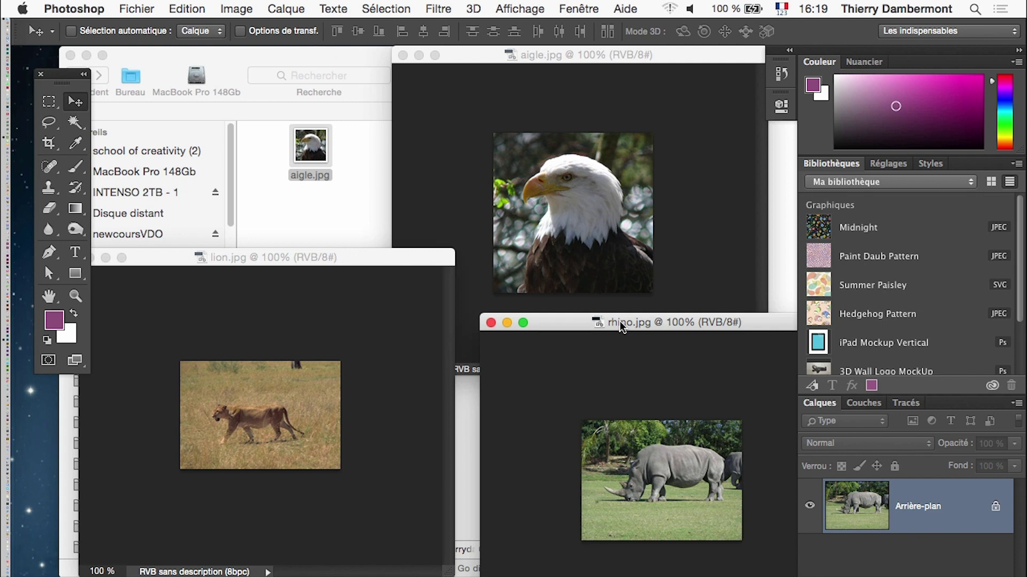
pyautogui.click(491, 323)
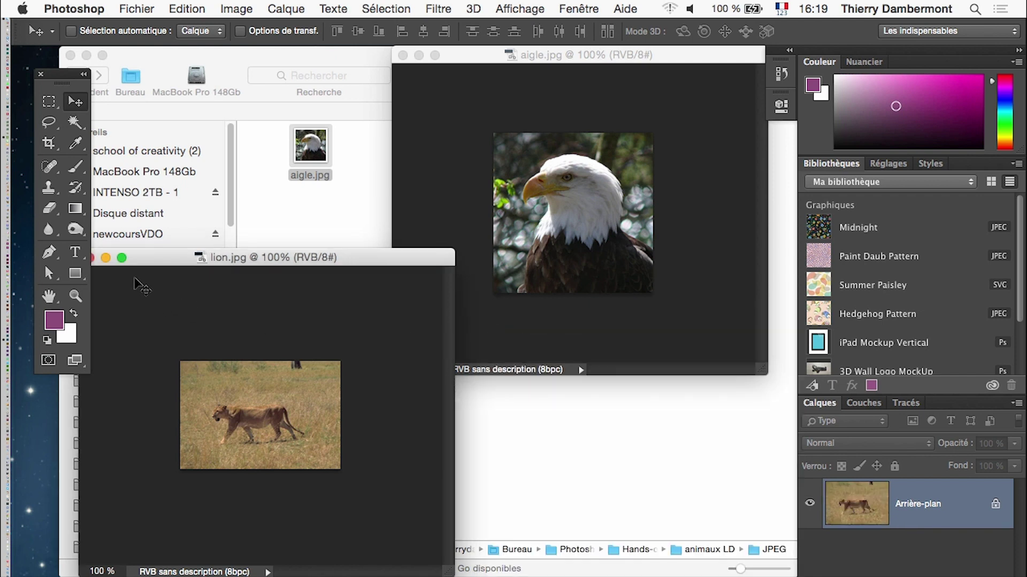
pyautogui.moveTo(122, 259); pyautogui.dragTo(196, 269)
pyautogui.click(164, 268)
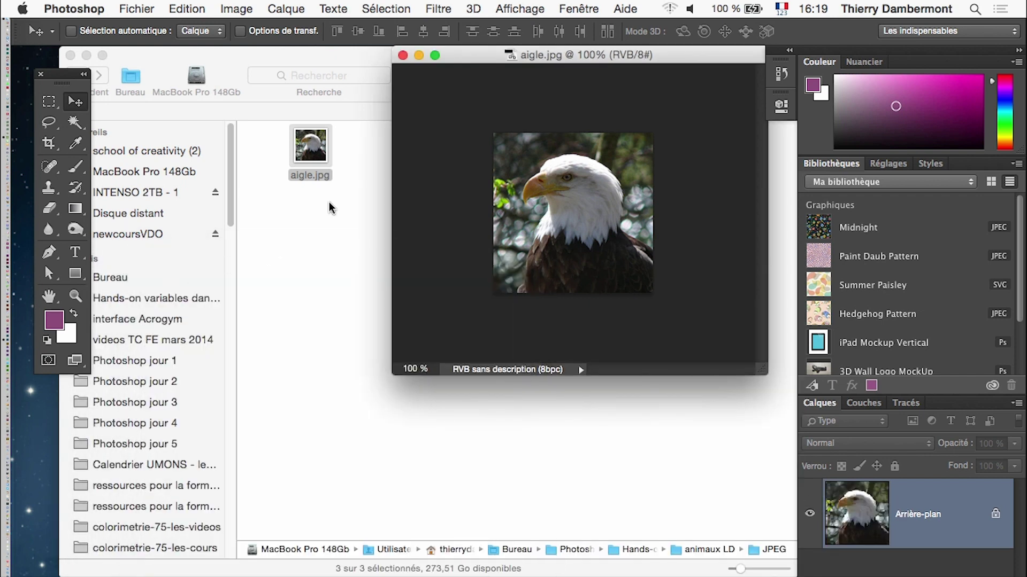
pyautogui.click(403, 56)
# Step: Start a new Photoshop document and enter a width of 250 px
pyautogui.press('super+Tab')
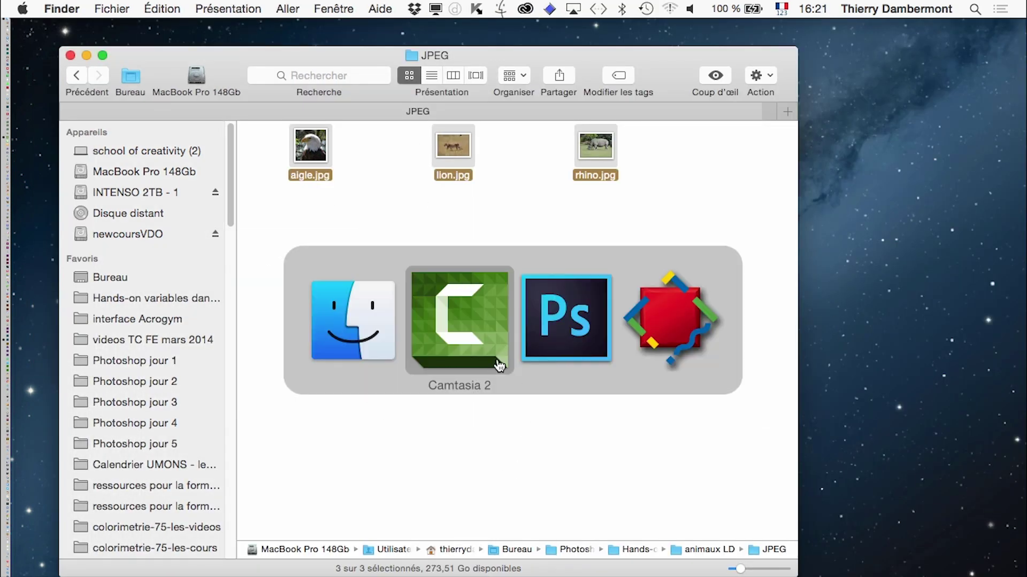
pyautogui.press('super+Tab')
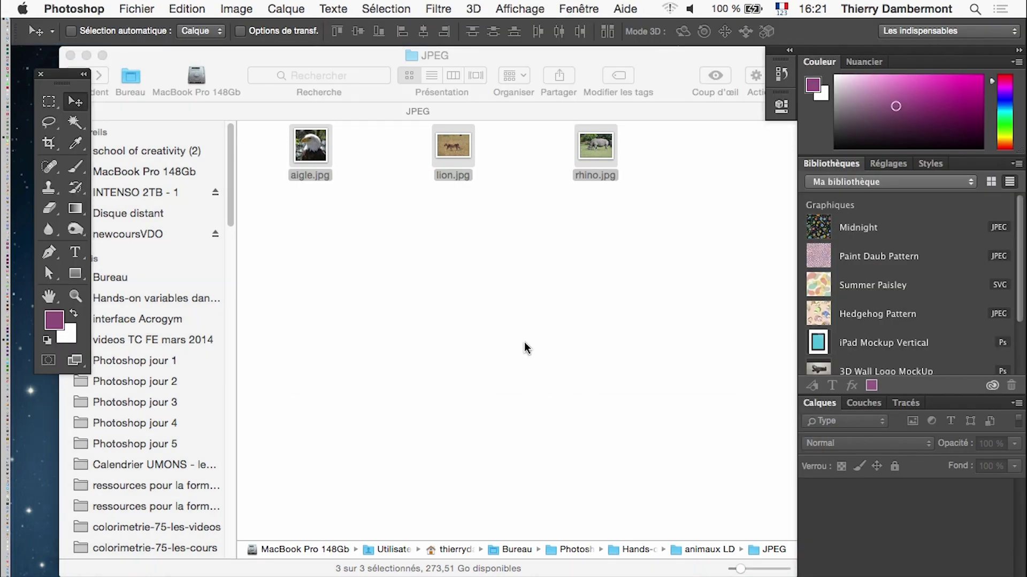
pyautogui.click(137, 8)
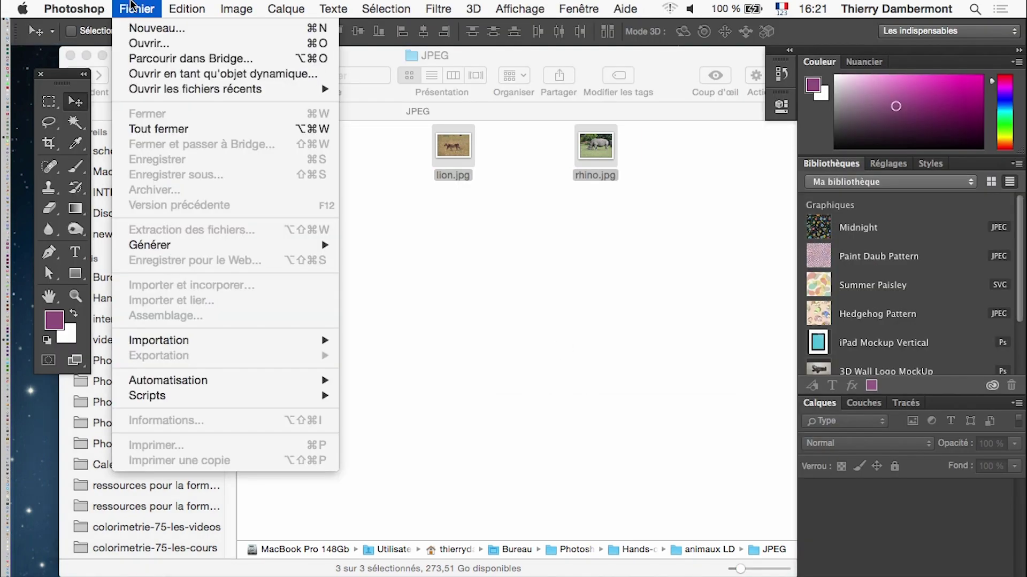
pyautogui.click(150, 28)
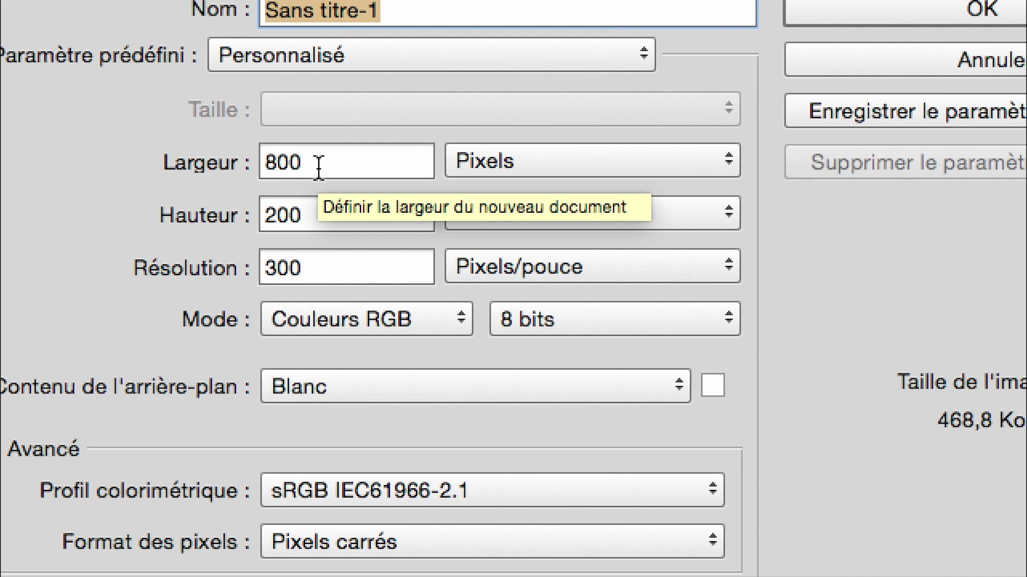
pyautogui.doubleClick(319, 167)
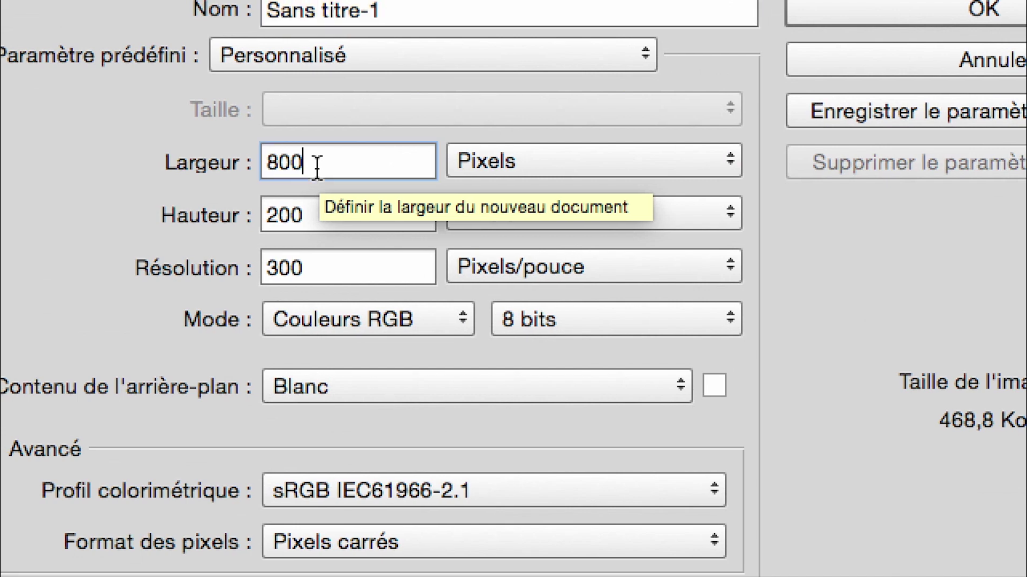
pyautogui.write('400')
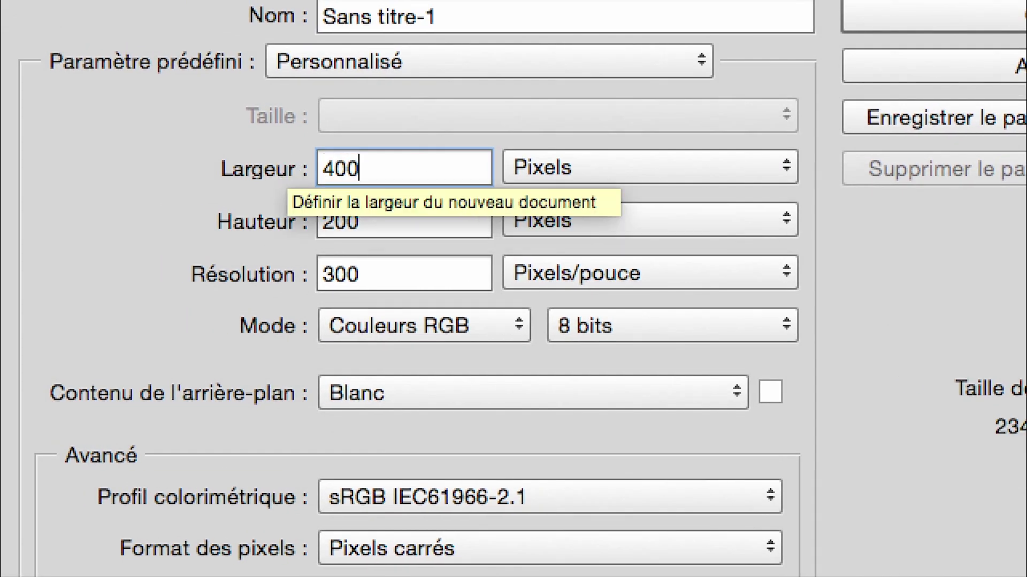
pyautogui.press('BackSpace')
pyautogui.press('BackSpace')
pyautogui.write('5')
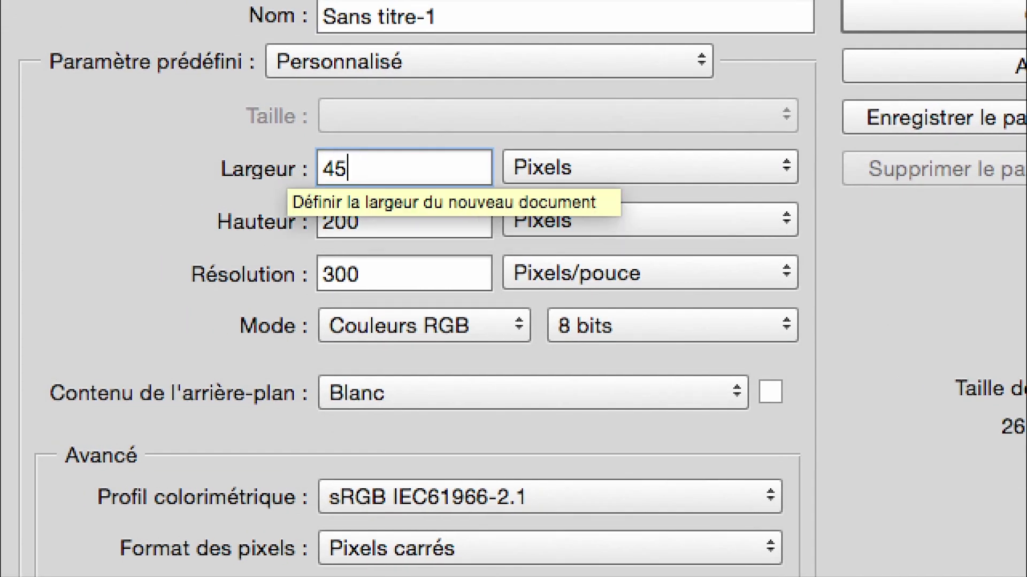
pyautogui.write('0')
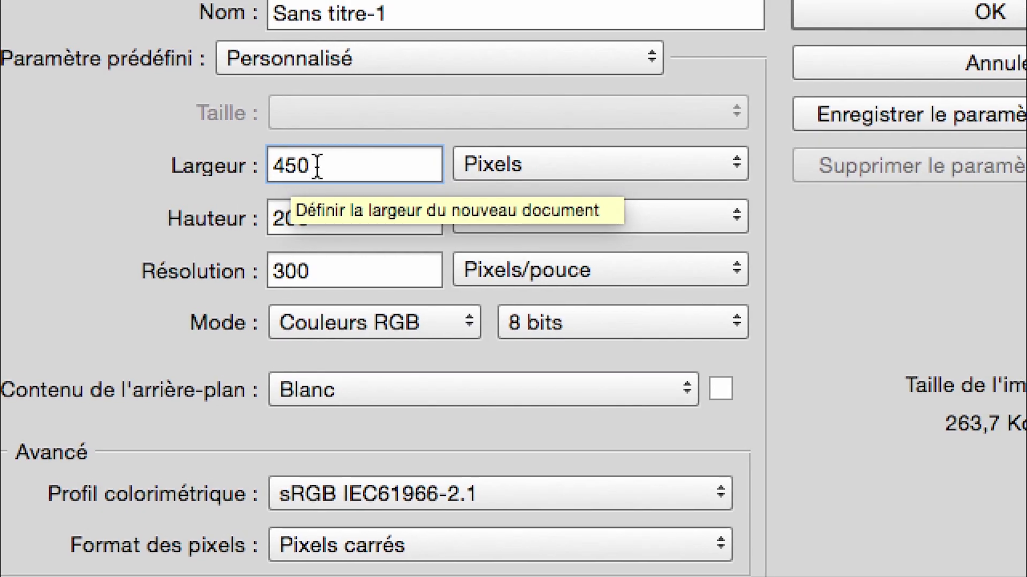
# Step: Set the height to 450 px and create the white 250 × 450 px, 300 ppi document
pyautogui.moveTo(363, 169); pyautogui.dragTo(284, 171)
pyautogui.write('250')
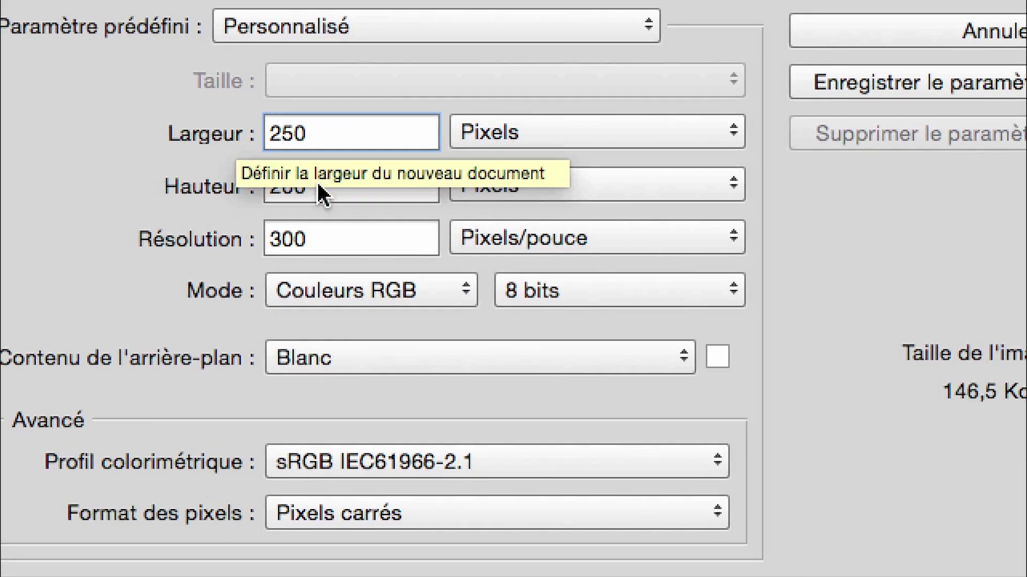
pyautogui.click(364, 218)
pyautogui.moveTo(363, 218); pyautogui.dragTo(322, 220)
pyautogui.write('45')
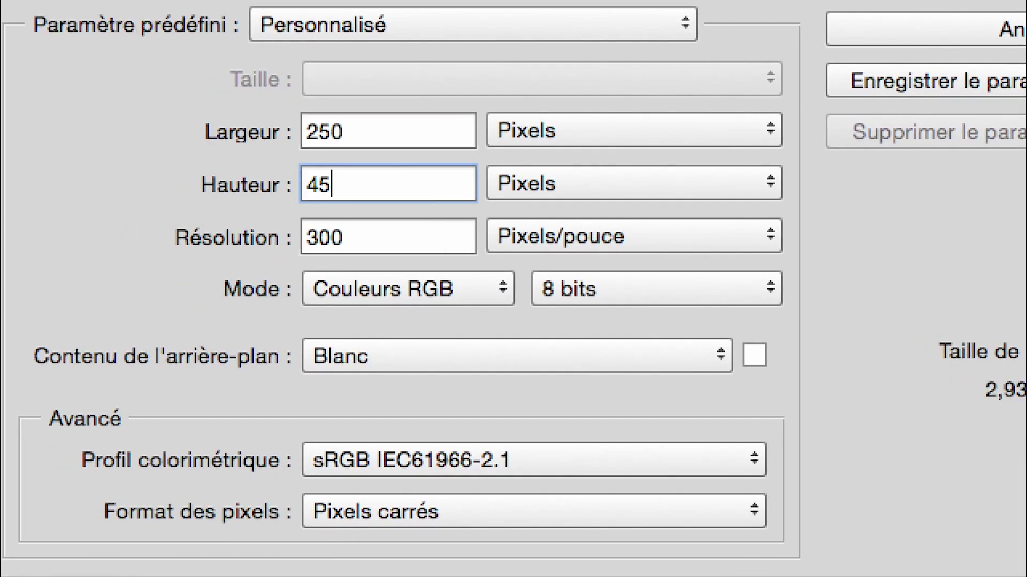
pyautogui.write('0')
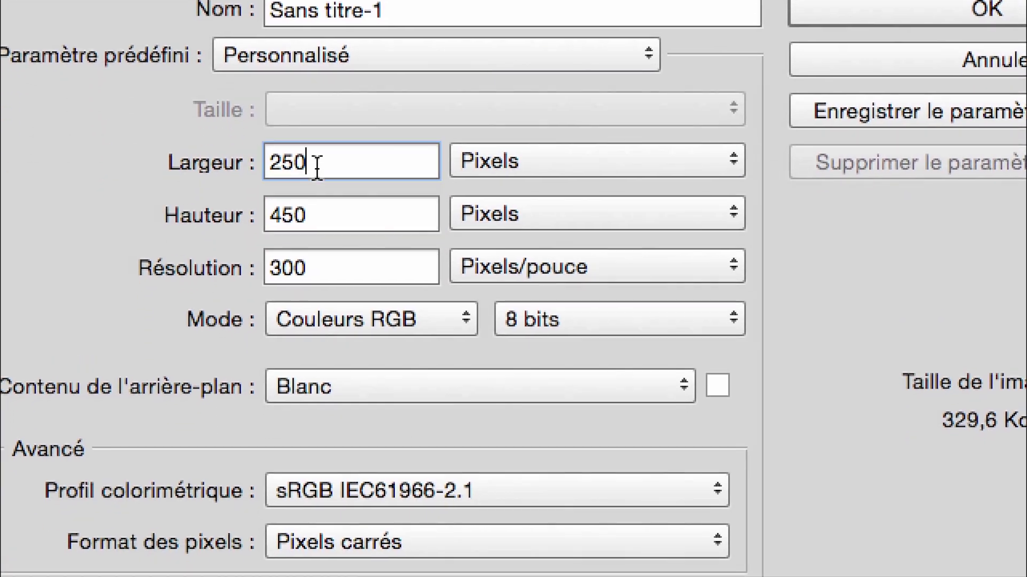
pyautogui.moveTo(366, 158); pyautogui.dragTo(285, 169)
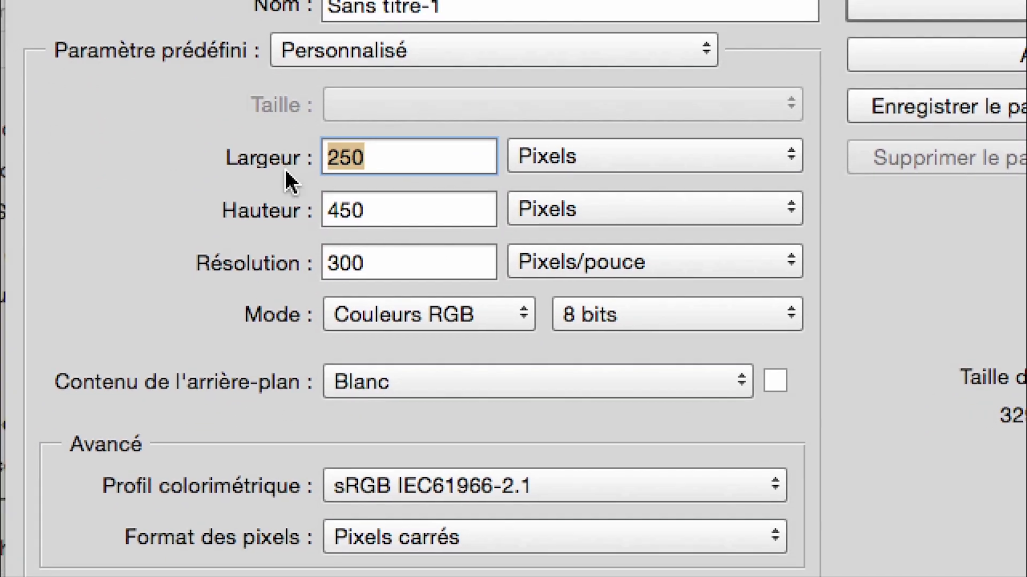
pyautogui.moveTo(402, 220); pyautogui.dragTo(315, 223)
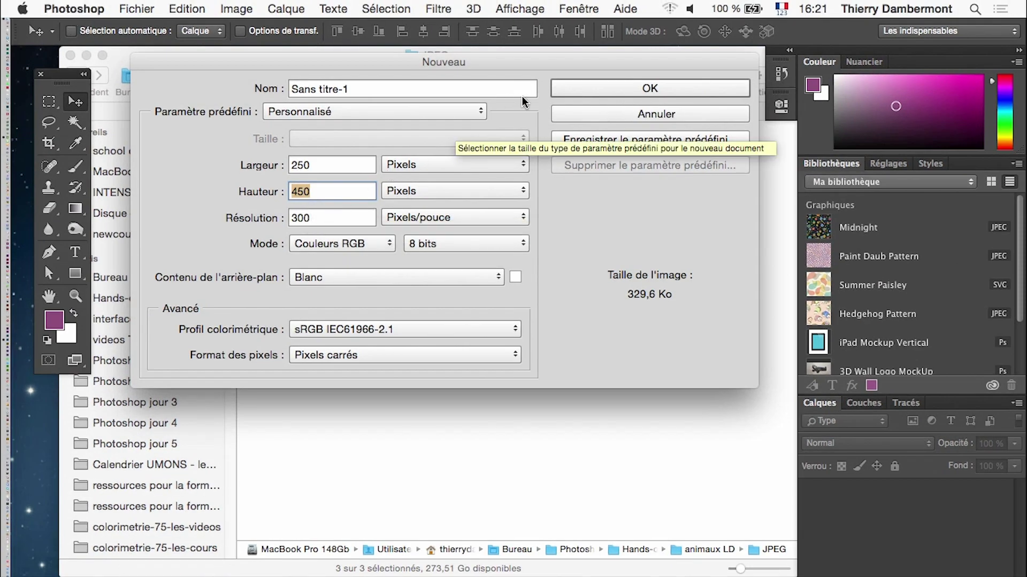
pyautogui.click(560, 77)
# Step: Resize the document window and start Save As in the Hands-on variables dans PS folder
pyautogui.moveTo(213, 435); pyautogui.dragTo(540, 575)
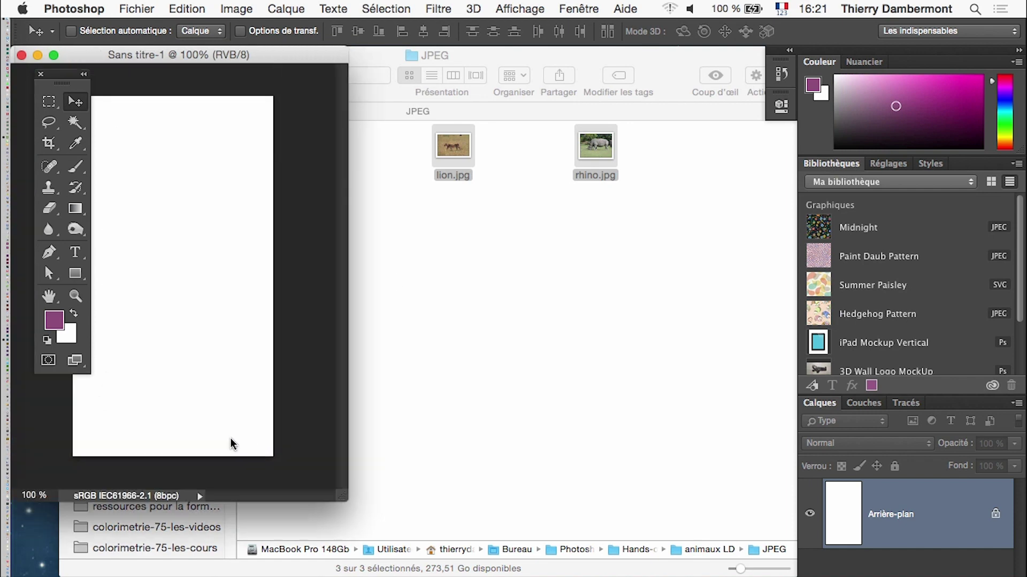
pyautogui.moveTo(245, 56); pyautogui.dragTo(363, 56)
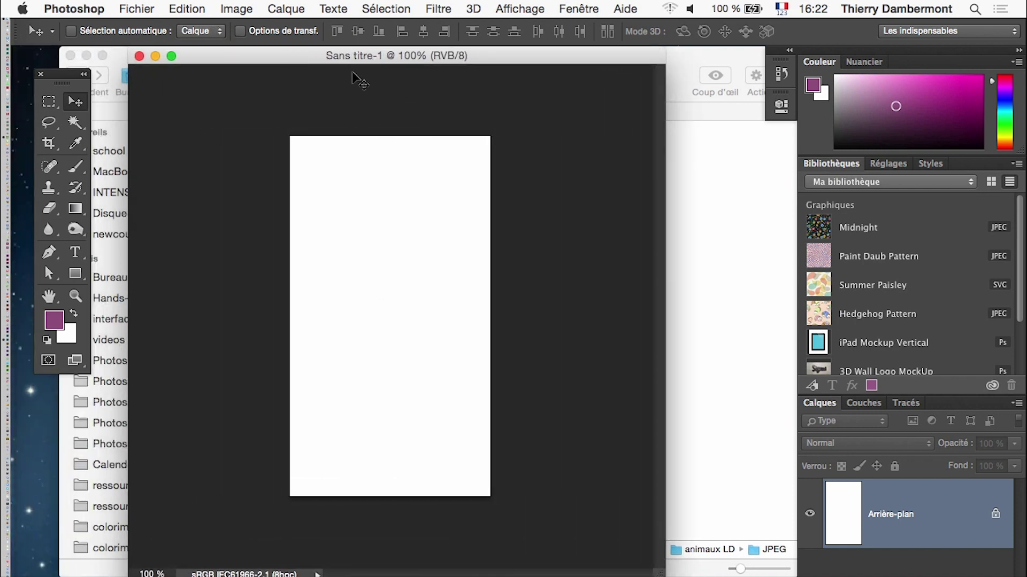
pyautogui.click(136, 9)
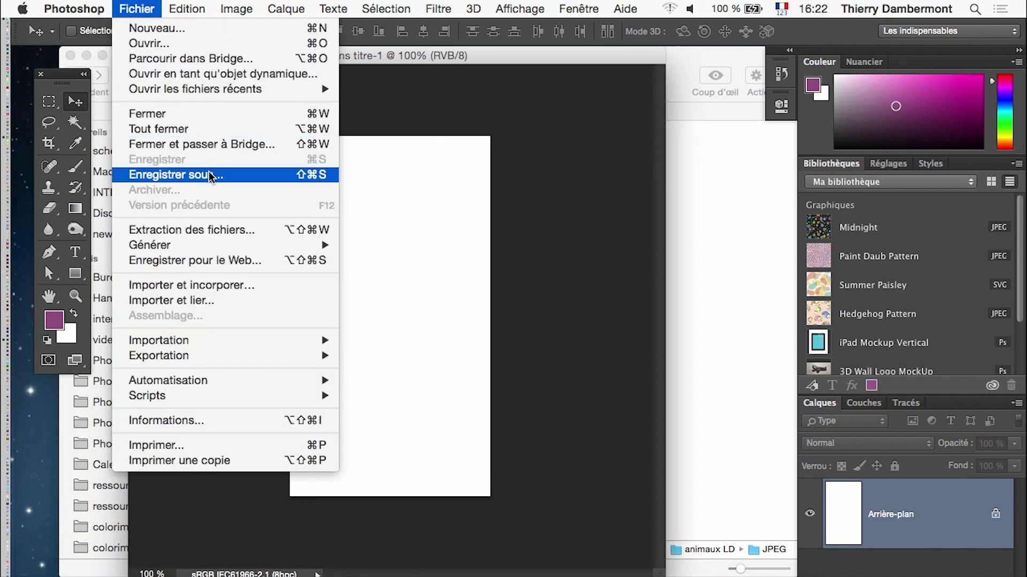
pyautogui.click(680, 359)
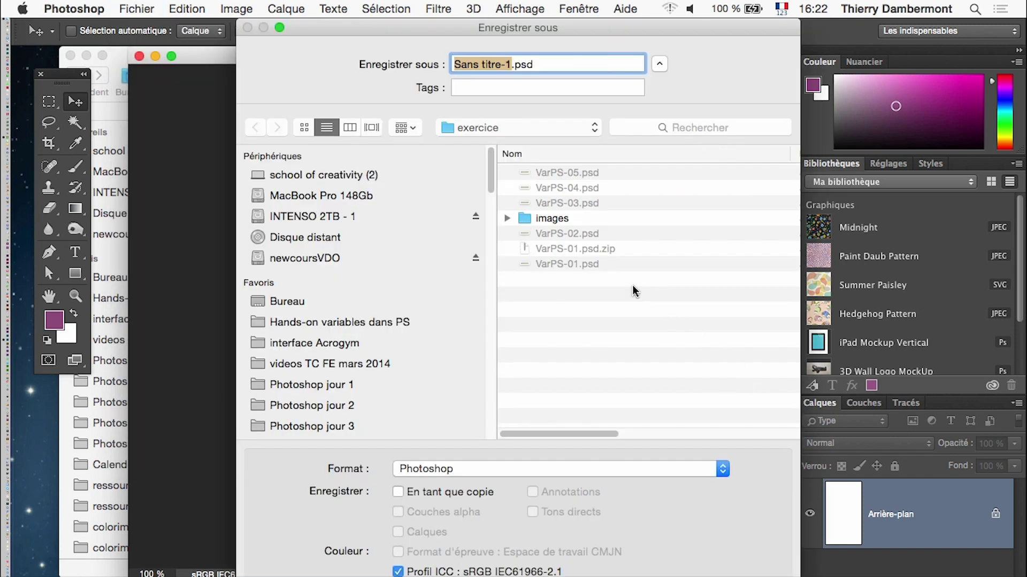
pyautogui.click(345, 322)
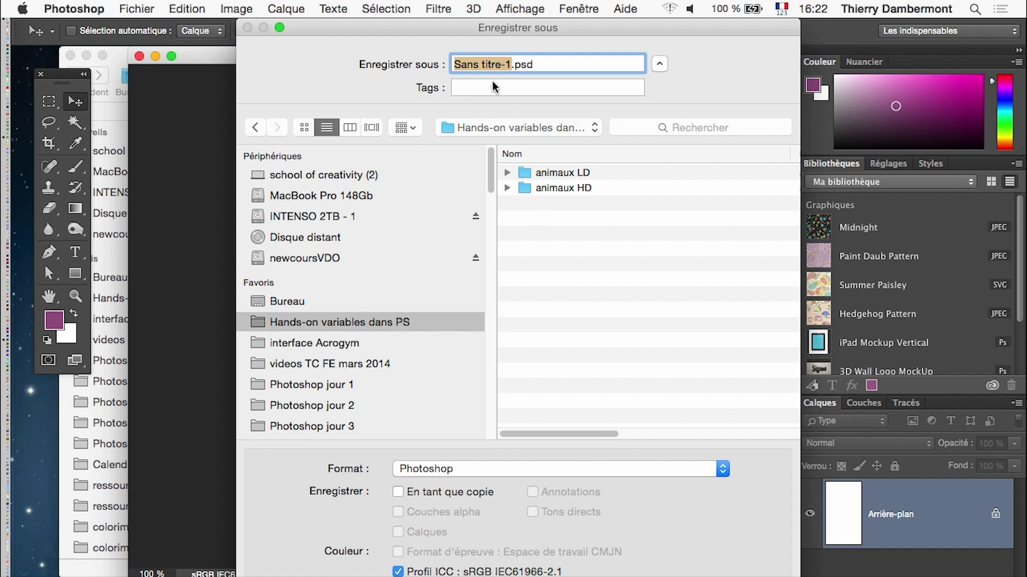
# Step: Create a new folder named 'doc-de-travail' from the save dialog
pyautogui.press('super+shift+n')
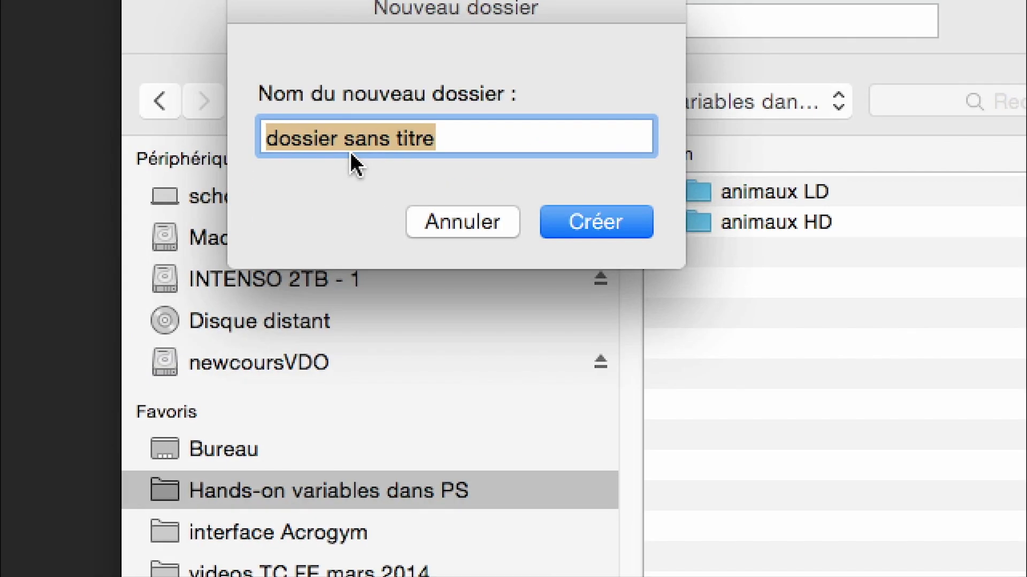
pyautogui.write('docdetr')
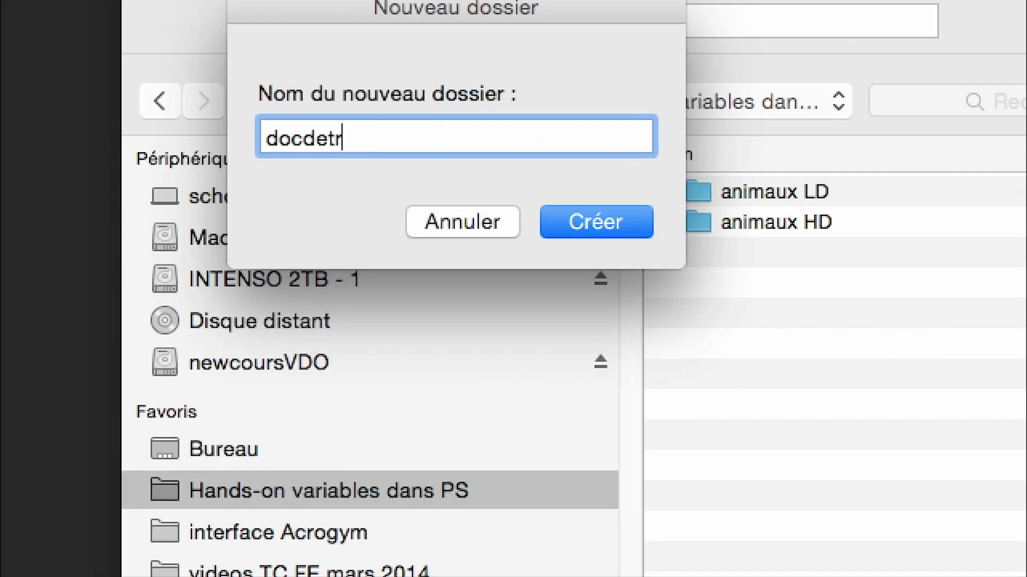
pyautogui.write('avail')
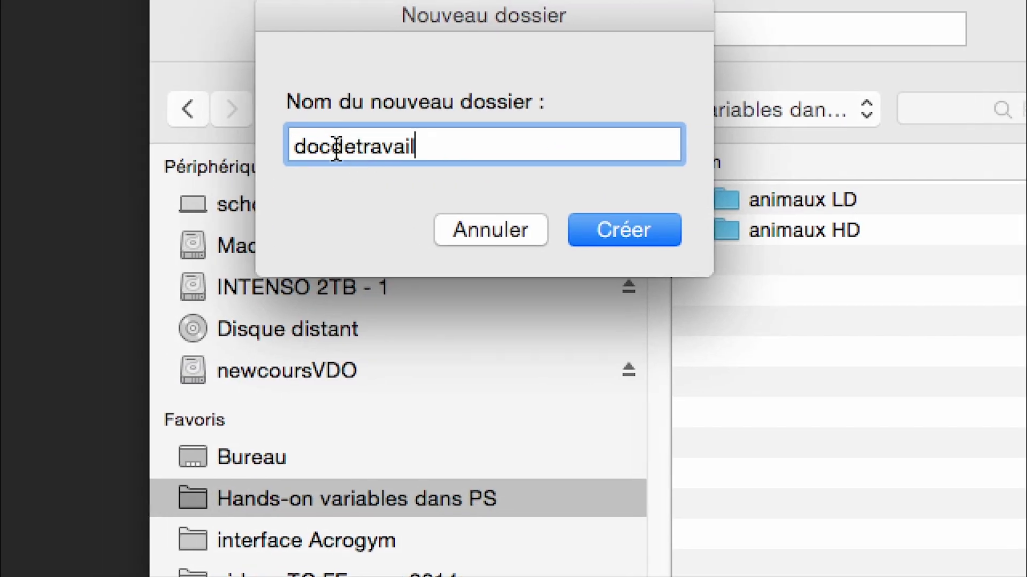
pyautogui.click(334, 147)
pyautogui.write('-')
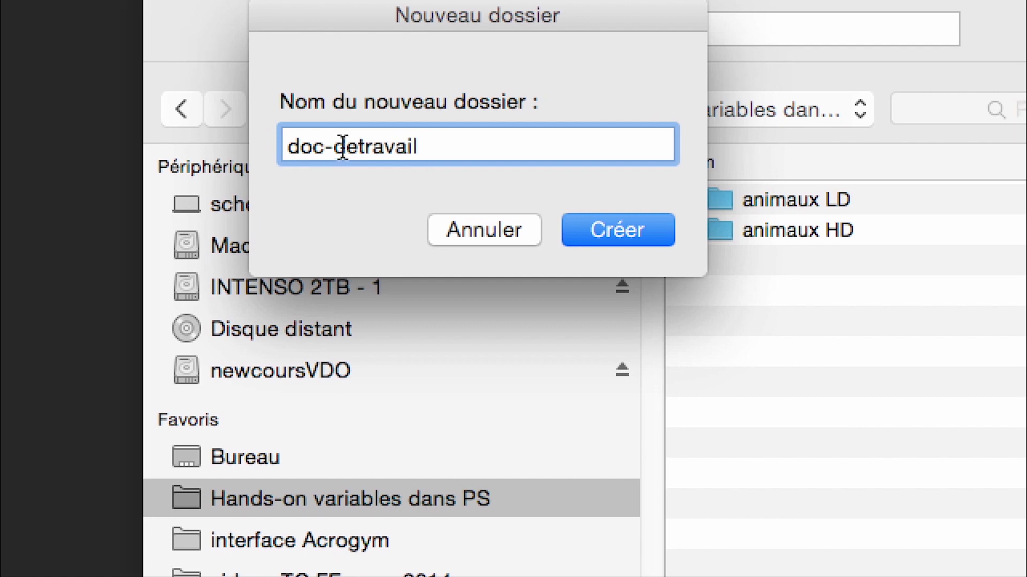
pyautogui.click(353, 148)
pyautogui.write('-')
pyautogui.click(594, 227)
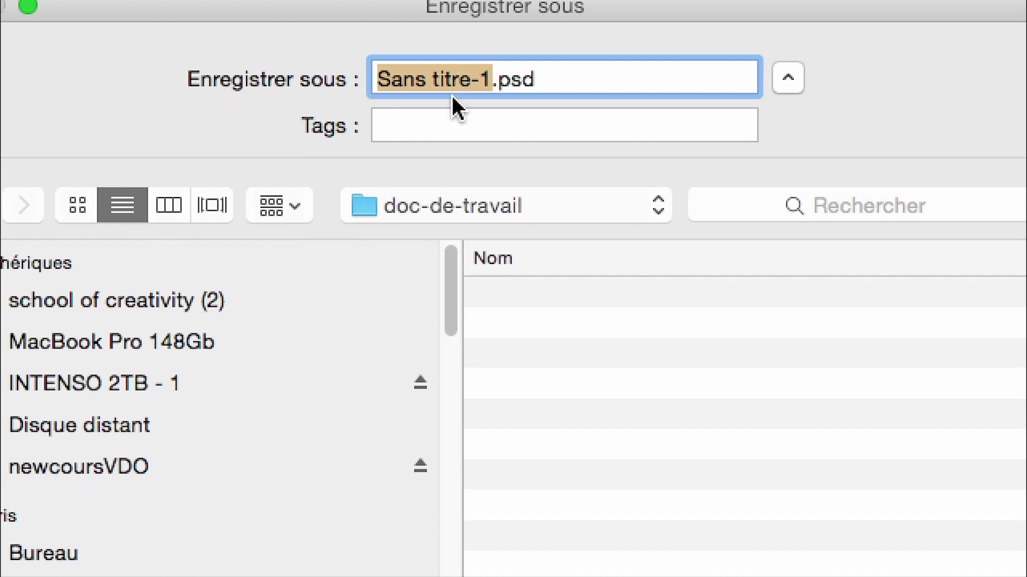
# Step: Save the document as 'carte-de-visite-zoo' inside doc-de-travail
pyautogui.write('carte-de')
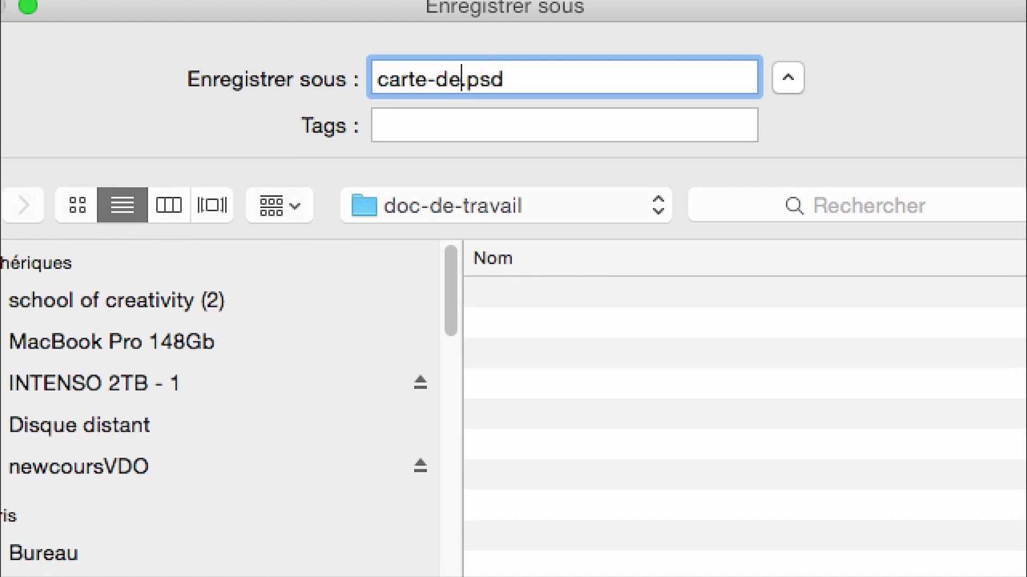
pyautogui.write('-visite-z')
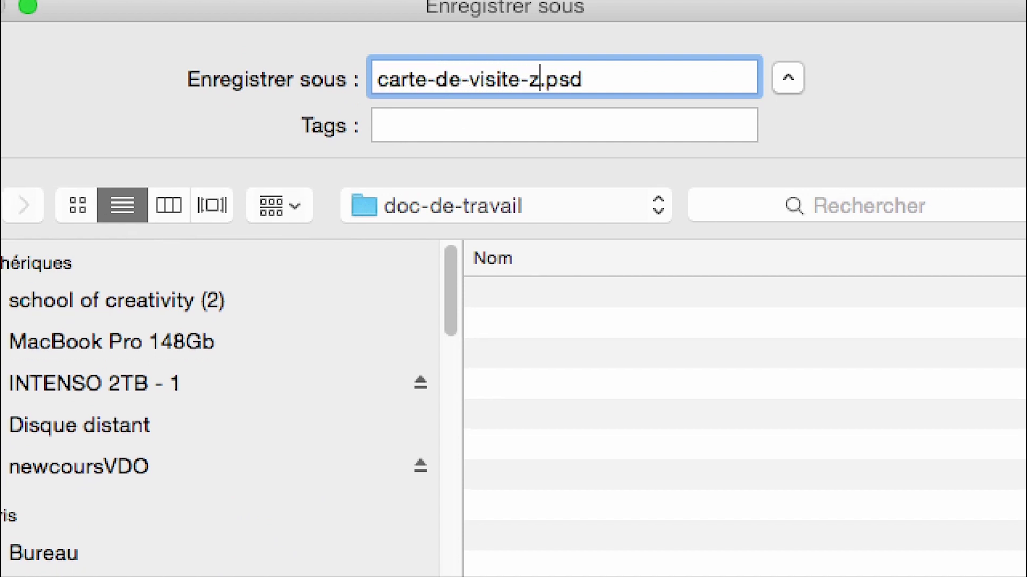
pyautogui.write('oo')
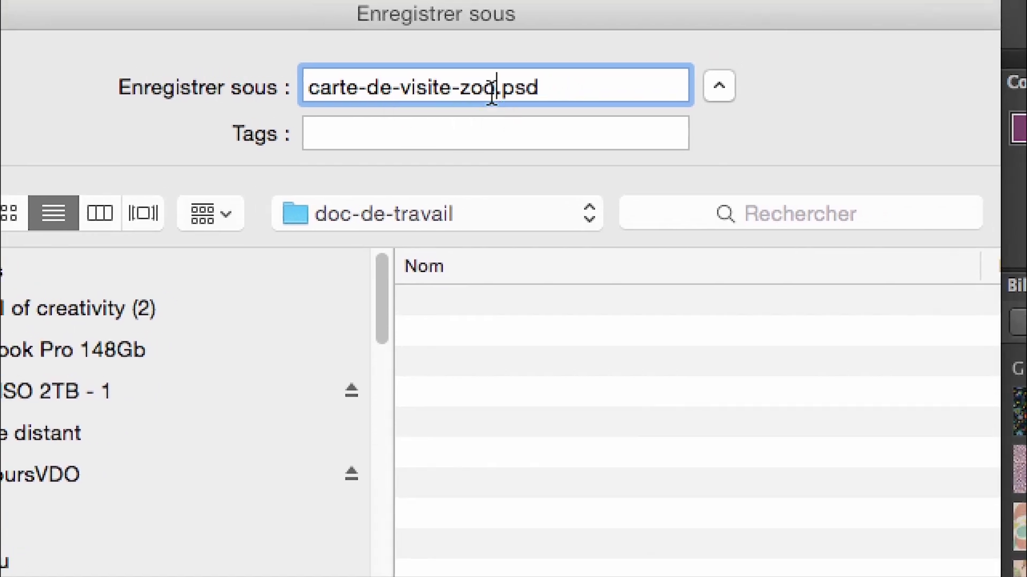
pyautogui.doubleClick(492, 94)
pyautogui.moveTo(492, 94); pyautogui.dragTo(364, 101)
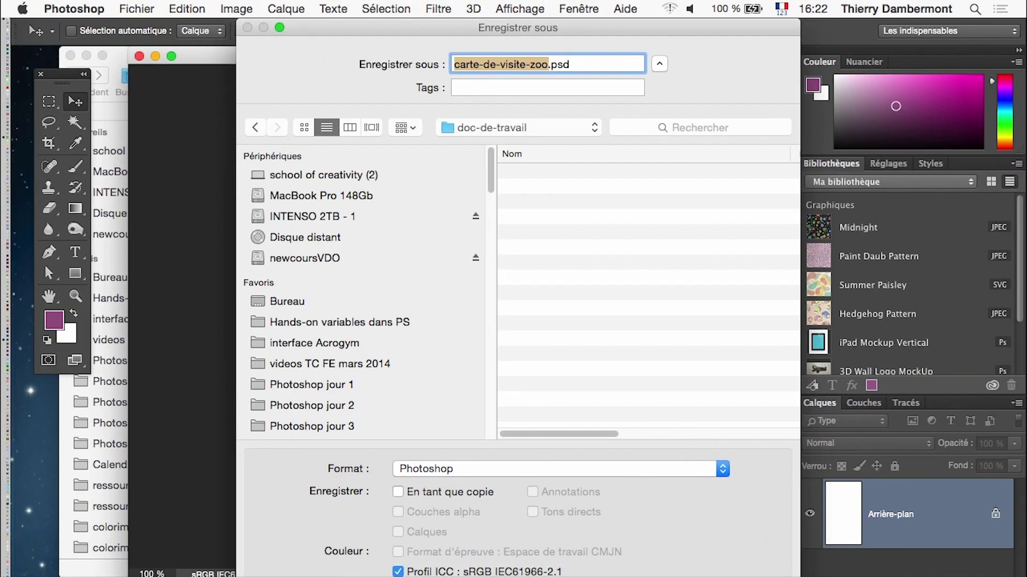
pyautogui.press('Return')
pyautogui.press('super+Tab')
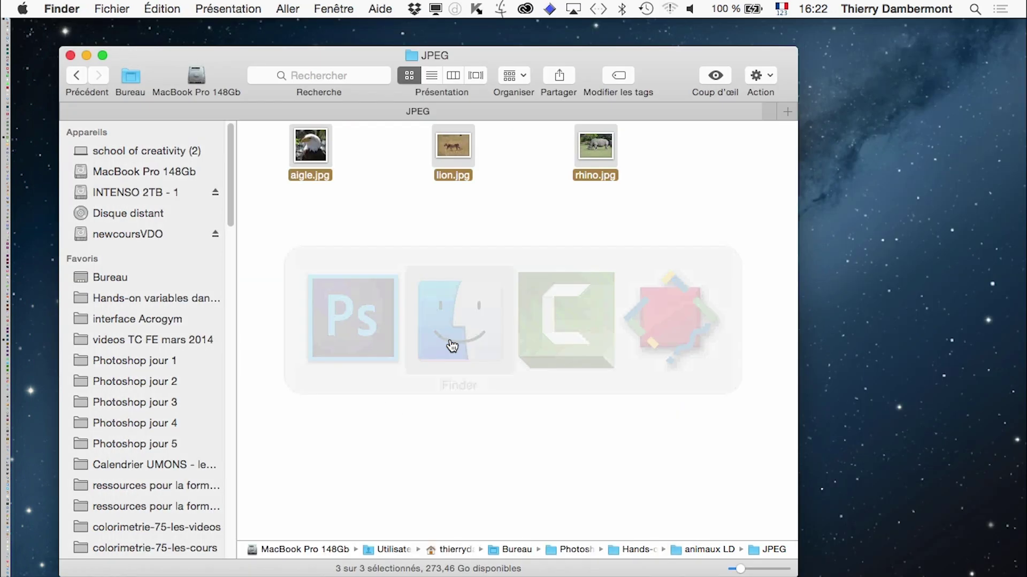
# Step: Go up to the Hands-on variables dans PS folder in Finder and show it as a list
pyautogui.click(466, 314)
pyautogui.keyDown('super'); pyautogui.click(422, 55); pyautogui.keyUp('super')
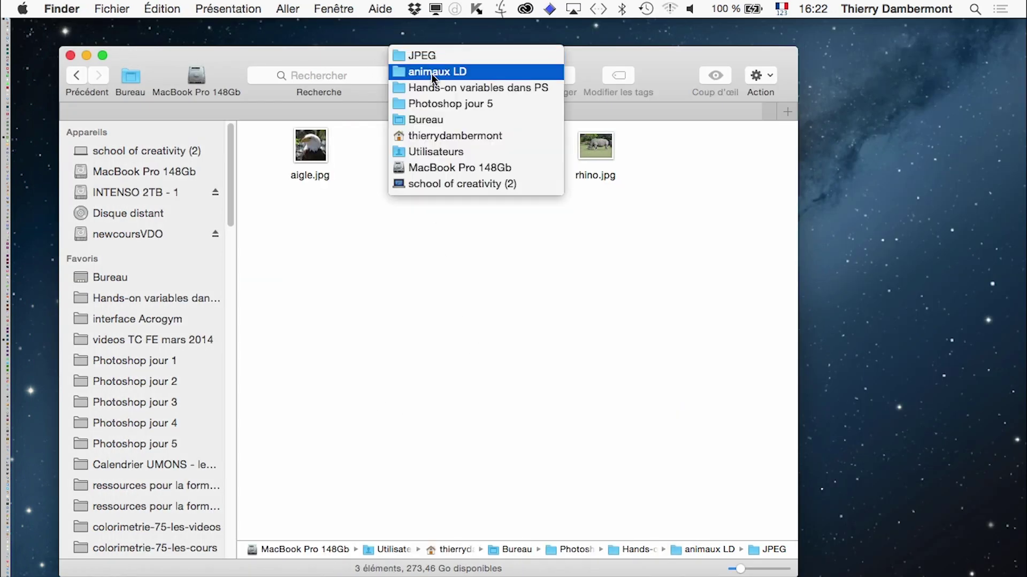
pyautogui.click(471, 87)
pyautogui.click(431, 75)
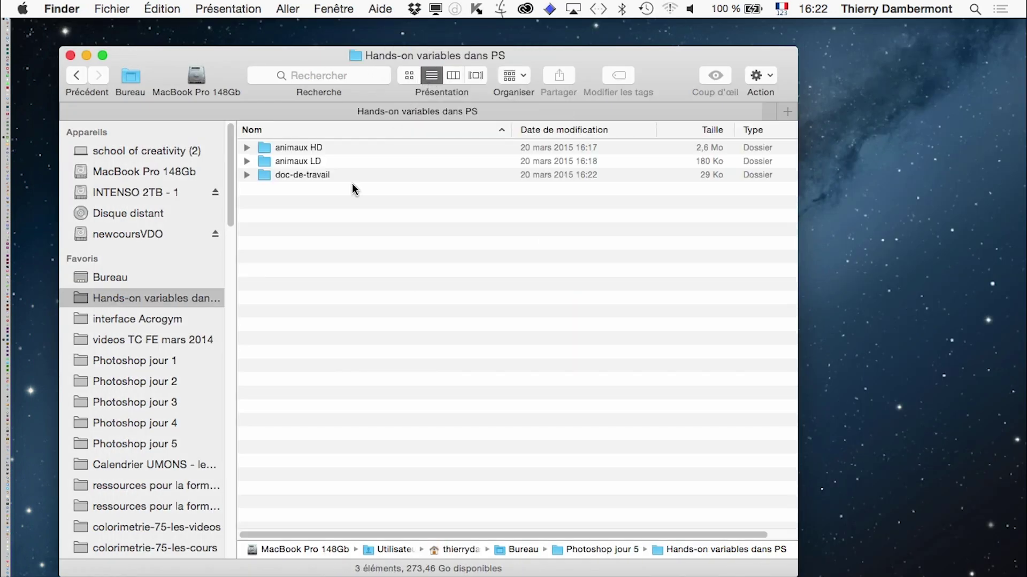
pyautogui.press('alt')
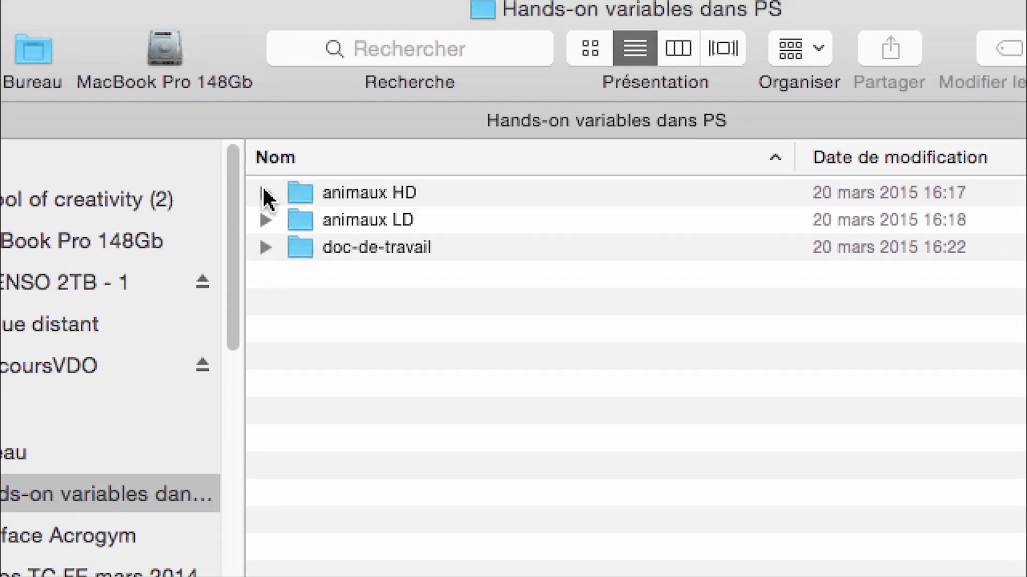
# Step: Expand animaux HD, animaux LD/JPEG and doc-de-travail to confirm carte-de-visite-zoo.psd is saved
pyautogui.click(265, 194)
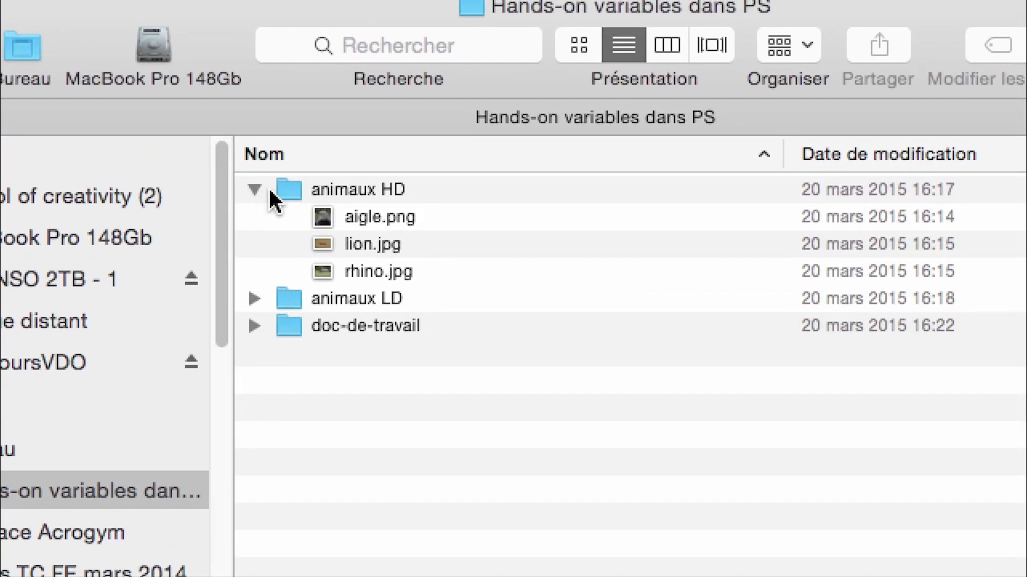
pyautogui.click(265, 190)
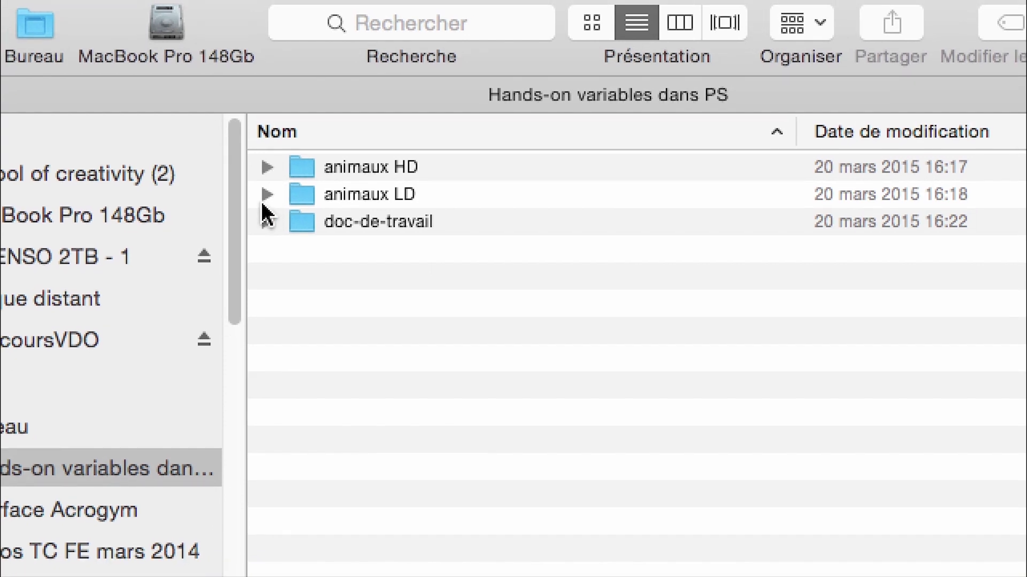
pyautogui.click(263, 199)
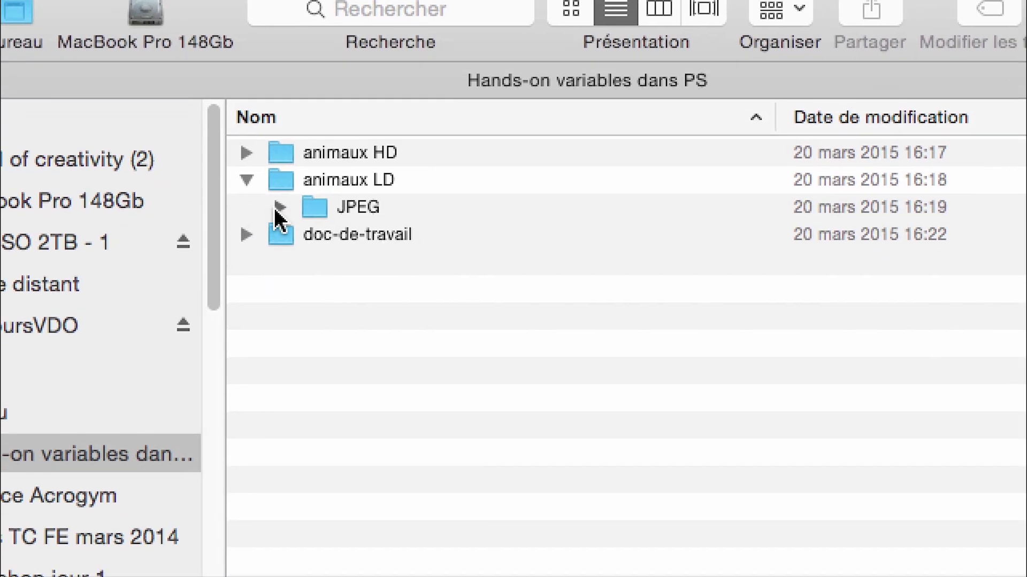
pyautogui.click(297, 218)
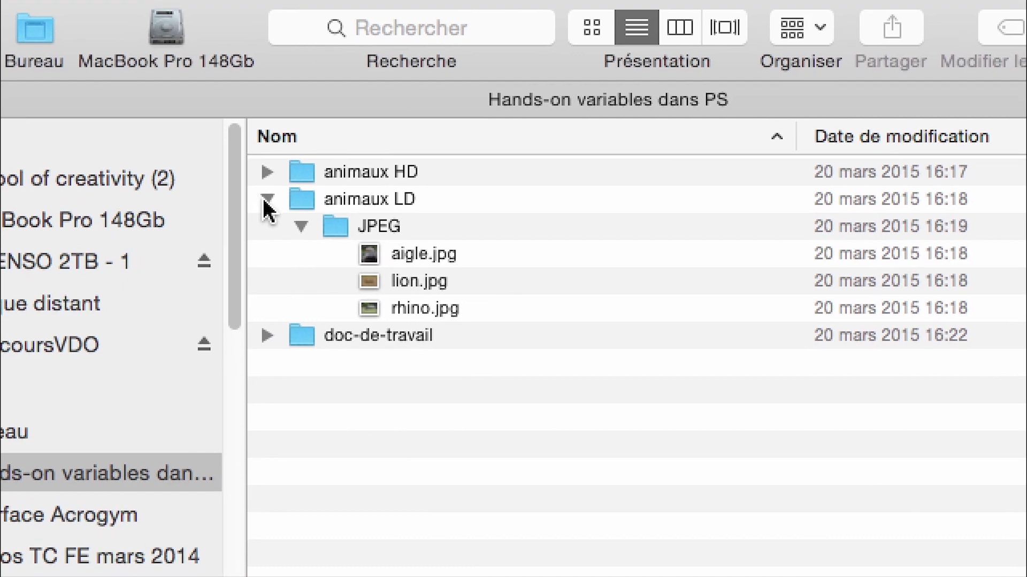
pyautogui.click(265, 201)
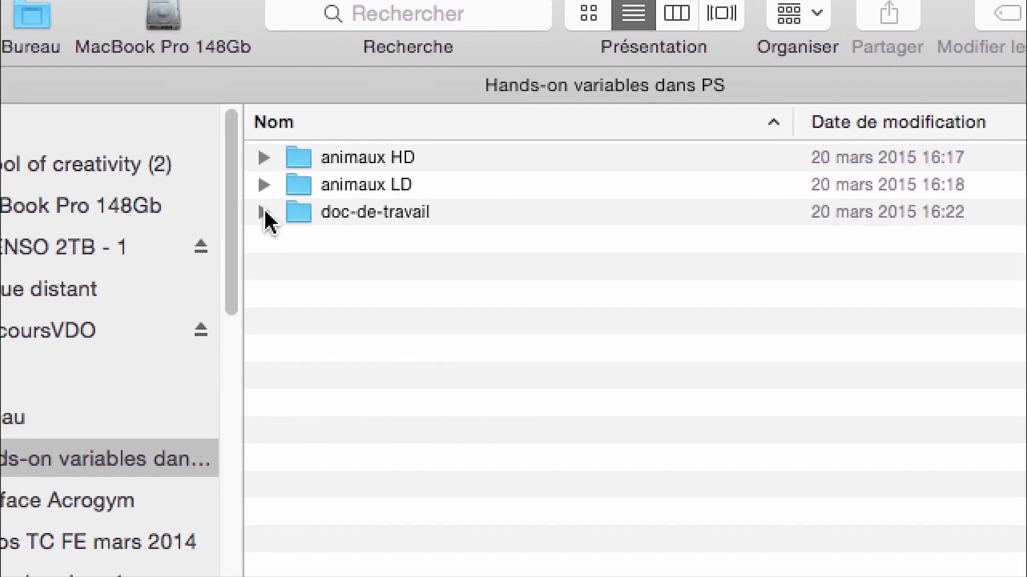
pyautogui.click(263, 212)
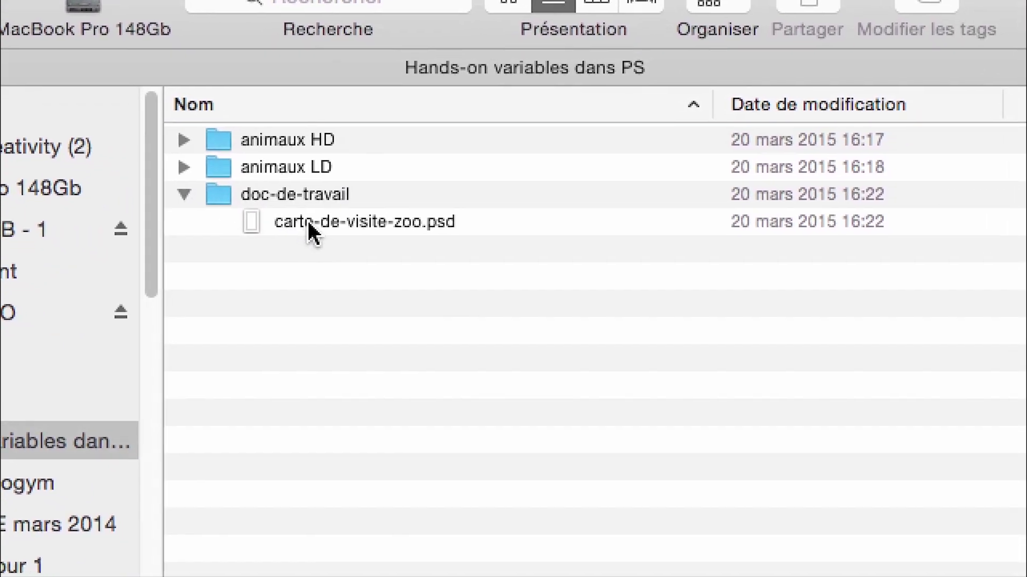
pyautogui.click(309, 223)
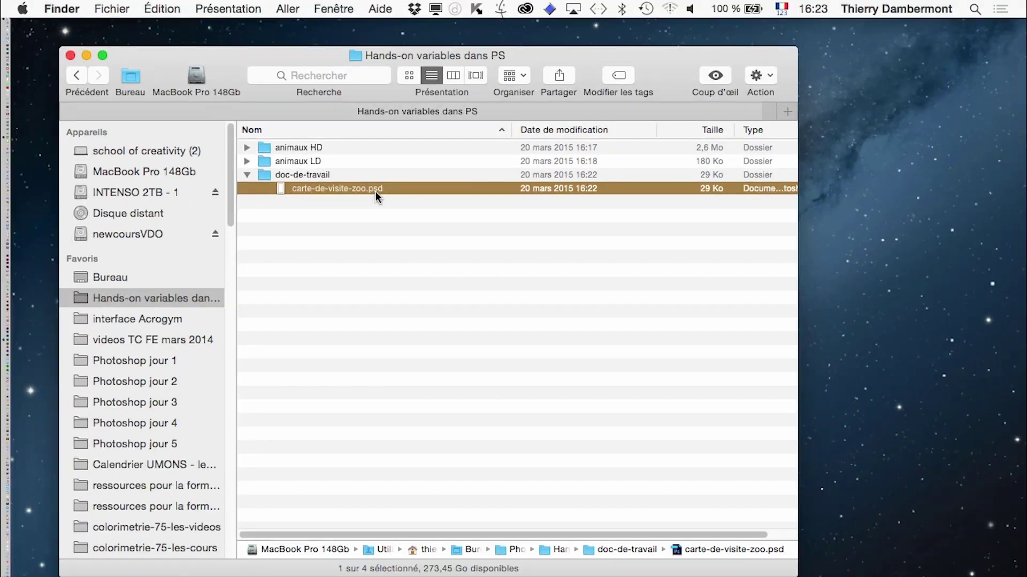
pyautogui.click(247, 175)
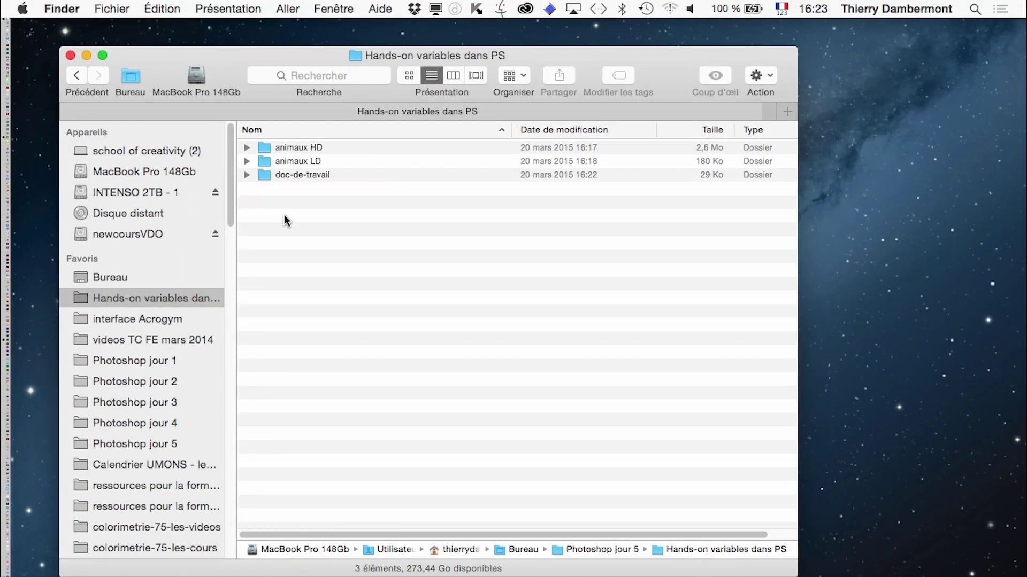
pyautogui.click(247, 175)
pyautogui.click(247, 161)
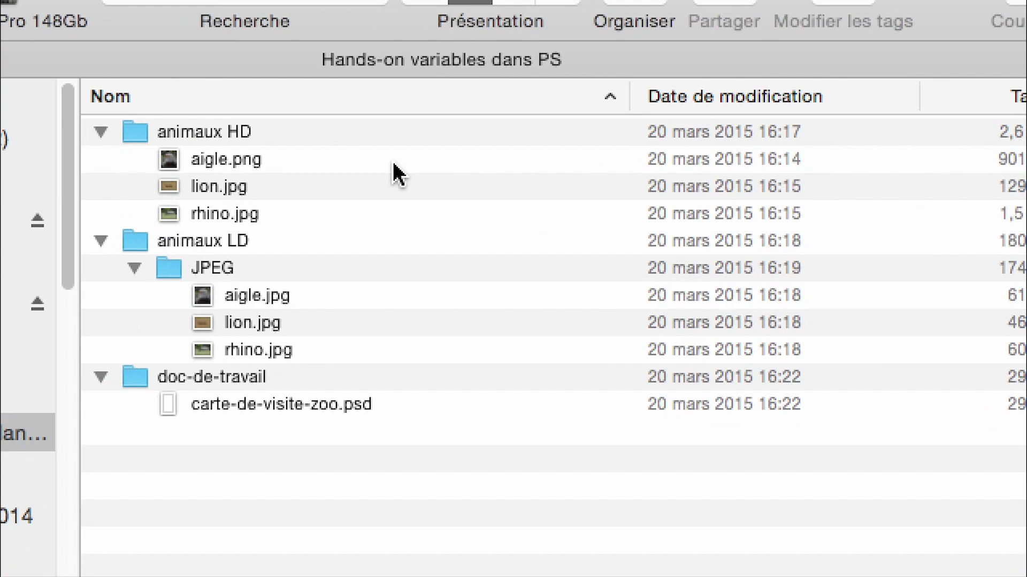
# Step: Return to Photoshop and switch to full-screen mode with menu bar
pyautogui.press('super+Tab')
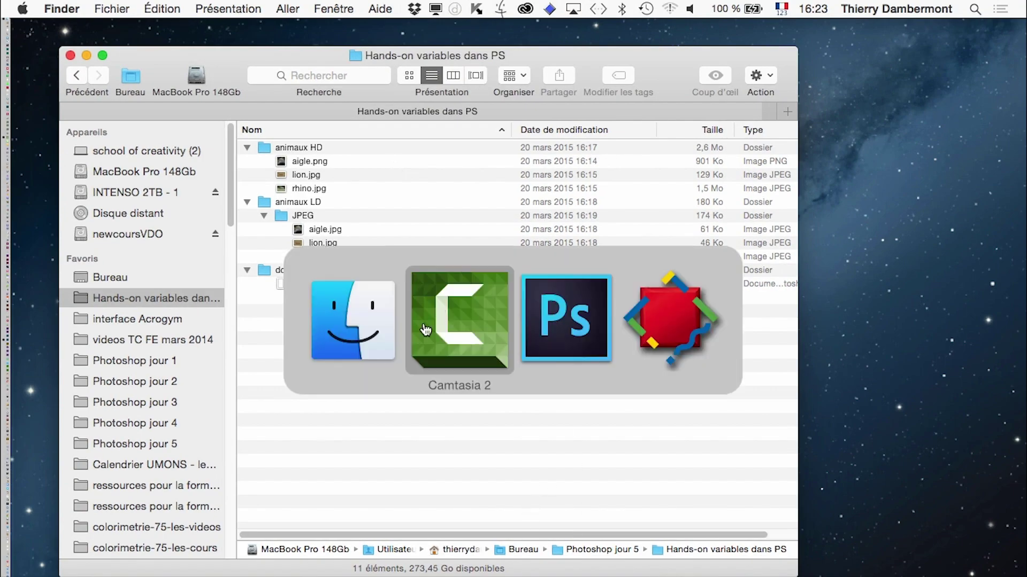
pyautogui.press('super+Tab')
pyautogui.press('super+Tab')
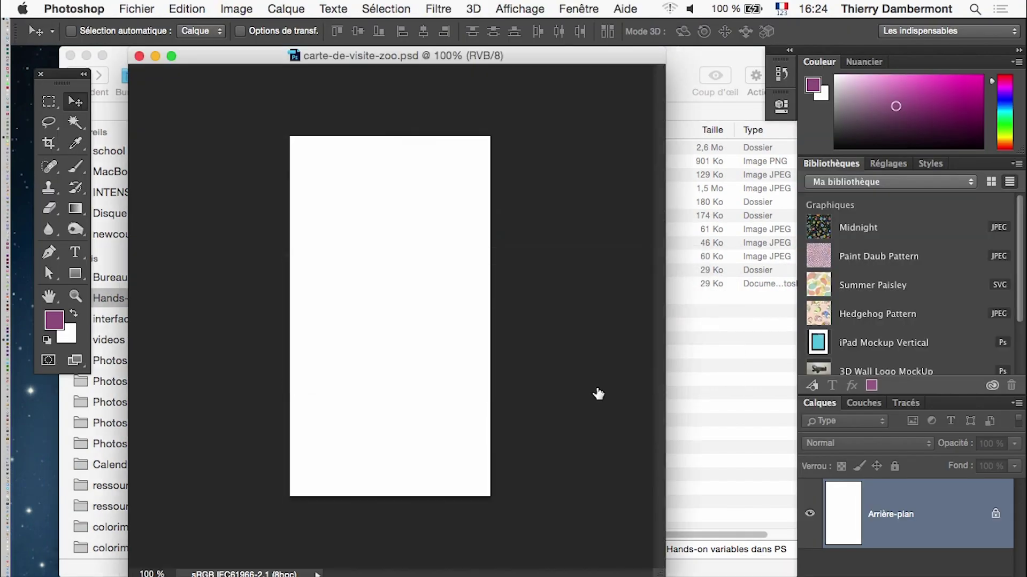
pyautogui.press('f')
pyautogui.moveTo(476, 277)
pyautogui.mouseDown()
pyautogui.moveTo(288, 236)
pyautogui.moveTo(427, 422)
pyautogui.mouseUp()
# Step: Fill the card background with a vertical olive-yellow to dark-violet gradient
pyautogui.click(75, 209)
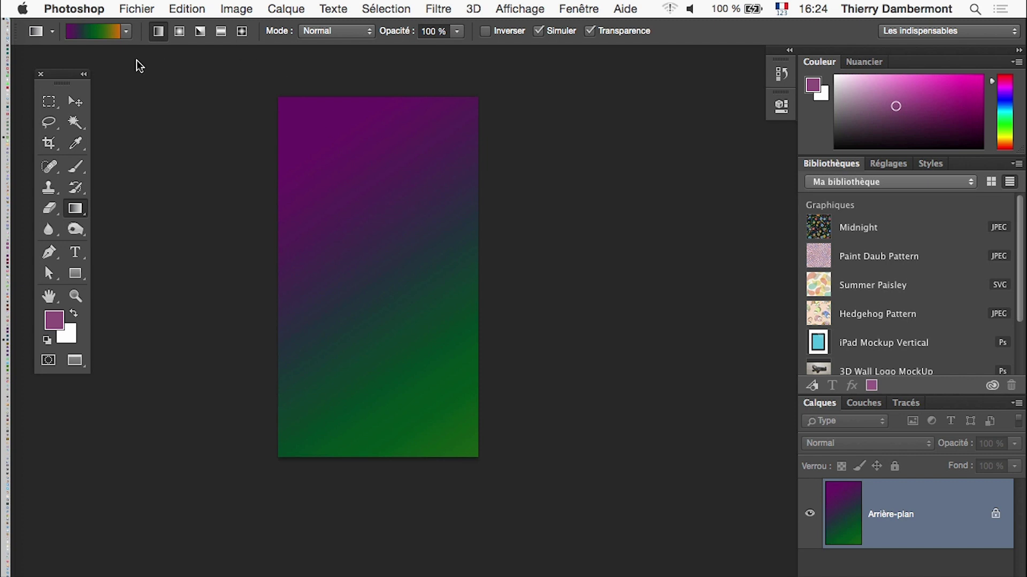
pyautogui.click(125, 31)
pyautogui.moveTo(460, 486); pyautogui.dragTo(339, 214)
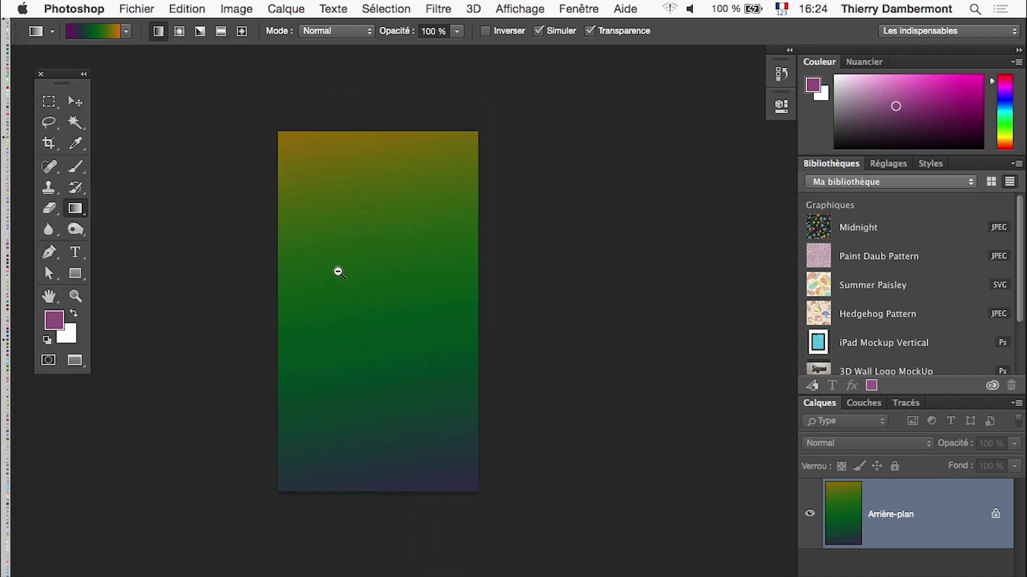
pyautogui.keyDown('alt'); pyautogui.click(457, 340); pyautogui.keyUp('alt')
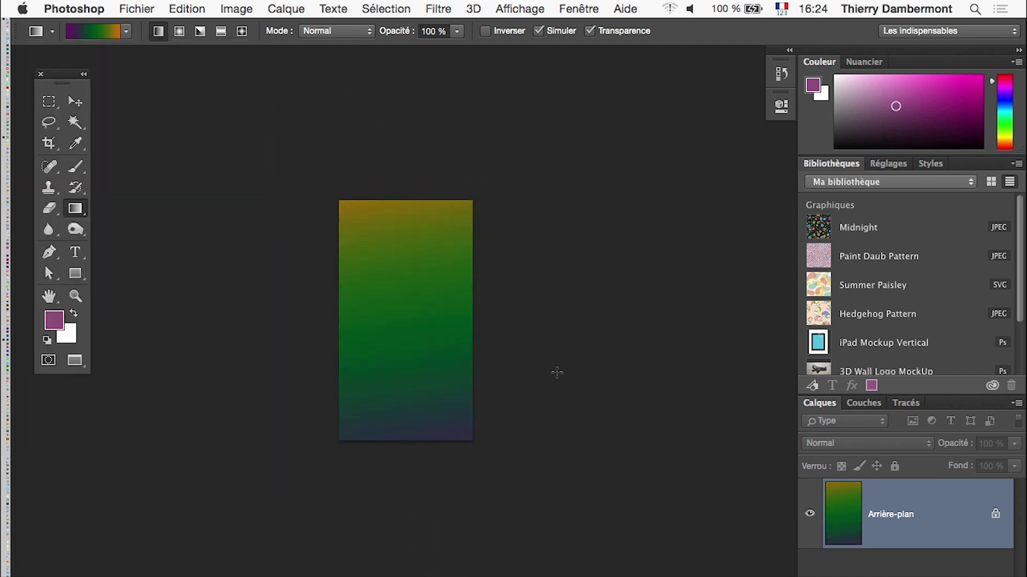
pyautogui.click(395, 355)
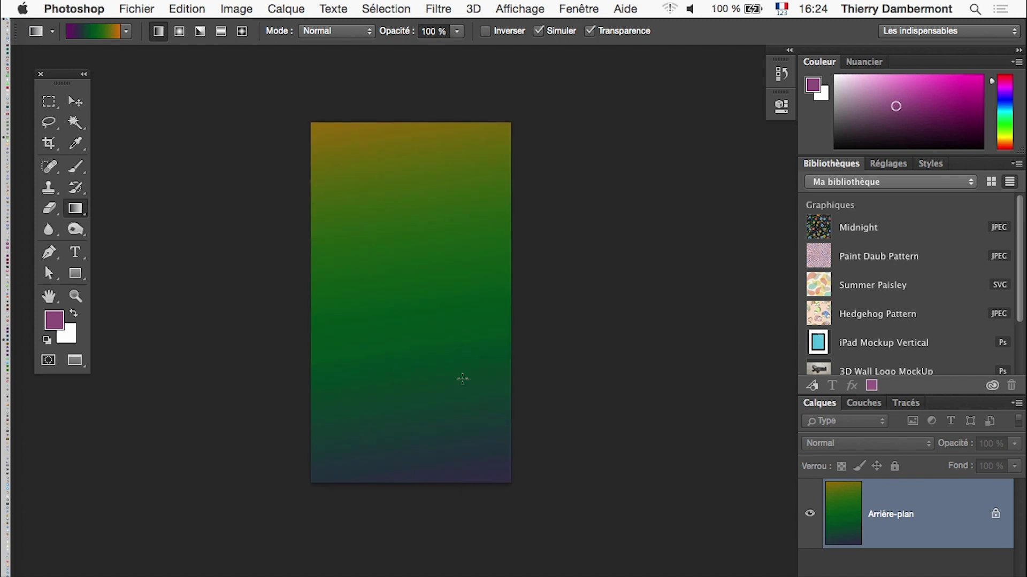
# Step: Refill the card top-to-bottom with the teal-to-dark gradient preset, pale aqua at top
pyautogui.click(127, 31)
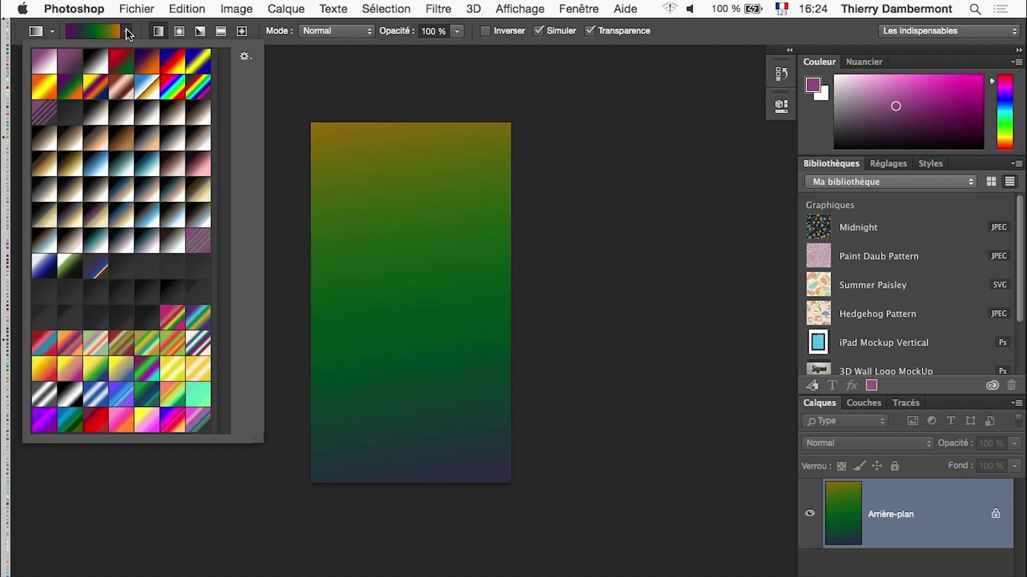
pyautogui.click(122, 146)
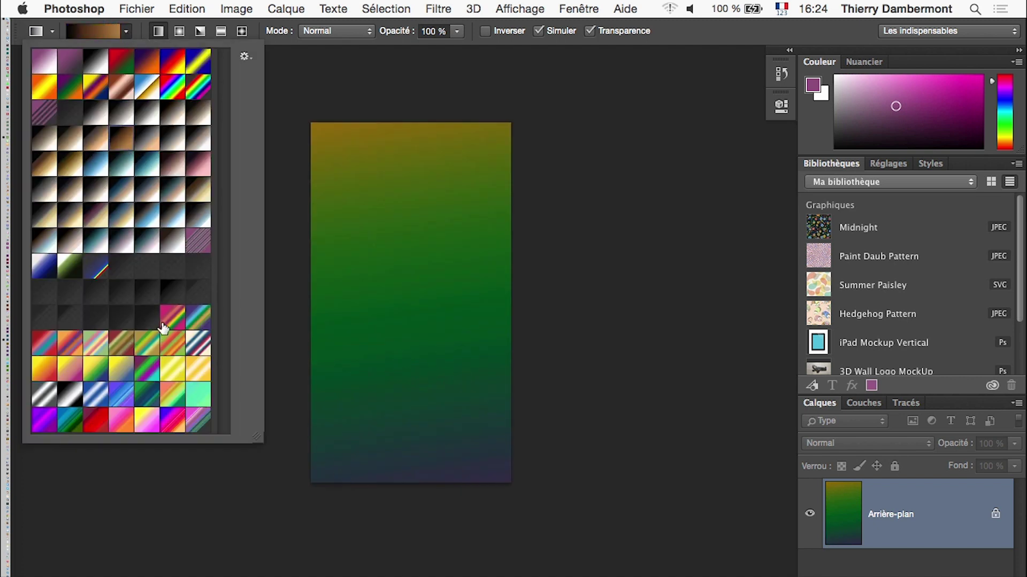
pyautogui.click(147, 199)
pyautogui.moveTo(426, 500)
pyautogui.mouseDown()
pyautogui.moveTo(443, 554)
pyautogui.moveTo(444, 15)
pyautogui.mouseUp()
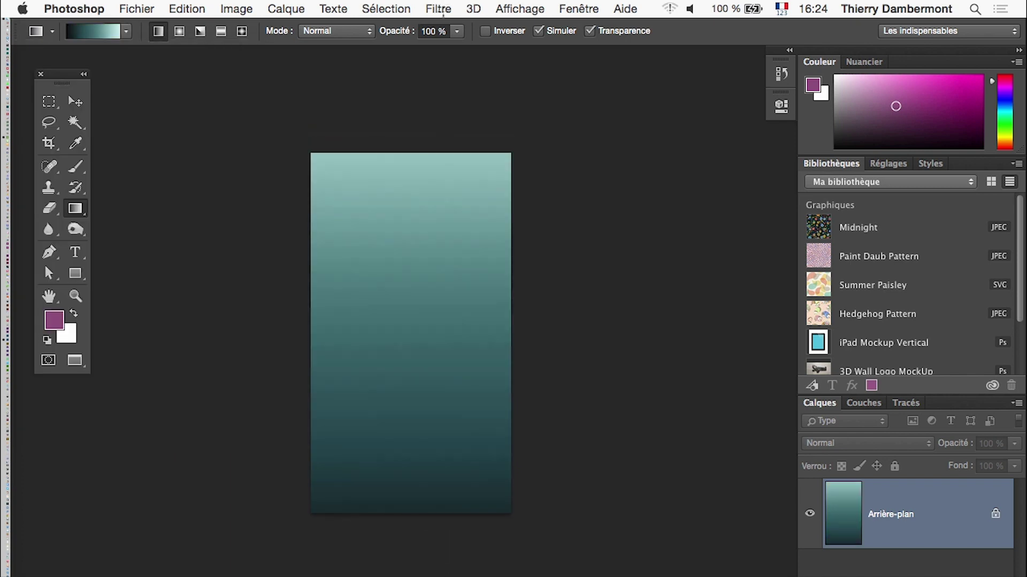
pyautogui.keyDown('alt'); pyautogui.keyDown('super'); pyautogui.click(468, 297); pyautogui.keyUp('super'); pyautogui.keyUp('alt')
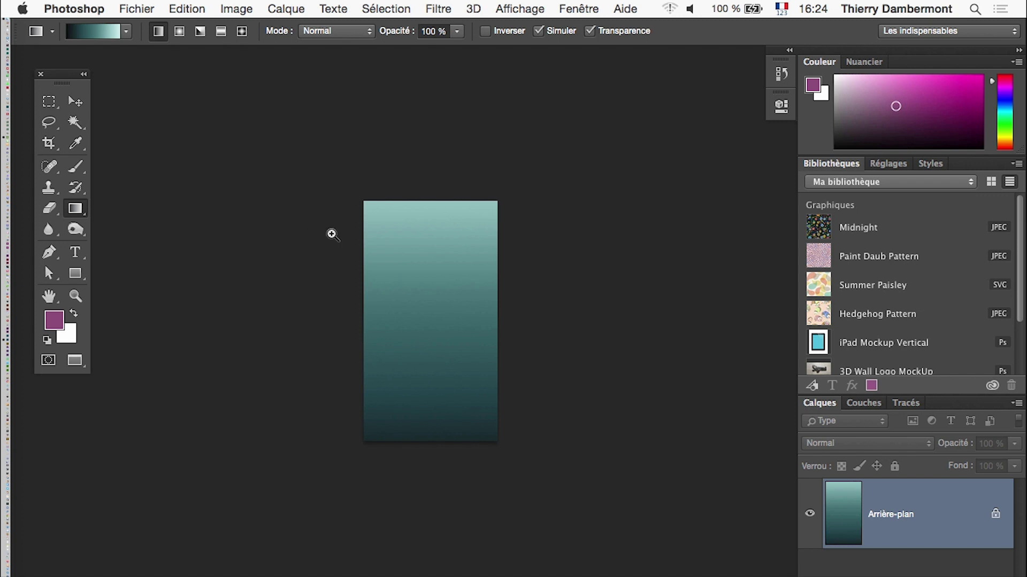
pyautogui.click(490, 342)
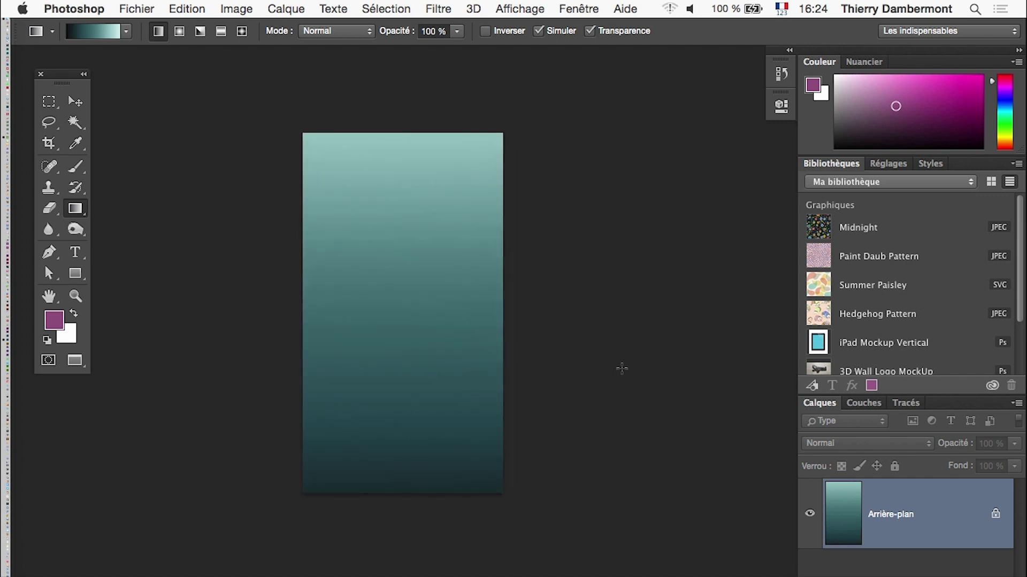
# Step: Ready the Rectangle shape tool (purple fill, 3 pt stroke), dismiss its size prompt, and move the toolbox
pyautogui.click(75, 273)
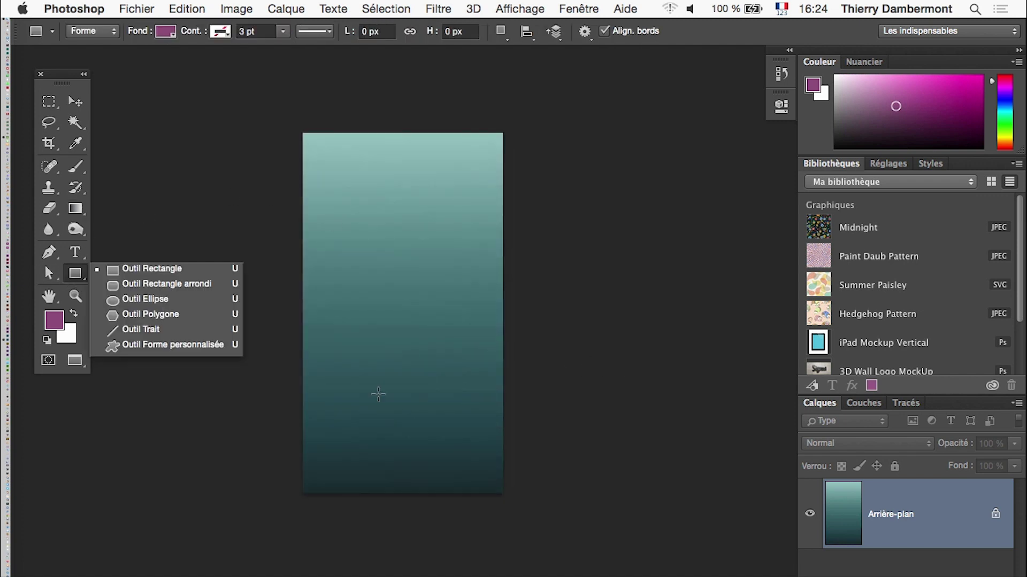
pyautogui.click(160, 269)
pyautogui.click(396, 389)
pyautogui.press('Escape')
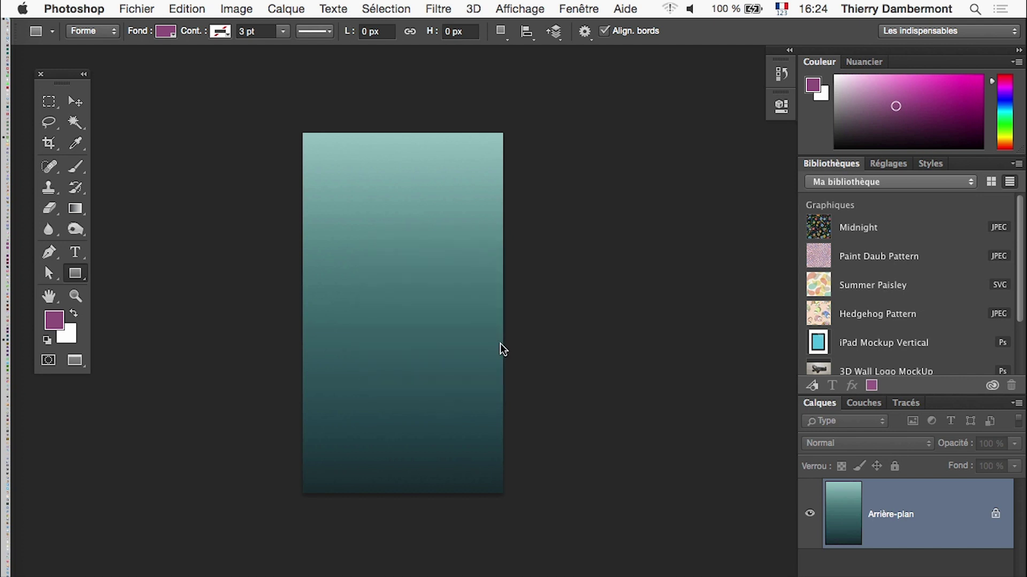
pyautogui.moveTo(68, 81); pyautogui.dragTo(187, 131)
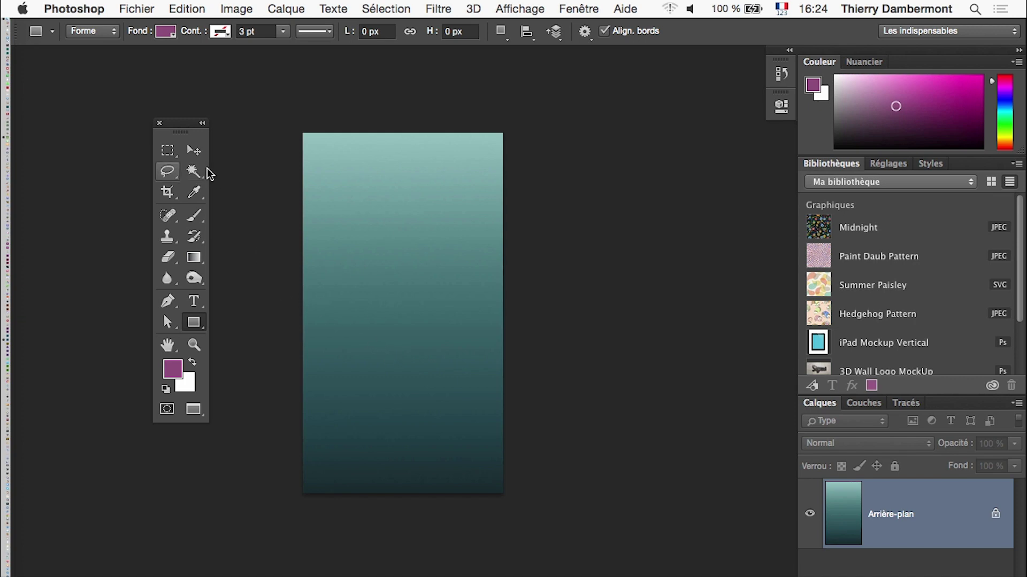
pyautogui.click(168, 151)
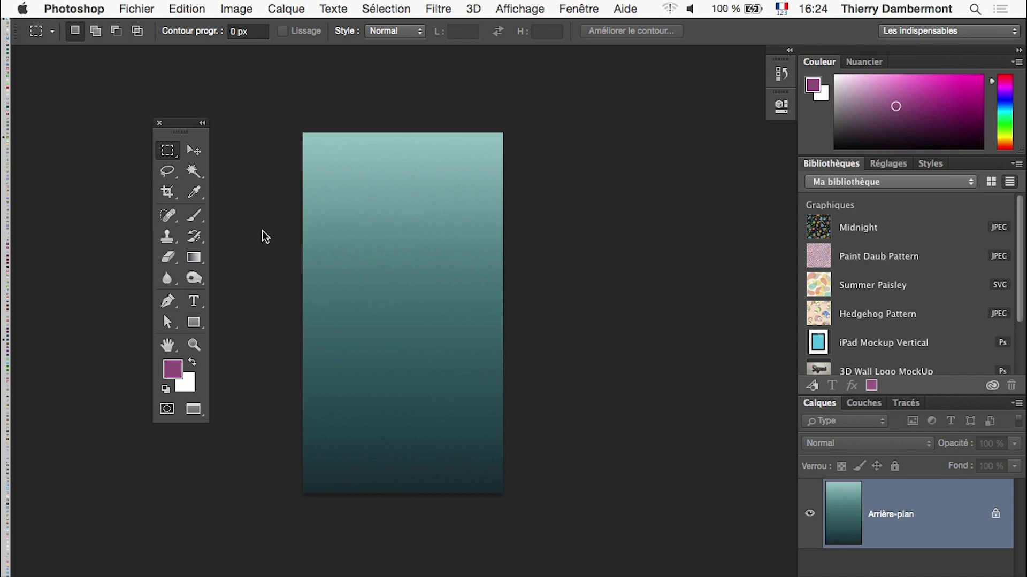
pyautogui.click(193, 323)
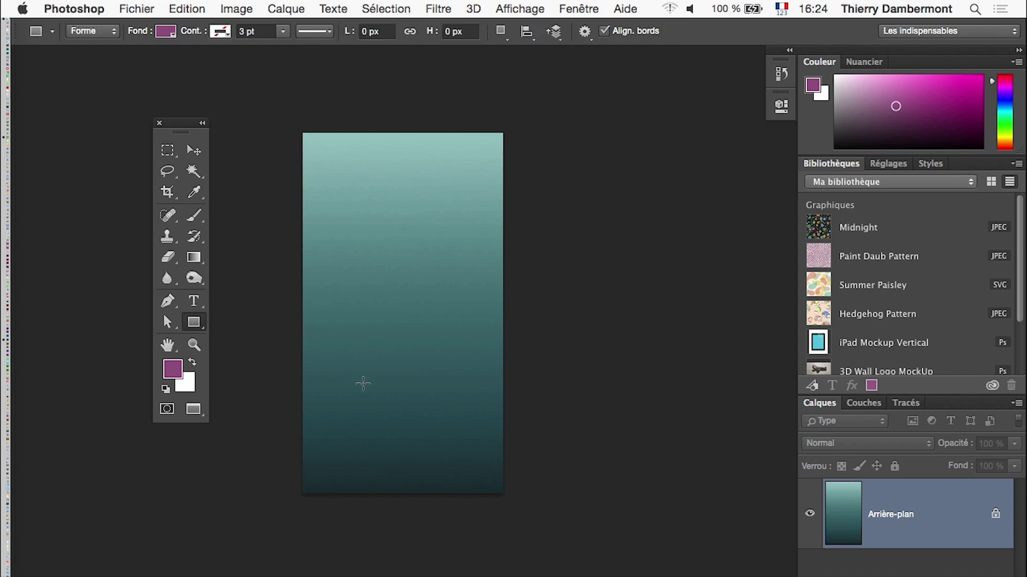
pyautogui.press('super+Tab')
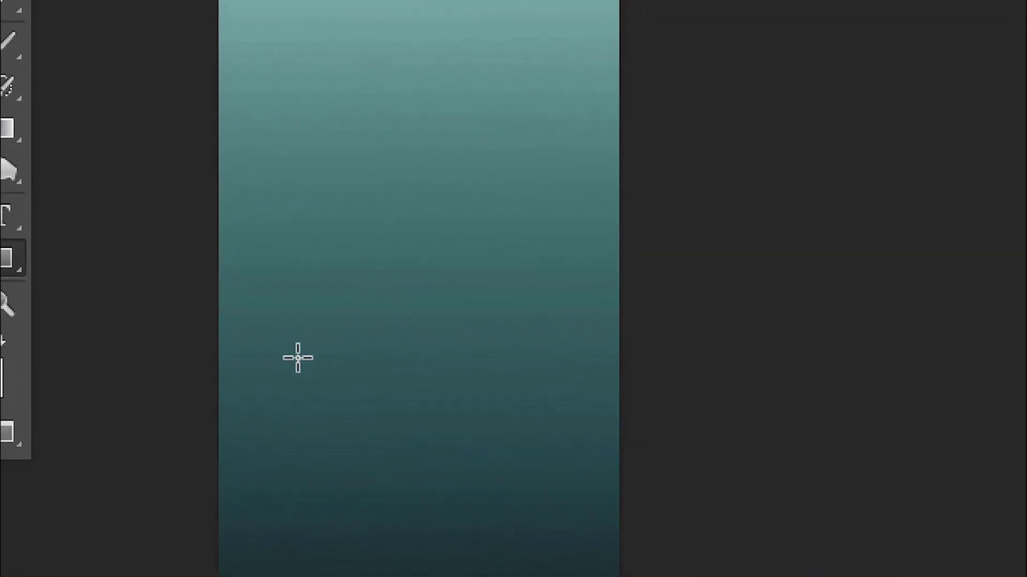
# Step: Create a 200 × 200 px purple rectangle on the card
pyautogui.click(298, 355)
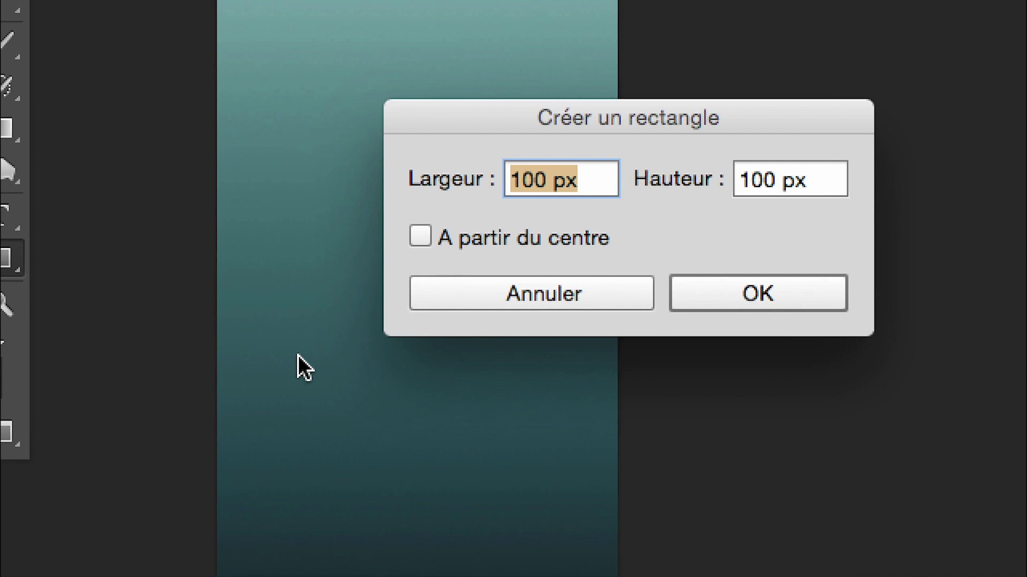
pyautogui.write('200')
pyautogui.press('Tab')
pyautogui.write('200')
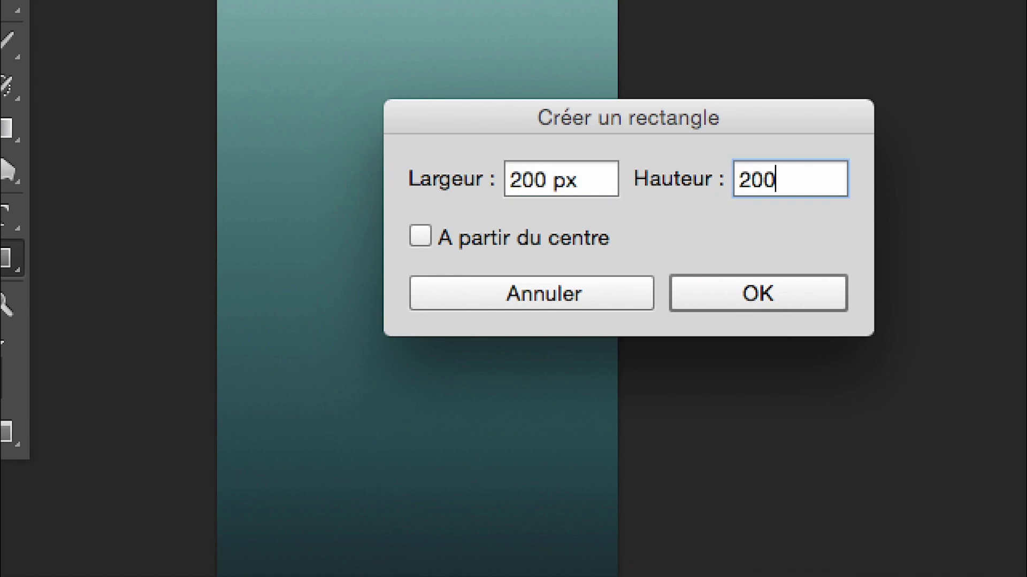
pyautogui.press('Tab')
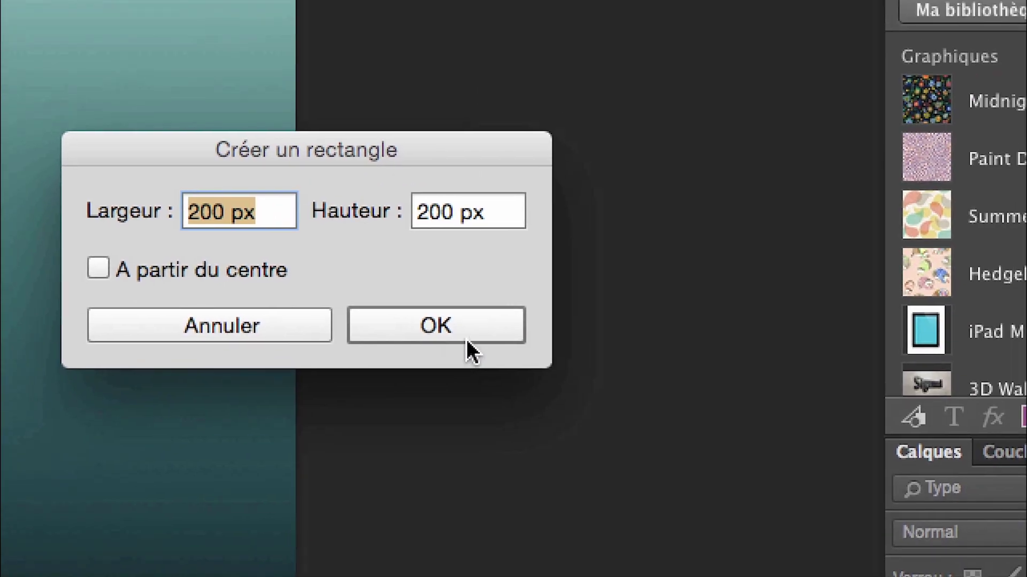
pyautogui.click(790, 309)
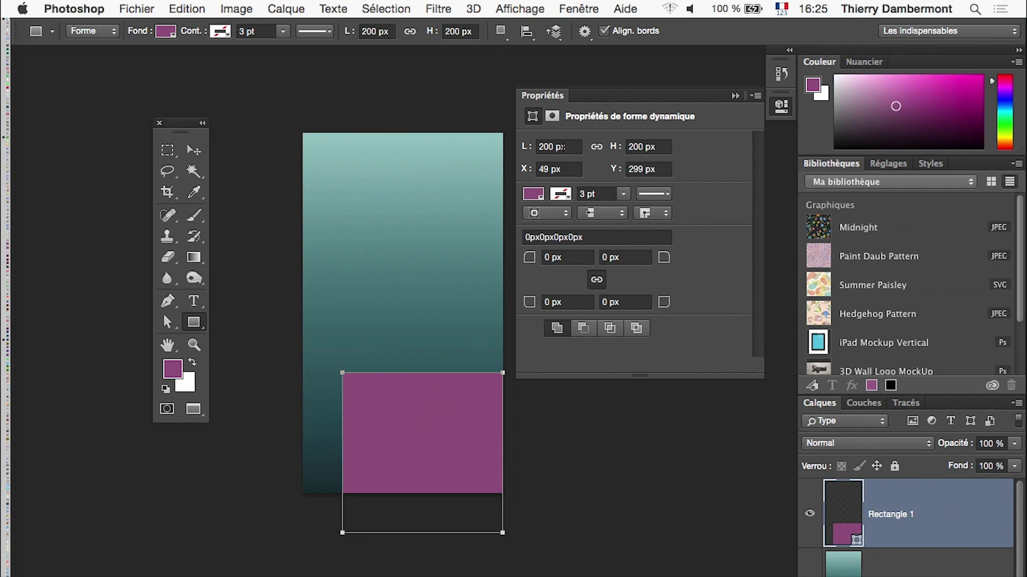
# Step: Move the purple square up and left into the card's lower half
pyautogui.moveTo(549, 97); pyautogui.dragTo(568, 175)
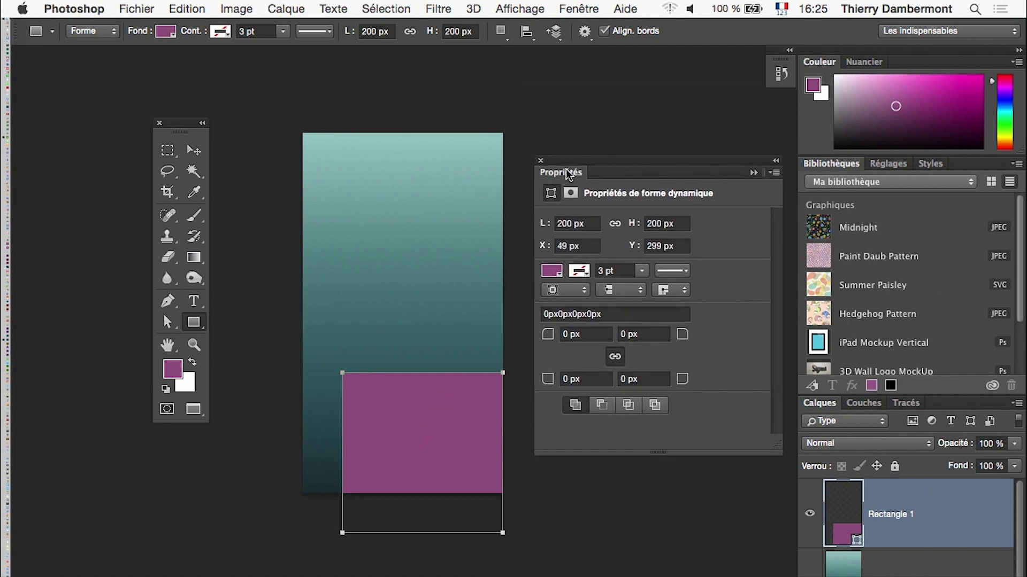
pyautogui.click(193, 150)
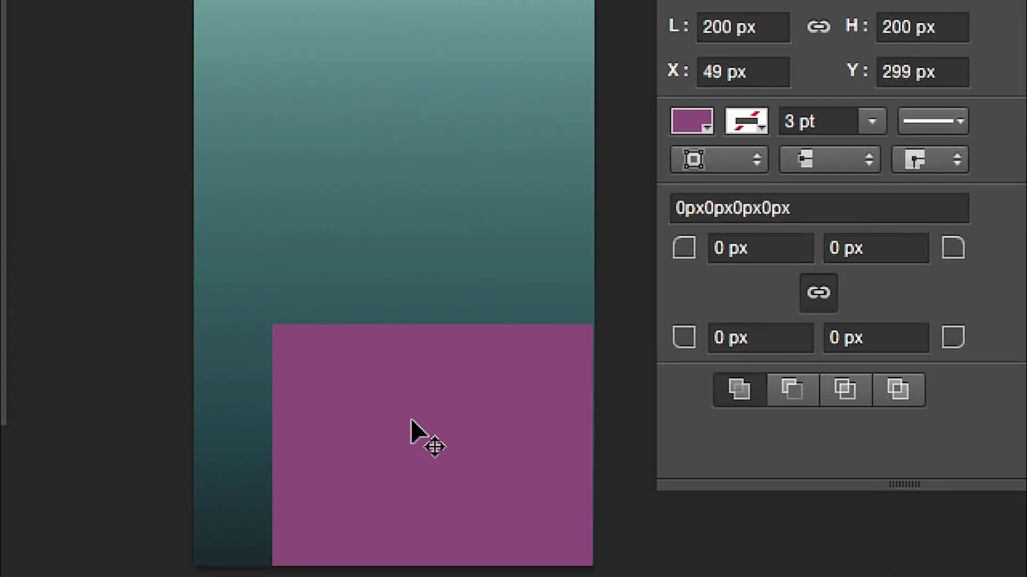
pyautogui.moveTo(412, 420)
pyautogui.mouseDown()
pyautogui.moveTo(378, 386)
pyautogui.moveTo(398, 393)
pyautogui.mouseUp()
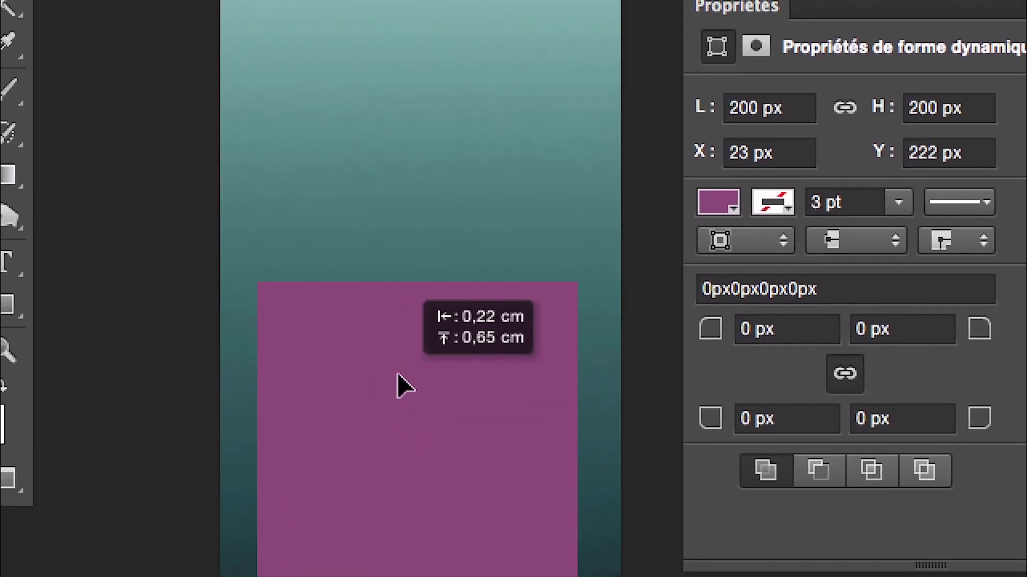
pyautogui.moveTo(398, 393); pyautogui.dragTo(398, 384)
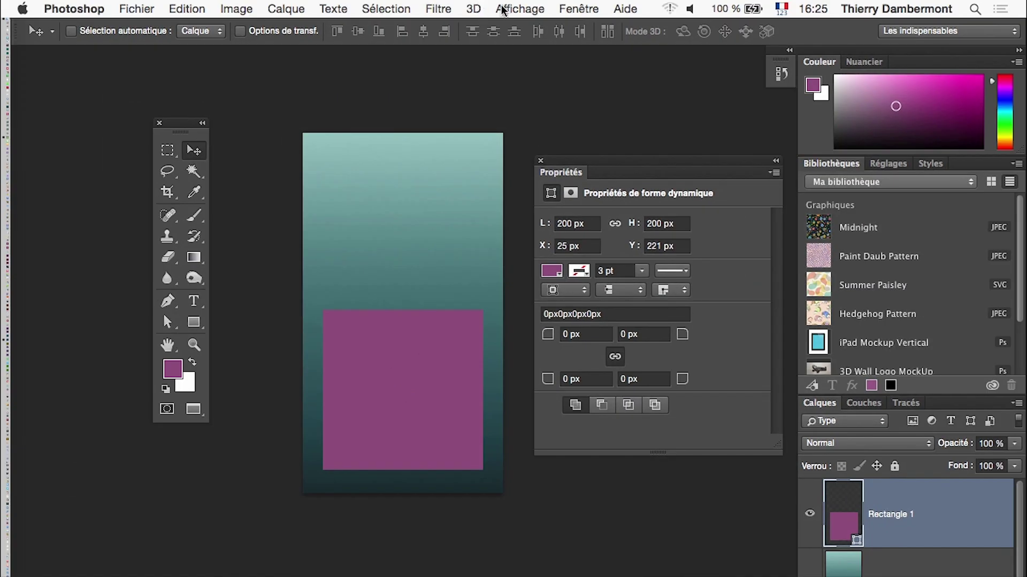
# Step: Nudge the purple square slightly upward on the card
pyautogui.click(519, 8)
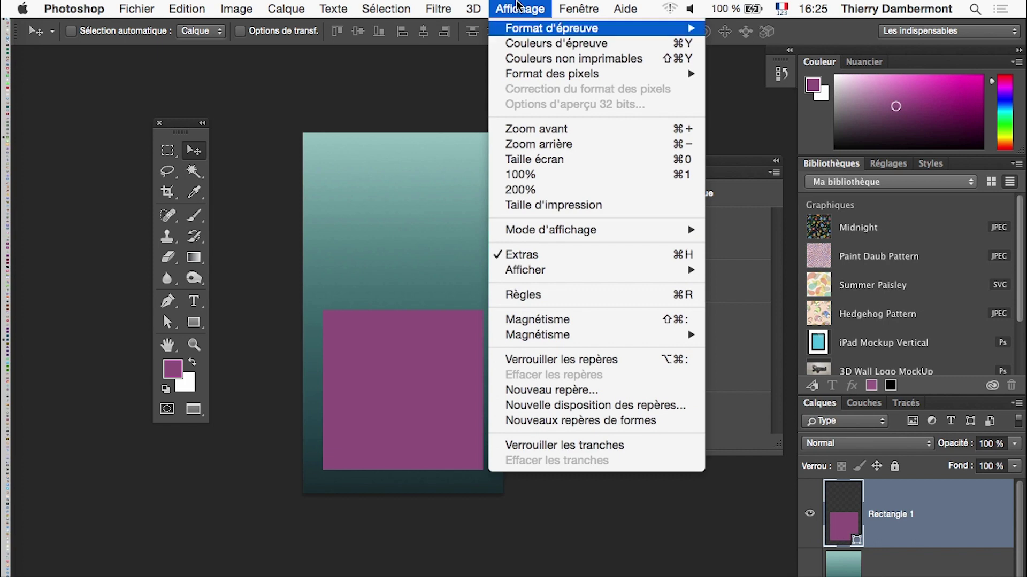
pyautogui.moveTo(525, 269)
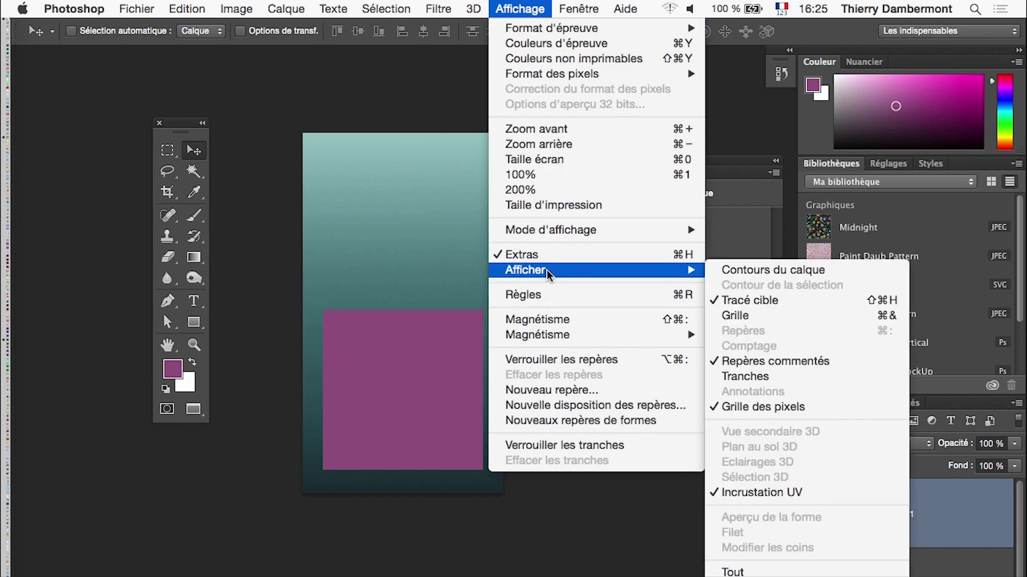
pyautogui.click(431, 358)
pyautogui.moveTo(405, 364)
pyautogui.mouseDown()
pyautogui.moveTo(412, 351)
pyautogui.moveTo(404, 362)
pyautogui.mouseUp()
pyautogui.click(519, 7)
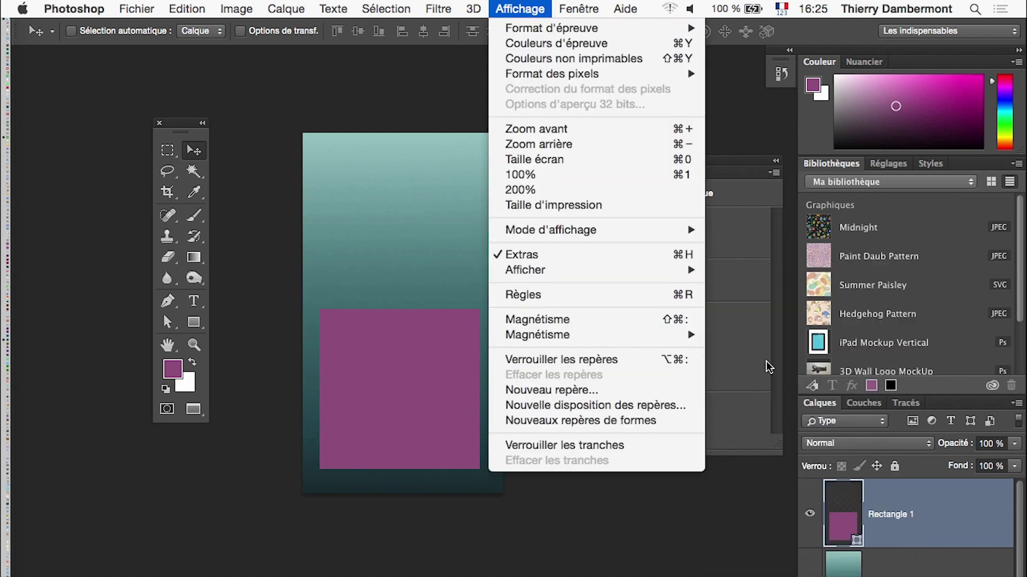
pyautogui.click(422, 407)
pyautogui.moveTo(423, 408); pyautogui.dragTo(416, 397)
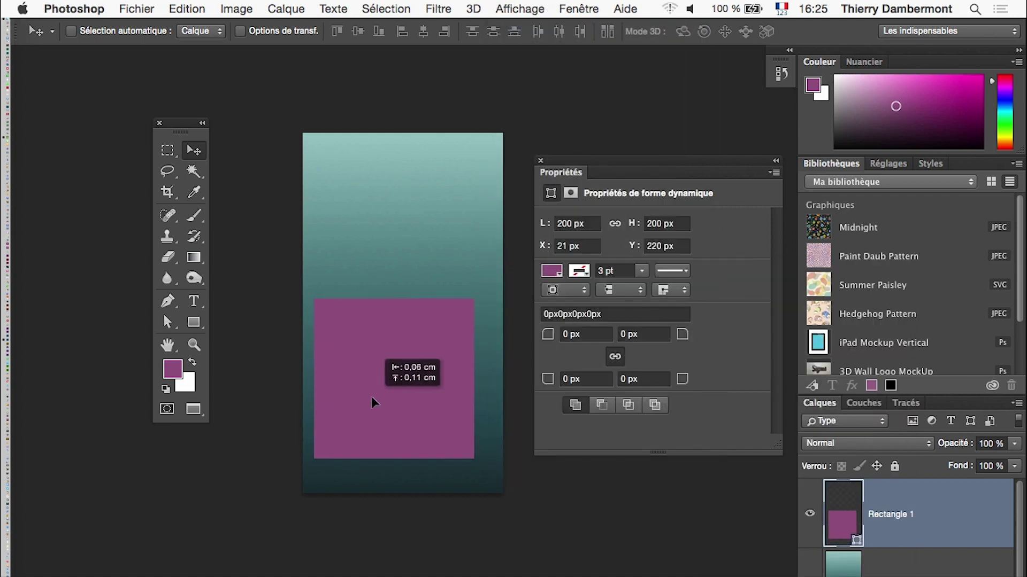
# Step: Float the Layers panel out of the dock and settle the square at X 31, Y 218 px
pyautogui.click(556, 5)
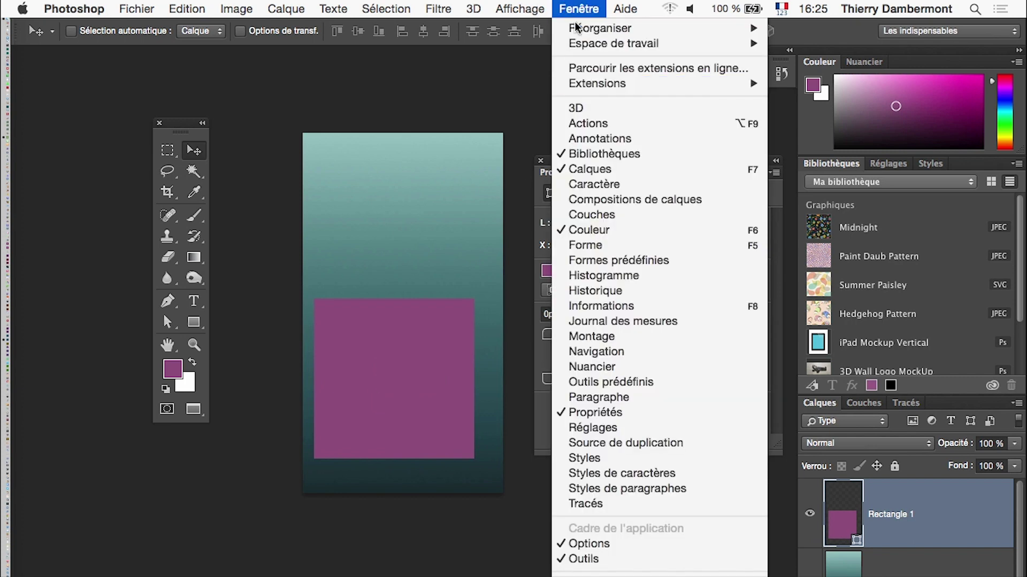
pyautogui.click(367, 375)
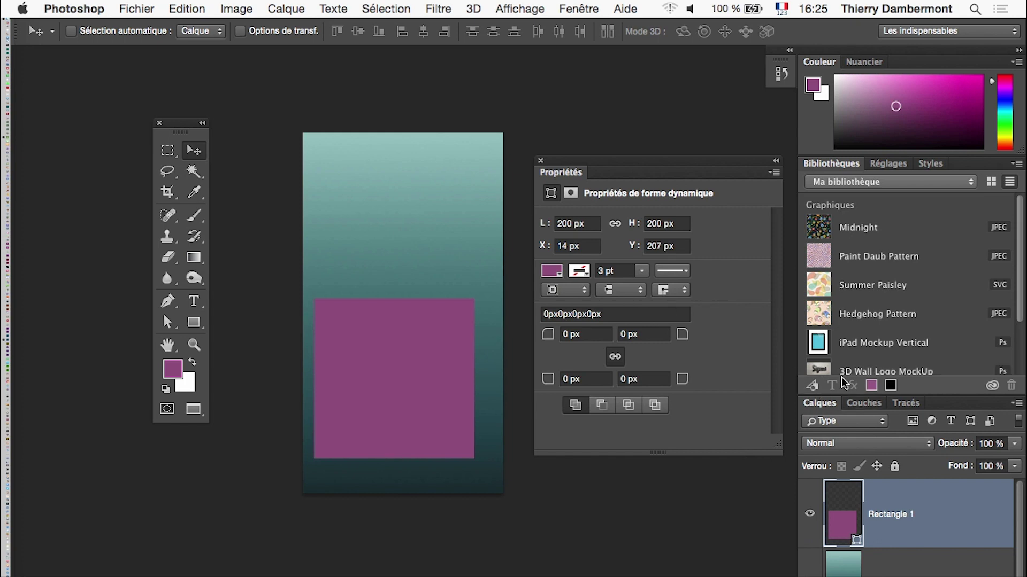
pyautogui.moveTo(820, 404); pyautogui.dragTo(278, 250)
pyautogui.moveTo(180, 131); pyautogui.dragTo(77, 120)
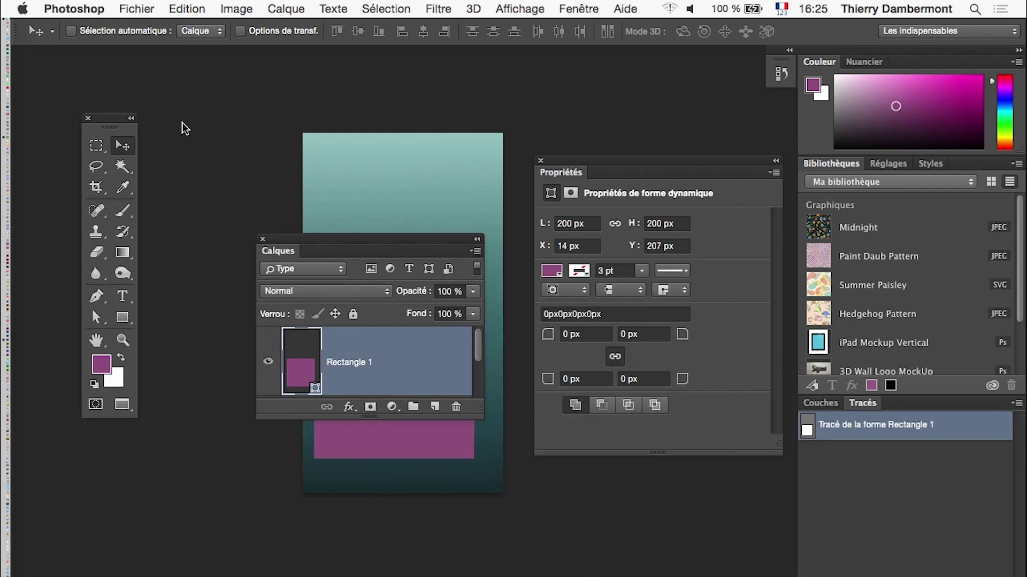
pyautogui.moveTo(283, 251); pyautogui.dragTo(207, 82)
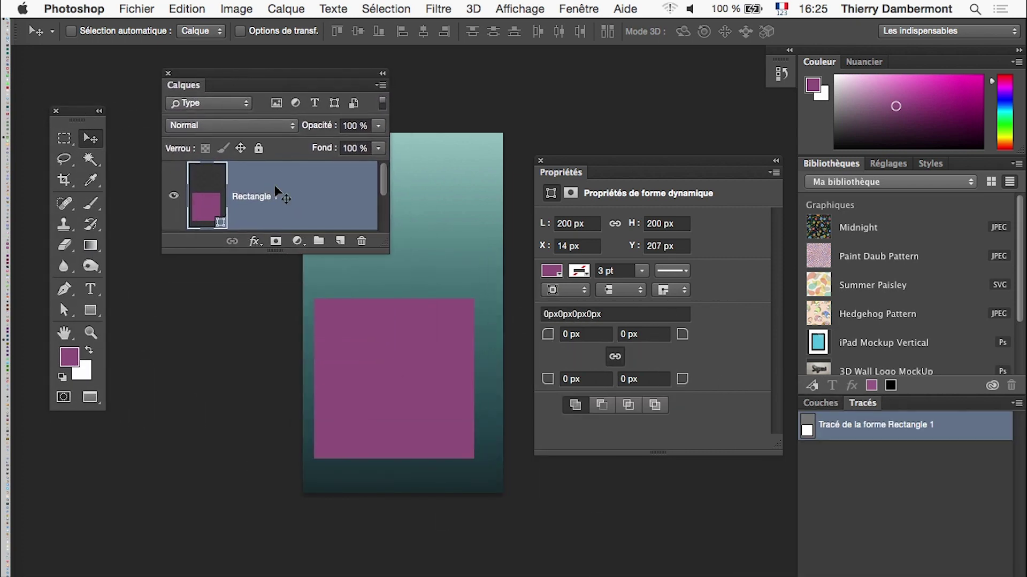
pyautogui.moveTo(356, 360)
pyautogui.mouseDown()
pyautogui.moveTo(409, 371)
pyautogui.moveTo(332, 378)
pyautogui.moveTo(355, 392)
pyautogui.moveTo(415, 390)
pyautogui.moveTo(400, 385)
pyautogui.mouseUp()
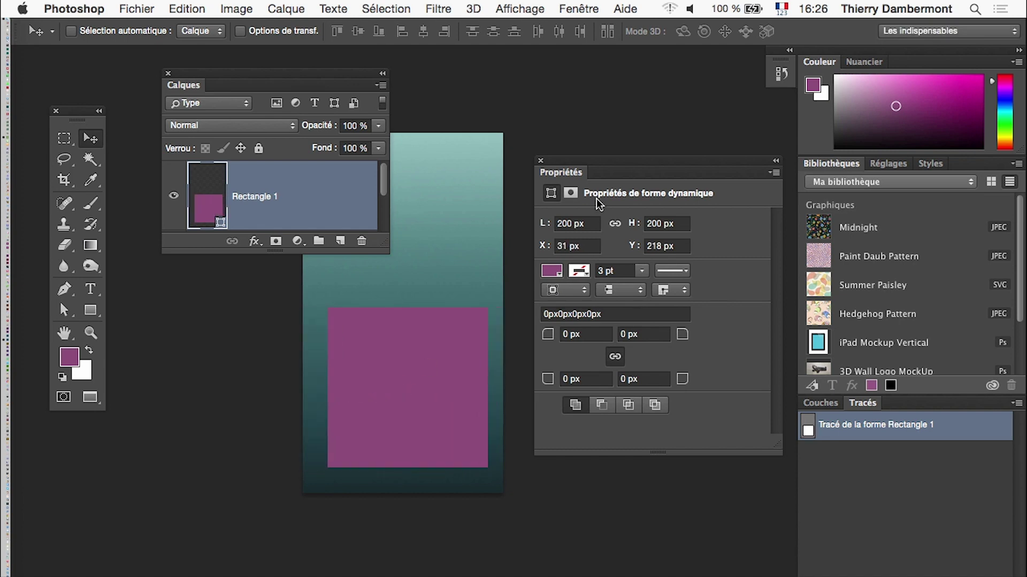
pyautogui.moveTo(638, 178)
pyautogui.mouseDown()
pyautogui.moveTo(673, 461)
pyautogui.moveTo(221, 550)
pyautogui.mouseUp()
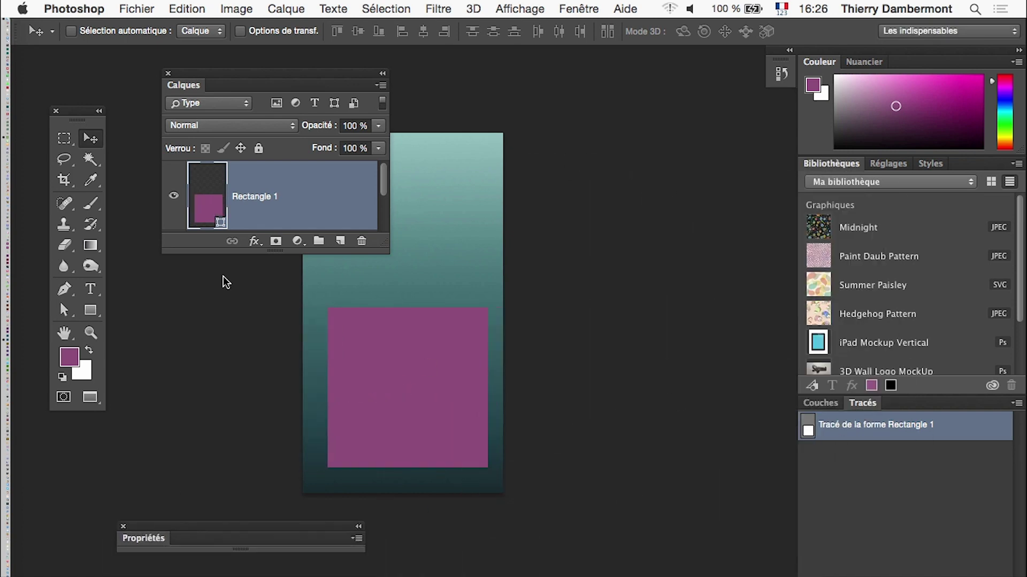
pyautogui.moveTo(229, 82); pyautogui.dragTo(581, 79)
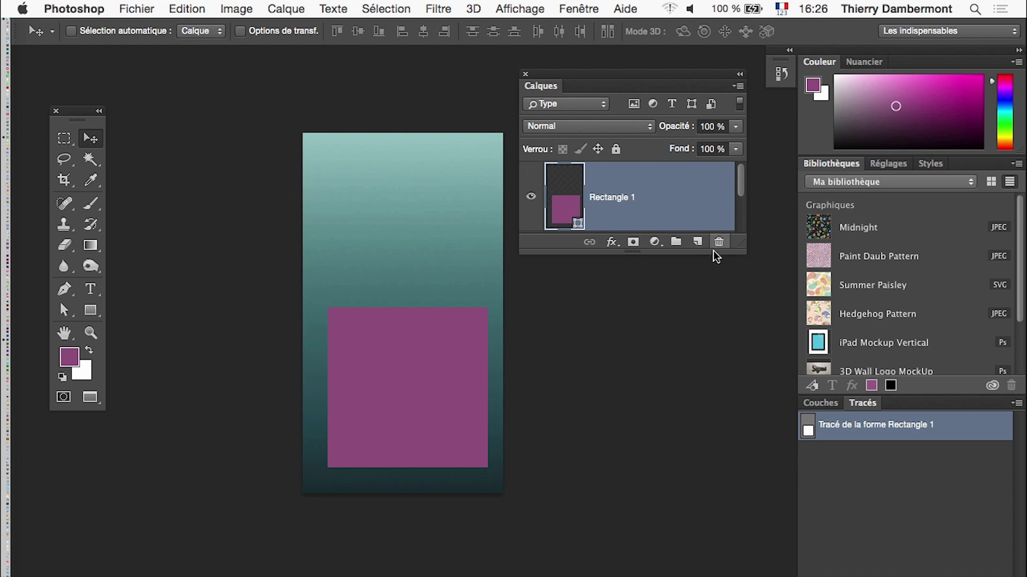
# Step: Show the Layers panel and select Rectangle 1 together with Arrière-plan
pyautogui.moveTo(743, 251); pyautogui.dragTo(743, 465)
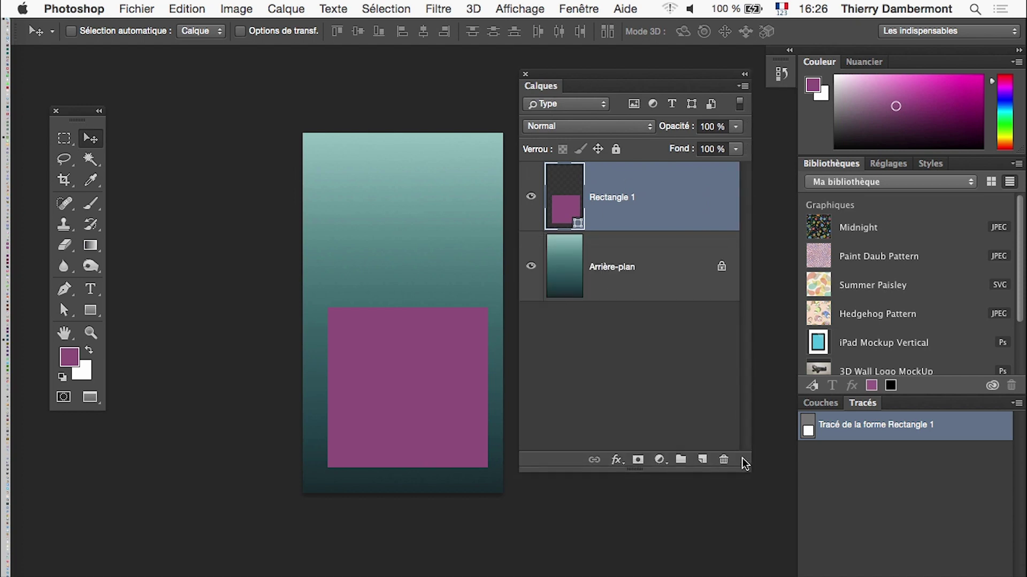
pyautogui.click(579, 8)
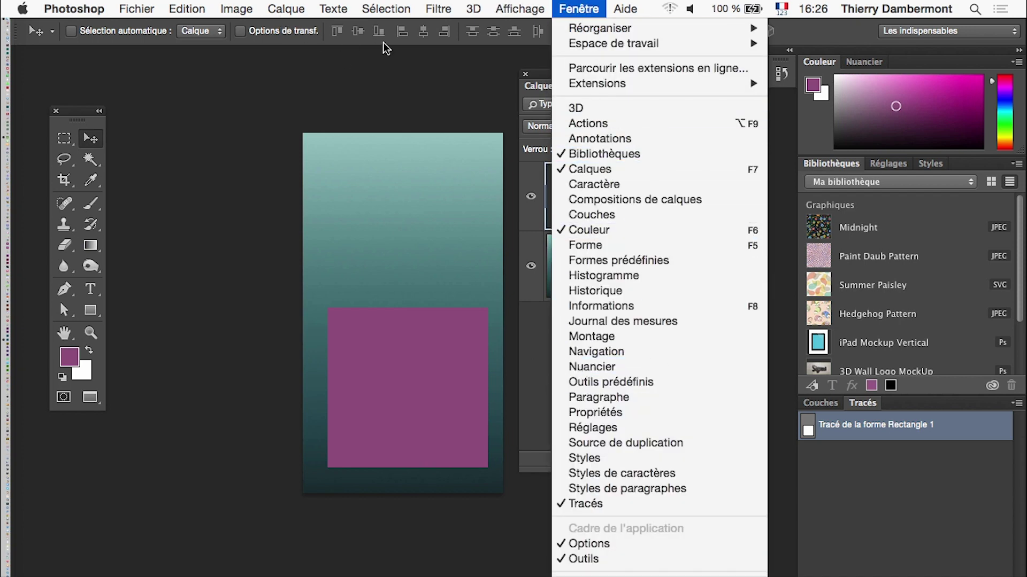
pyautogui.click(513, 367)
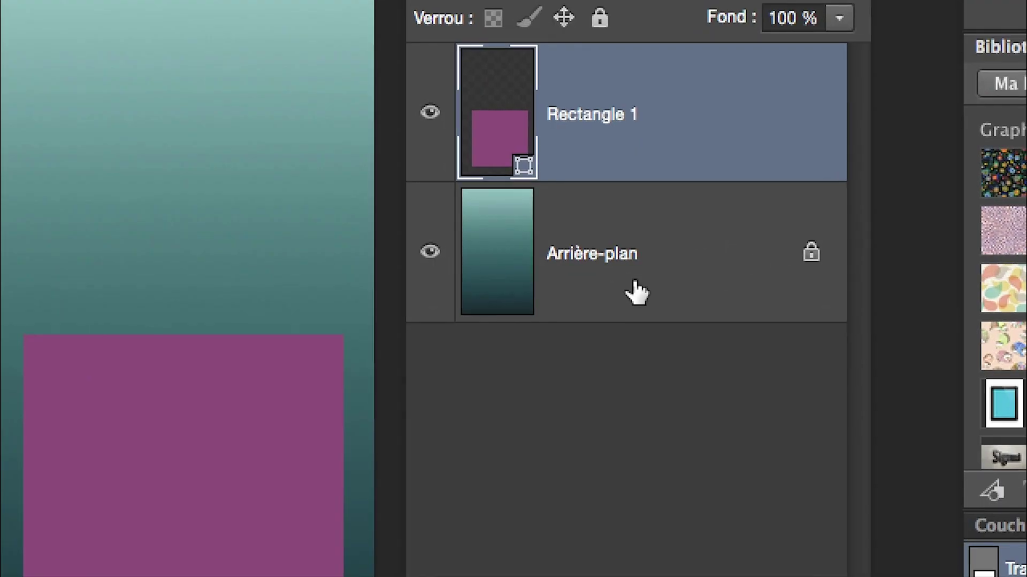
pyautogui.keyDown('shift'); pyautogui.click(634, 287); pyautogui.keyUp('shift')
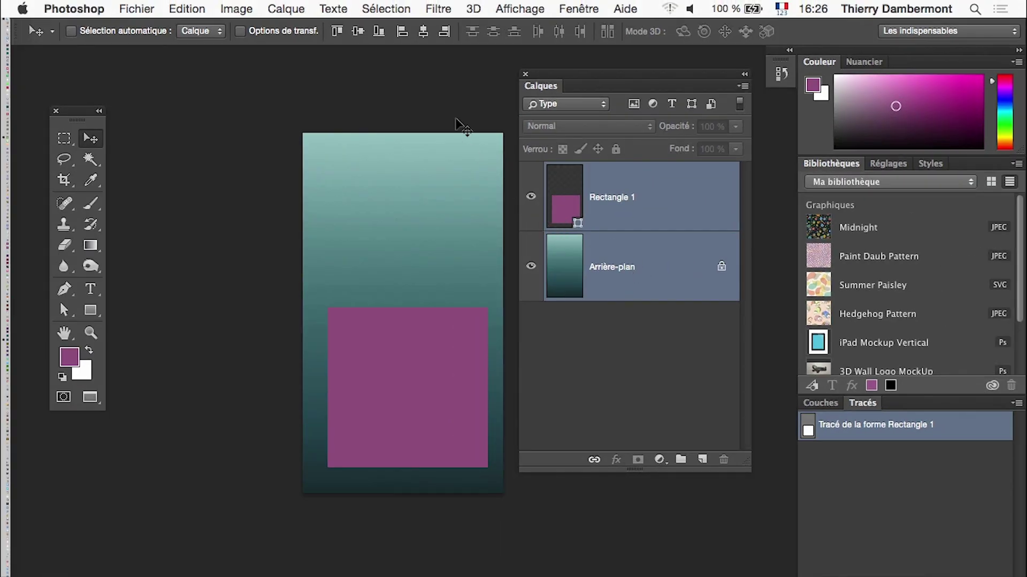
# Step: Centre the purple square horizontally on the card with the align horizontal centres option
pyautogui.click(423, 31)
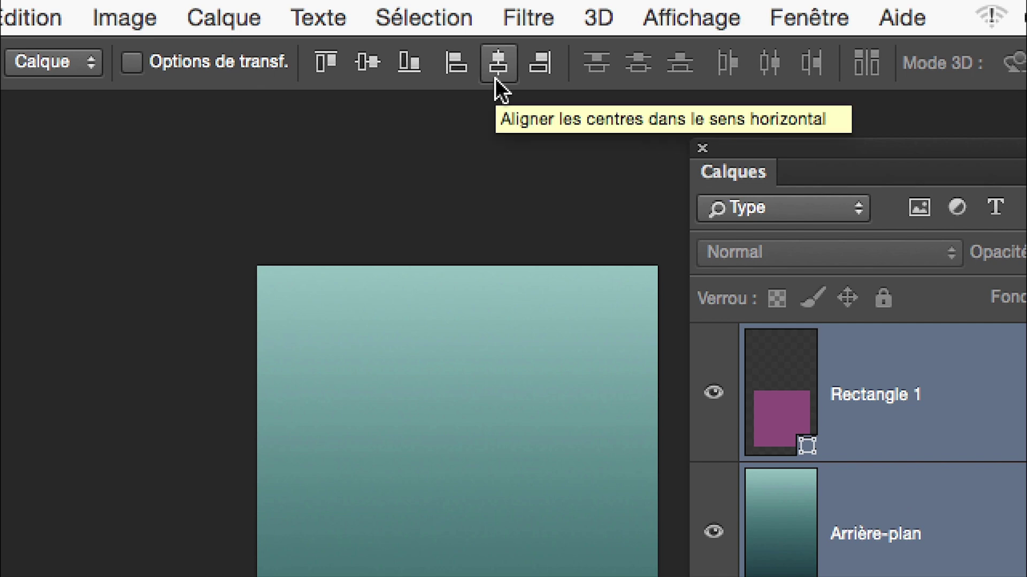
pyautogui.click(495, 78)
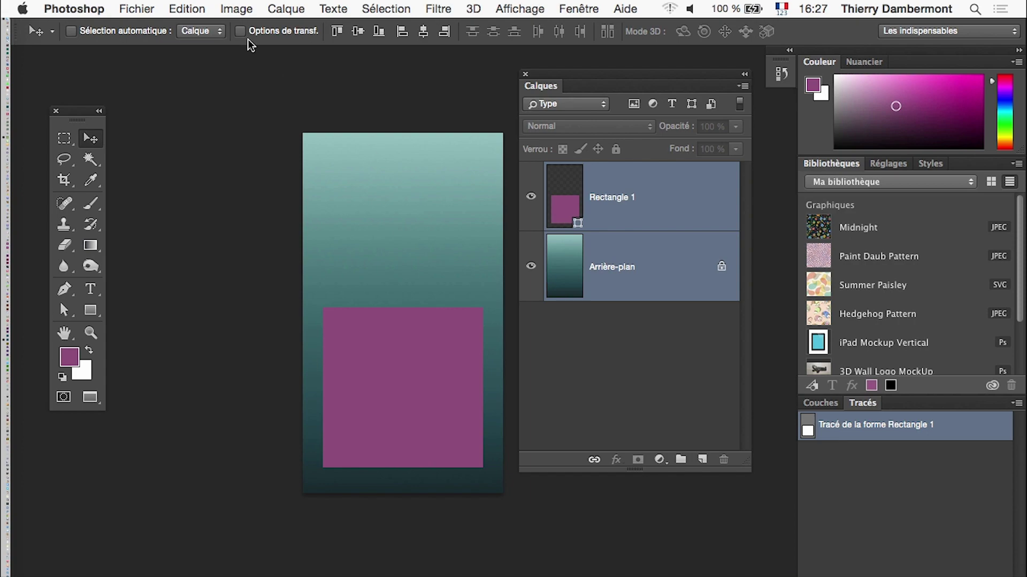
# Step: Save a copy as carte-de-visite-zoo-02.psd in the doc-de-travail folder
pyautogui.click(136, 8)
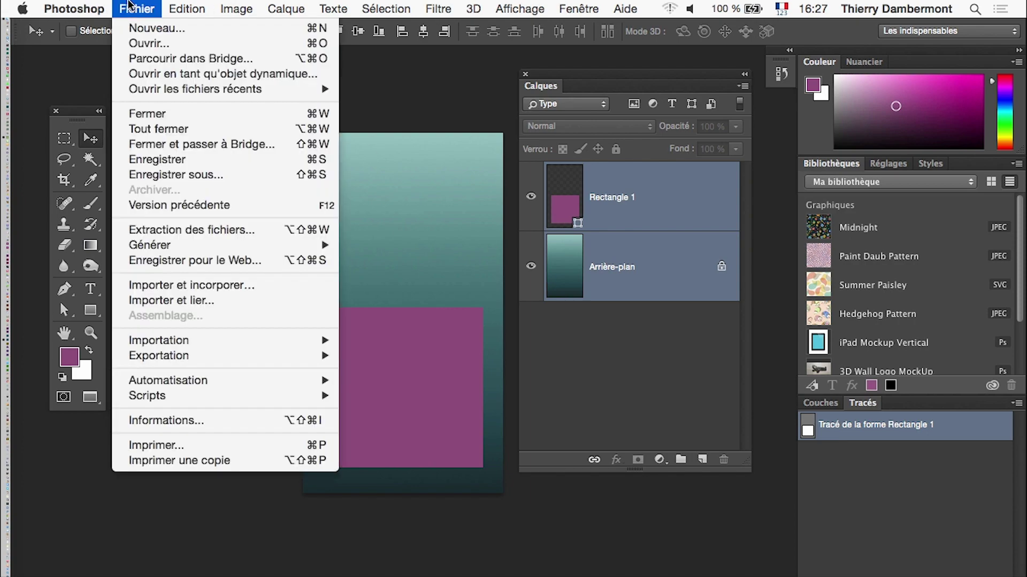
pyautogui.click(182, 172)
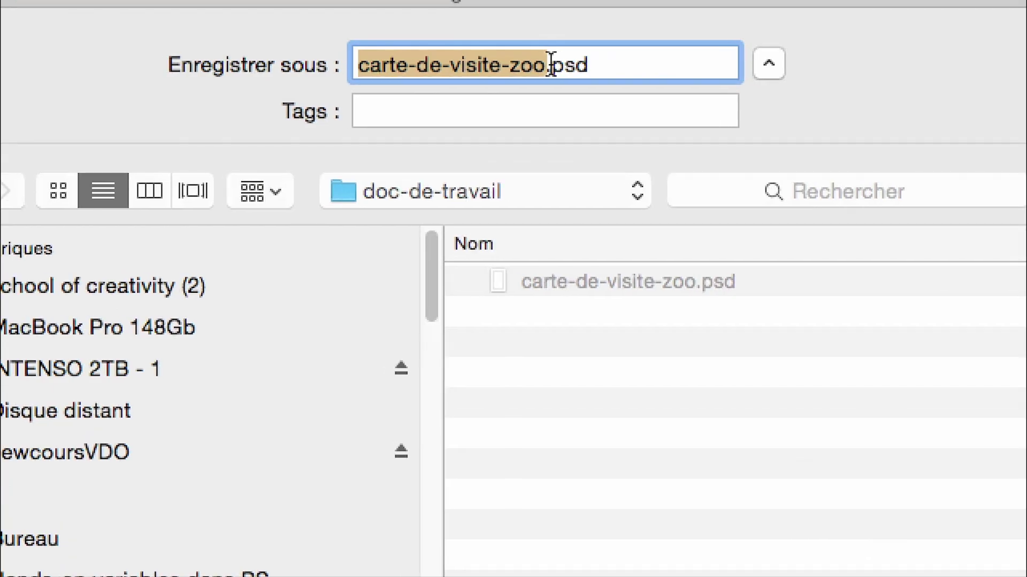
pyautogui.press('Right')
pyautogui.write('-02')
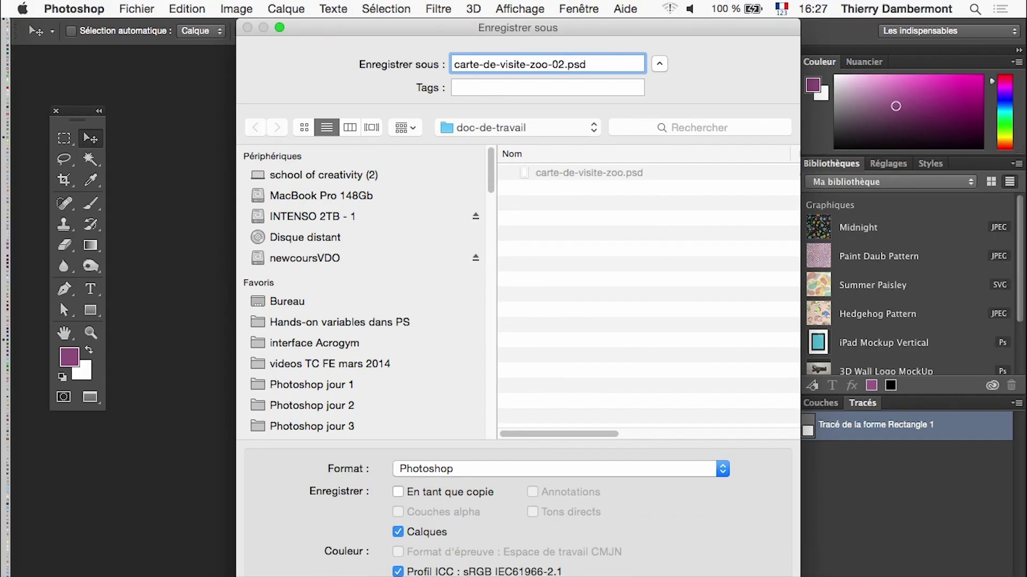
pyautogui.press('Return')
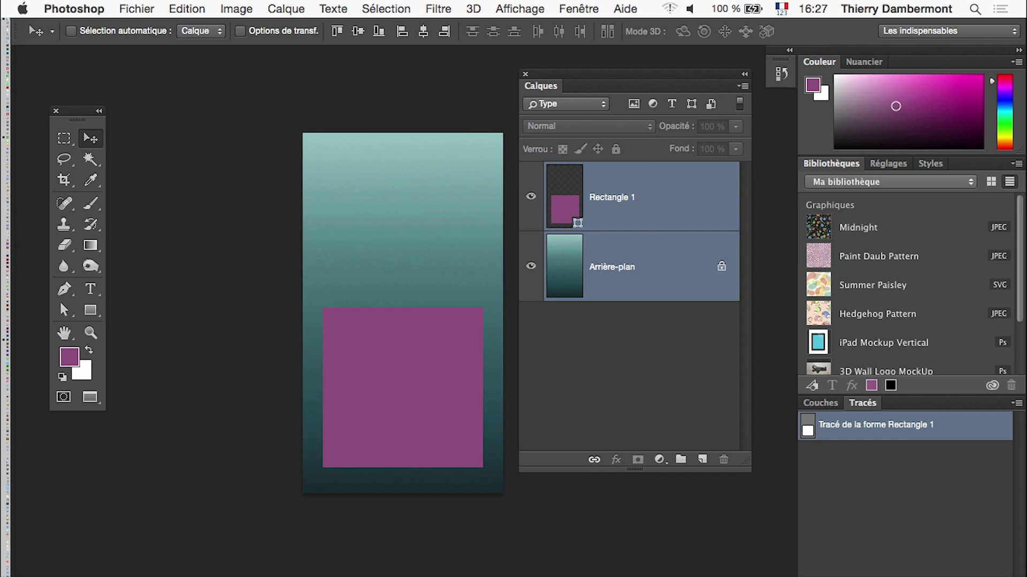
# Step: Select only Rectangle 1 and rasterize its shape via Calque > Pixellisation > Forme
pyautogui.hscroll(5, 402, 312)
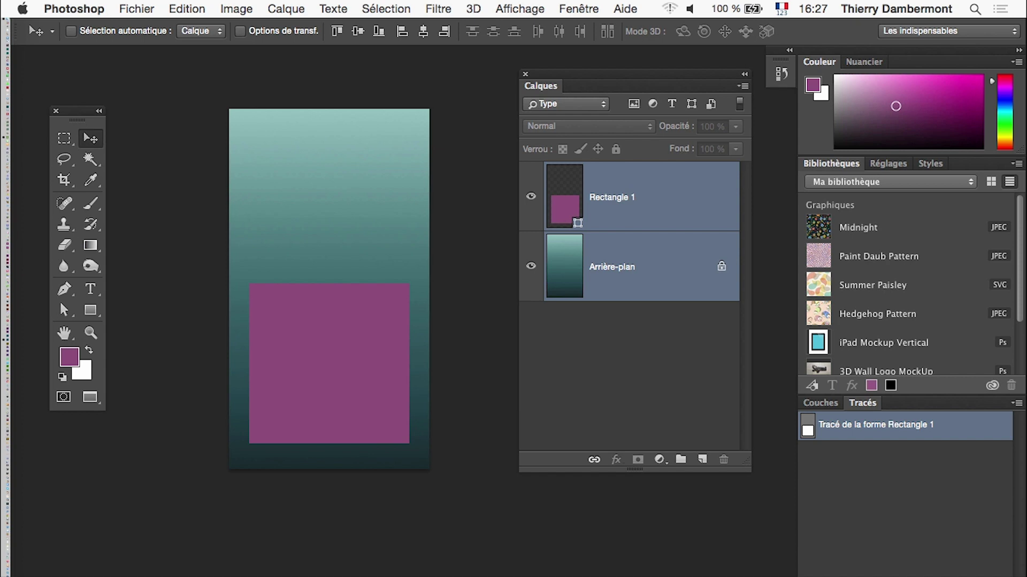
pyautogui.click(642, 197)
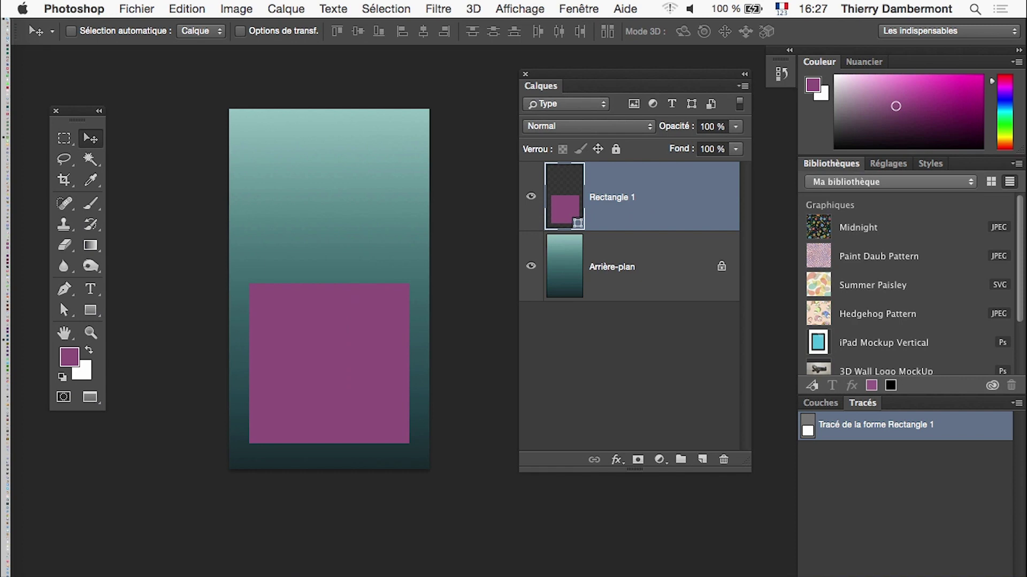
pyautogui.click(288, 9)
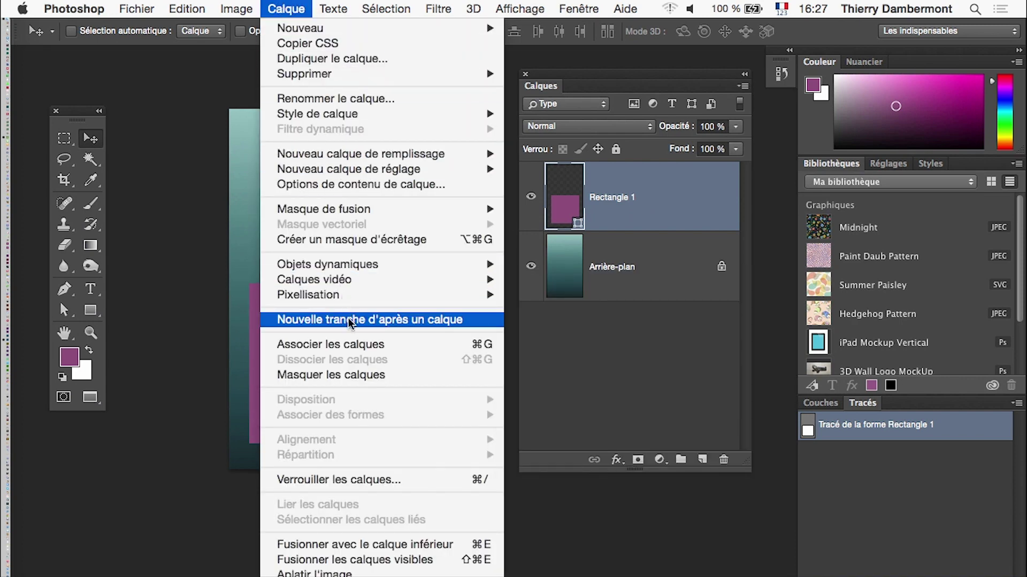
pyautogui.moveTo(308, 294)
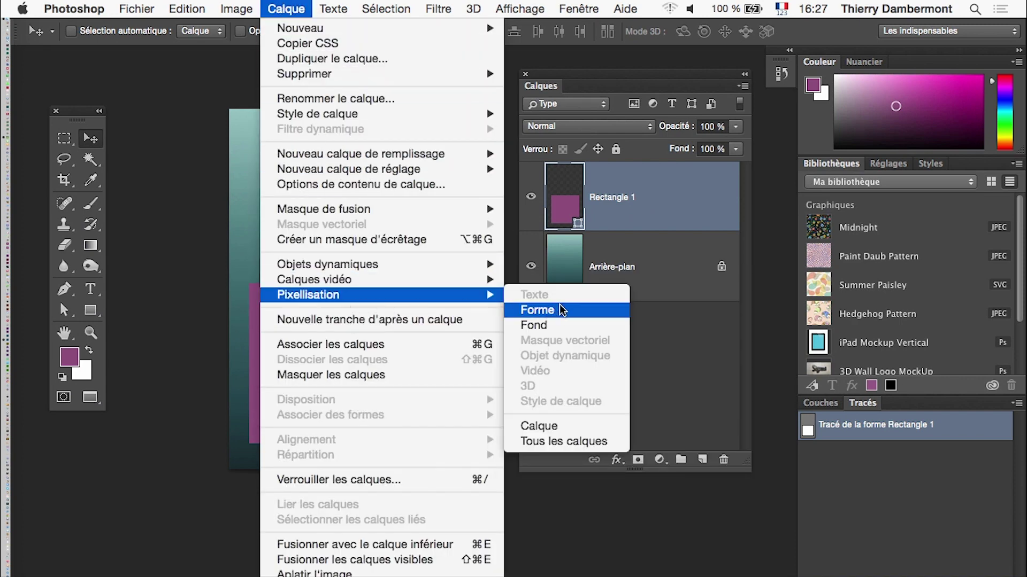
pyautogui.click(562, 309)
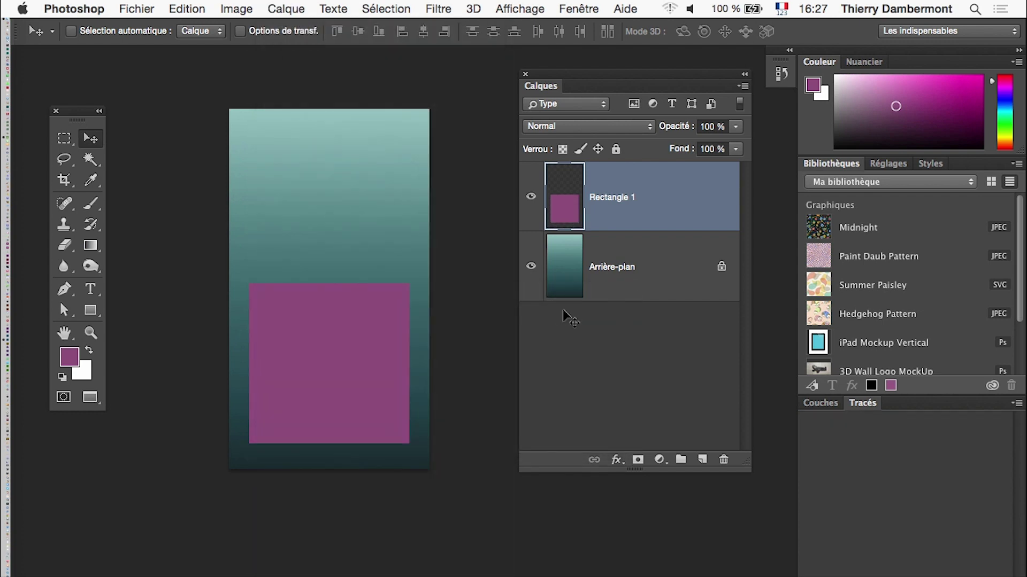
pyautogui.click(286, 8)
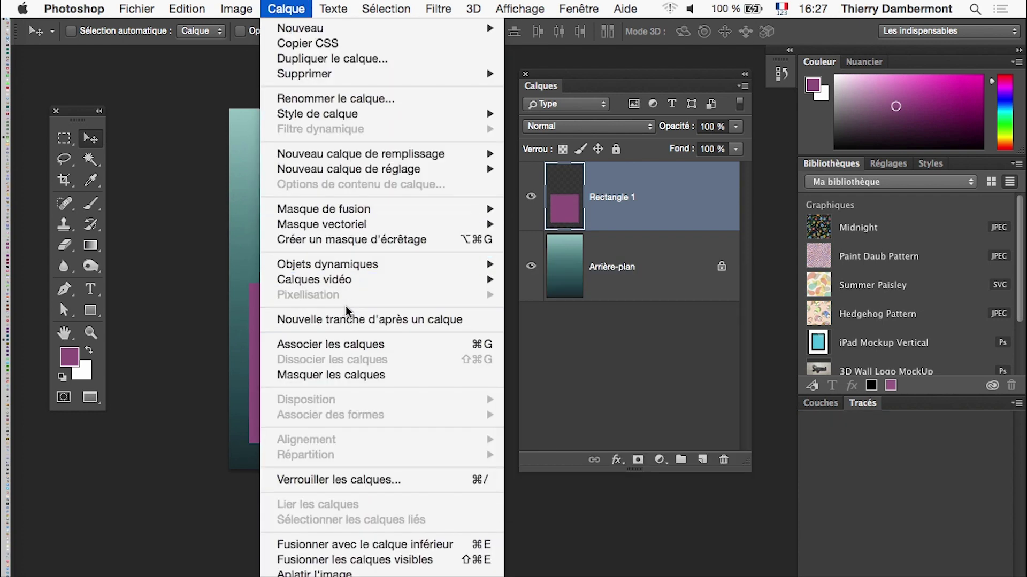
pyautogui.click(639, 225)
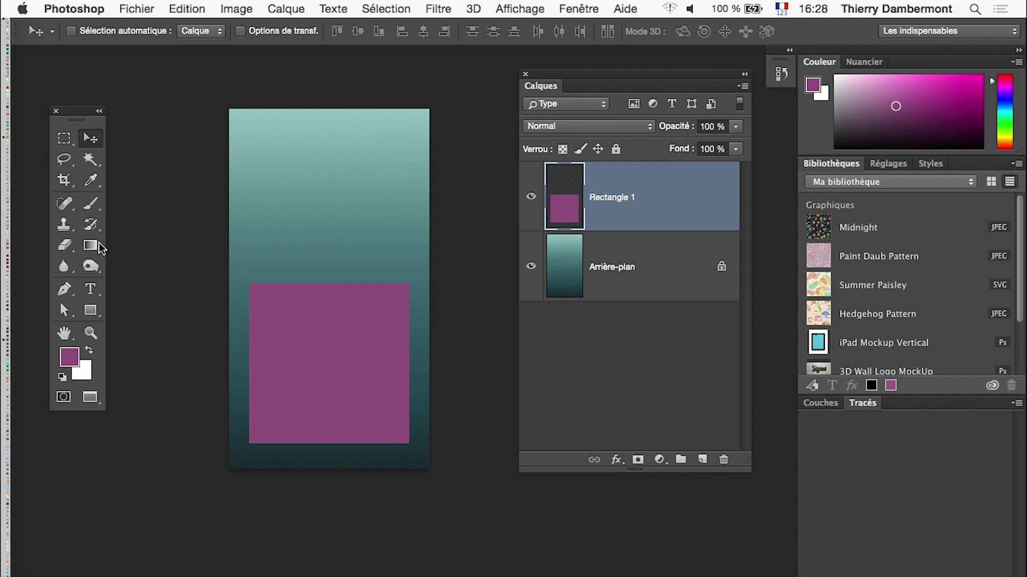
# Step: Type the title 'nom de l'animal' near the top of the card
pyautogui.click(94, 293)
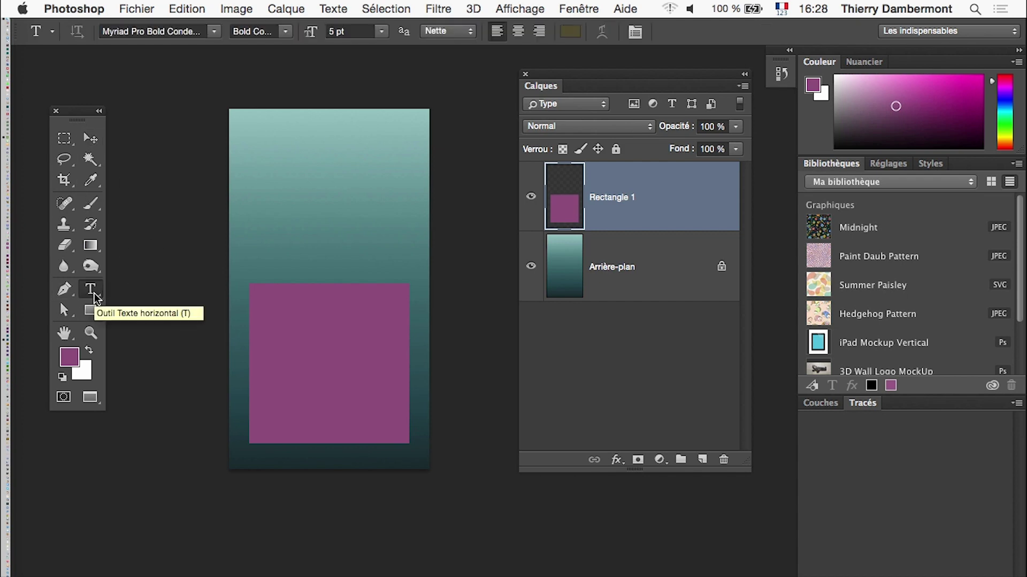
pyautogui.click(260, 135)
pyautogui.write('nom de')
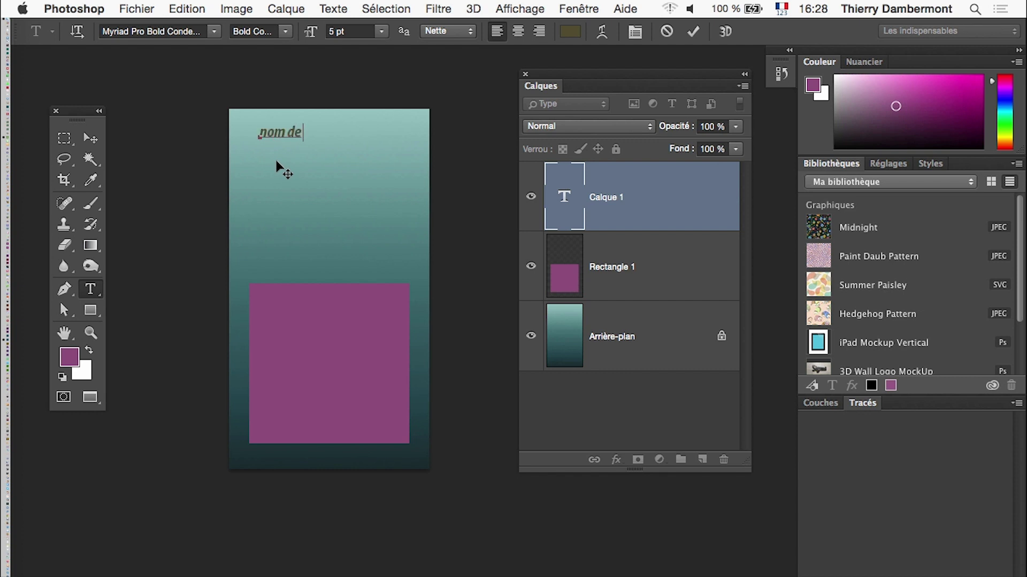
pyautogui.write("l'animal")
pyautogui.moveTo(357, 131); pyautogui.dragTo(258, 131)
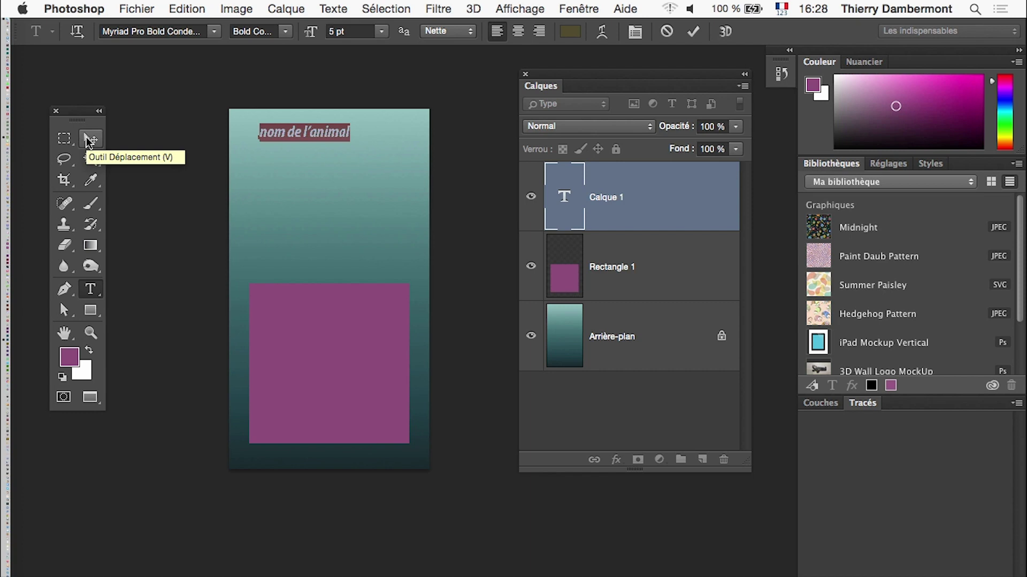
pyautogui.click(90, 139)
# Step: Line the title up with the purple square's left edge
pyautogui.moveTo(309, 134); pyautogui.dragTo(286, 140)
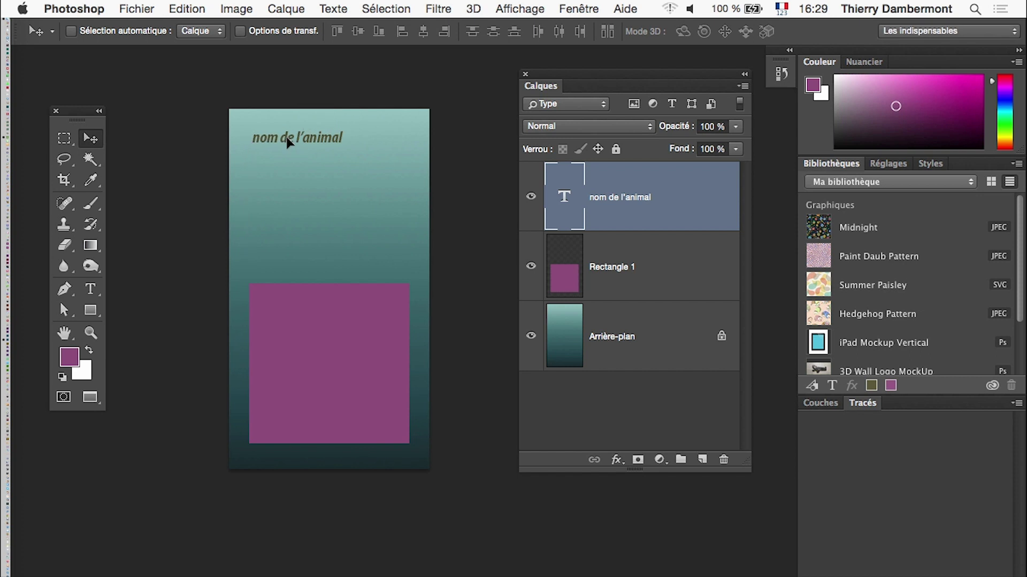
pyautogui.moveTo(287, 138); pyautogui.dragTo(286, 138)
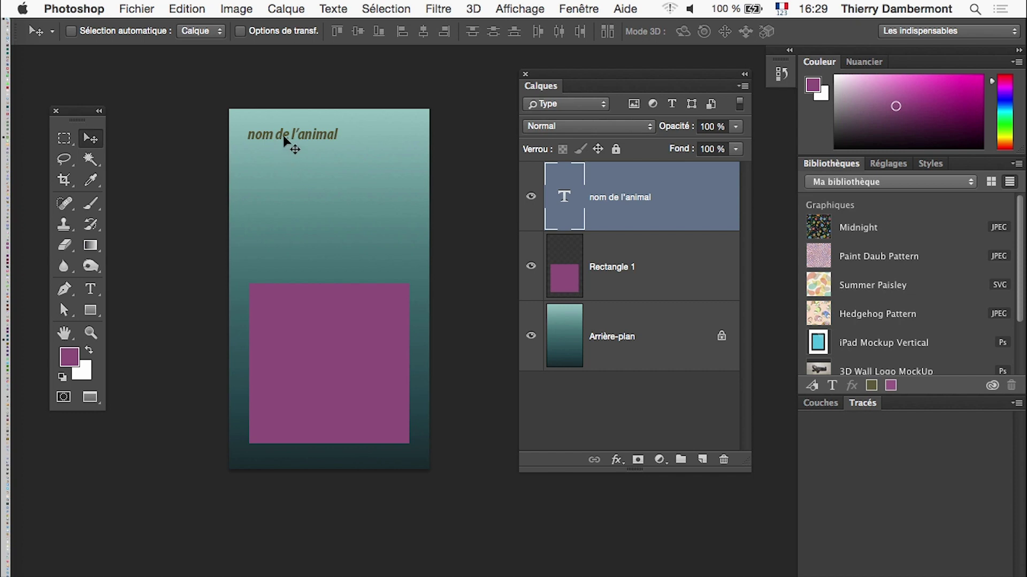
pyautogui.moveTo(295, 141); pyautogui.dragTo(283, 137)
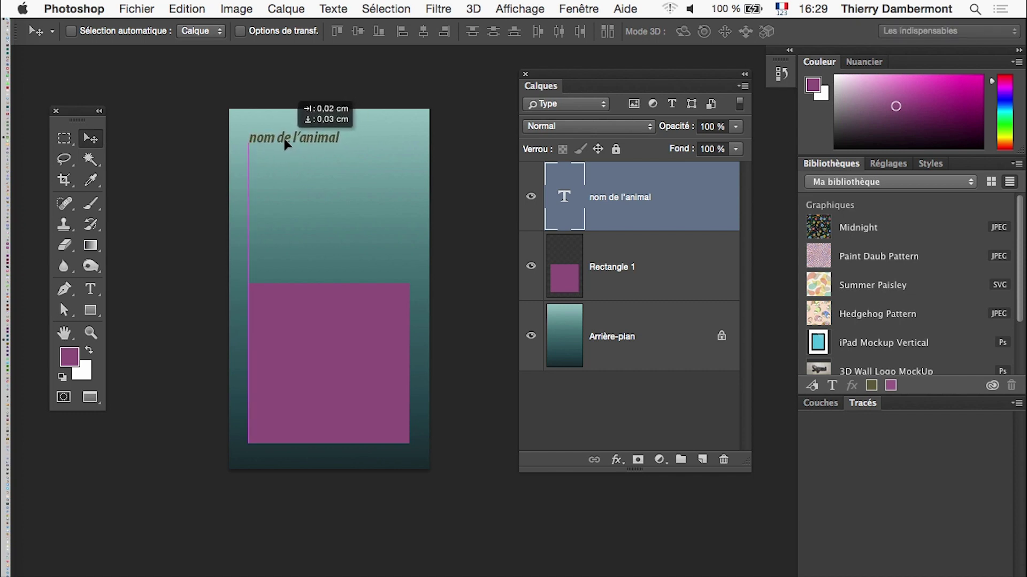
pyautogui.moveTo(283, 137); pyautogui.dragTo(284, 140)
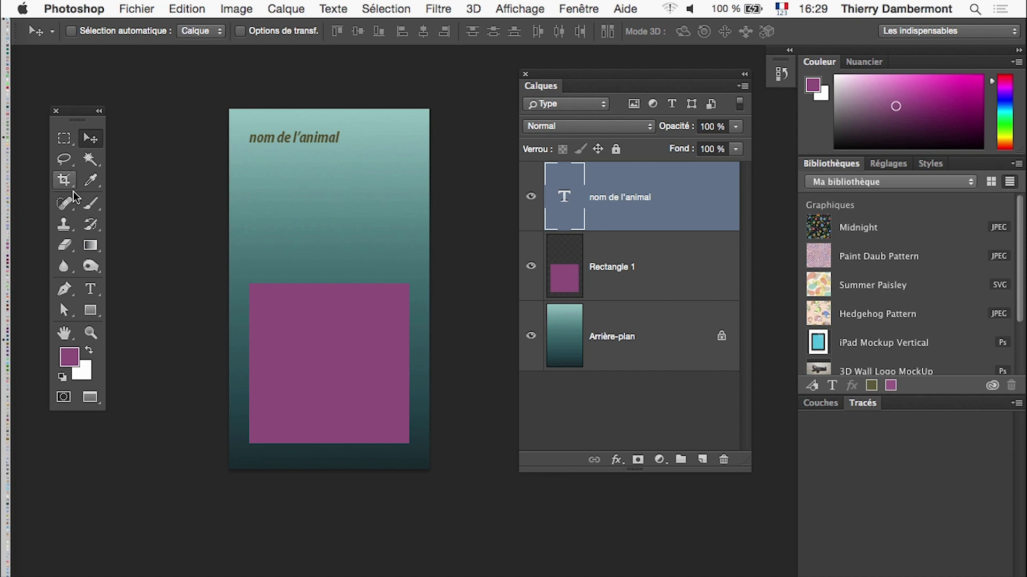
# Step: Add a paragraph text box under the title reading 'la description de l'animal, son habitat, ses moeurs bizarres, etc.'
pyautogui.click(89, 292)
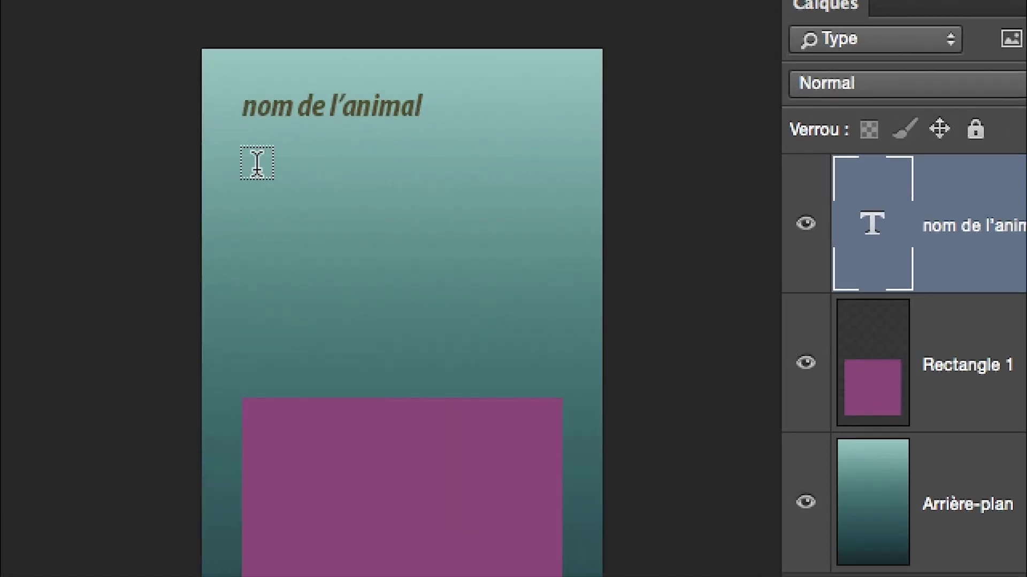
pyautogui.moveTo(251, 158); pyautogui.dragTo(502, 344)
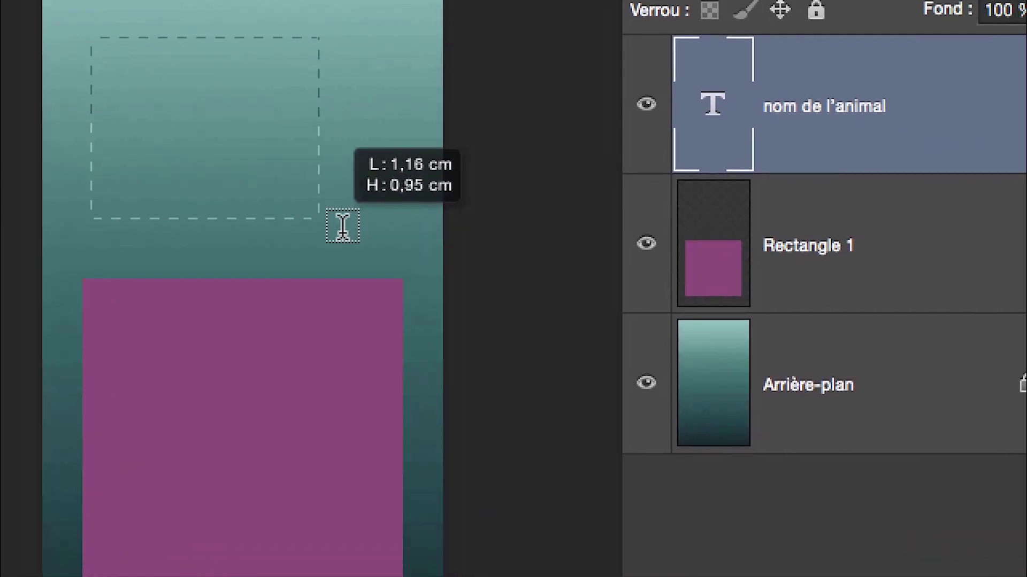
pyautogui.moveTo(343, 225); pyautogui.dragTo(364, 228)
pyautogui.moveTo(249, 157); pyautogui.dragTo(251, 159)
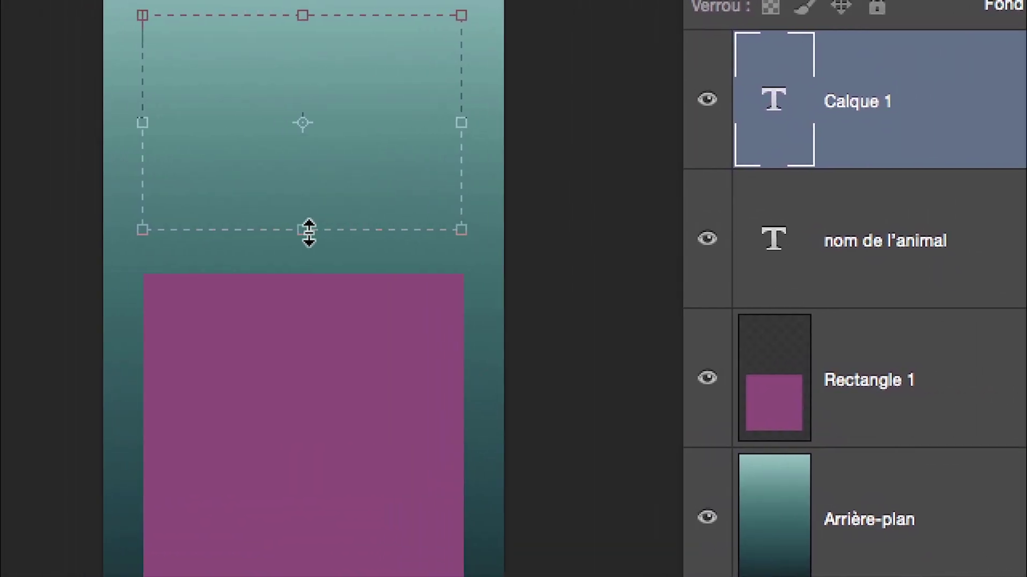
pyautogui.moveTo(309, 230); pyautogui.dragTo(310, 241)
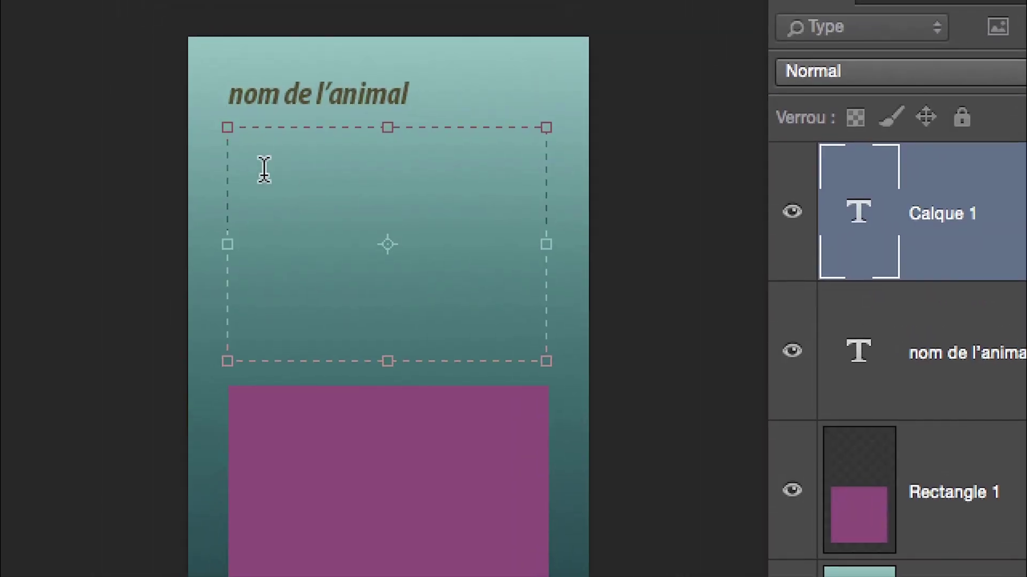
pyautogui.write('la de')
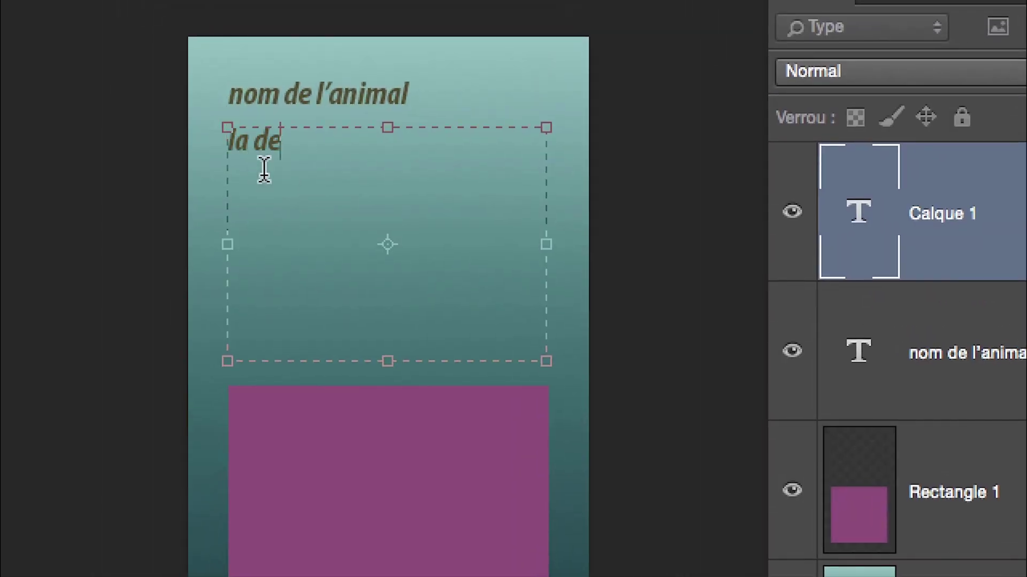
pyautogui.write('scriiption d')
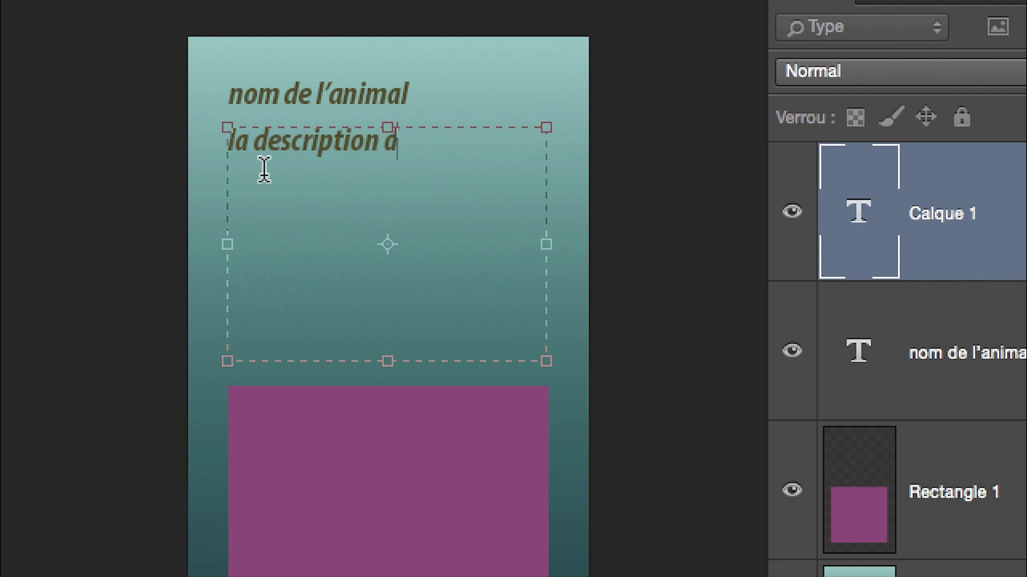
pyautogui.write("e l'animal")
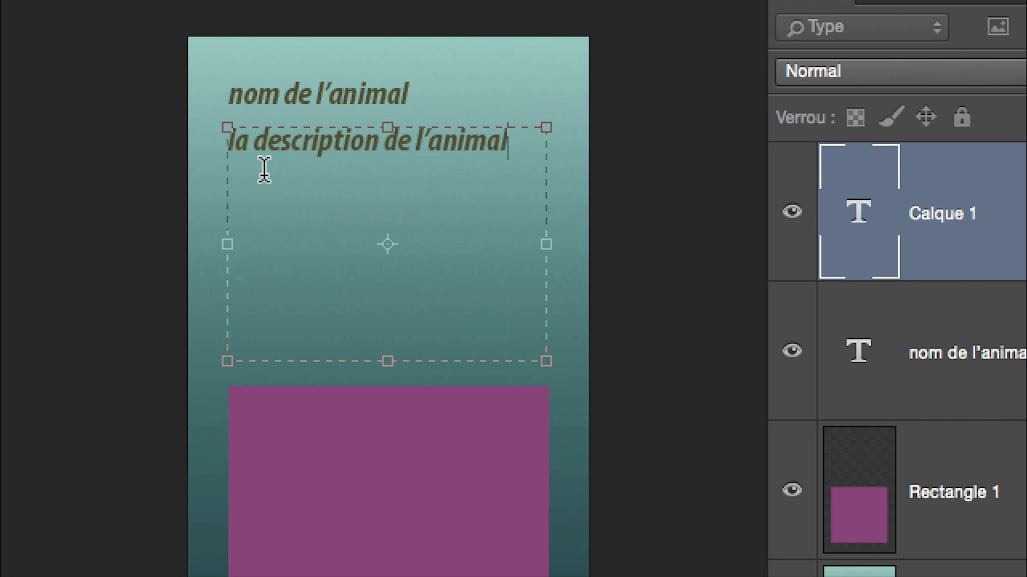
pyautogui.write(', s')
pyautogui.write('on habitat,')
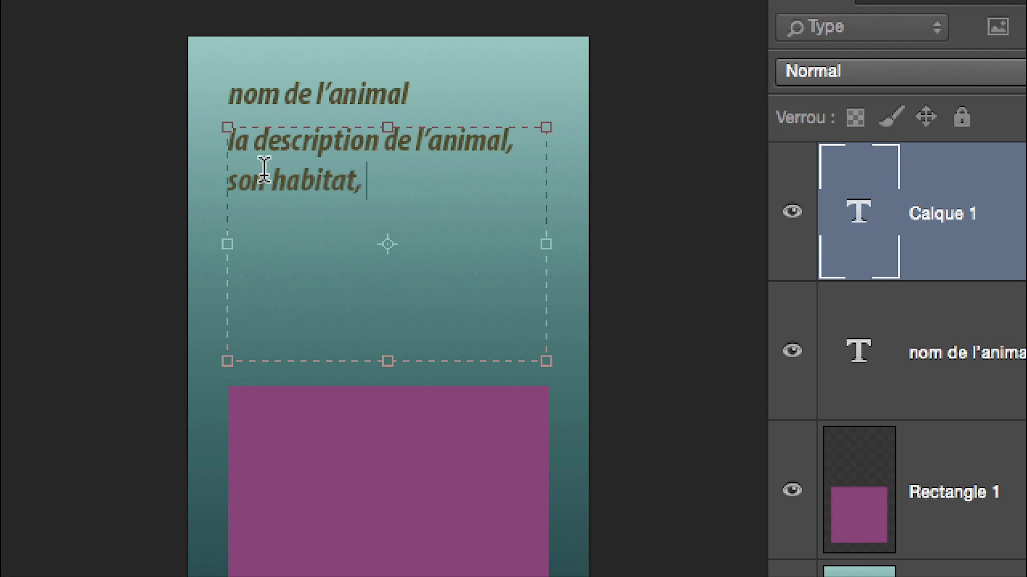
pyautogui.write(' ses me')
pyautogui.write('oeur')
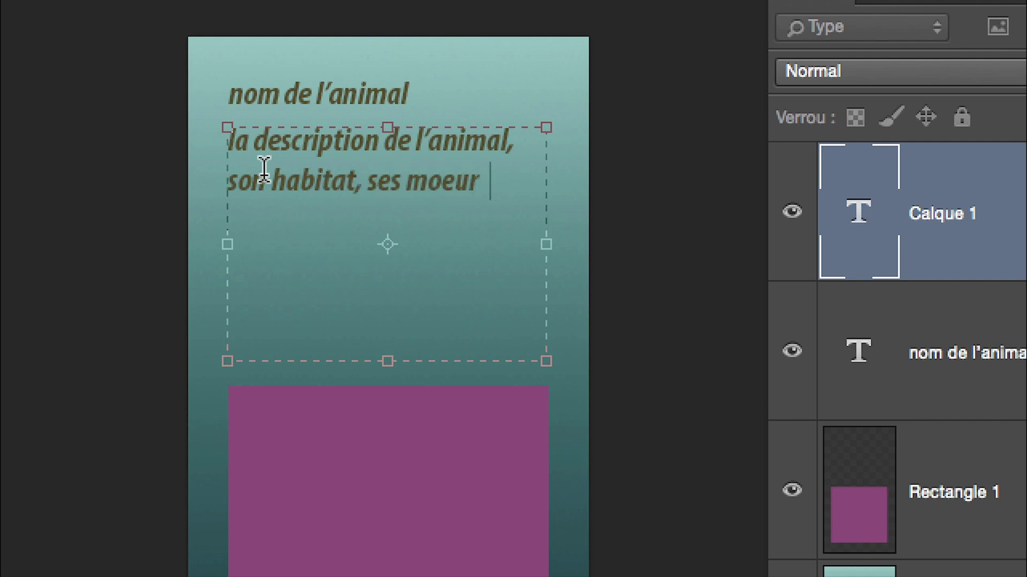
pyautogui.write('s b')
pyautogui.write('izarre')
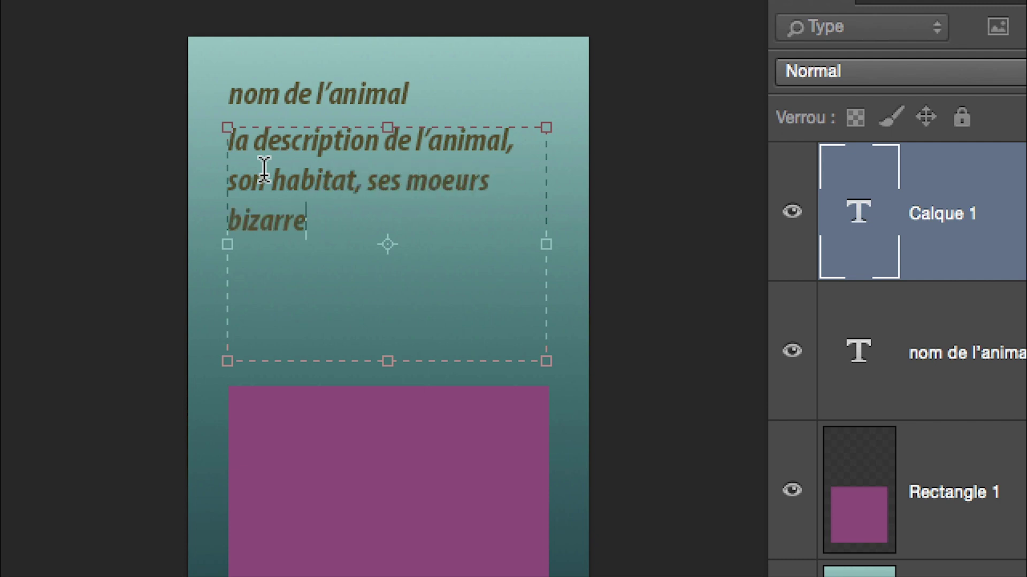
pyautogui.write('s, etc')
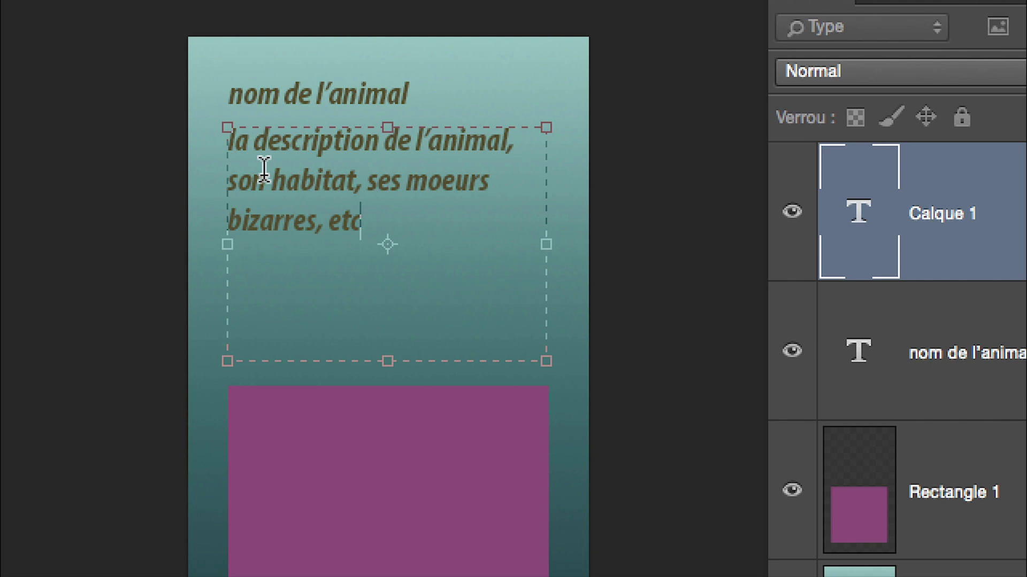
pyautogui.write('.')
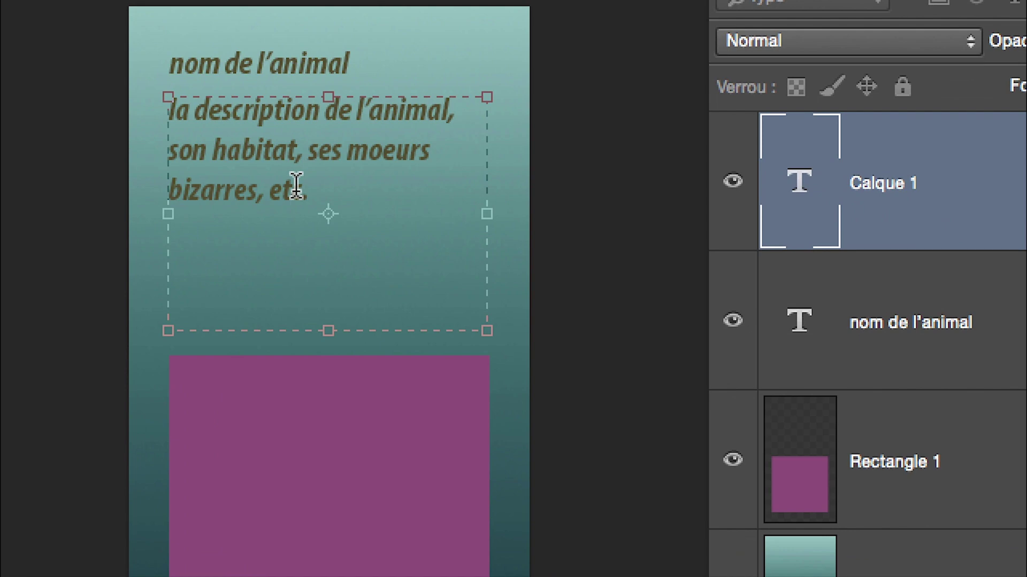
# Step: Set the description text to Myriad Pro Italic
pyautogui.tripleClick(296, 186)
pyautogui.click(296, 186)
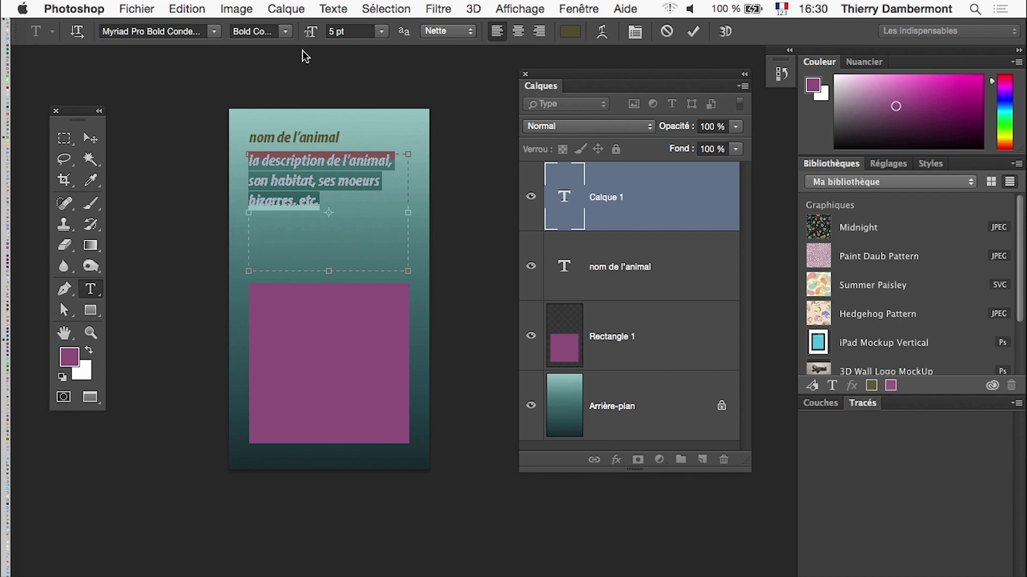
pyautogui.click(285, 31)
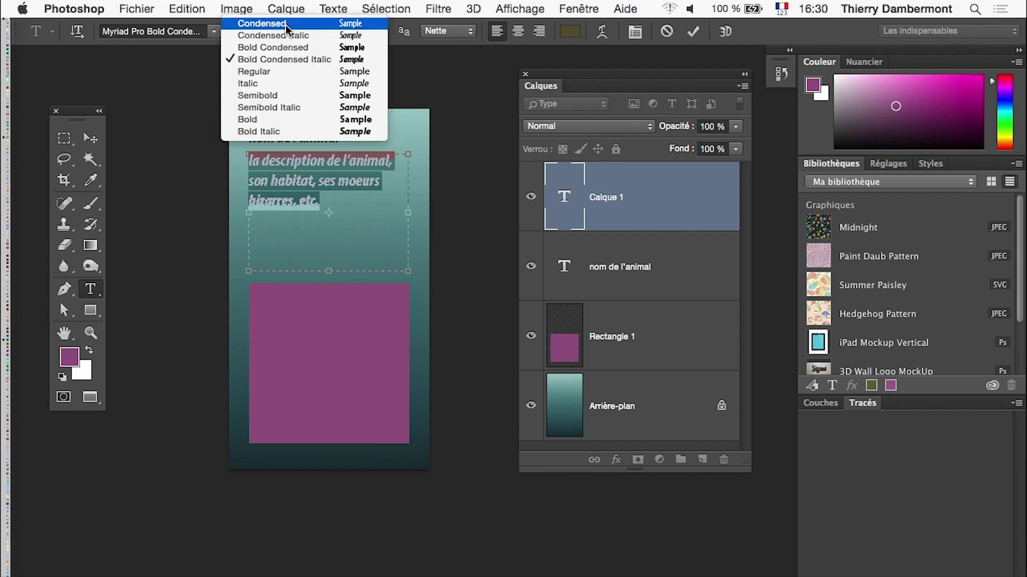
pyautogui.click(295, 71)
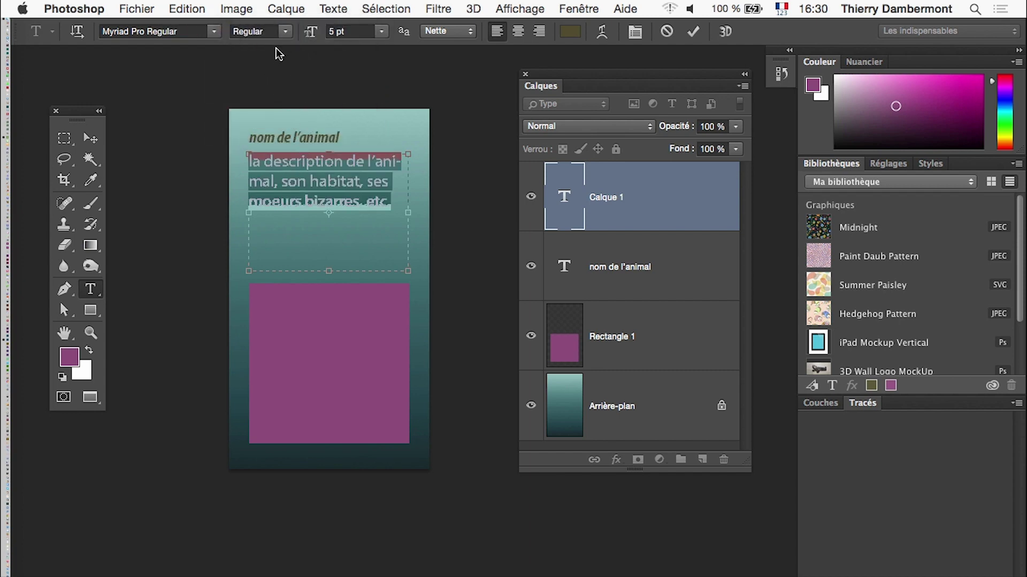
pyautogui.click(285, 31)
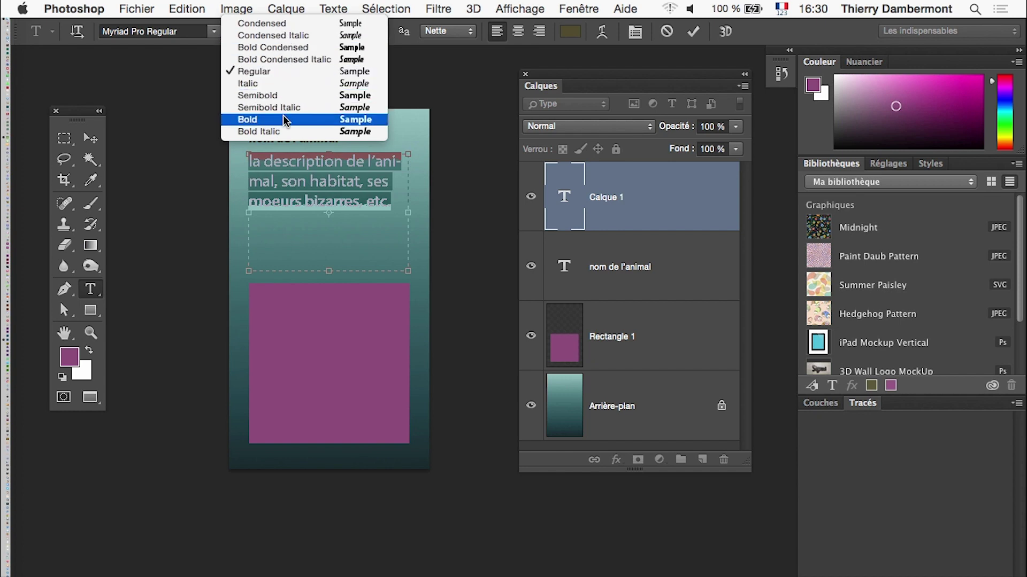
pyautogui.click(288, 83)
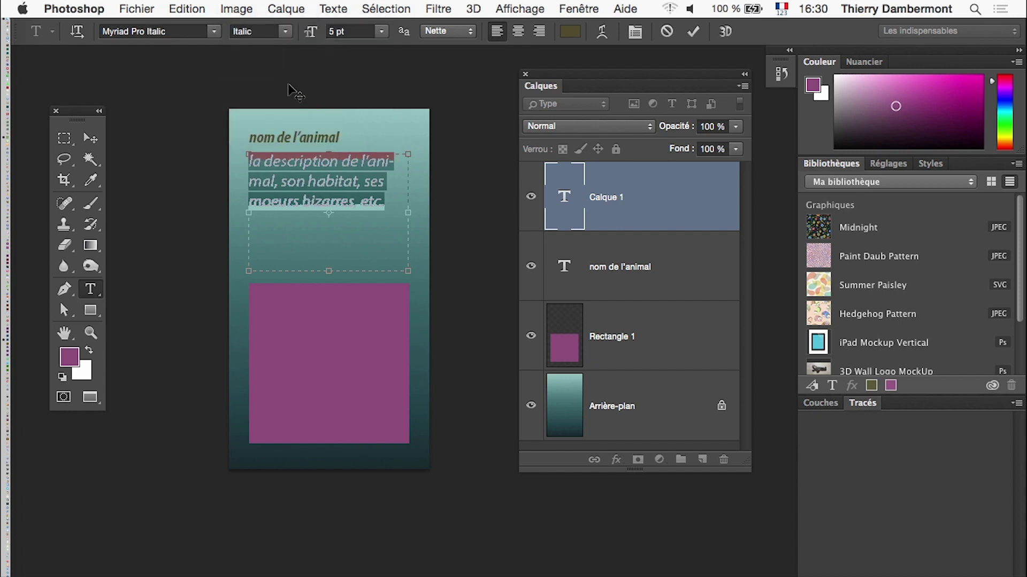
pyautogui.click(331, 203)
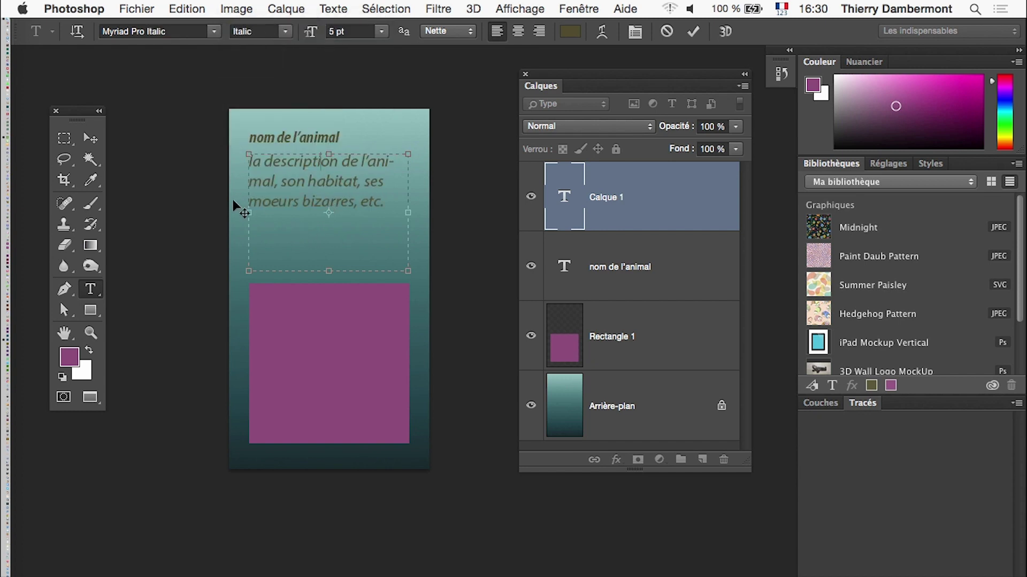
# Step: Set the description's font size to 4 pt and commit the text
pyautogui.moveTo(387, 202); pyautogui.dragTo(239, 153)
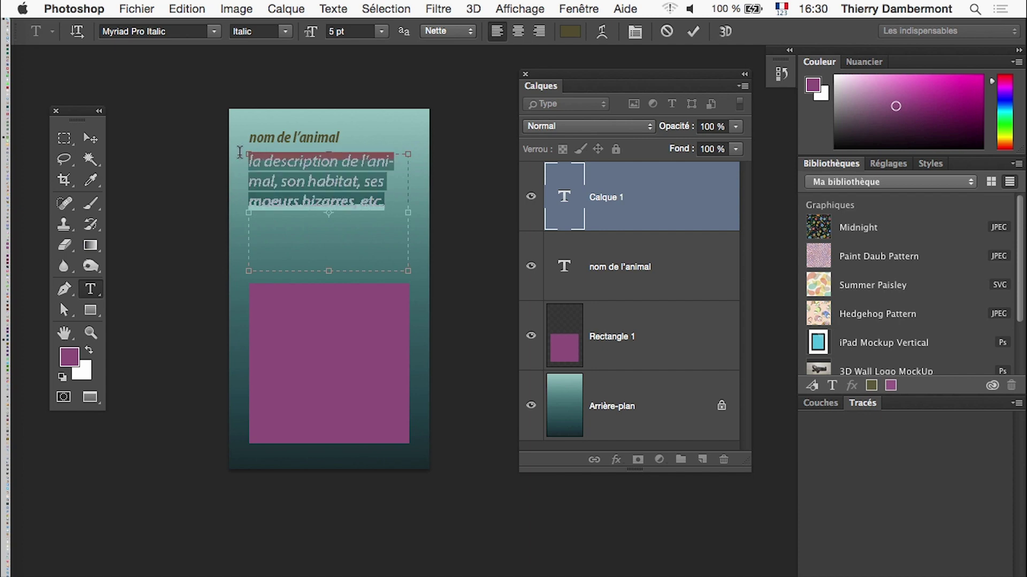
pyautogui.click(383, 35)
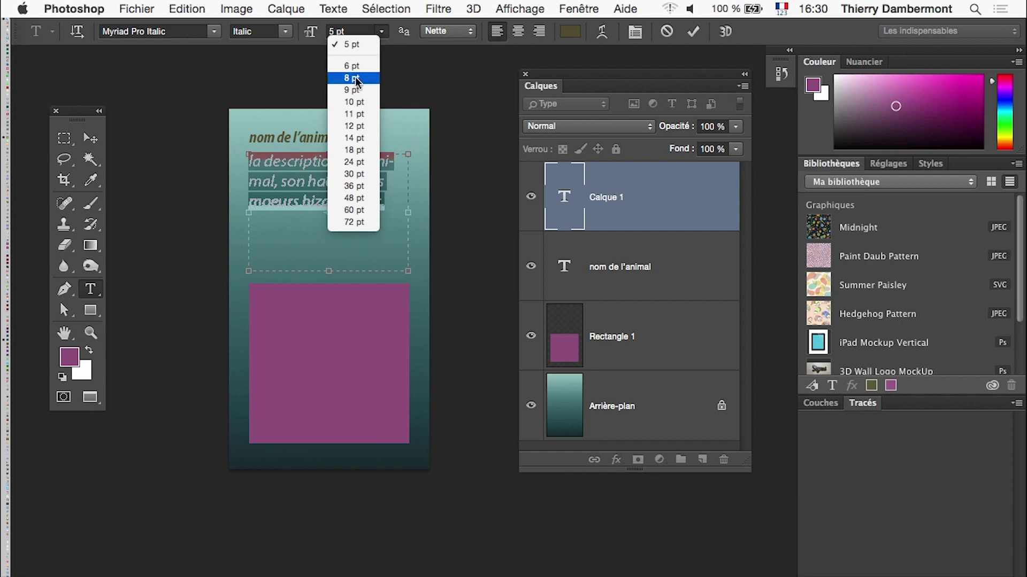
pyautogui.click(352, 44)
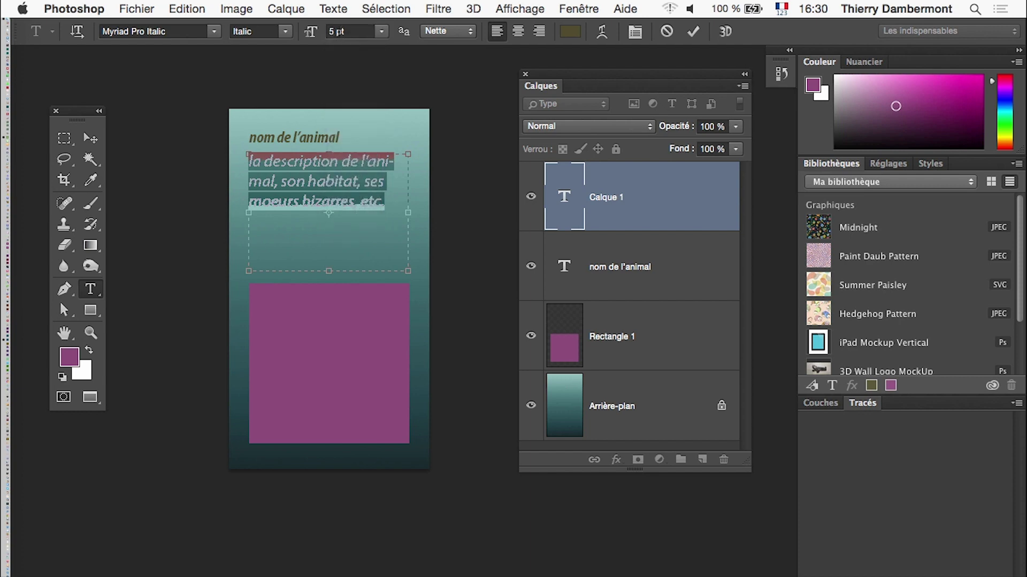
pyautogui.click(335, 33)
pyautogui.scroll(2, 342, 33)
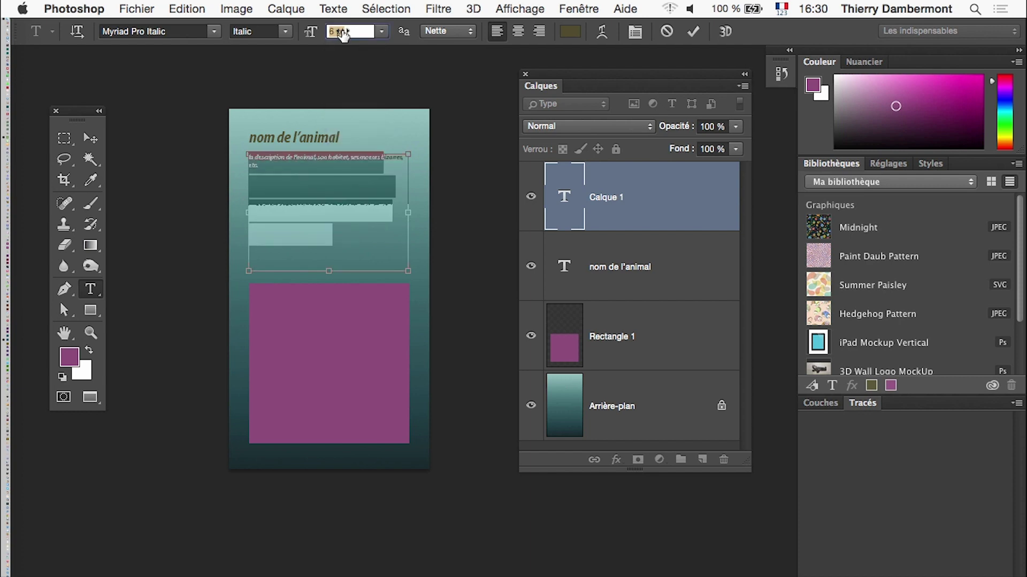
pyautogui.scroll(-1, 345, 35)
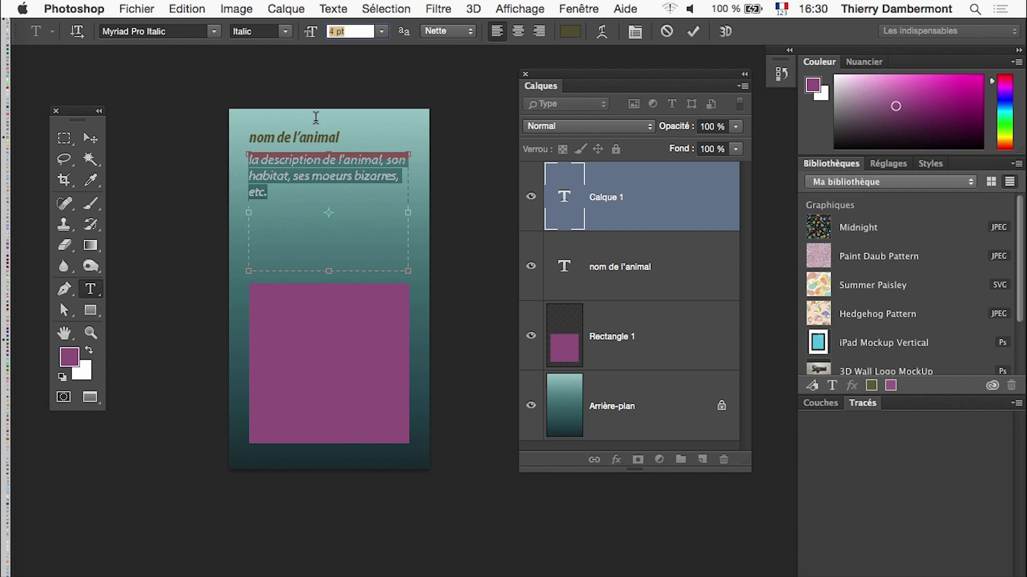
pyautogui.click(293, 162)
pyautogui.click(90, 138)
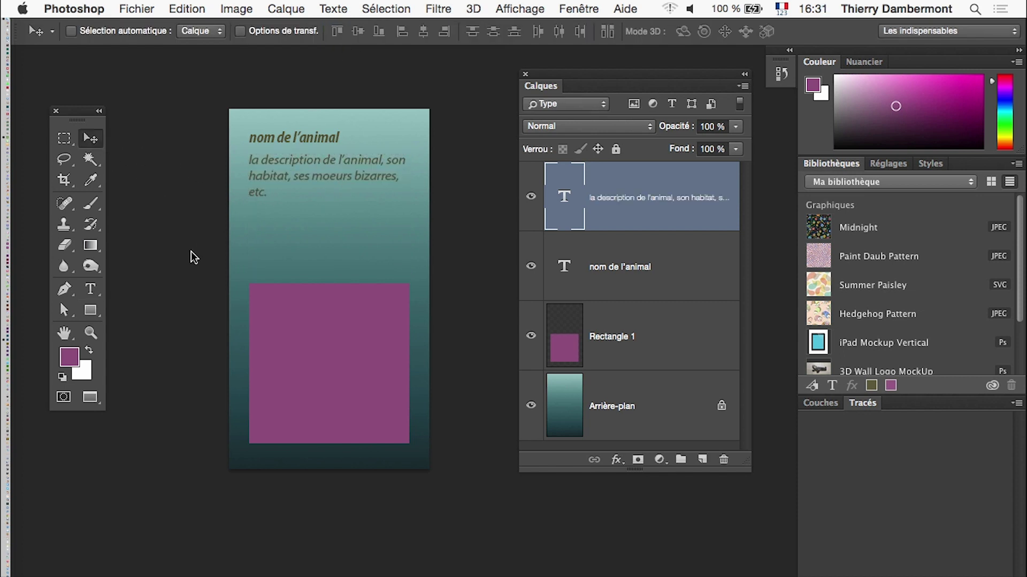
pyautogui.click(137, 9)
# Step: Save a new version as carte-de-visite-zoo-03.psd in doc-de-travail
pyautogui.click(180, 174)
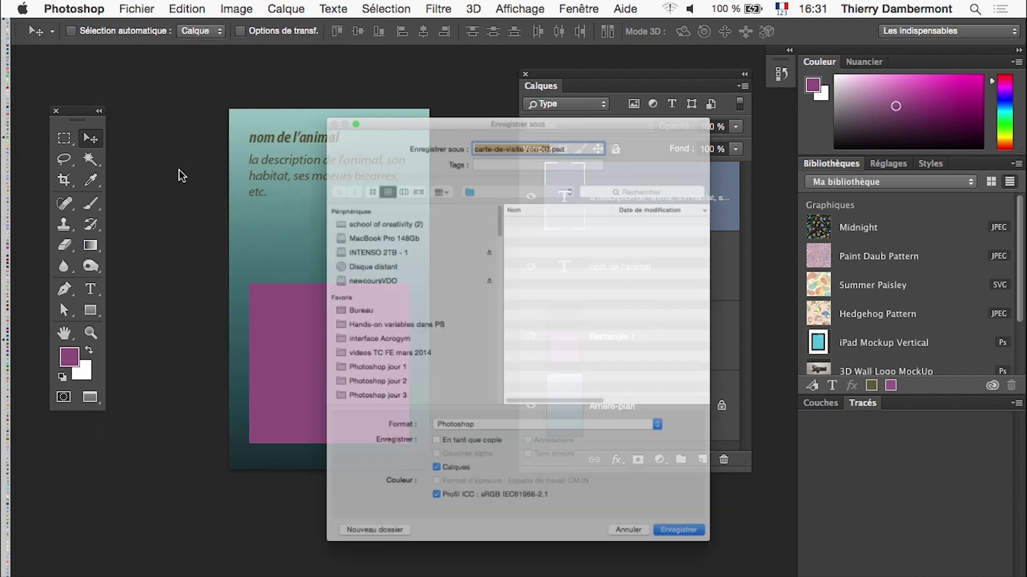
pyautogui.press('Right')
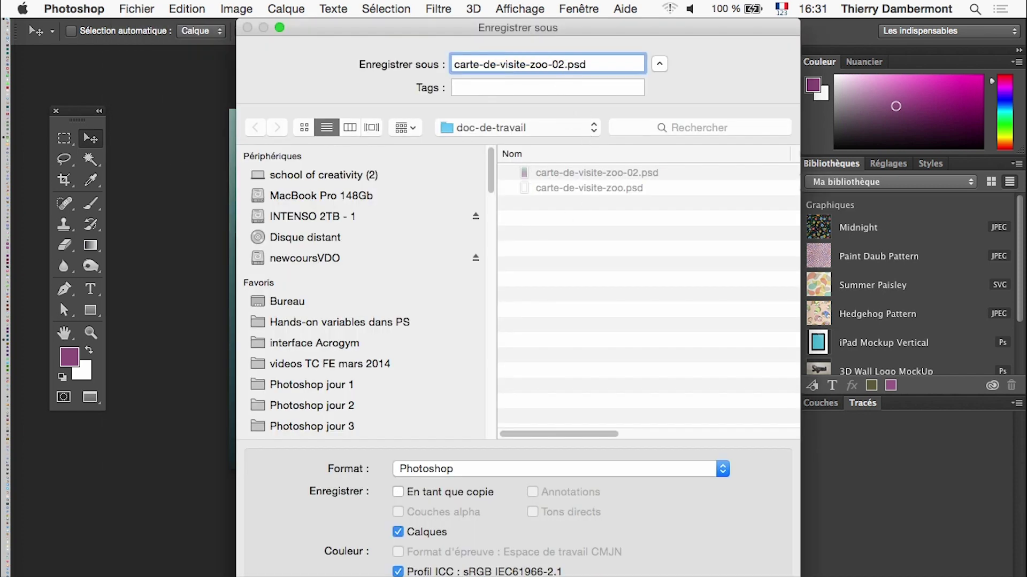
pyautogui.press('BackSpace')
pyautogui.write('3')
pyautogui.press('Return')
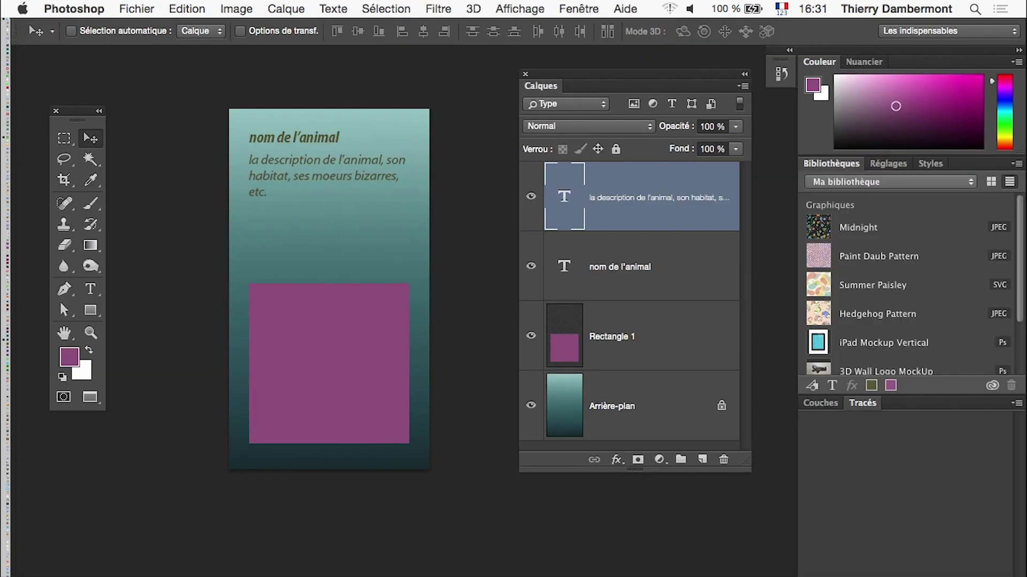
# Step: Widen the Calques panel to show full layer names, ending with Rectangle 1 selected
pyautogui.click(665, 261)
pyautogui.moveTo(751, 470)
pyautogui.mouseDown()
pyautogui.moveTo(770, 471)
pyautogui.moveTo(770, 568)
pyautogui.mouseUp()
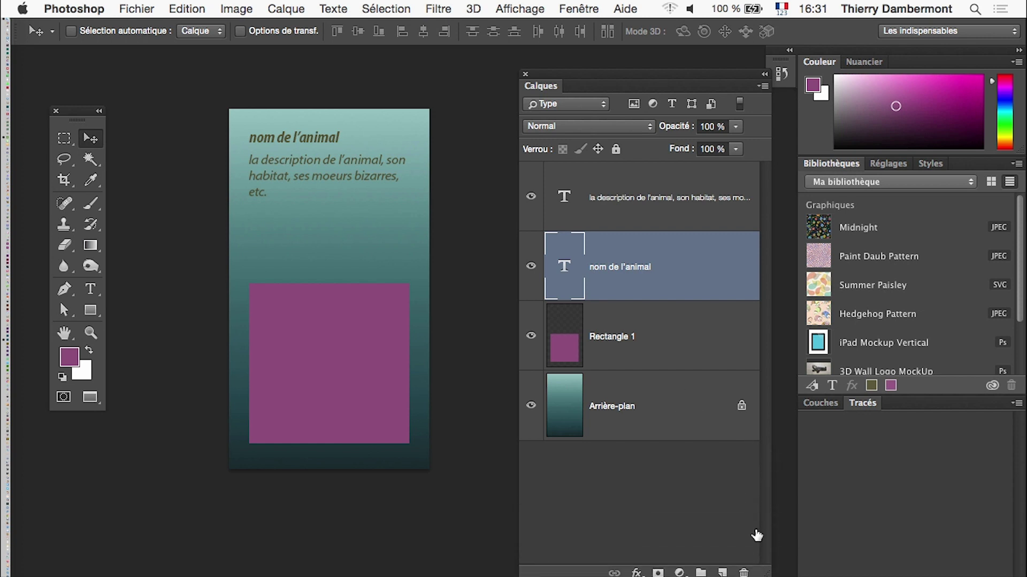
pyautogui.click(677, 359)
pyautogui.click(678, 292)
pyautogui.click(668, 227)
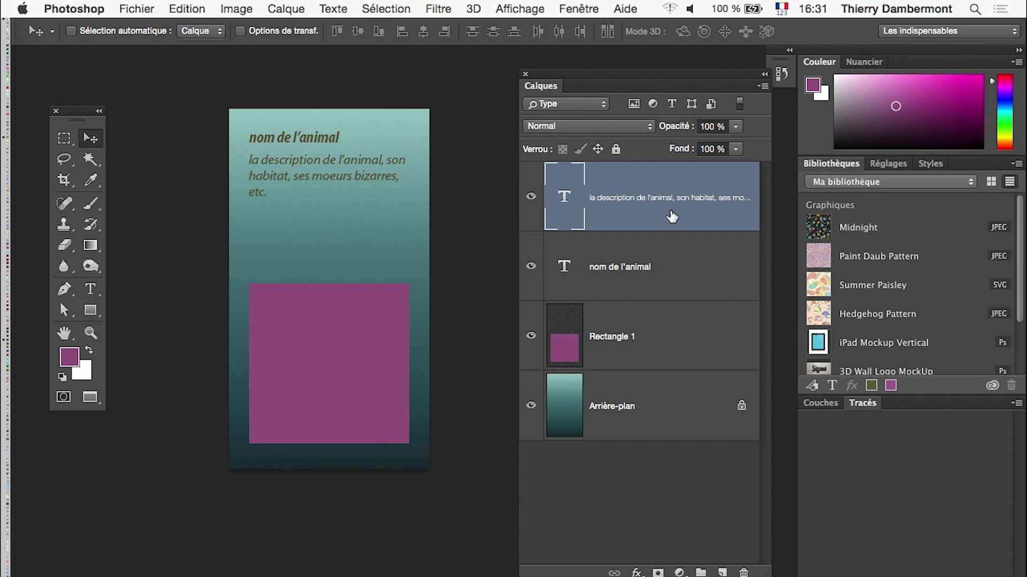
pyautogui.click(652, 347)
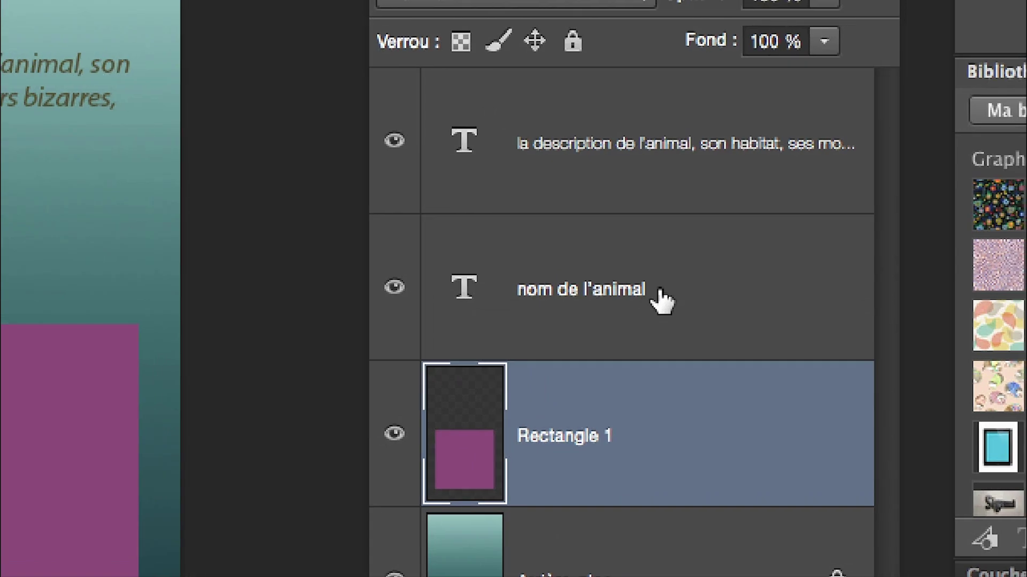
pyautogui.click(658, 200)
pyautogui.click(664, 265)
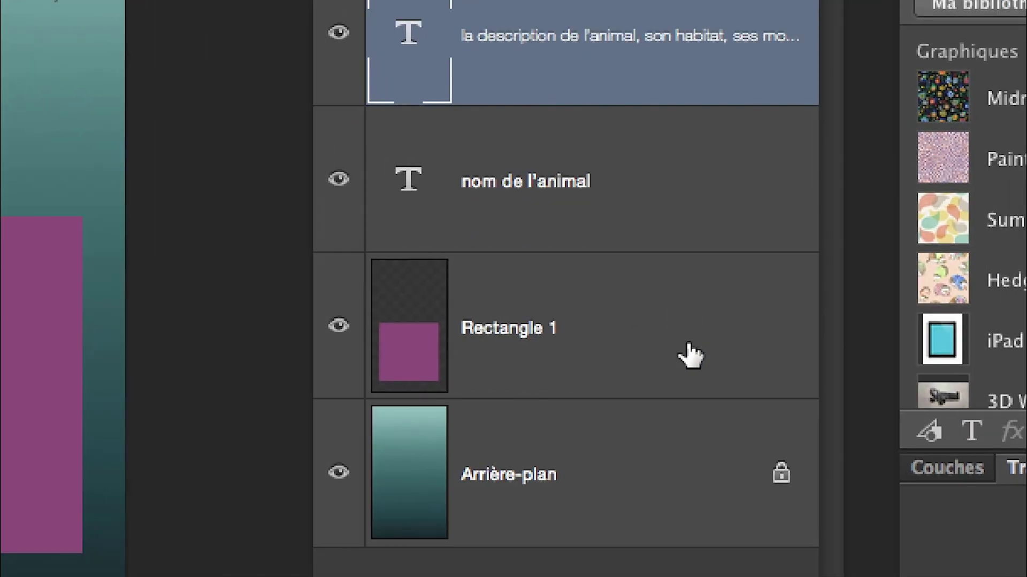
pyautogui.click(688, 350)
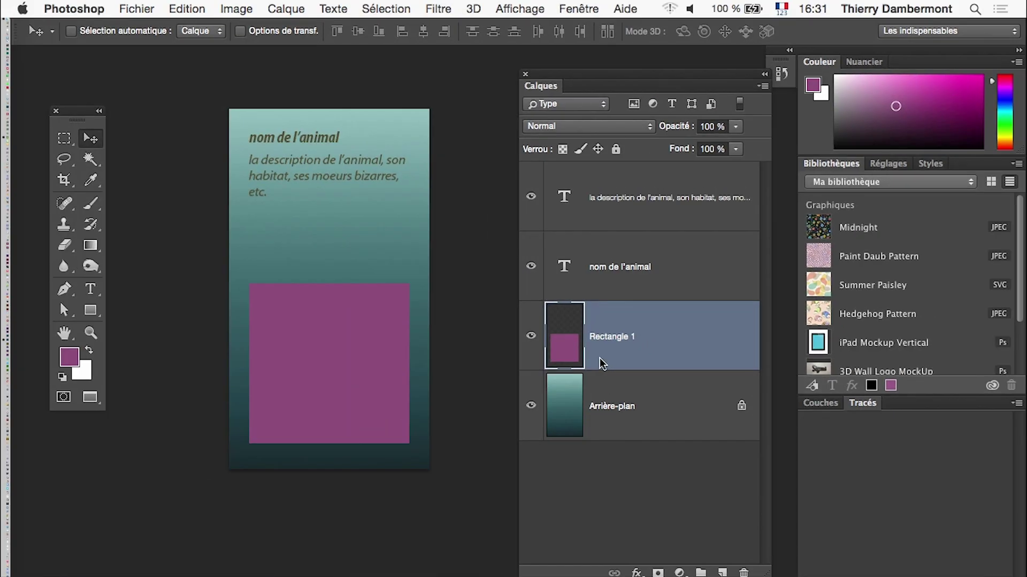
# Step: In Image > Variables > Définir, enable Remplacement de pixels for Rectangle 1 as PixelVariable1
pyautogui.click(239, 8)
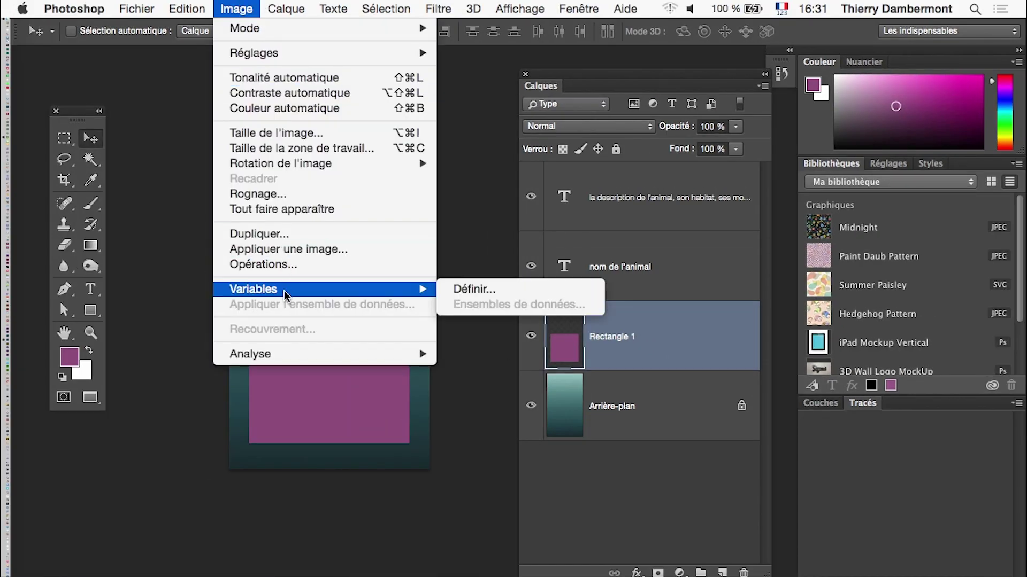
pyautogui.click(483, 292)
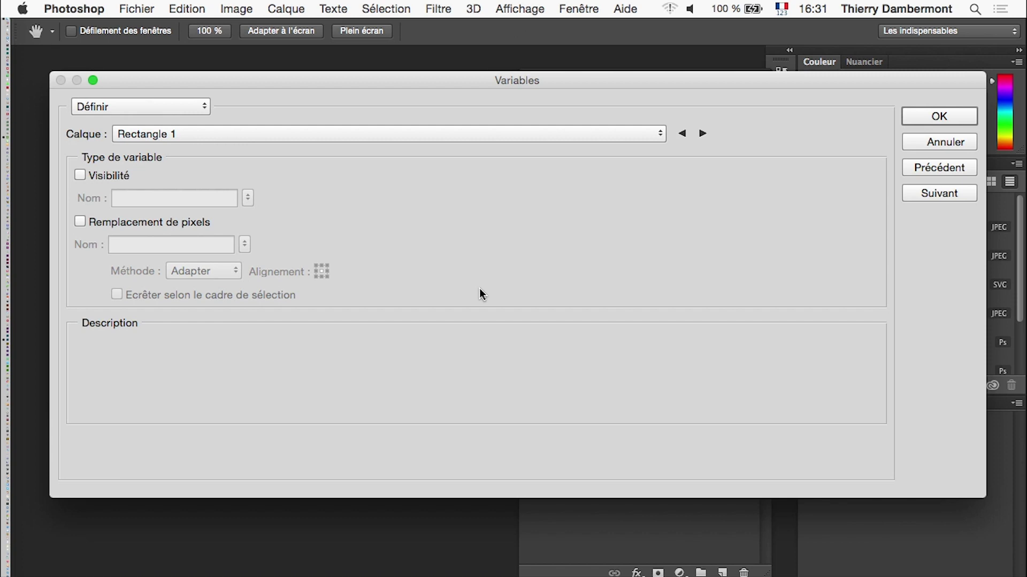
pyautogui.moveTo(396, 75)
pyautogui.mouseDown()
pyautogui.moveTo(444, 341)
pyautogui.moveTo(458, 292)
pyautogui.mouseUp()
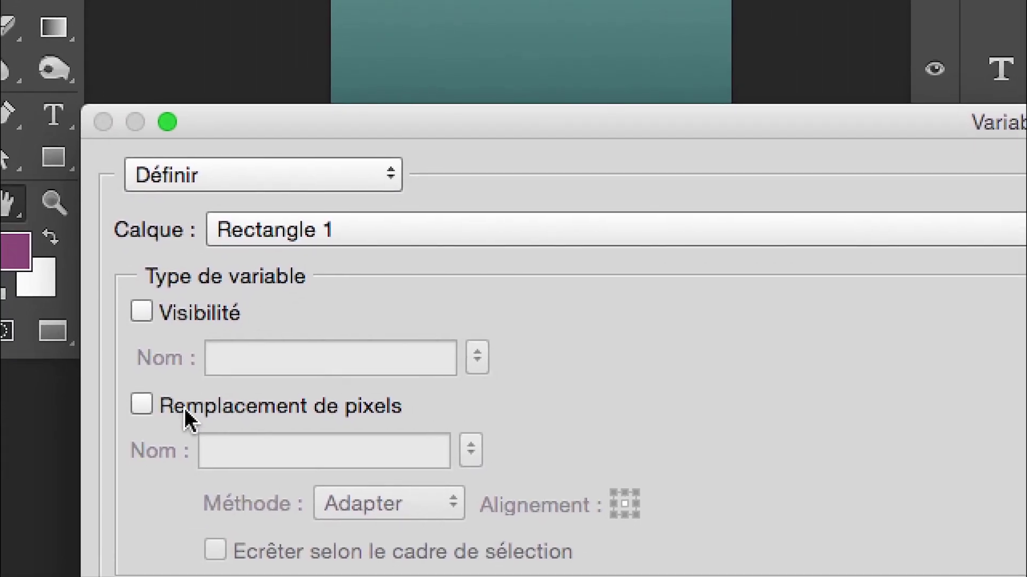
pyautogui.click(189, 419)
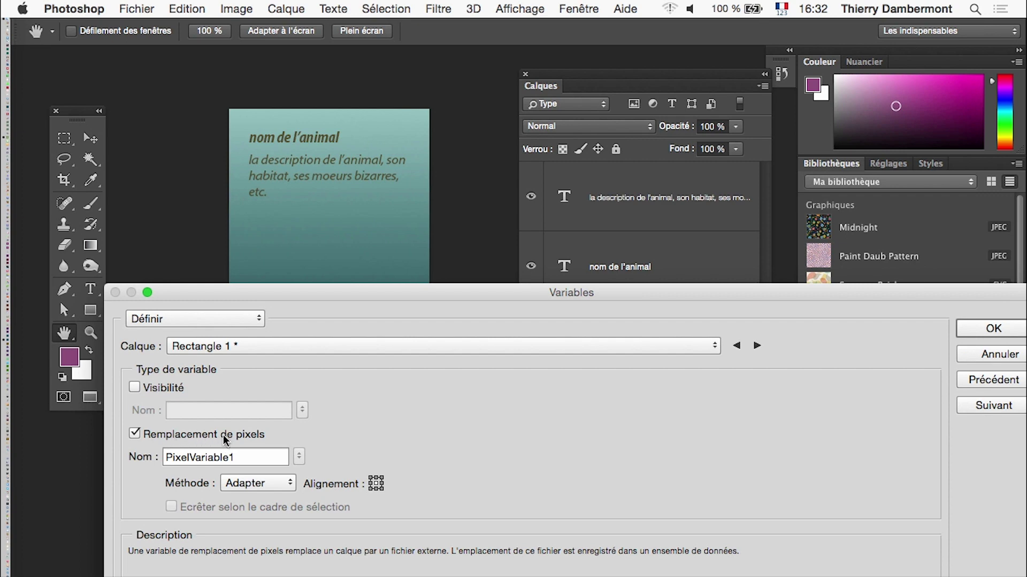
pyautogui.click(235, 457)
pyautogui.doubleClick(235, 457)
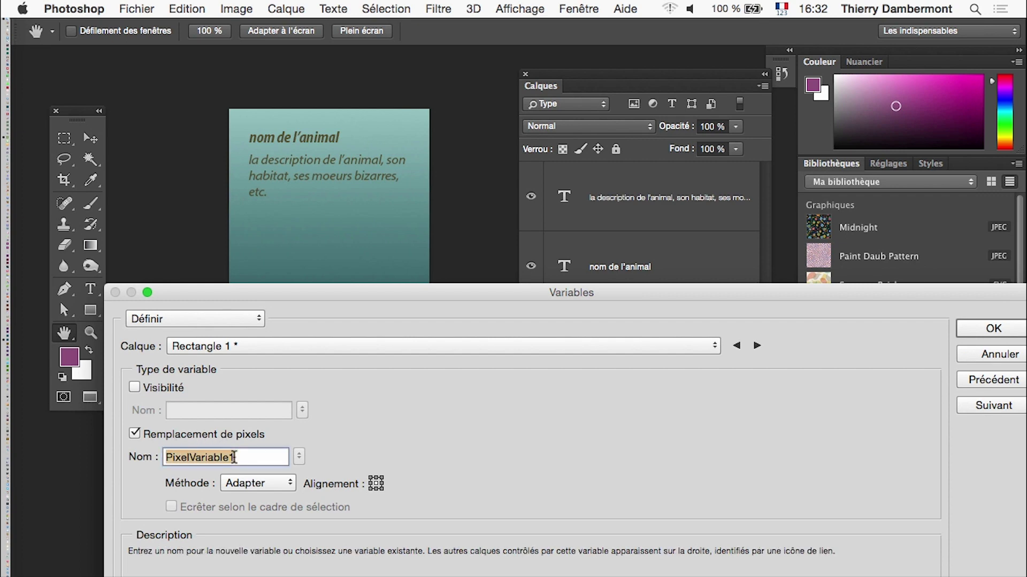
pyautogui.press('alt')
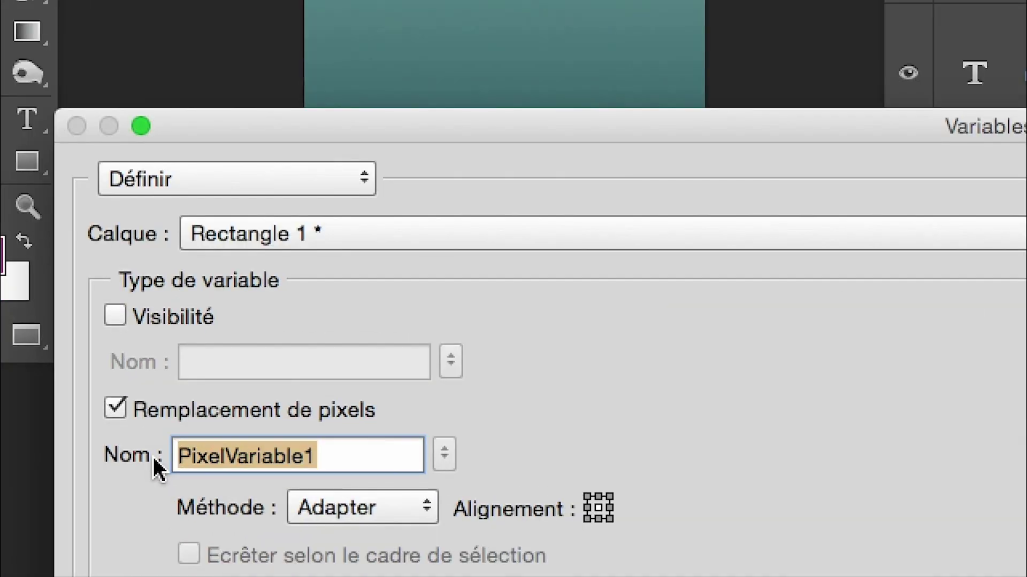
pyautogui.moveTo(256, 482)
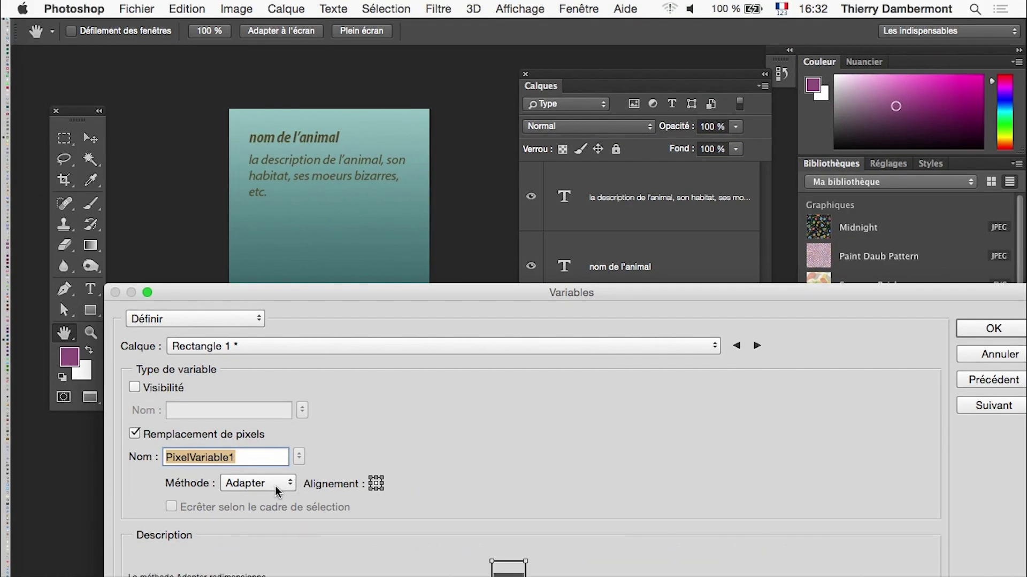
pyautogui.press('alt')
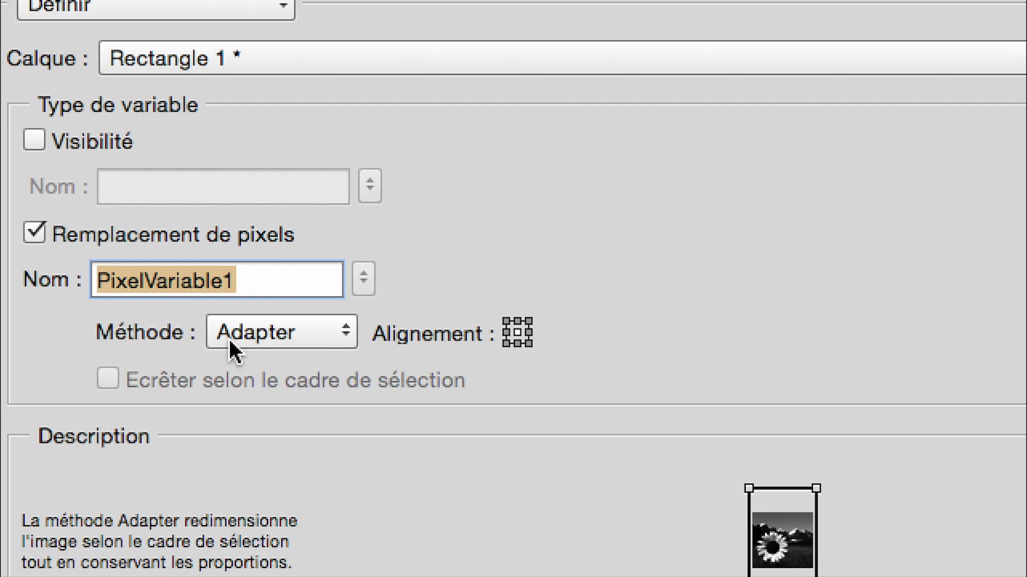
# Step: Try the Remplir, Tel quel and Conformer fitting methods for PixelVariable1
pyautogui.click(229, 339)
pyautogui.click(232, 348)
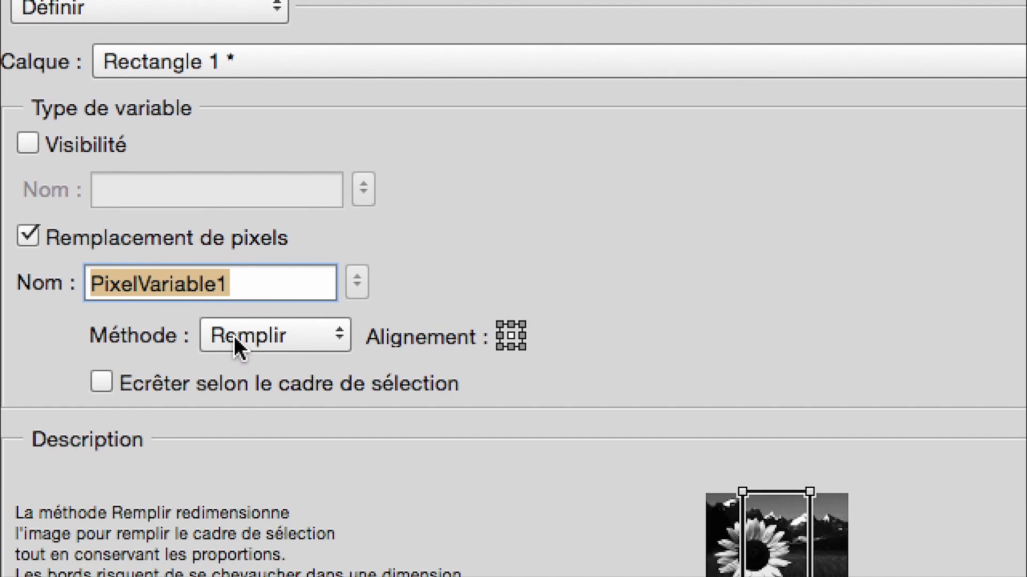
pyautogui.click(235, 344)
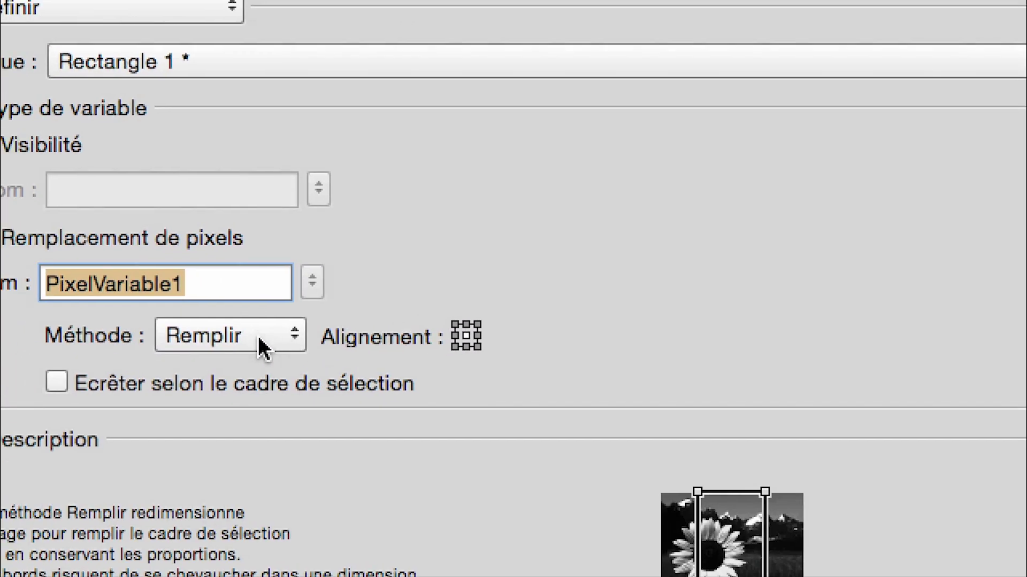
pyautogui.click(127, 335)
pyautogui.click(122, 367)
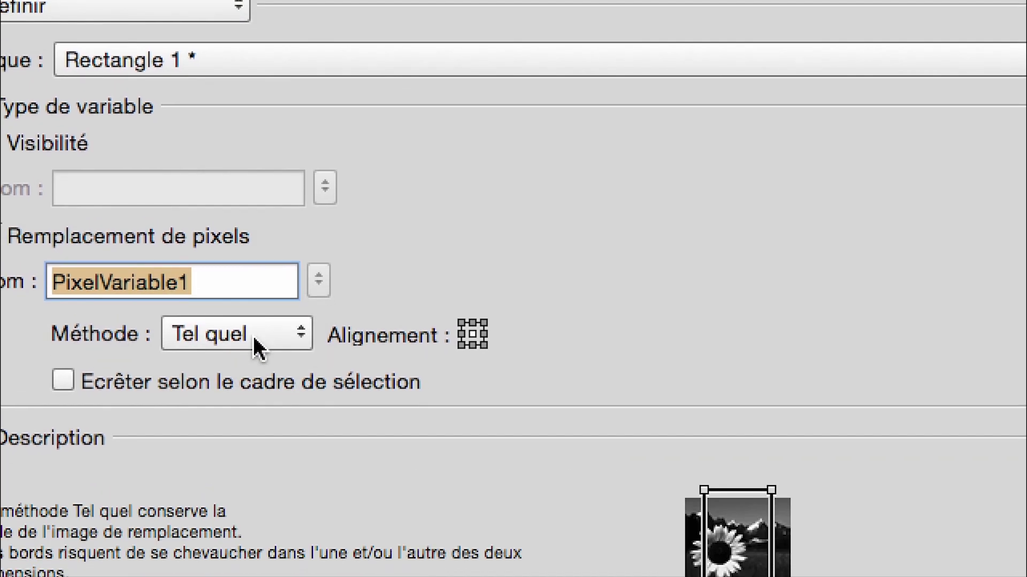
pyautogui.click(256, 339)
pyautogui.click(264, 353)
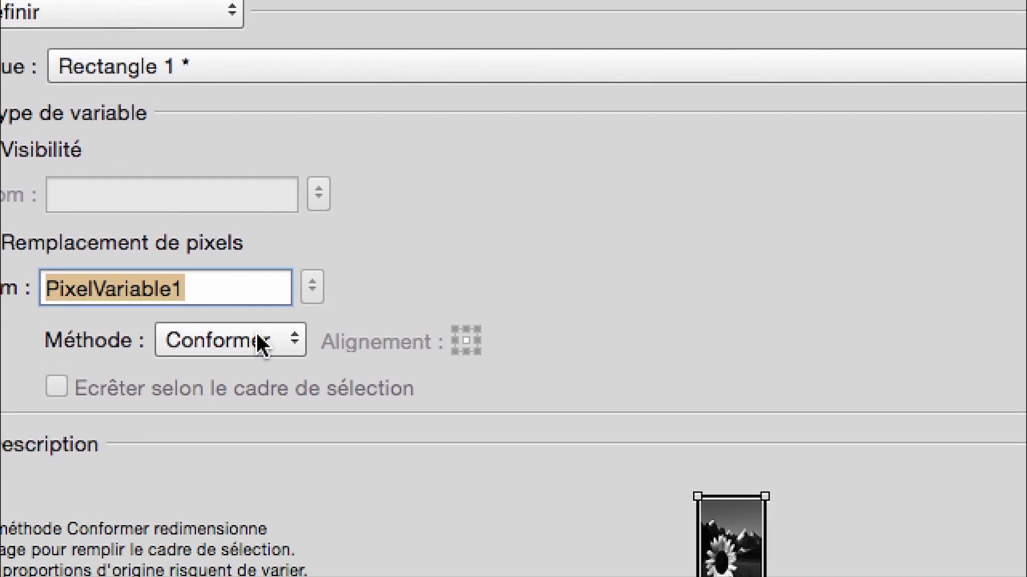
# Step: Set the method to Remplir and enable 'Ecrêter selon le cadre de sélection'
pyautogui.click(257, 336)
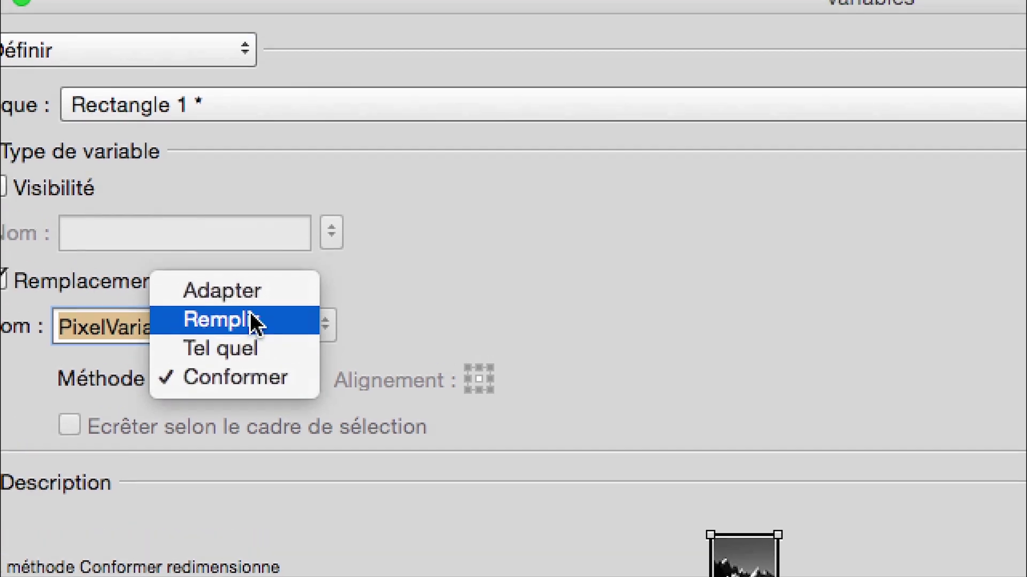
pyautogui.click(250, 310)
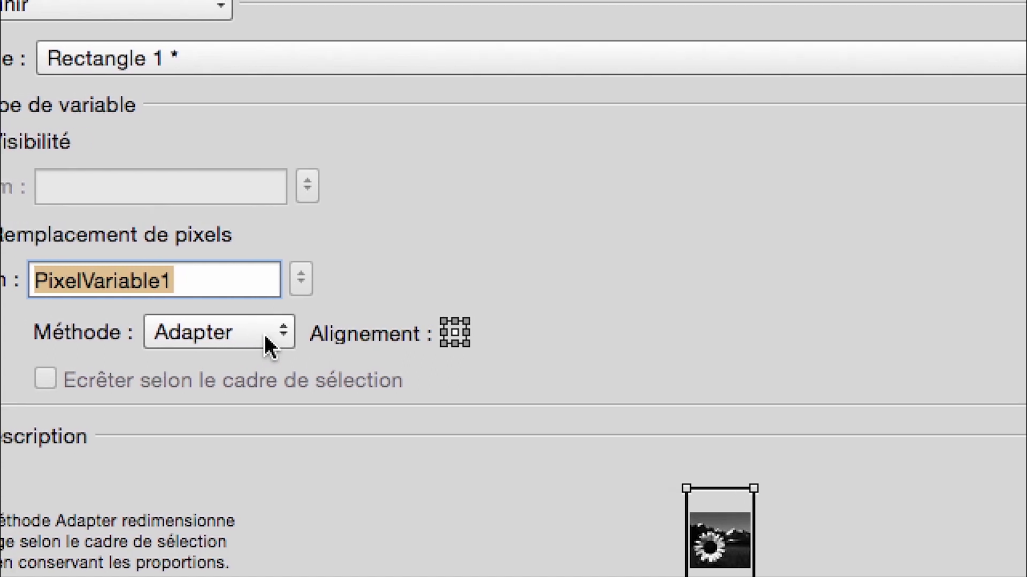
pyautogui.click(264, 335)
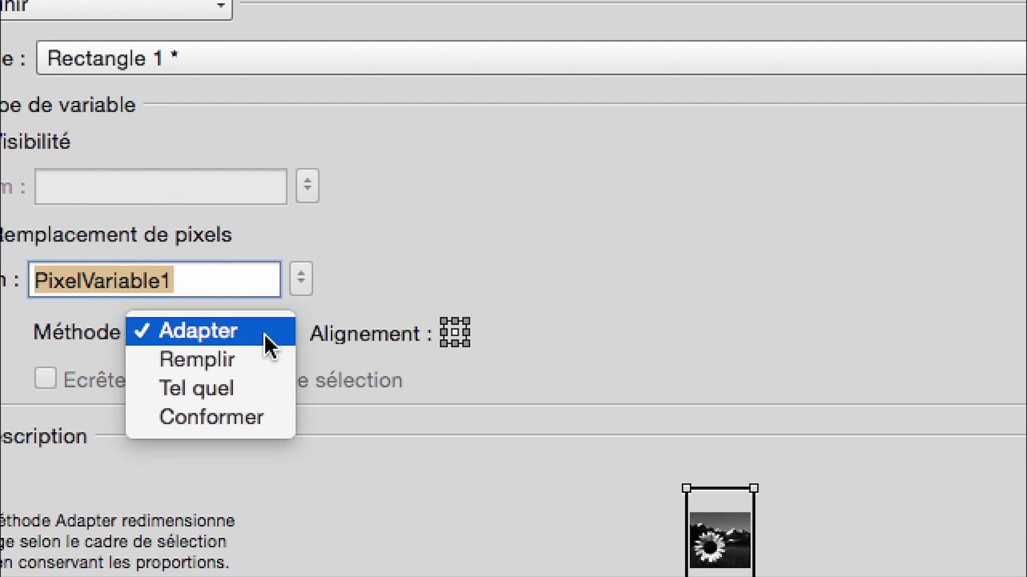
pyautogui.click(265, 335)
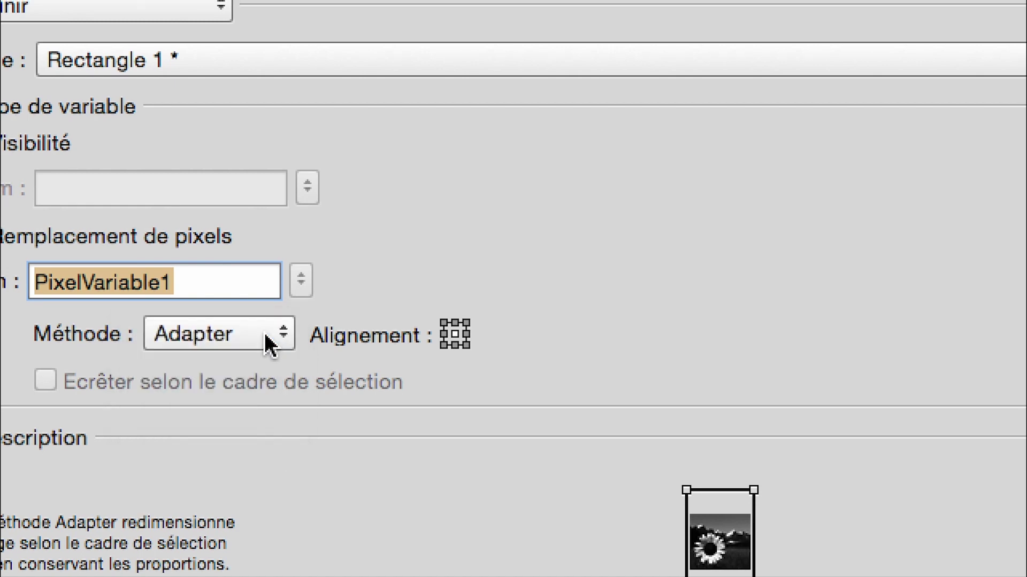
pyautogui.click(264, 333)
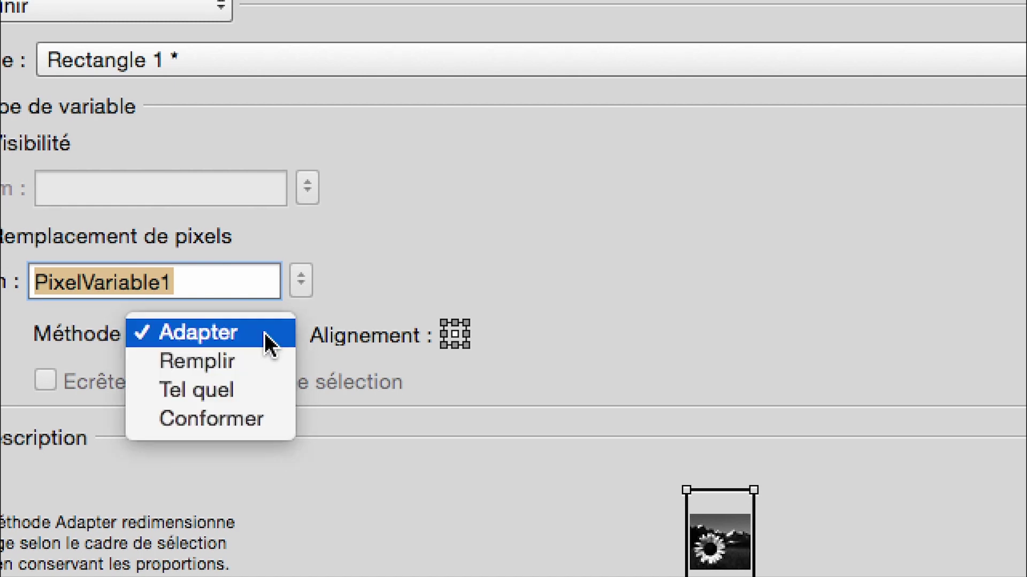
pyautogui.click(265, 357)
pyautogui.moveTo(222, 341)
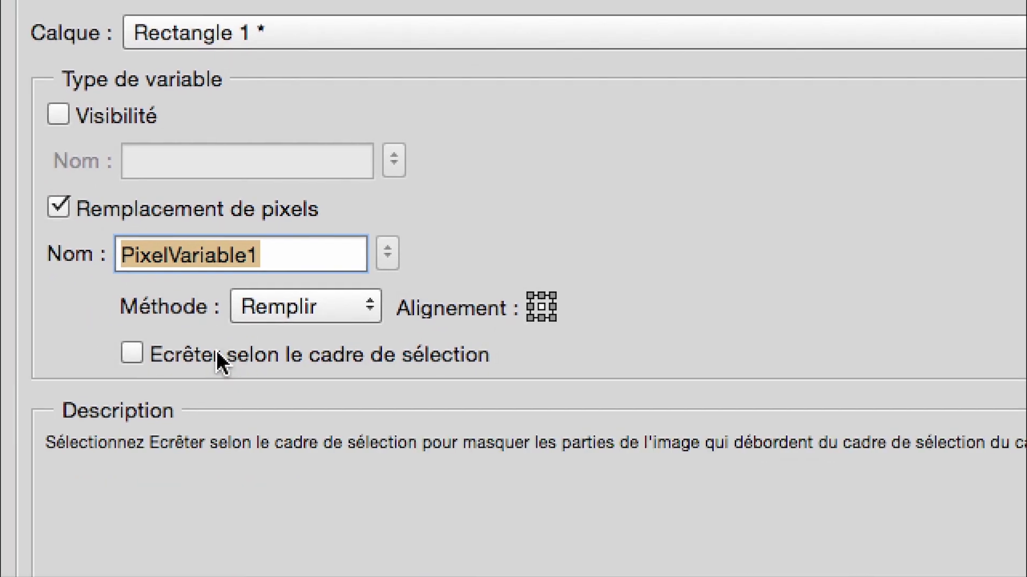
pyautogui.click(219, 356)
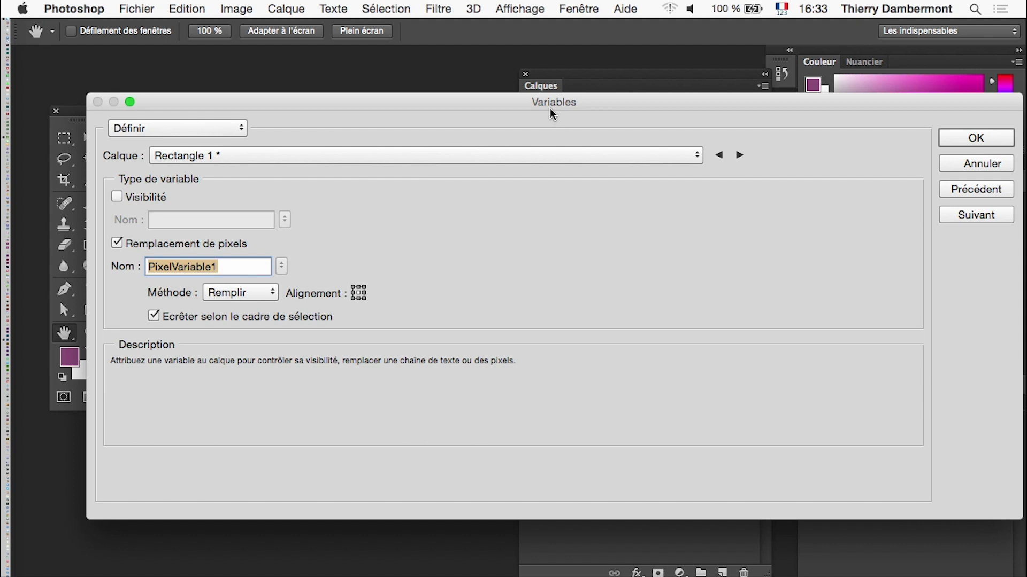
# Step: Reposition the Variables dialog and give the description layer text variable TextVariable1
pyautogui.moveTo(552, 110); pyautogui.dragTo(559, 387)
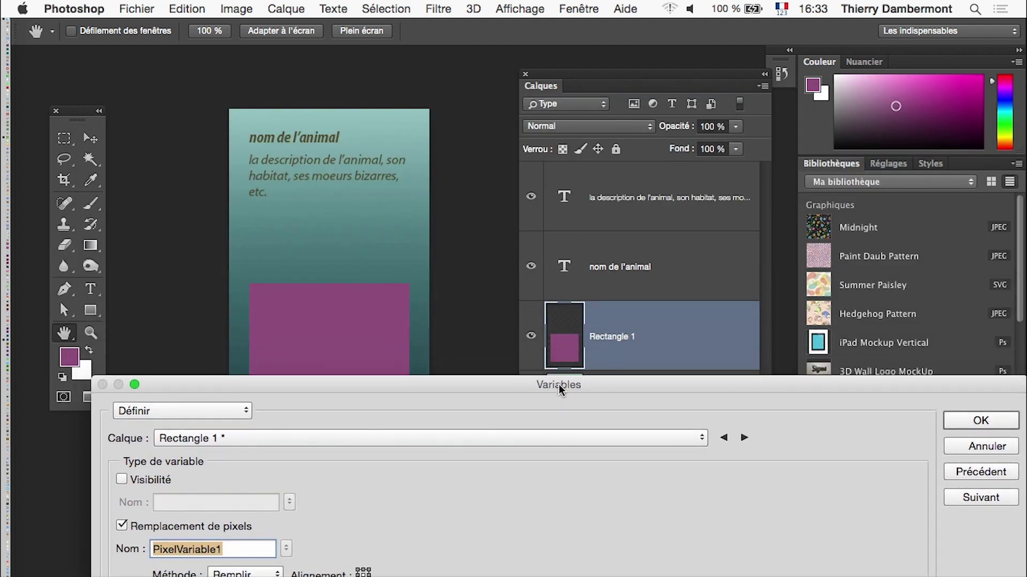
pyautogui.moveTo(560, 387); pyautogui.dragTo(558, 237)
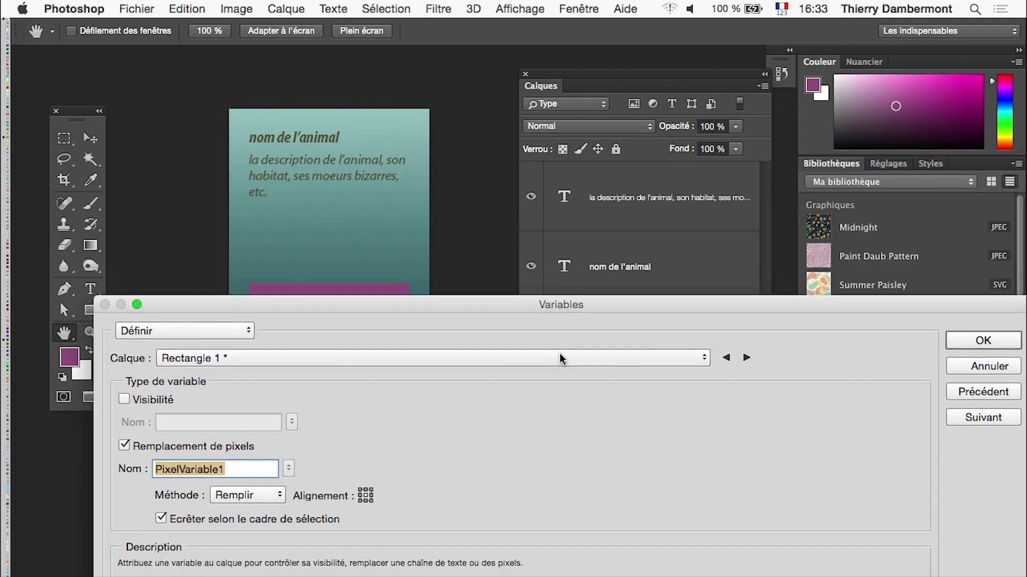
pyautogui.moveTo(563, 138); pyautogui.dragTo(584, 115)
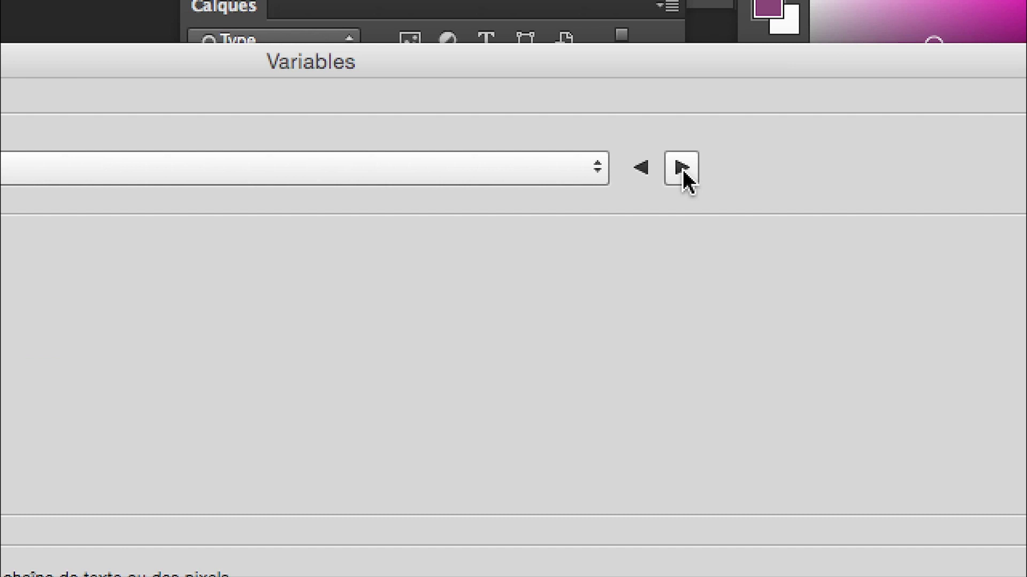
pyautogui.click(683, 169)
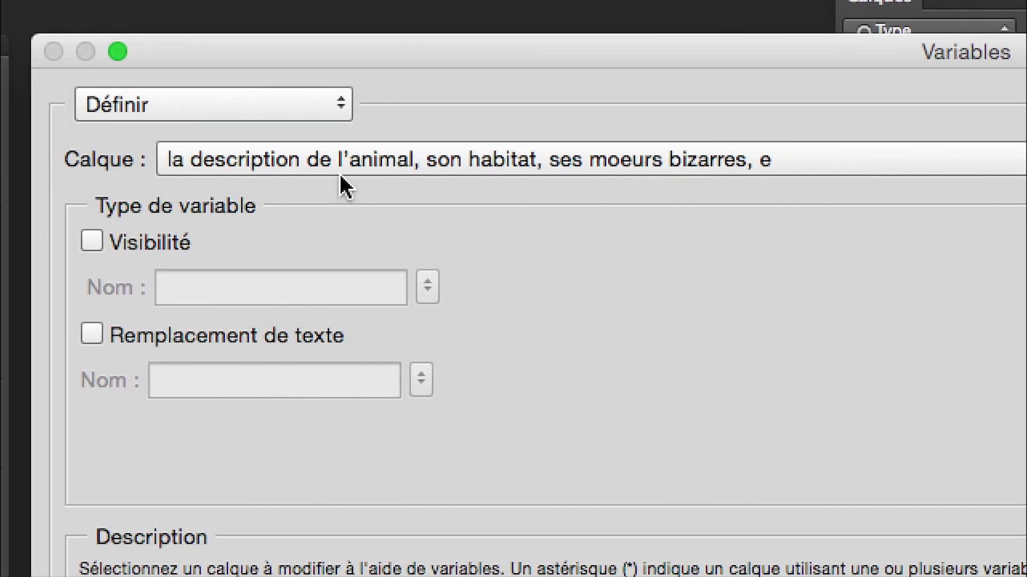
pyautogui.moveTo(322, 234)
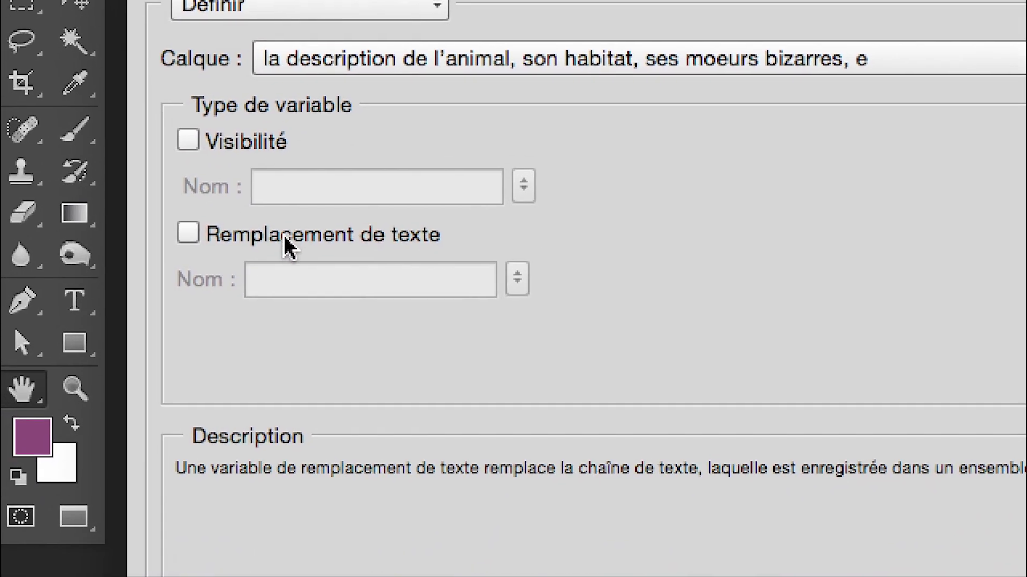
pyautogui.click(289, 241)
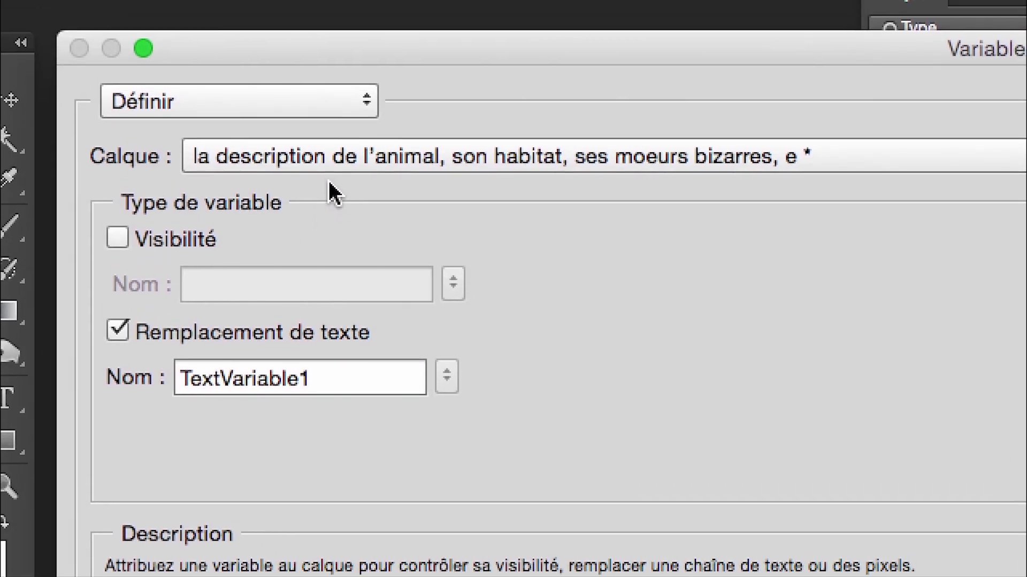
pyautogui.click(690, 175)
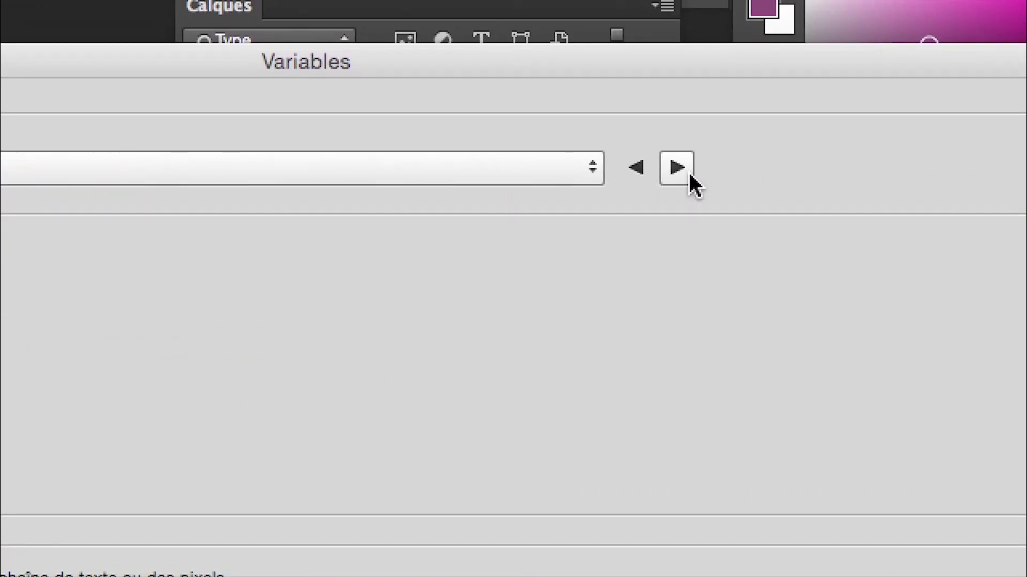
pyautogui.click(637, 168)
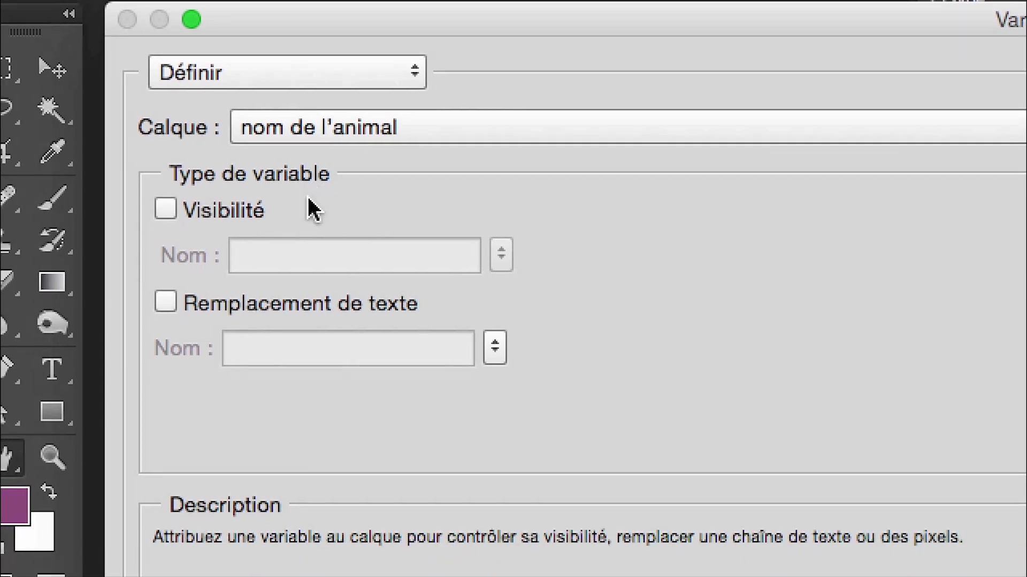
# Step: Tick Remplacement de texte on 'nom de l'animal' as TextVariable2 and apply with OK
pyautogui.click(193, 303)
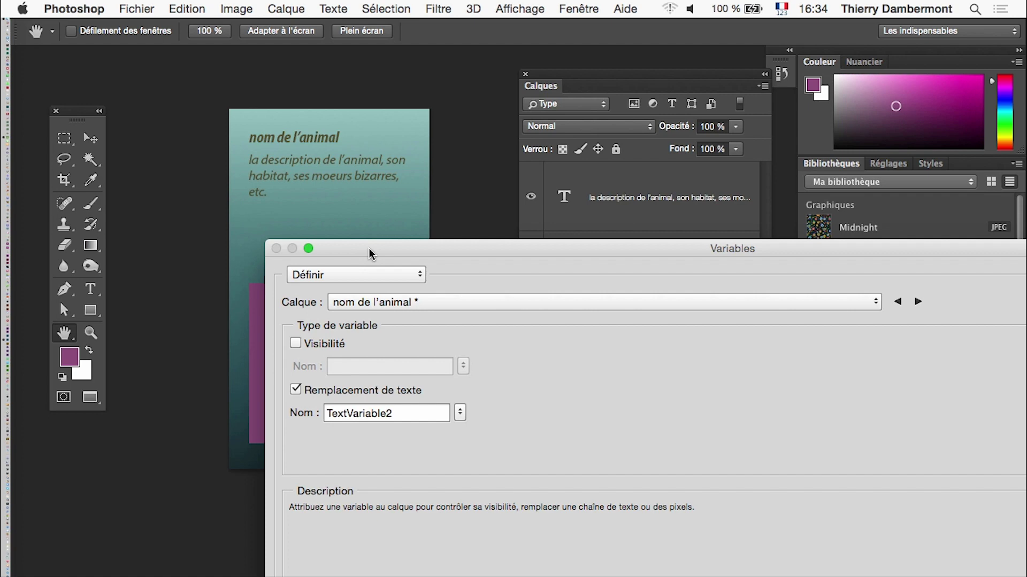
pyautogui.doubleClick(401, 415)
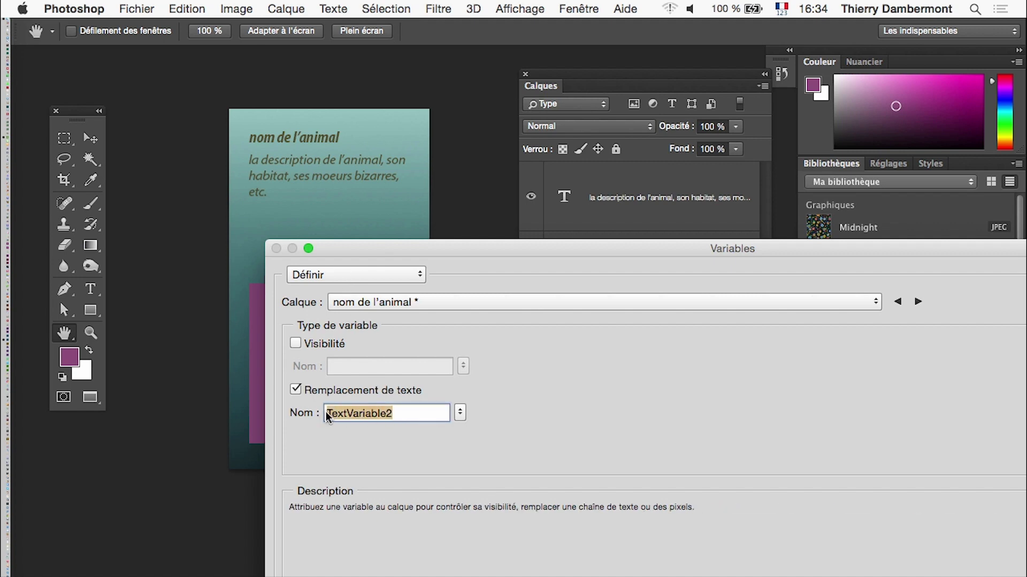
pyautogui.click(918, 301)
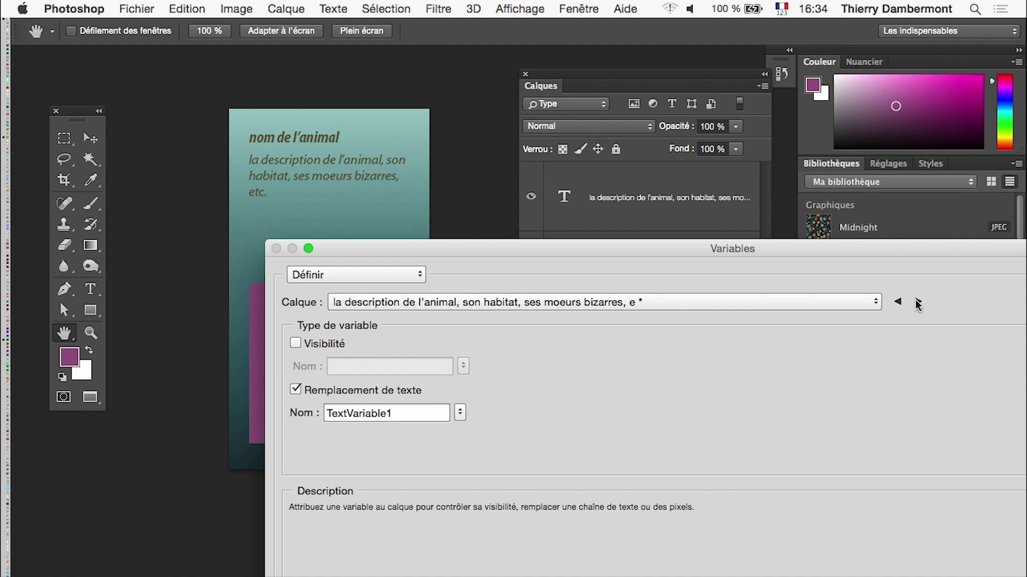
pyautogui.moveTo(899, 253)
pyautogui.mouseDown()
pyautogui.moveTo(788, 239)
pyautogui.moveTo(772, 252)
pyautogui.mouseUp()
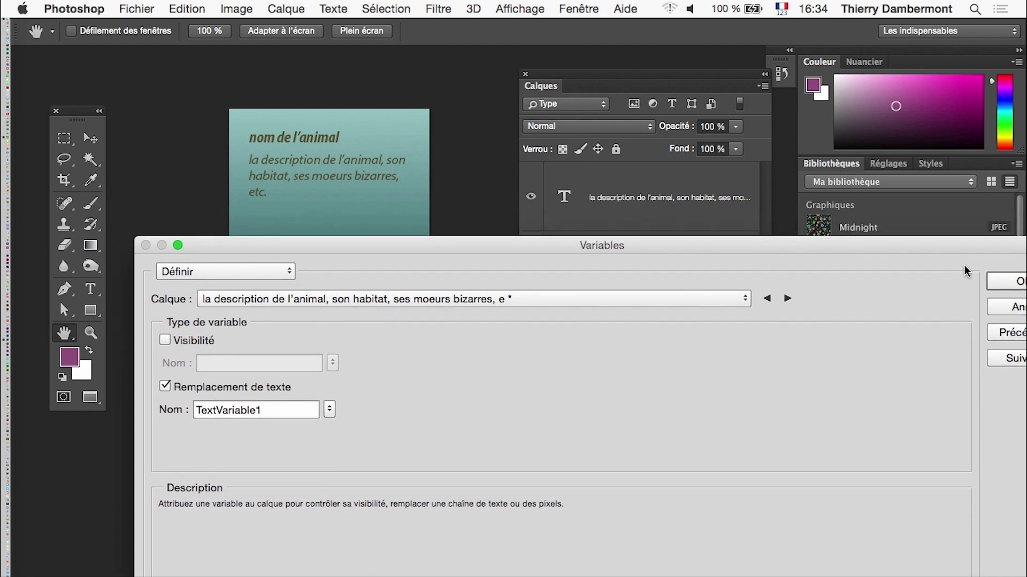
pyautogui.click(1004, 281)
pyautogui.click(138, 7)
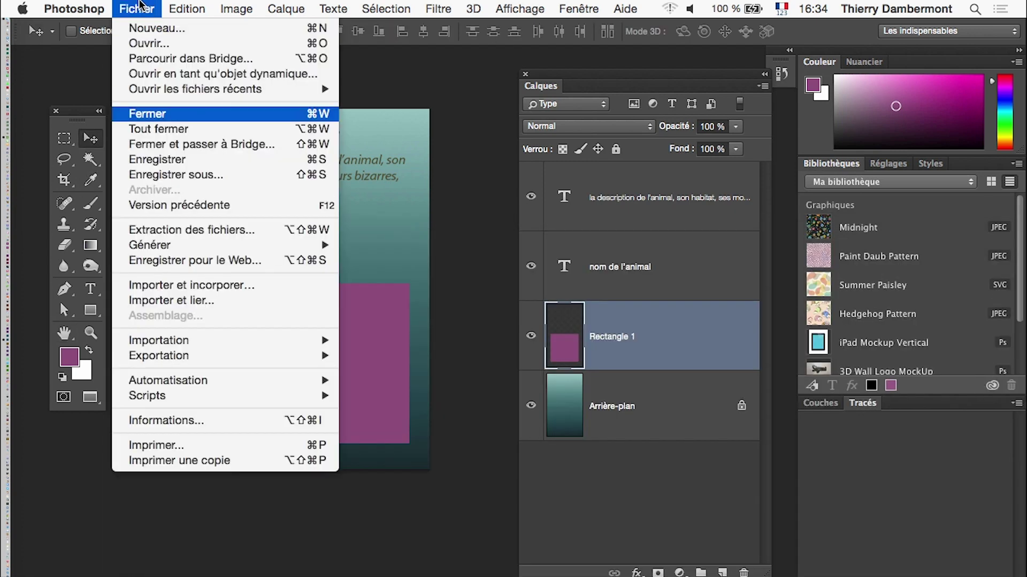
# Step: Save the card as carte-de-visite-zoo-04.psd
pyautogui.click(179, 174)
pyautogui.click(567, 57)
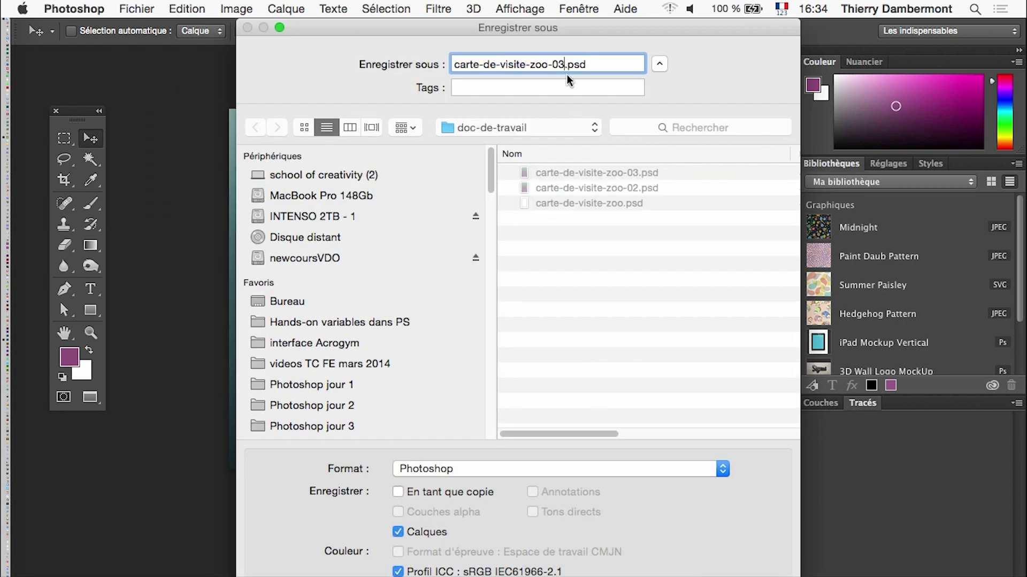
pyautogui.press('BackSpace')
pyautogui.write('4')
pyautogui.press('Return')
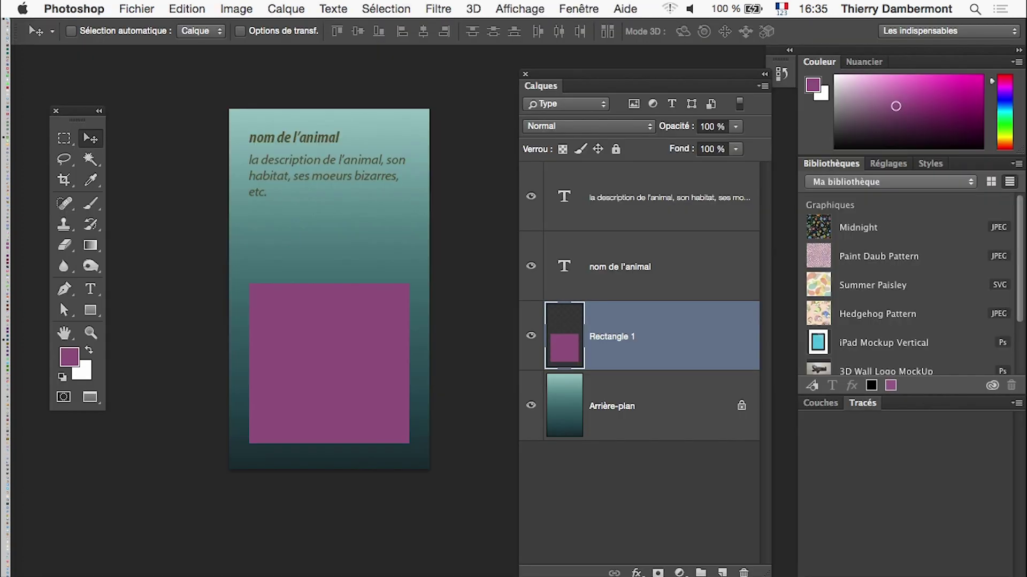
# Step: Reopen the Variables definitions, check each layer's variable, and close the dialog
pyautogui.click(236, 9)
pyautogui.moveTo(253, 288)
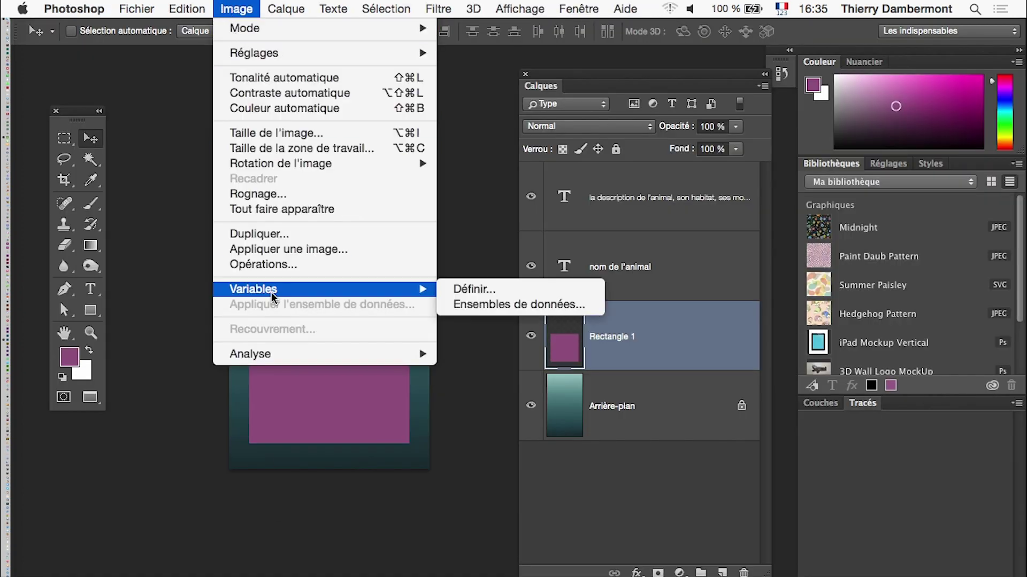
pyautogui.click(470, 291)
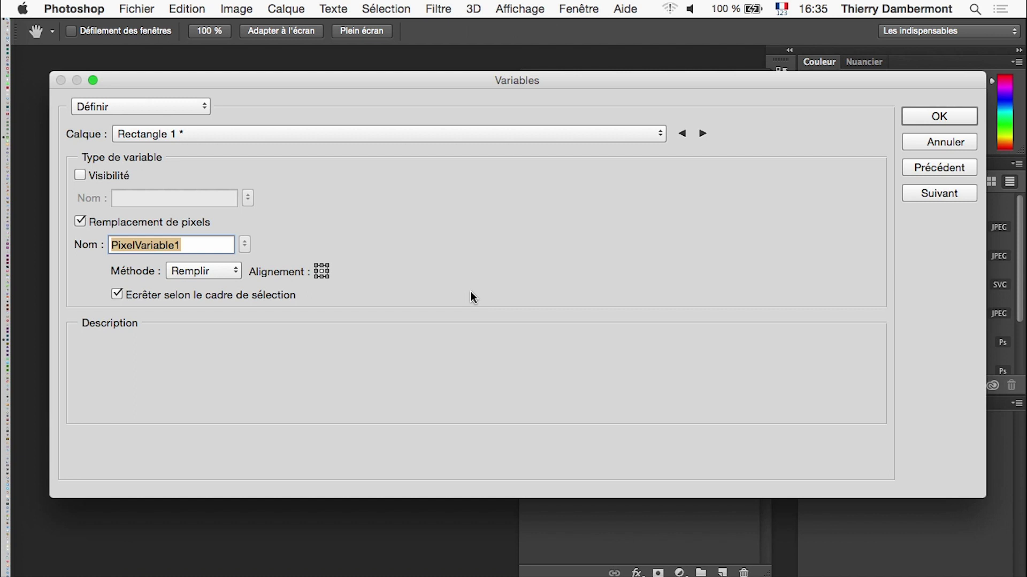
pyautogui.click(702, 134)
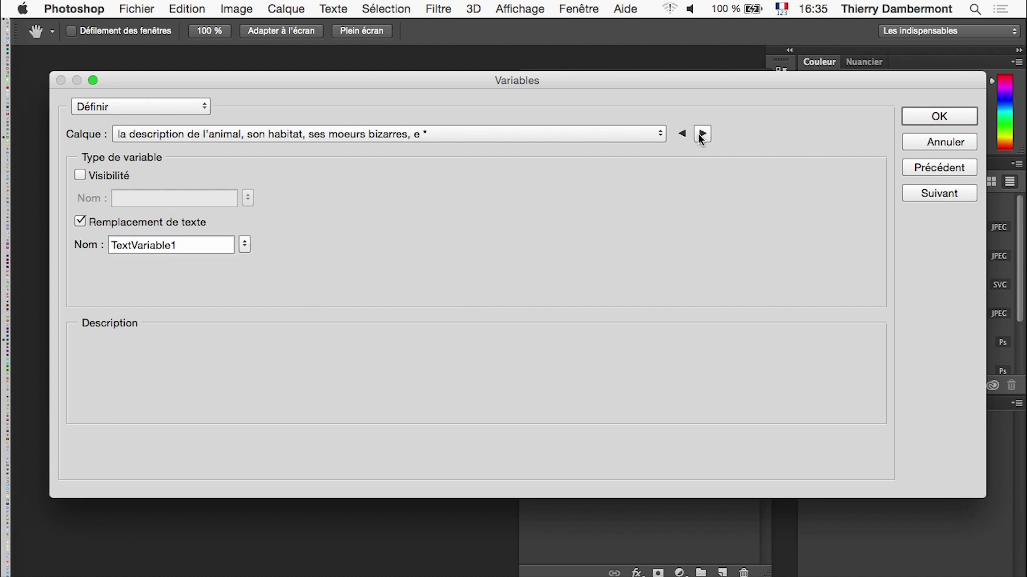
pyautogui.click(702, 134)
pyautogui.click(702, 133)
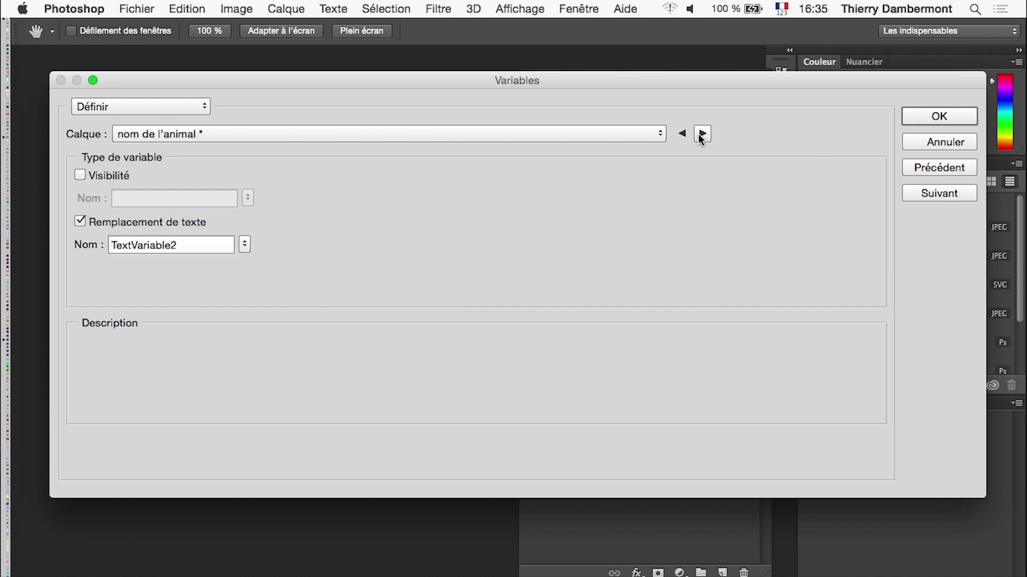
pyautogui.click(702, 133)
pyautogui.click(702, 134)
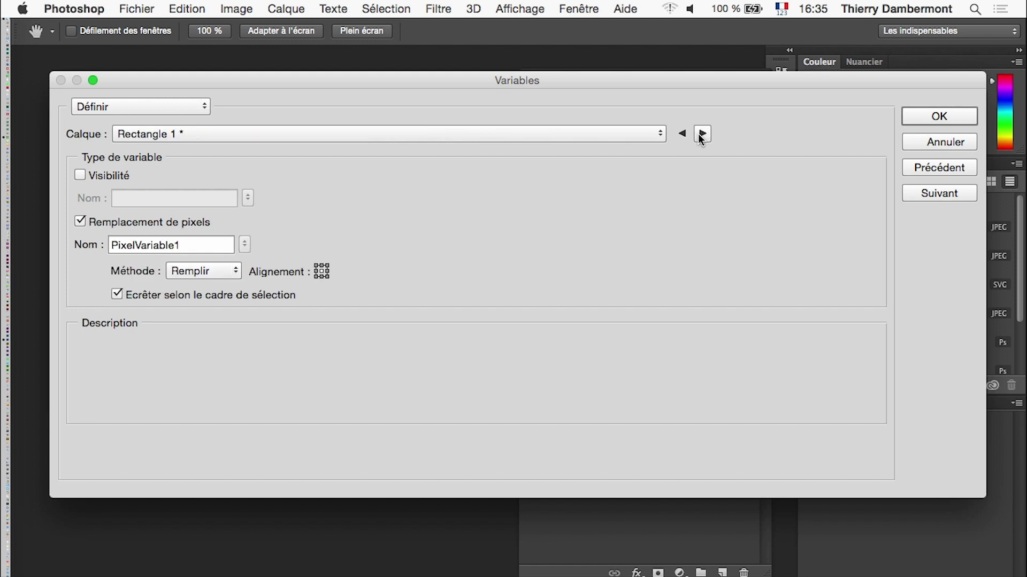
pyautogui.click(702, 134)
pyautogui.click(702, 134)
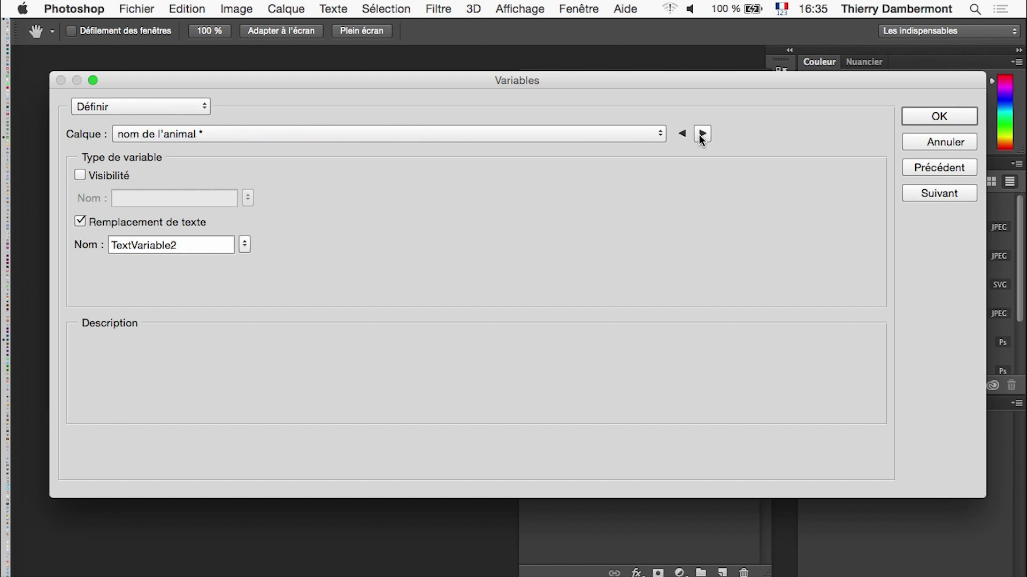
pyautogui.click(702, 133)
pyautogui.click(702, 134)
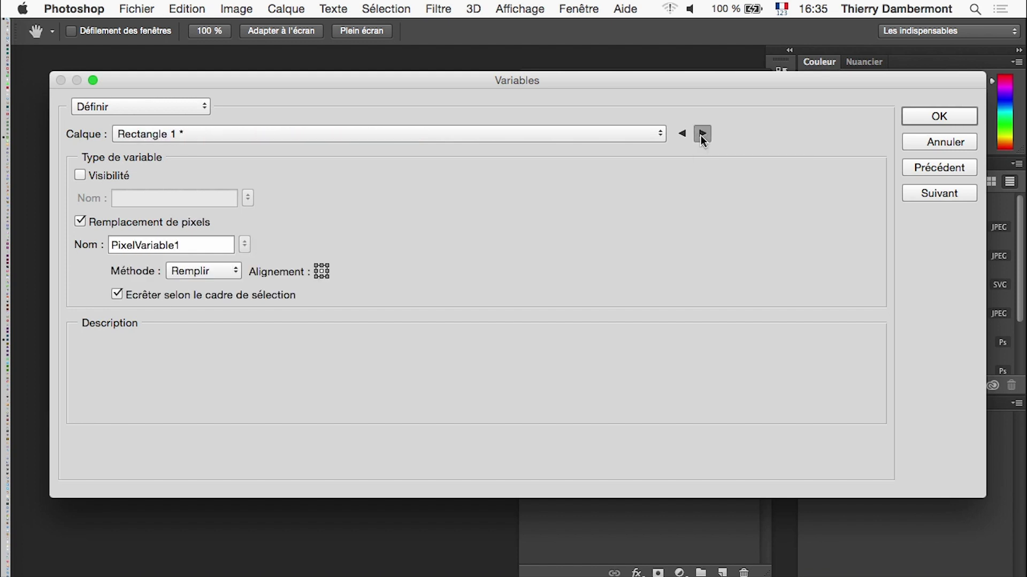
pyautogui.click(702, 134)
pyautogui.click(702, 134)
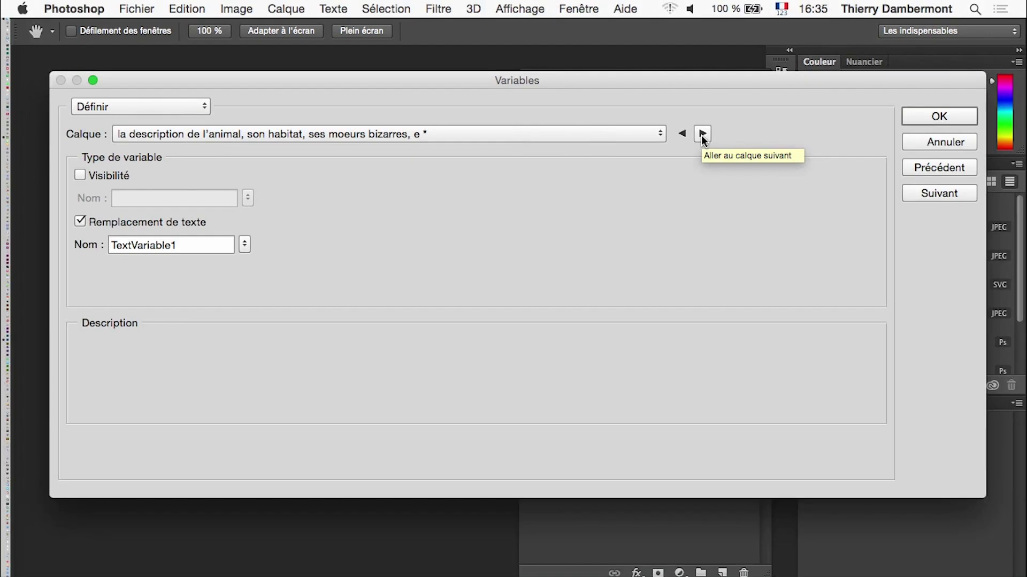
pyautogui.click(702, 135)
pyautogui.click(703, 135)
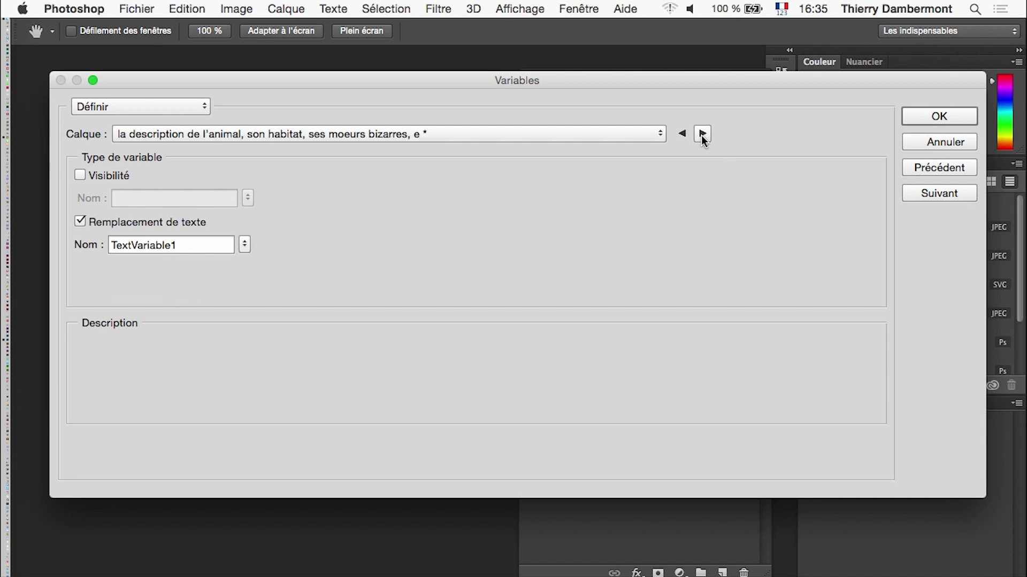
pyautogui.click(939, 142)
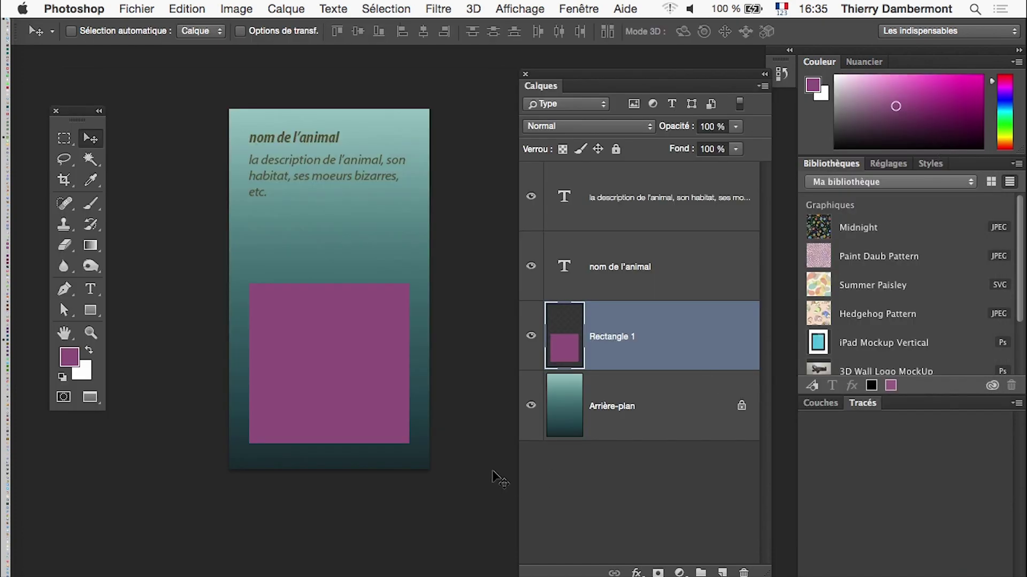
# Step: Draw Rectangle 2 at the card's lower right and move it below Rectangle 1
pyautogui.click(661, 222)
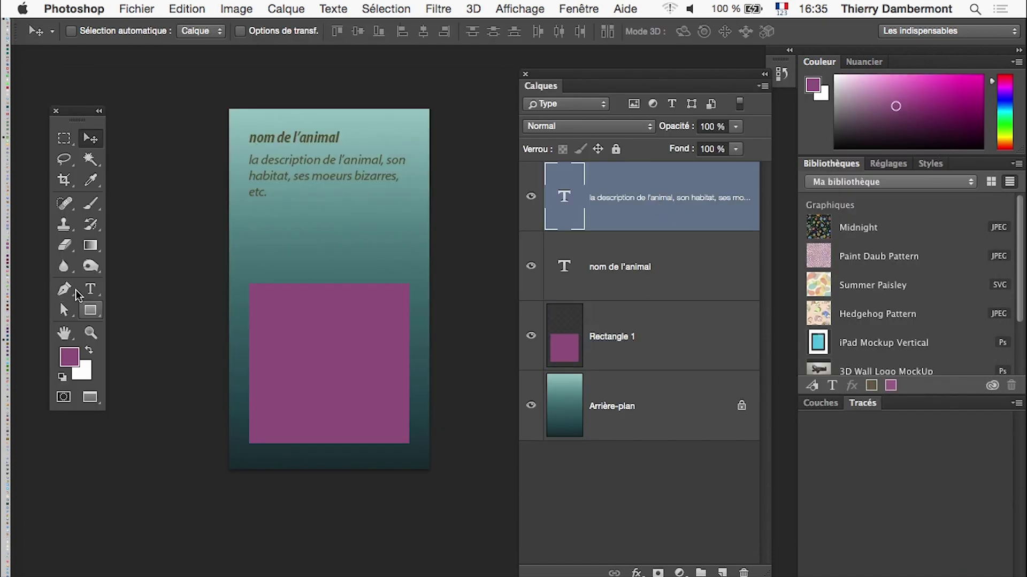
pyautogui.click(91, 310)
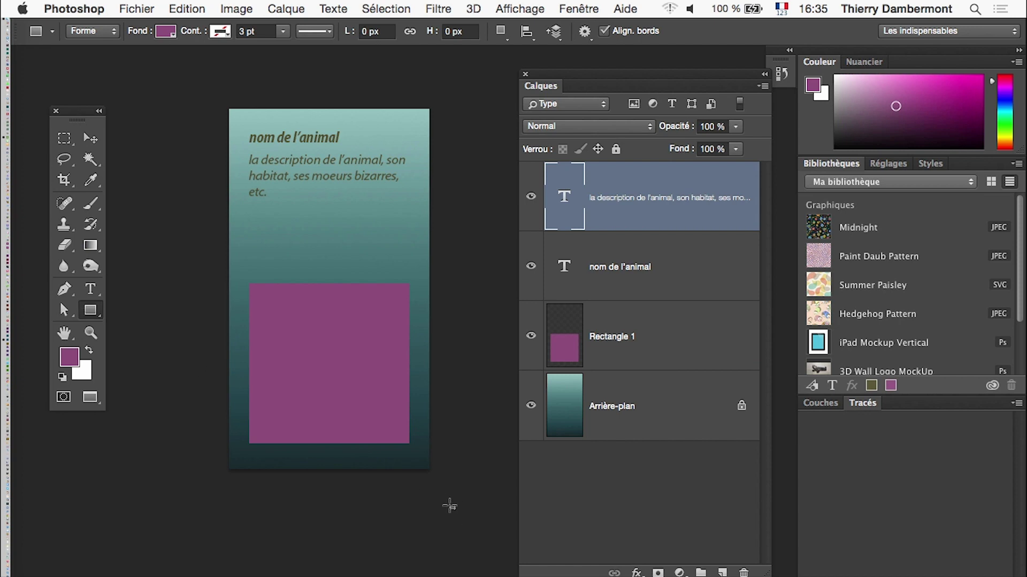
pyautogui.moveTo(454, 508); pyautogui.dragTo(366, 357)
pyautogui.moveTo(651, 201)
pyautogui.mouseDown()
pyautogui.moveTo(660, 461)
pyautogui.moveTo(653, 430)
pyautogui.mouseUp()
# Step: Fill Rectangle 2 with lime green and collapse the Properties panel
pyautogui.click(134, 455)
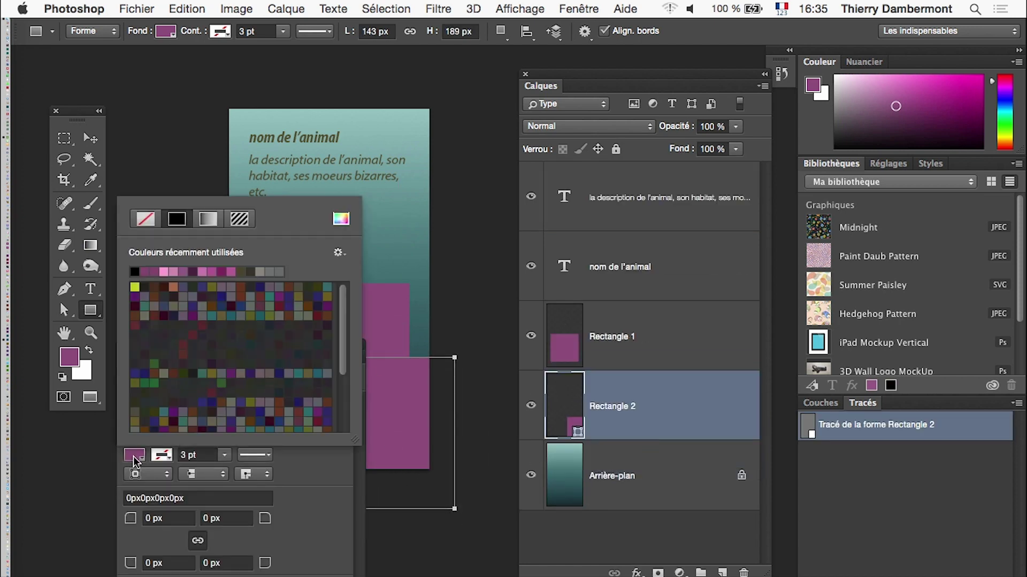
pyautogui.click(135, 288)
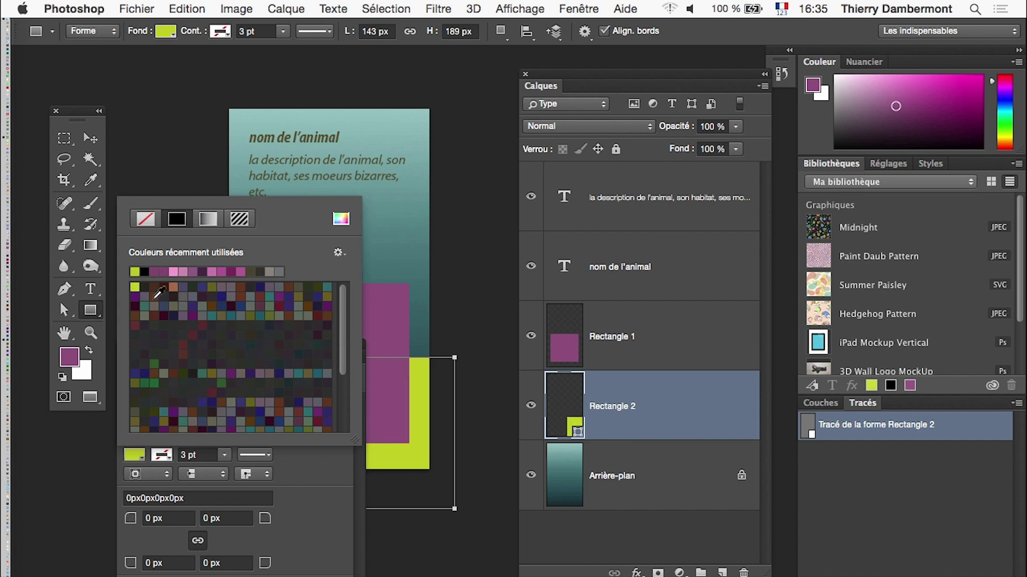
pyautogui.click(91, 138)
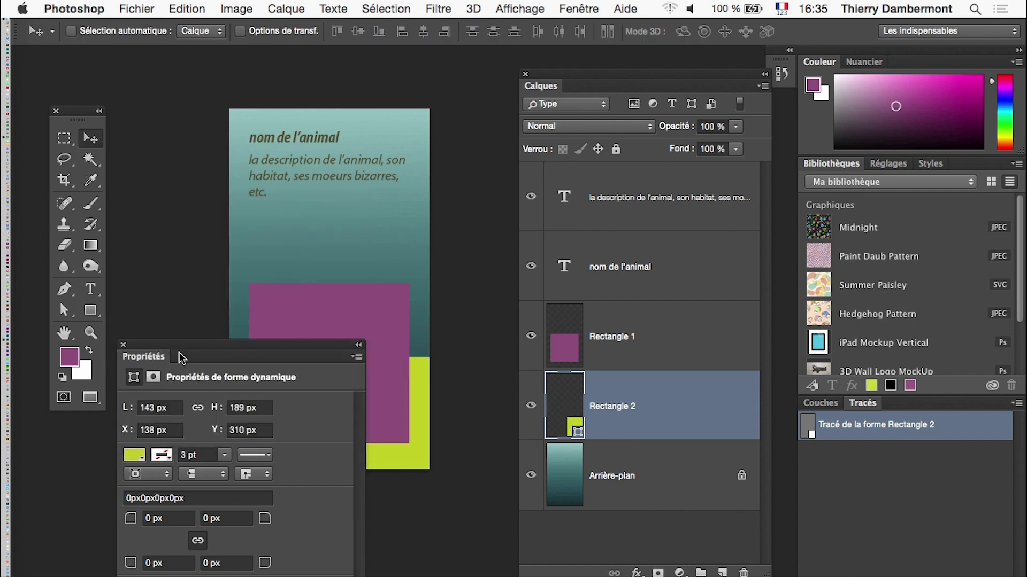
pyautogui.moveTo(182, 357); pyautogui.dragTo(221, 543)
pyautogui.doubleClick(221, 543)
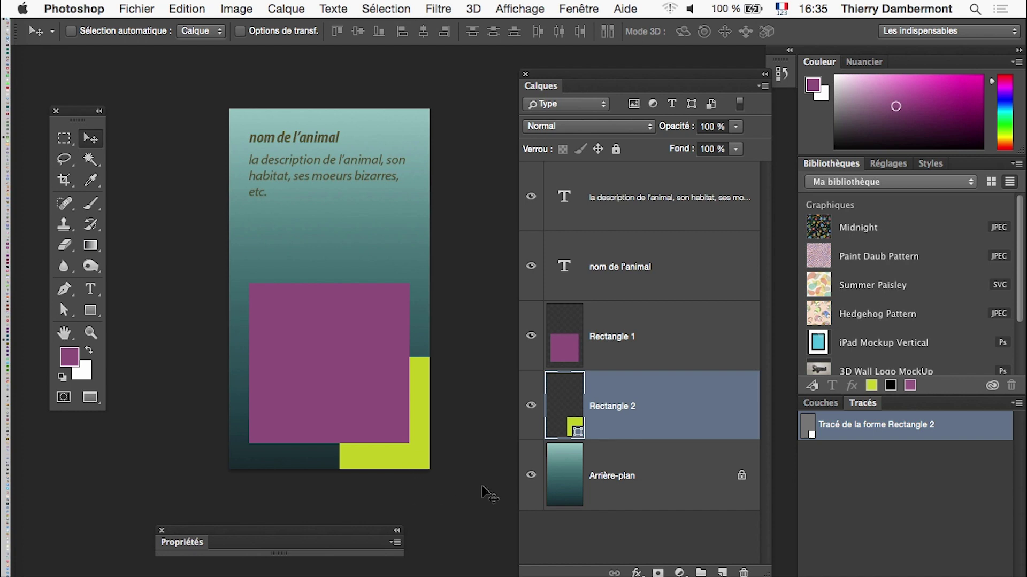
pyautogui.click(237, 9)
pyautogui.moveTo(252, 288)
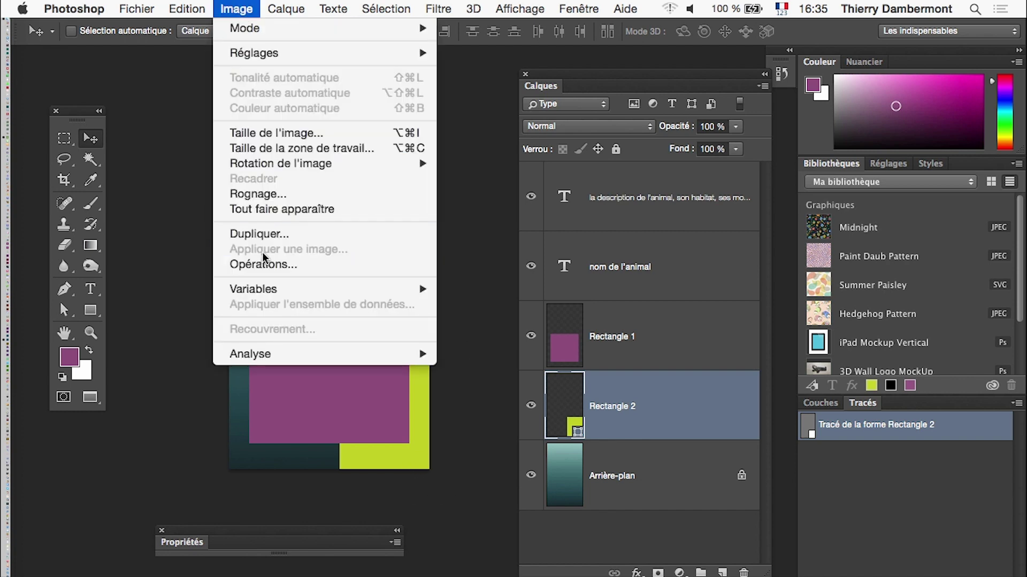
# Step: Step through the layers in the Variables dialog to verify the text variables, then click OK
pyautogui.click(452, 290)
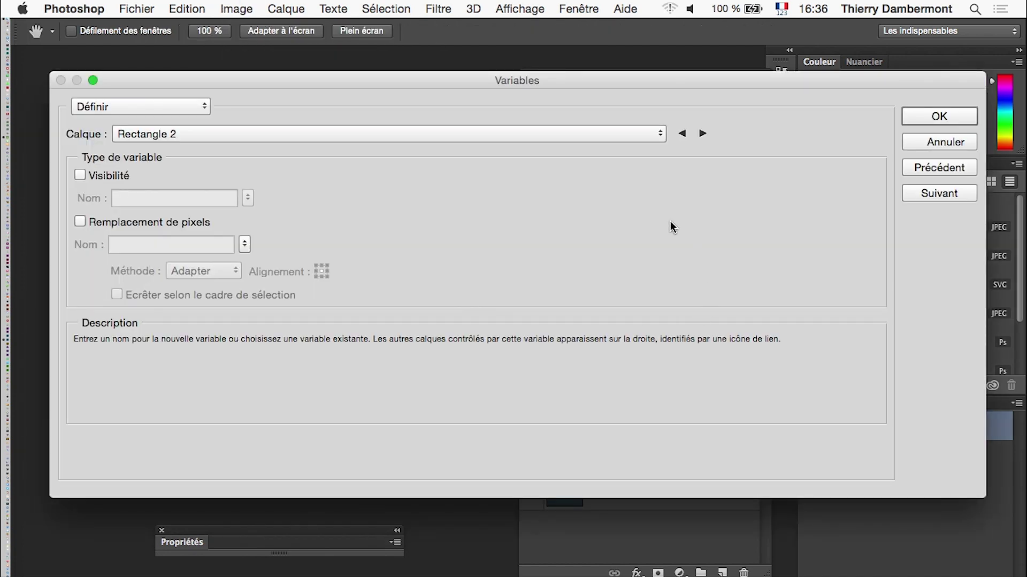
pyautogui.click(702, 134)
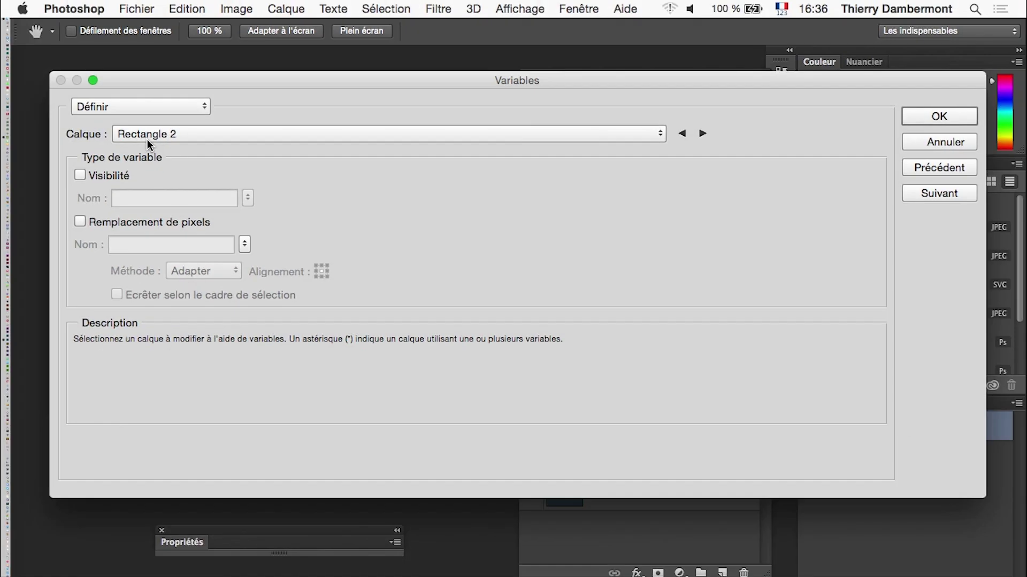
pyautogui.click(683, 134)
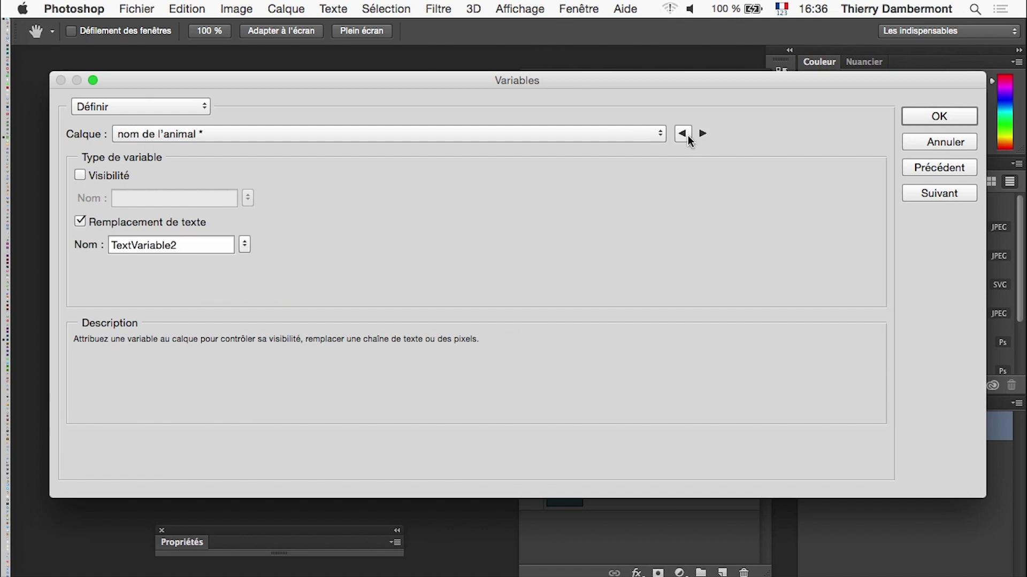
pyautogui.click(683, 135)
pyautogui.click(683, 134)
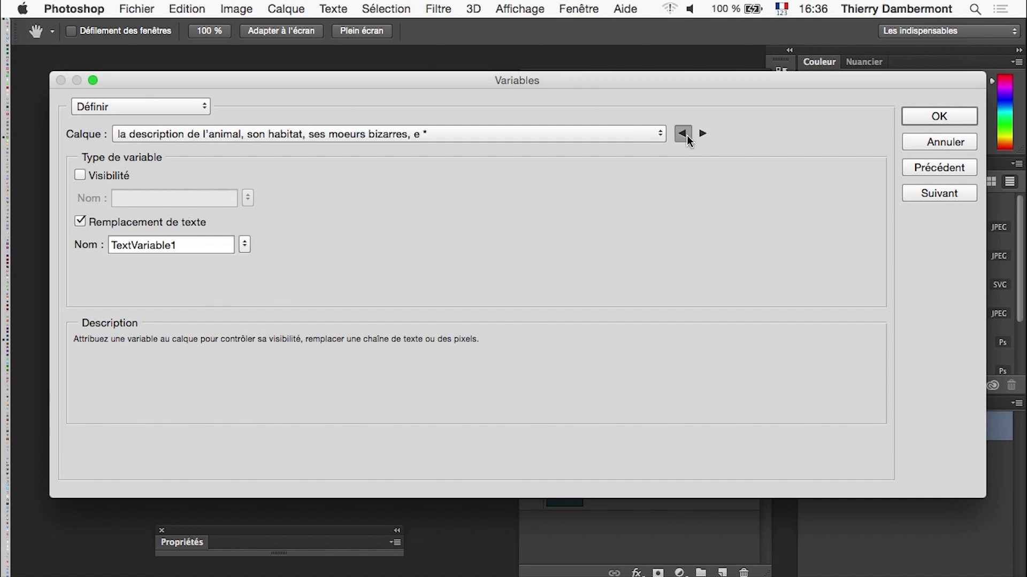
pyautogui.click(683, 135)
pyautogui.click(931, 118)
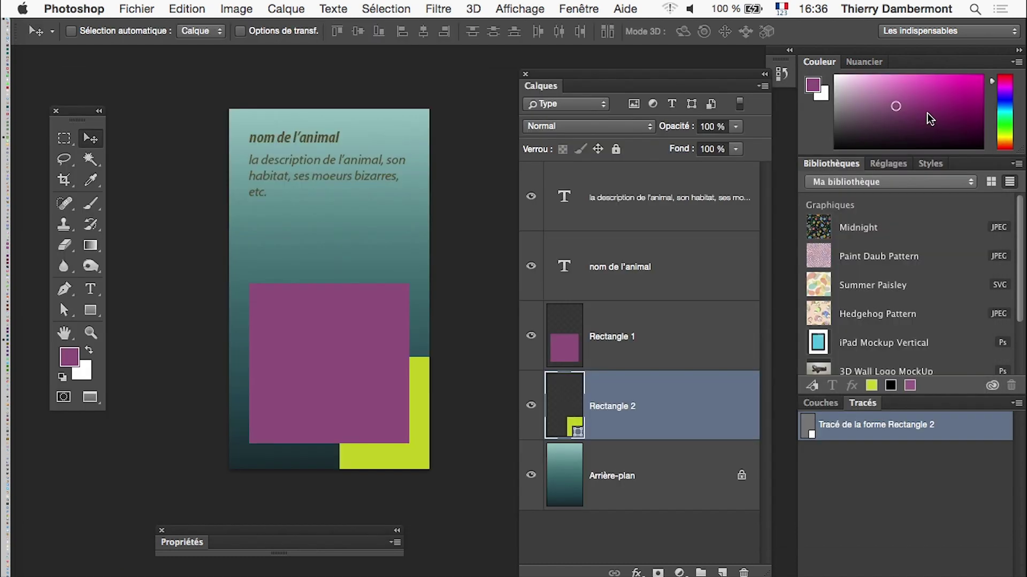
# Step: Close the floating Propriétés panel and switch to Finder
pyautogui.click(137, 9)
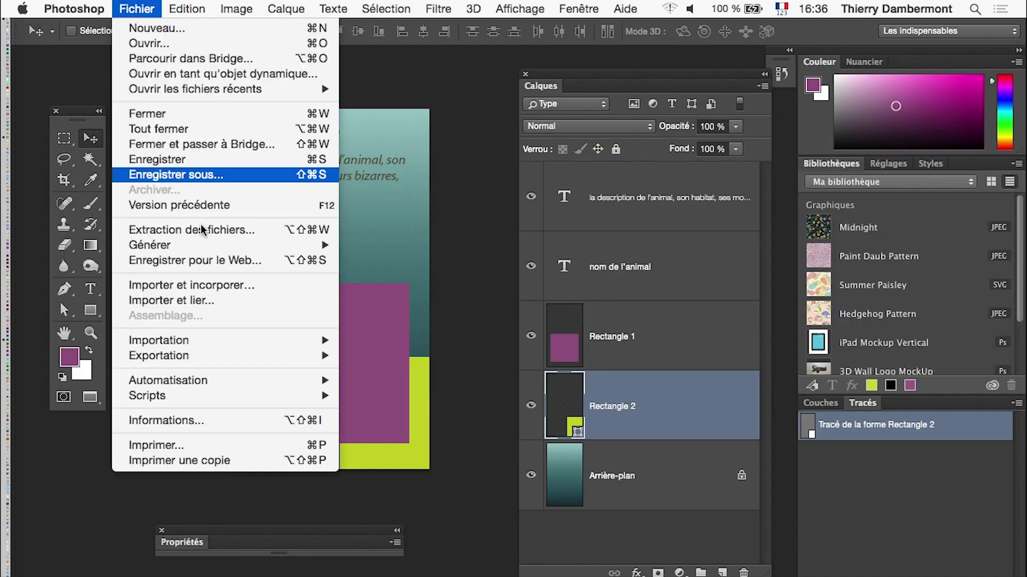
pyautogui.click(369, 277)
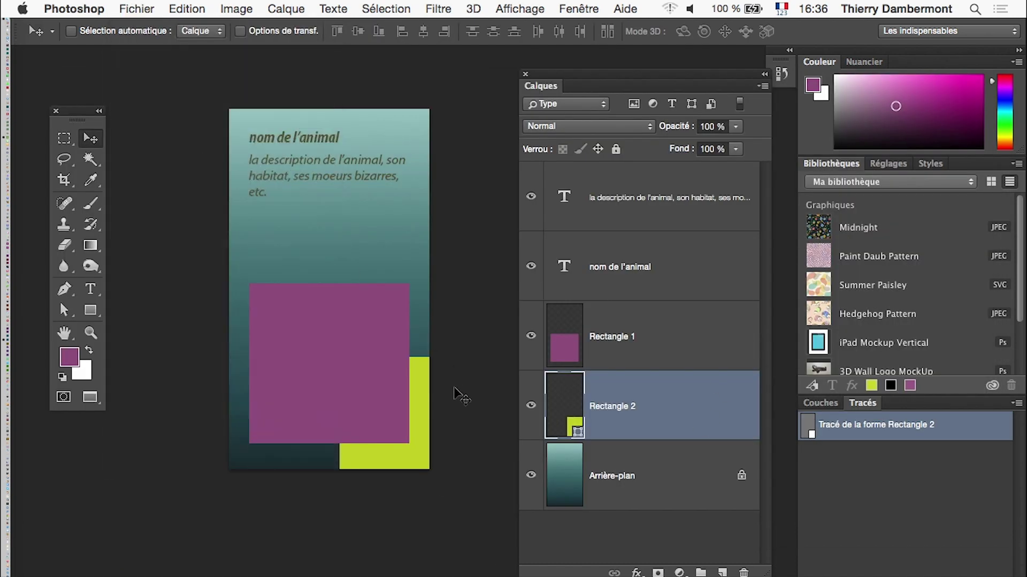
pyautogui.moveTo(299, 572); pyautogui.dragTo(309, 554)
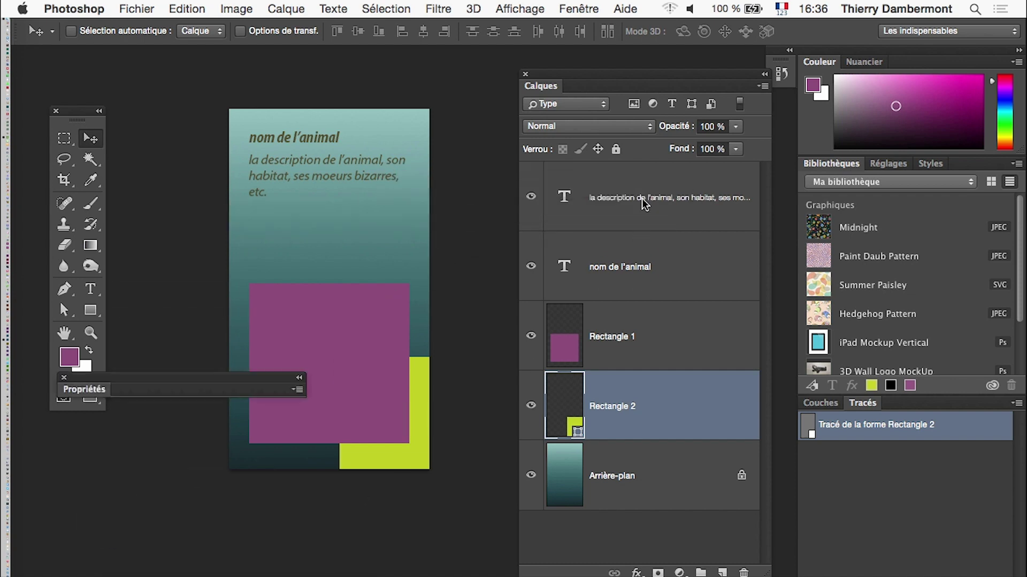
pyautogui.click(138, 548)
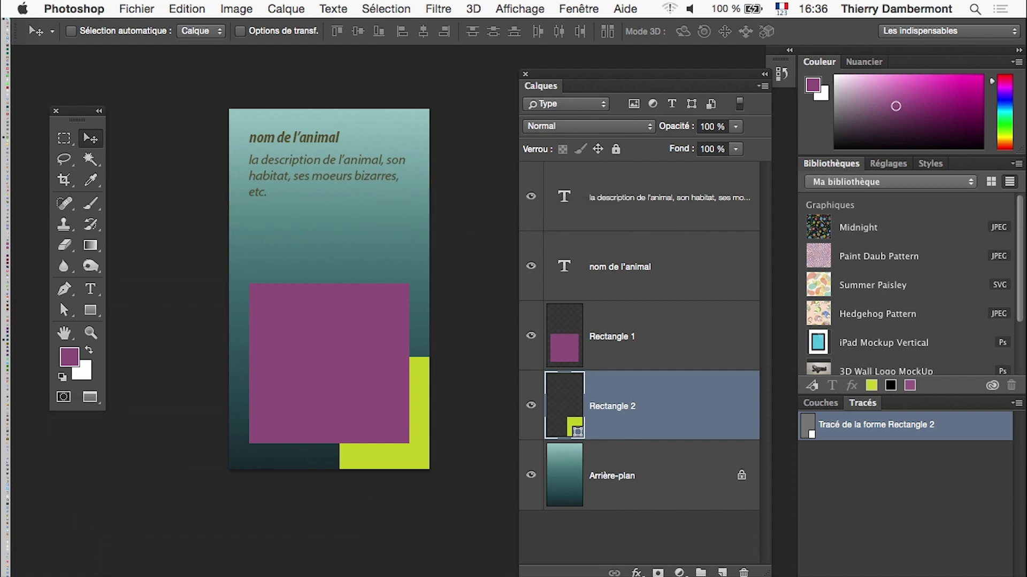
pyautogui.press('super+Tab')
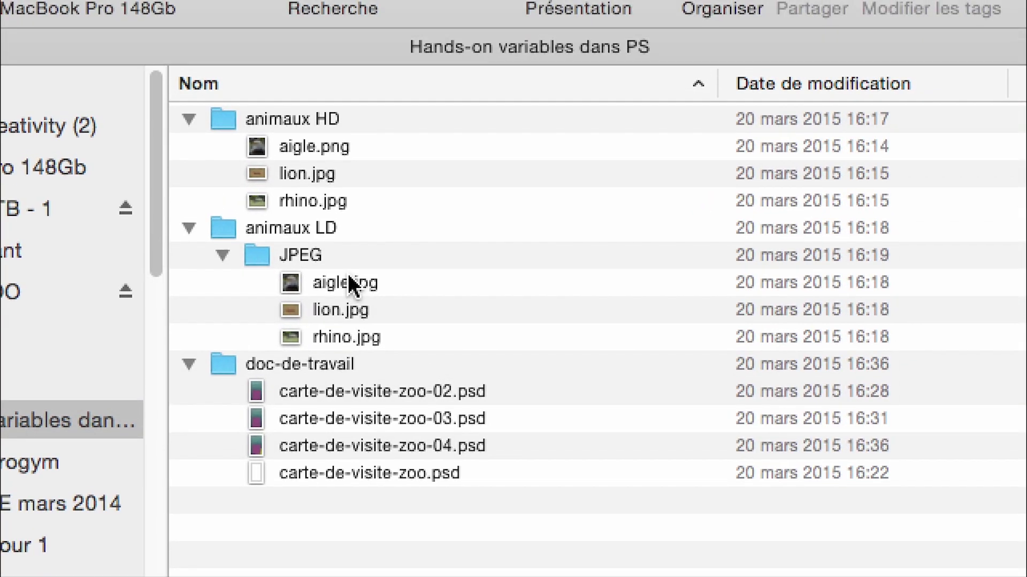
# Step: Move aigle.jpg, lion.jpg and rhino.jpg from animaux LD/JPEG into doc-de-travail and verify them
pyautogui.click(347, 282)
pyautogui.keyDown('shift'); pyautogui.click(347, 336); pyautogui.keyUp('shift')
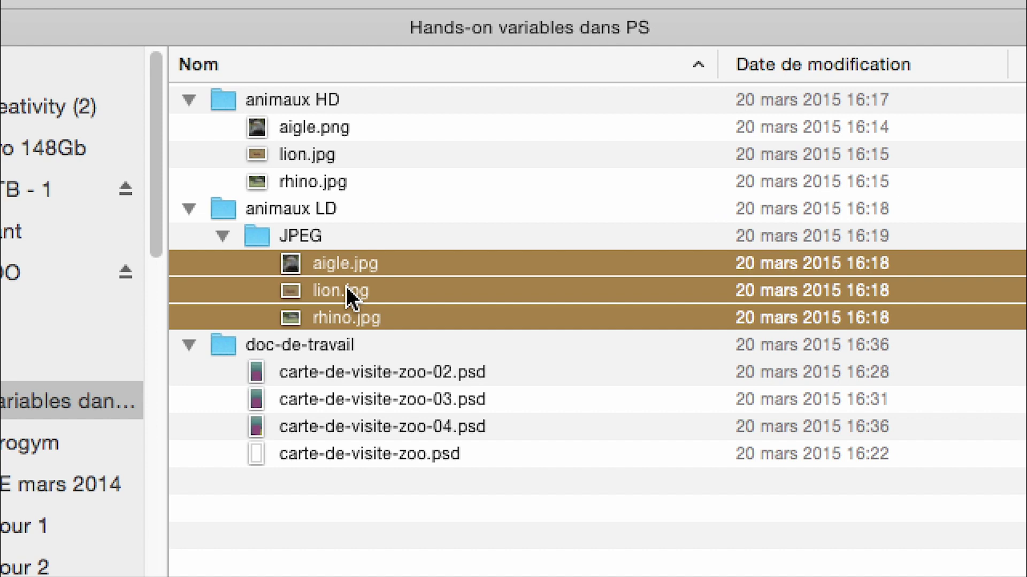
pyautogui.moveTo(346, 287); pyautogui.dragTo(338, 321)
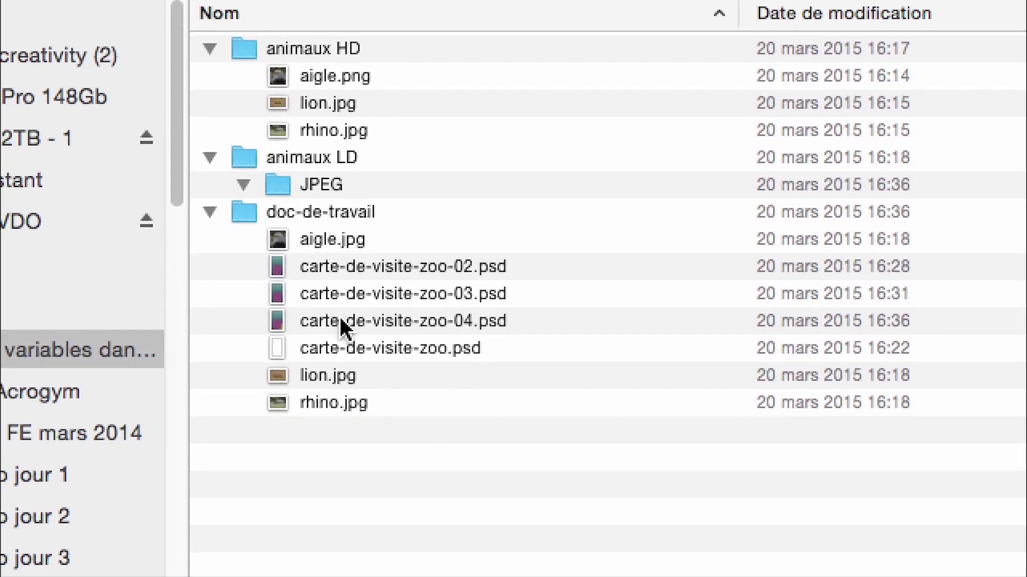
pyautogui.click(343, 321)
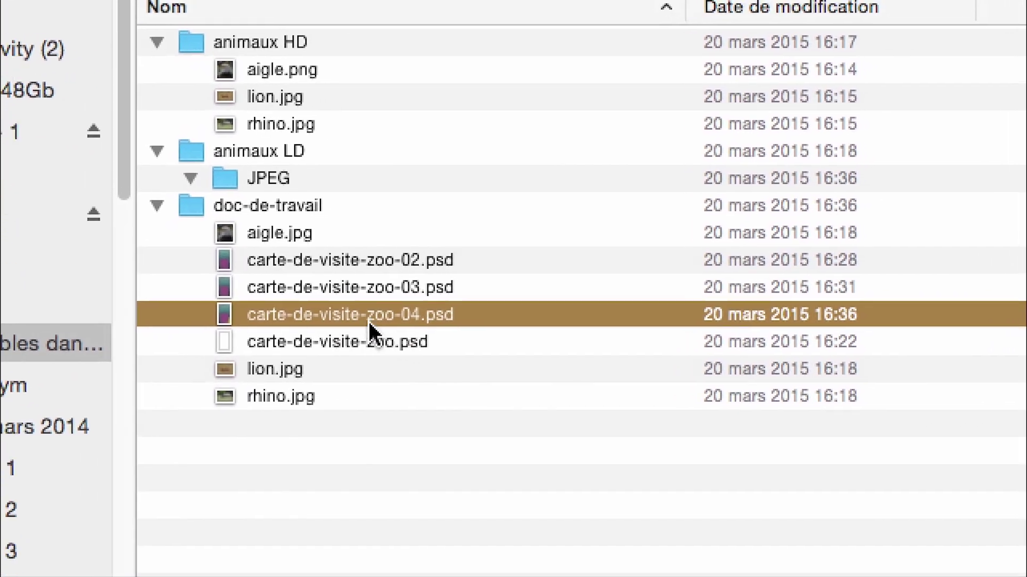
pyautogui.click(315, 239)
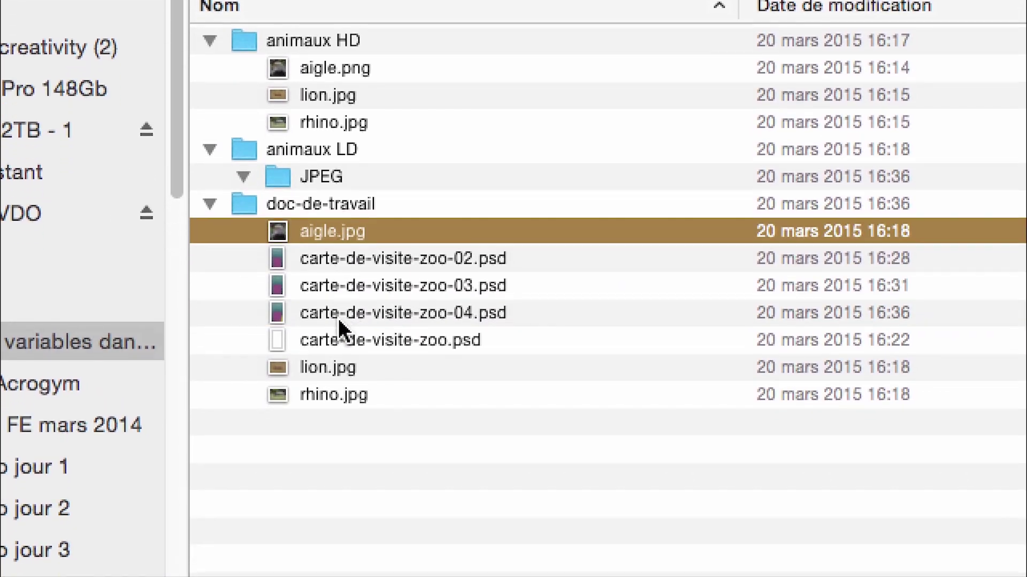
pyautogui.click(340, 338)
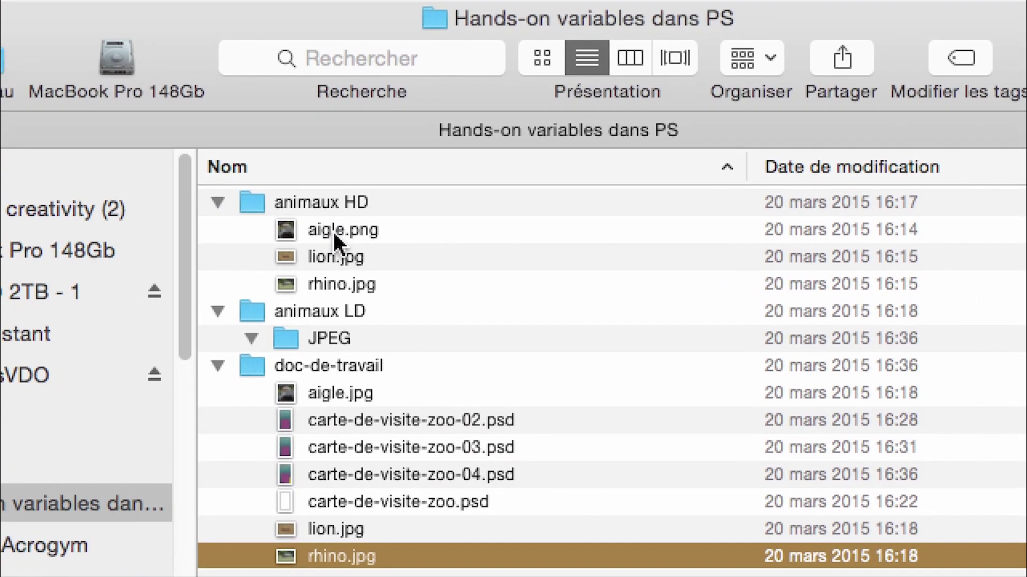
# Step: Compress the animaux HD folder to animaux HD.zip, then place the folder in the trash
pyautogui.click(333, 233)
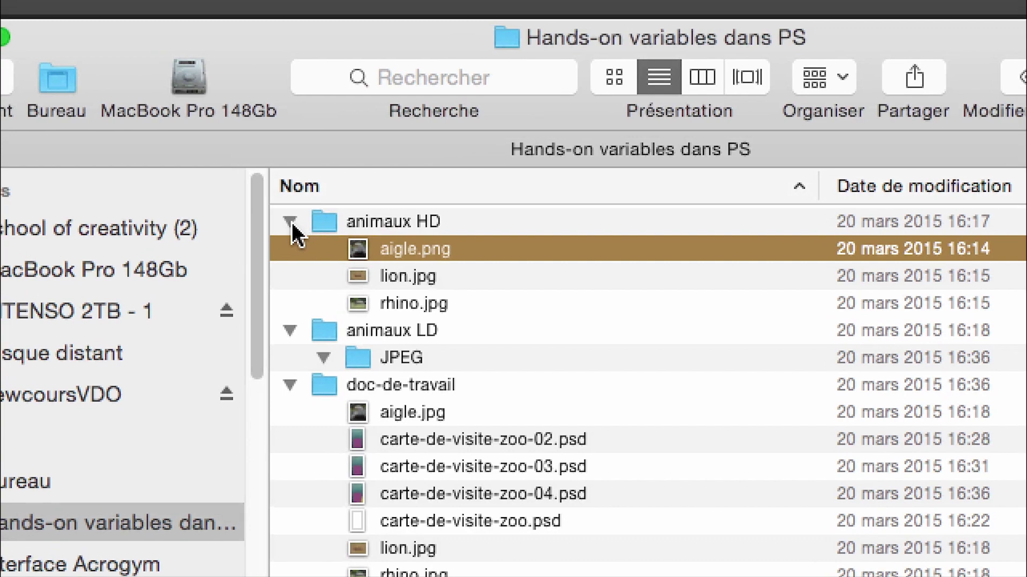
pyautogui.click(230, 204)
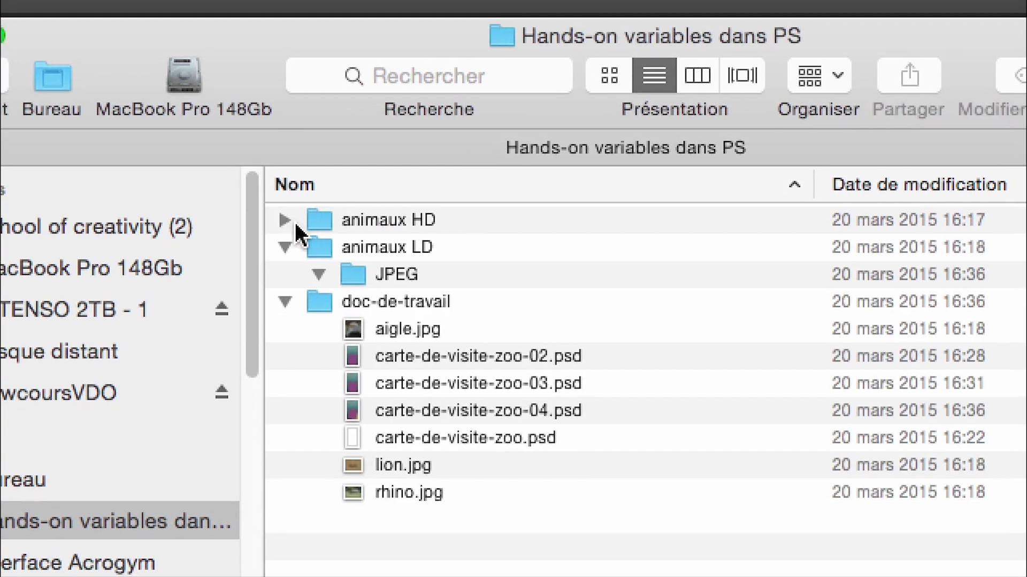
pyautogui.click(295, 224)
pyautogui.rightClick(296, 224)
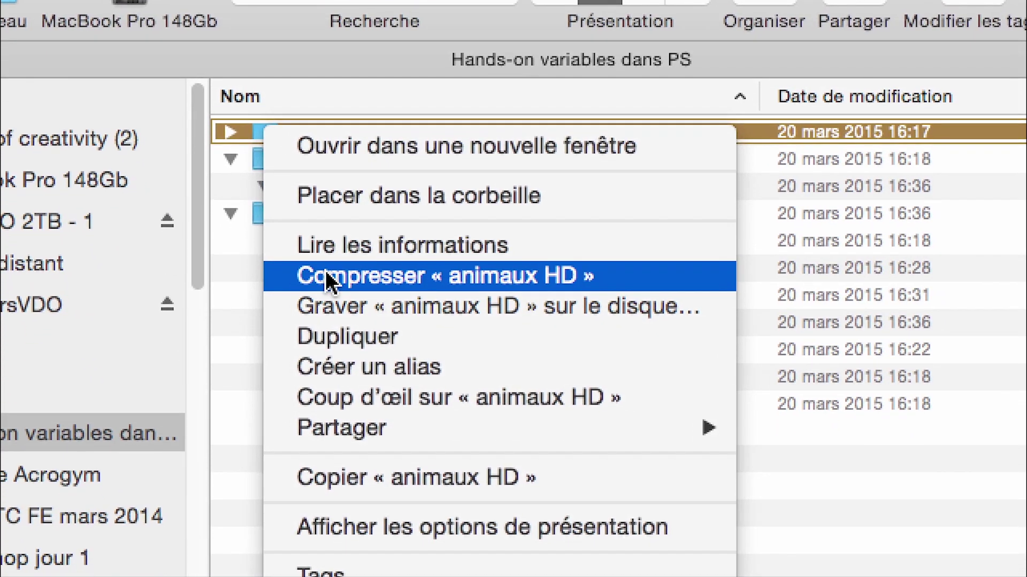
pyautogui.click(331, 291)
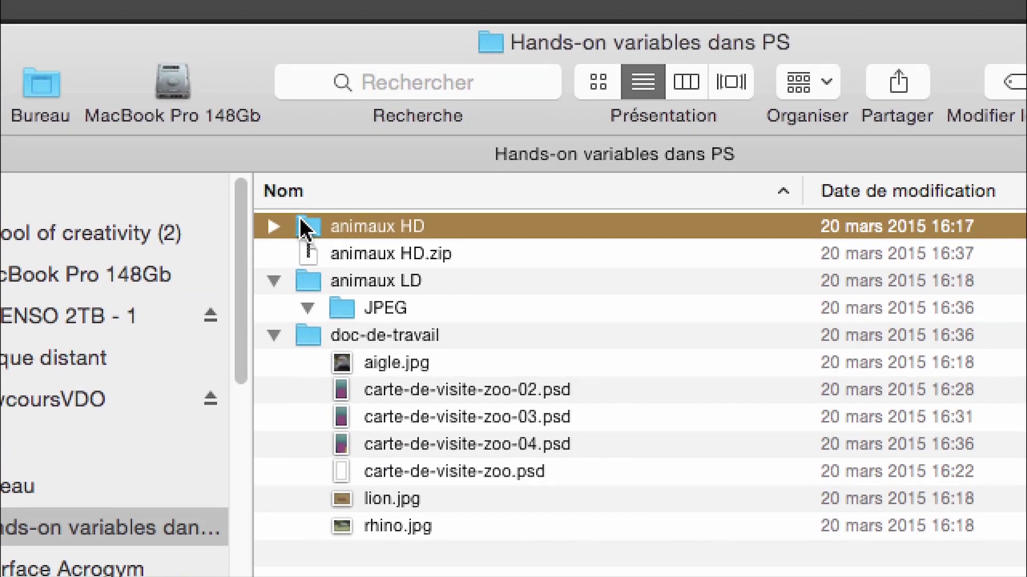
pyautogui.rightClick(307, 193)
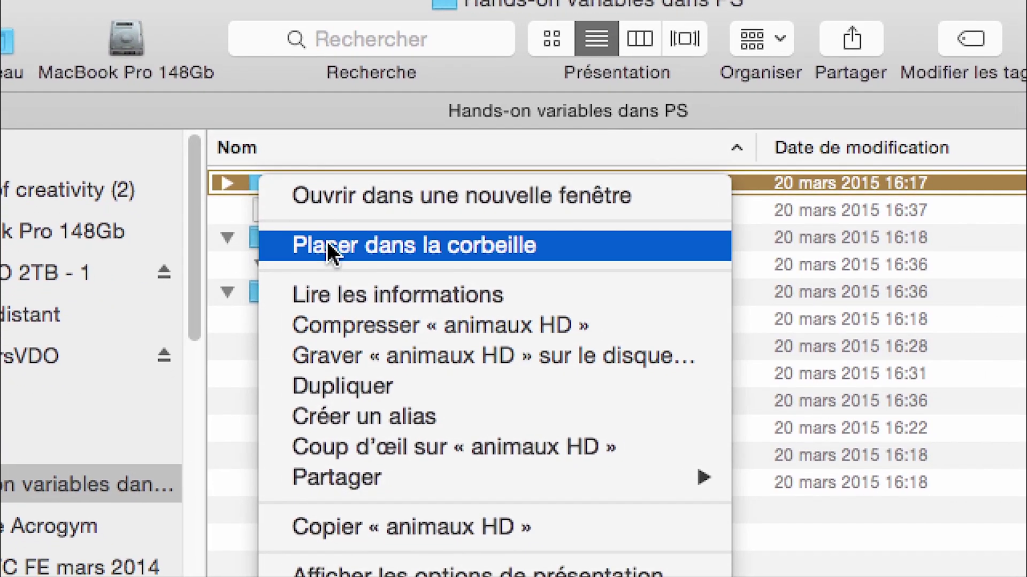
pyautogui.click(328, 249)
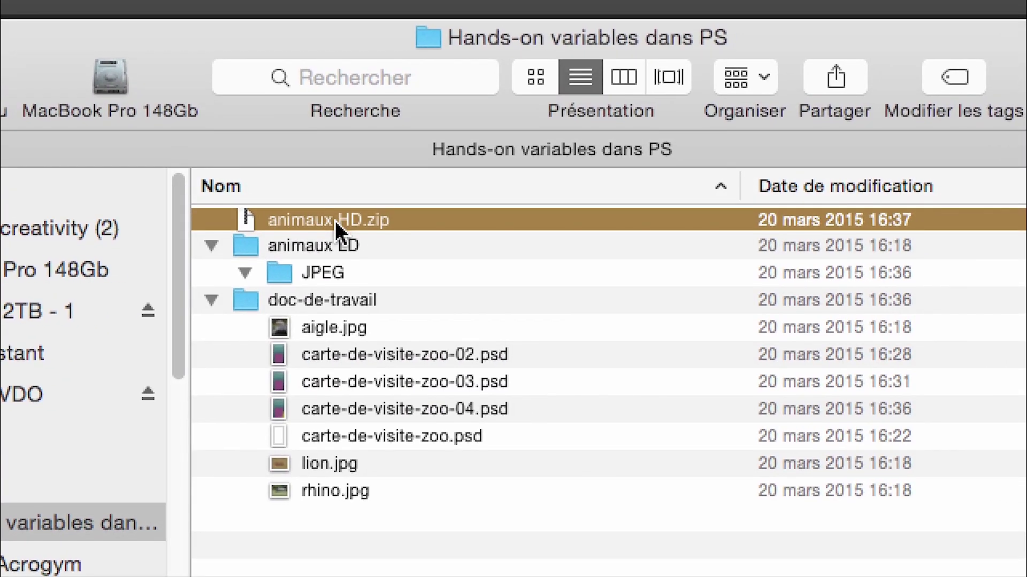
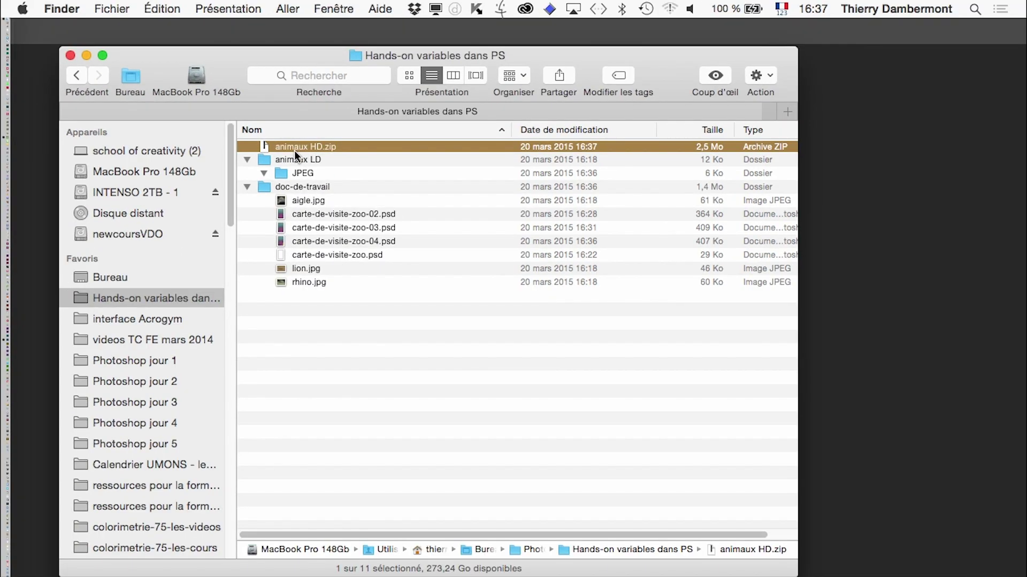
# Step: Clear the Finder selection, switch to Photoshop's zoo card template and open the Image menu
pyautogui.click(381, 340)
pyautogui.press('super+Tab')
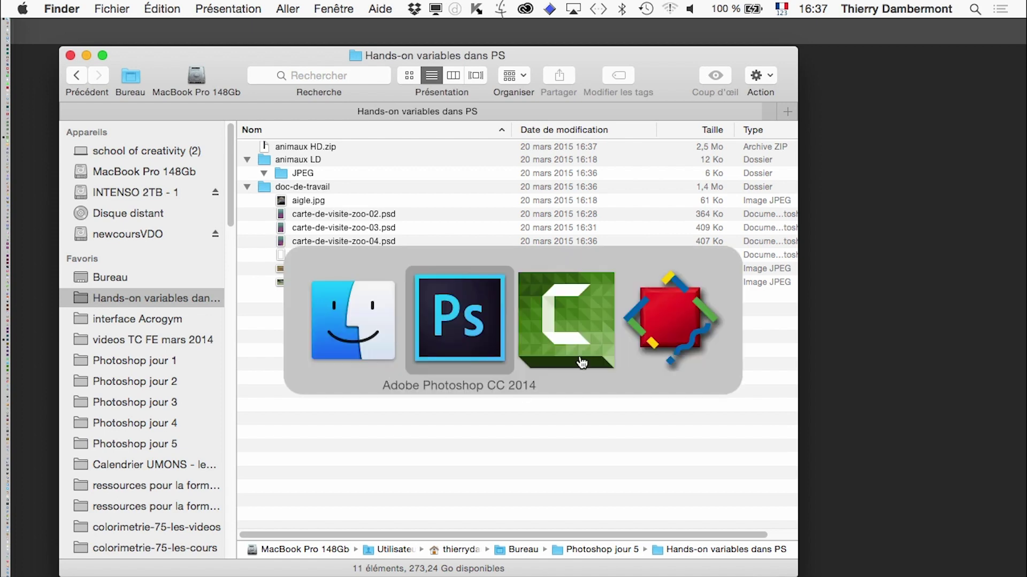
pyautogui.click(248, 6)
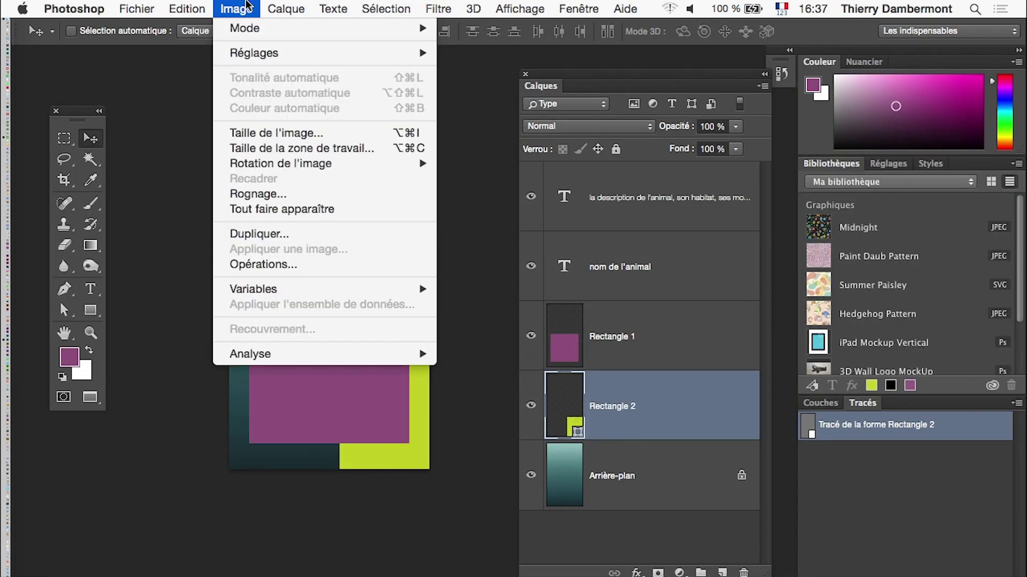
pyautogui.moveTo(46, 271)
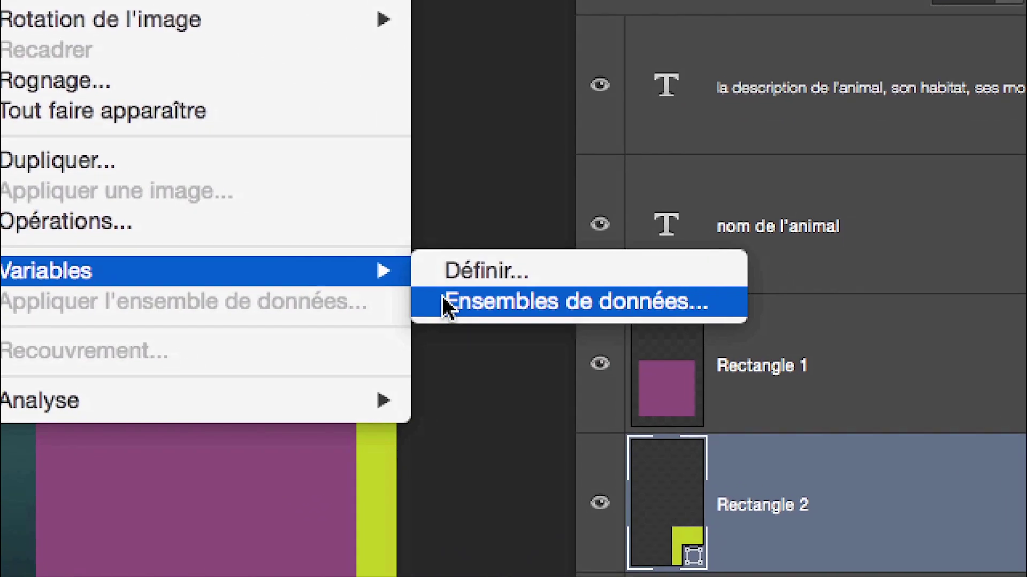
# Step: Open Variables on the Ensembles de données page, checking Définir, and narrow the dialog
pyautogui.click(446, 302)
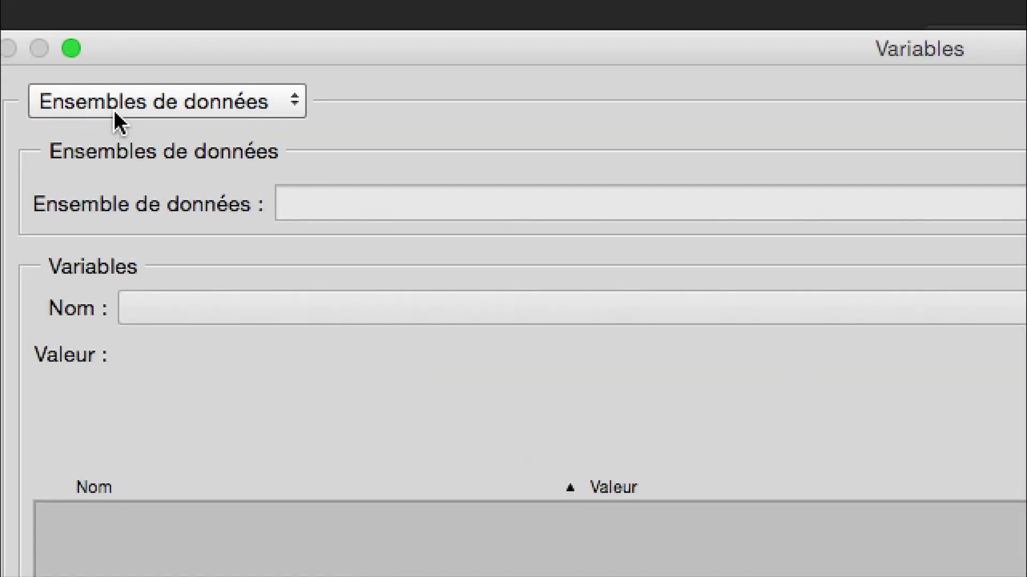
pyautogui.click(115, 111)
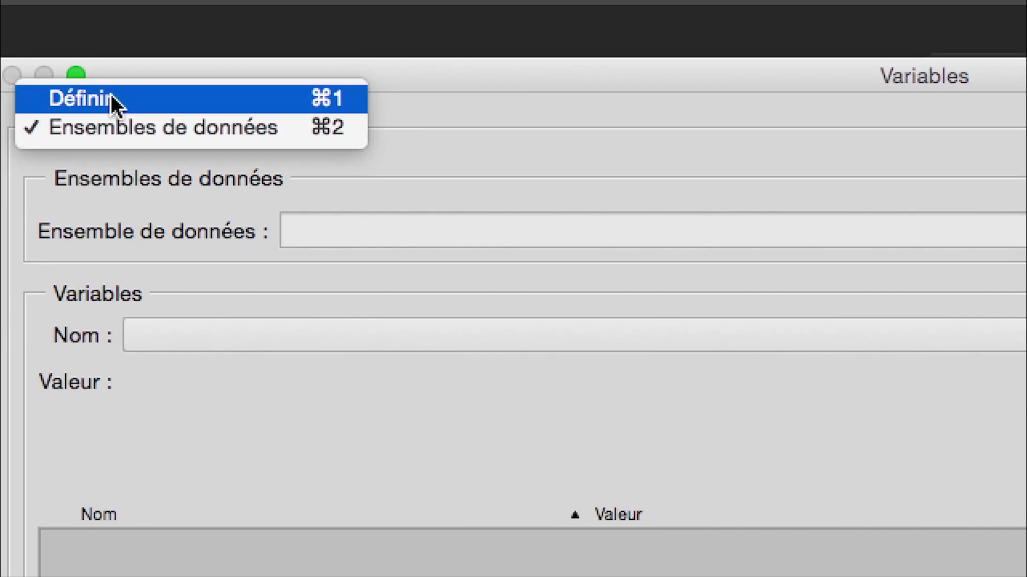
pyautogui.click(111, 97)
pyautogui.click(110, 110)
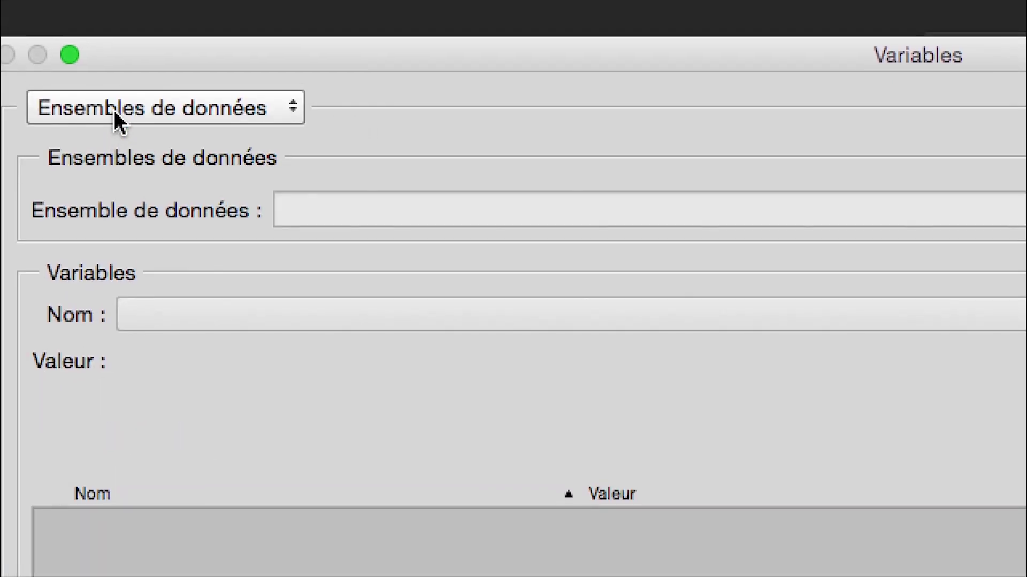
pyautogui.click(114, 110)
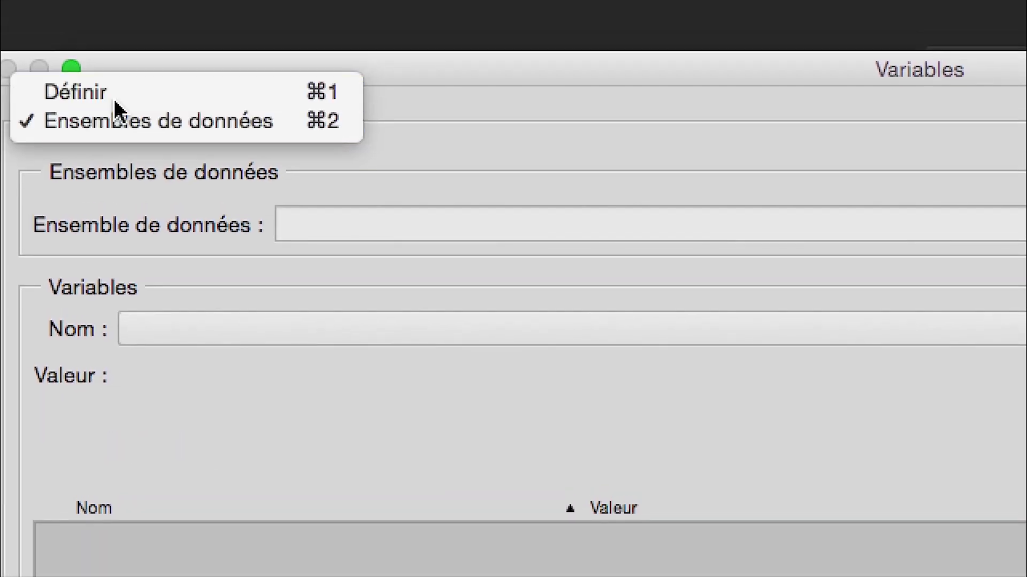
pyautogui.click(114, 92)
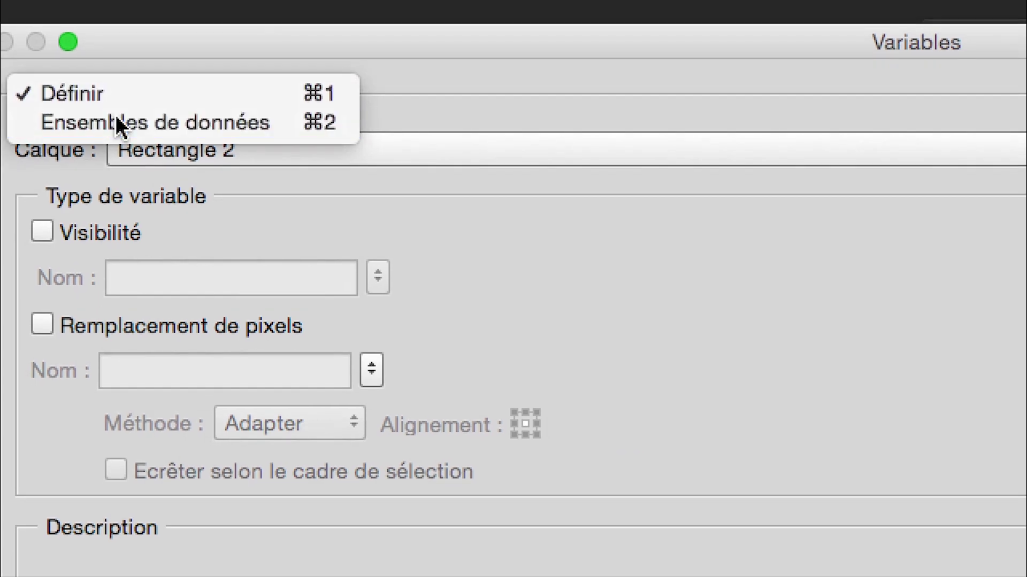
pyautogui.click(115, 121)
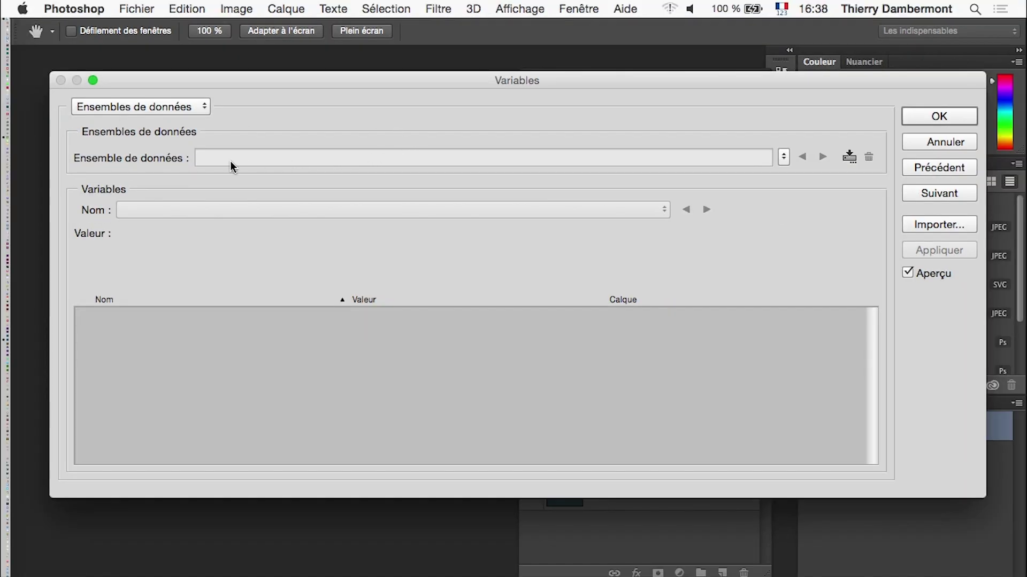
pyautogui.moveTo(984, 496); pyautogui.dragTo(782, 503)
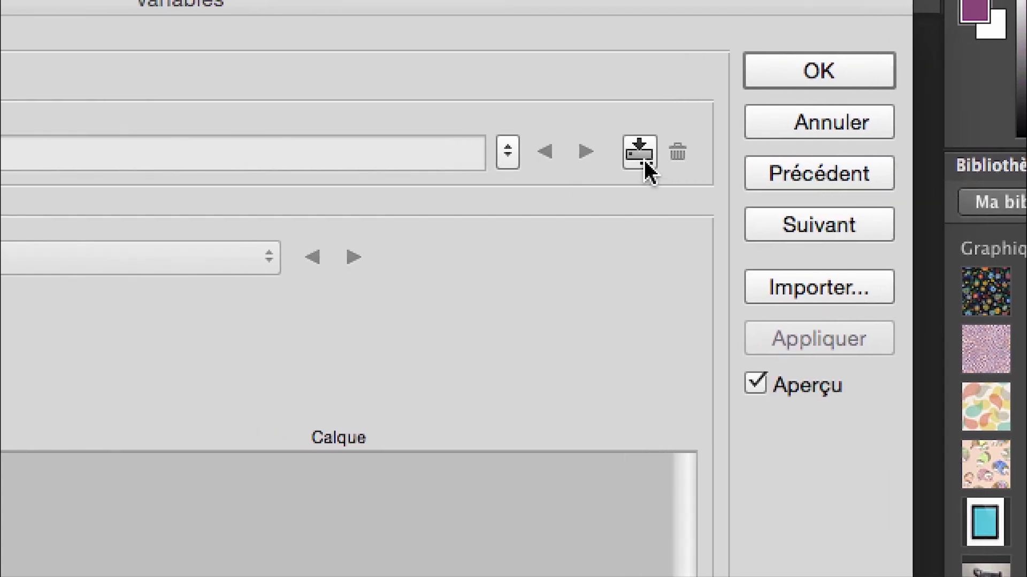
# Step: Add a new data set and rename it 'fiche lion', then switch to the Finder folder
pyautogui.click(621, 155)
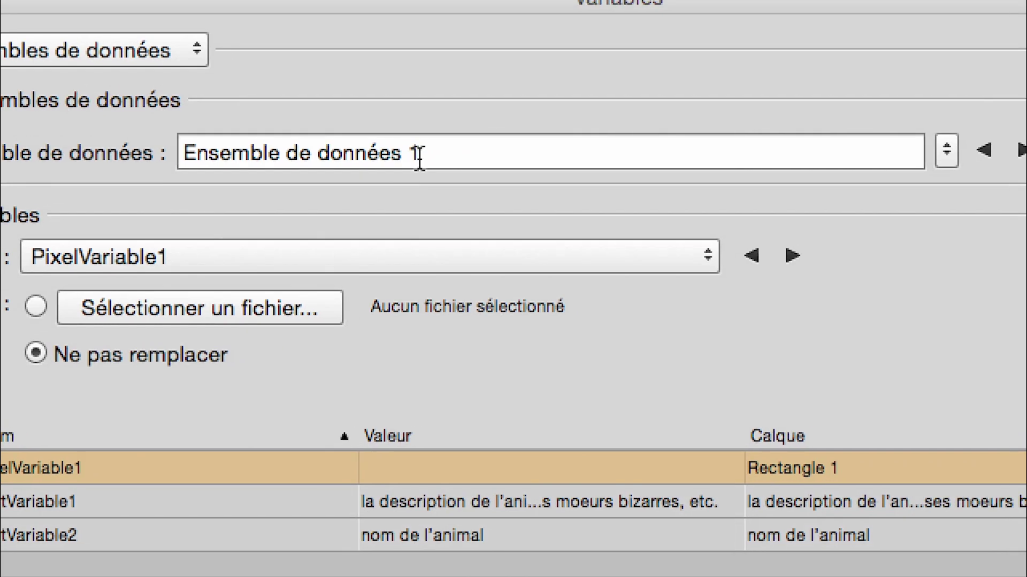
pyautogui.moveTo(467, 155); pyautogui.dragTo(338, 166)
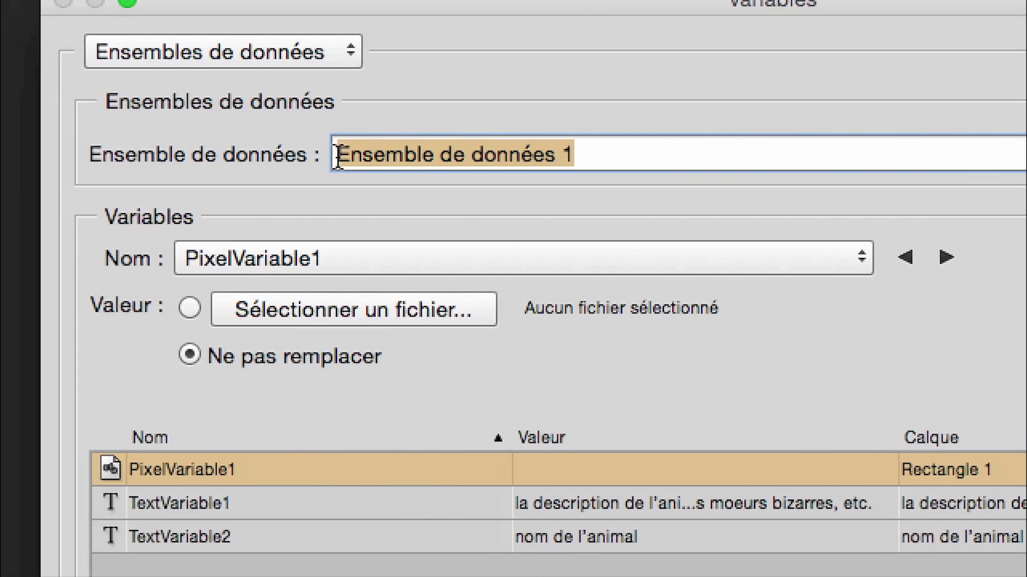
pyautogui.write('lion')
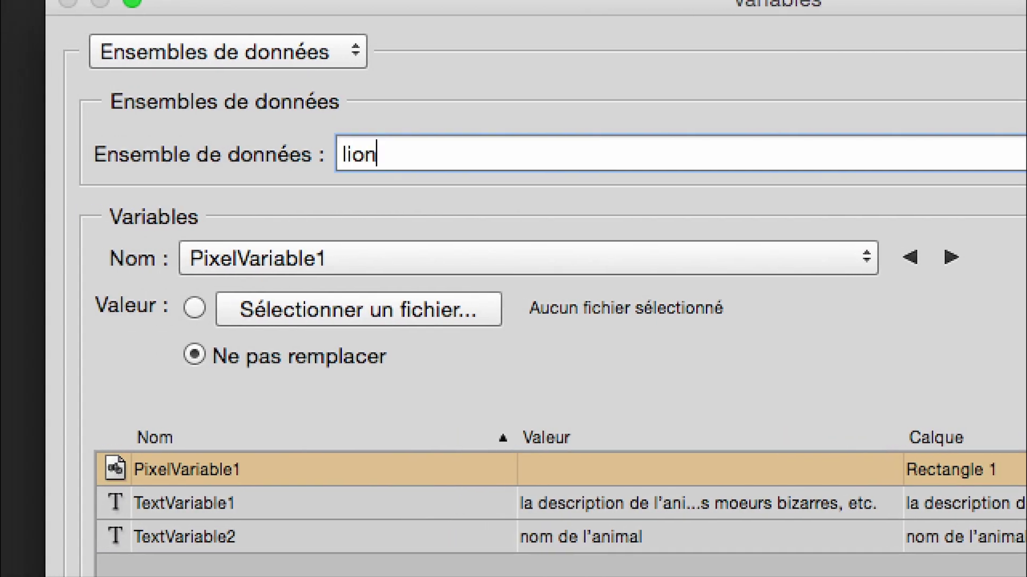
pyautogui.doubleClick(339, 158)
pyautogui.click(338, 159)
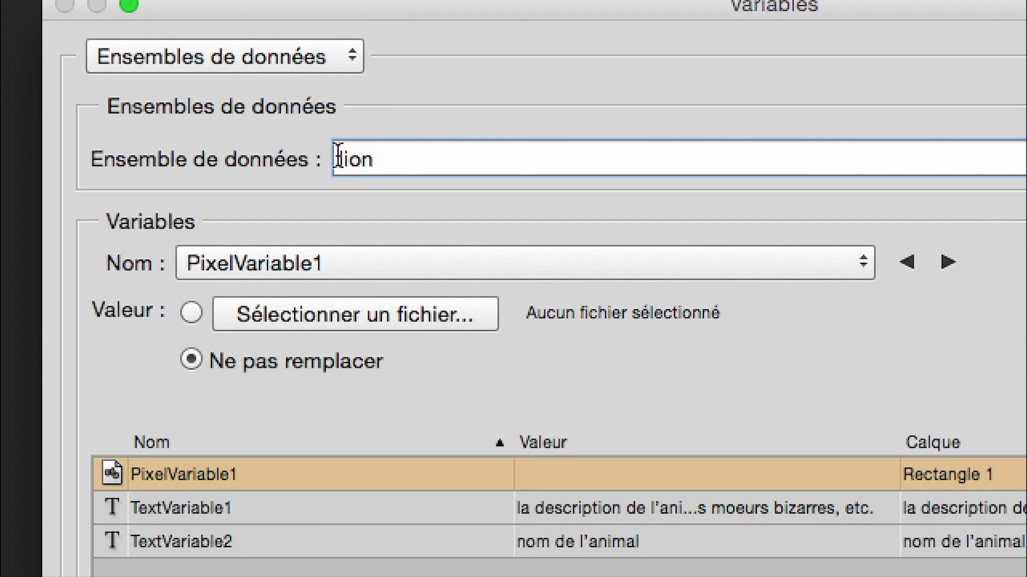
pyautogui.write('fiche')
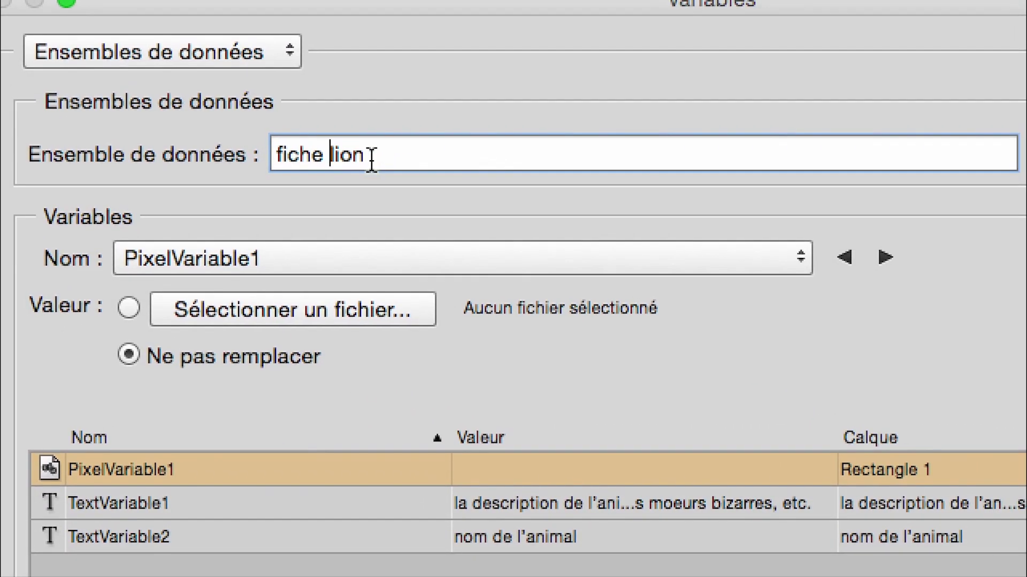
pyautogui.tripleClick(357, 155)
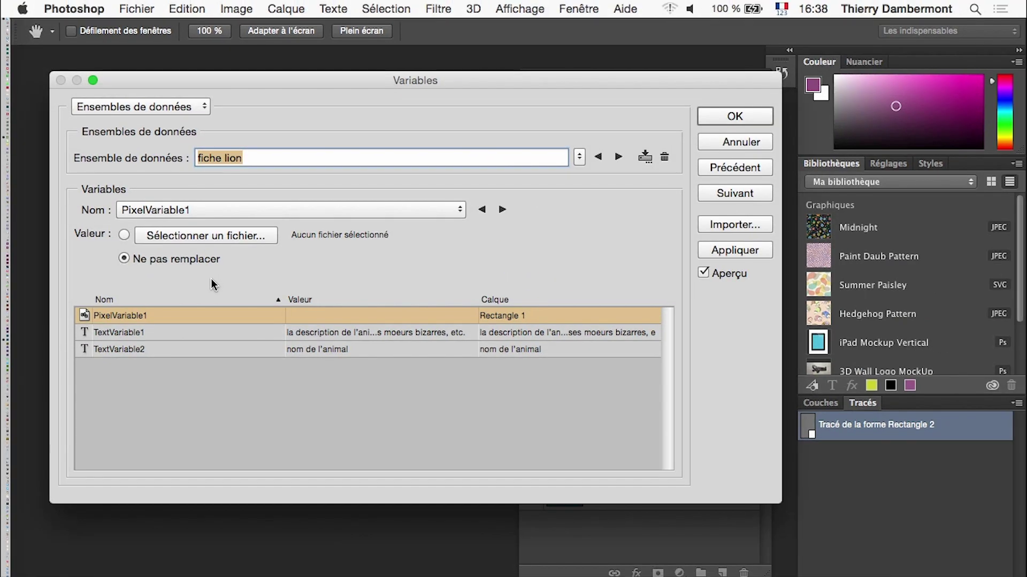
pyautogui.press('super+Tab')
# Step: Set PixelVariable1 to lion.jpg from doc-de-travail so the lion photo fills the card
pyautogui.moveTo(330, 107); pyautogui.dragTo(426, 70)
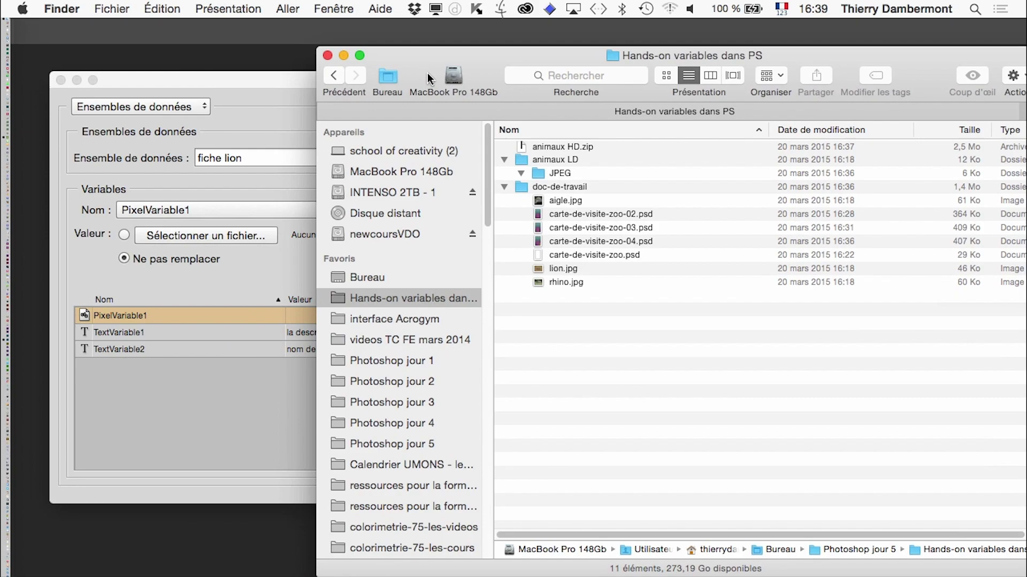
pyautogui.click(270, 113)
pyautogui.press('alt')
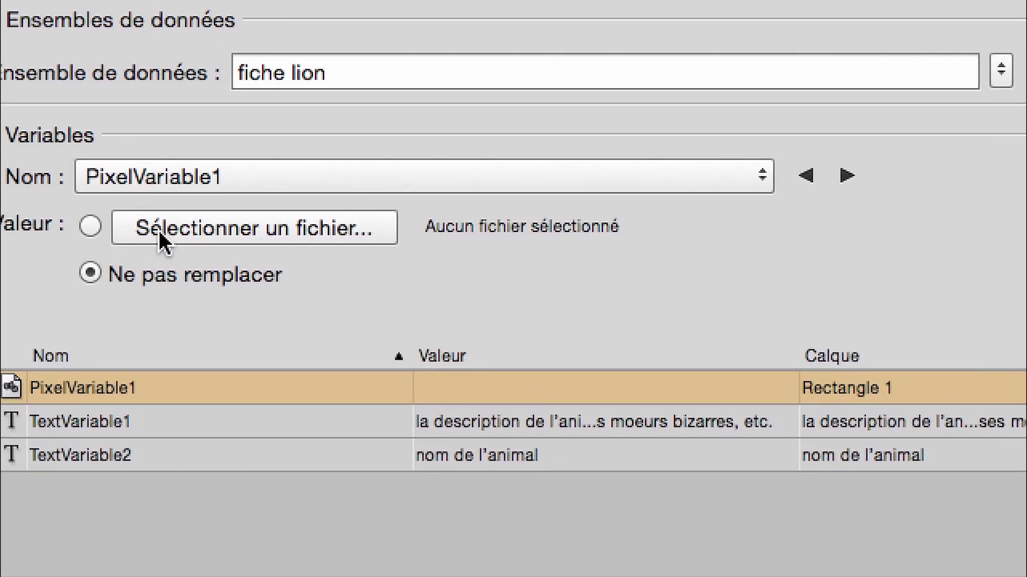
pyautogui.click(162, 233)
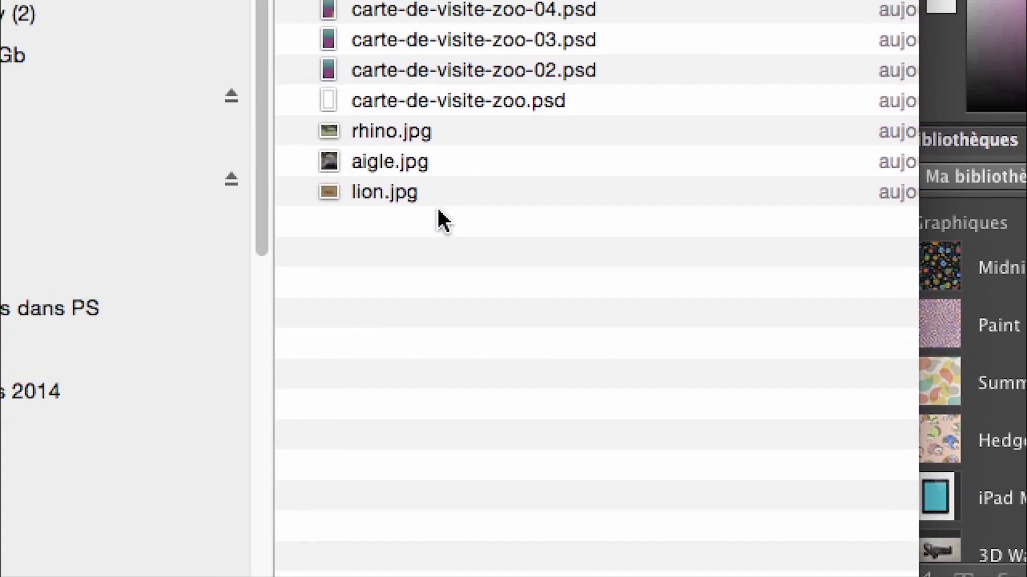
pyautogui.click(437, 206)
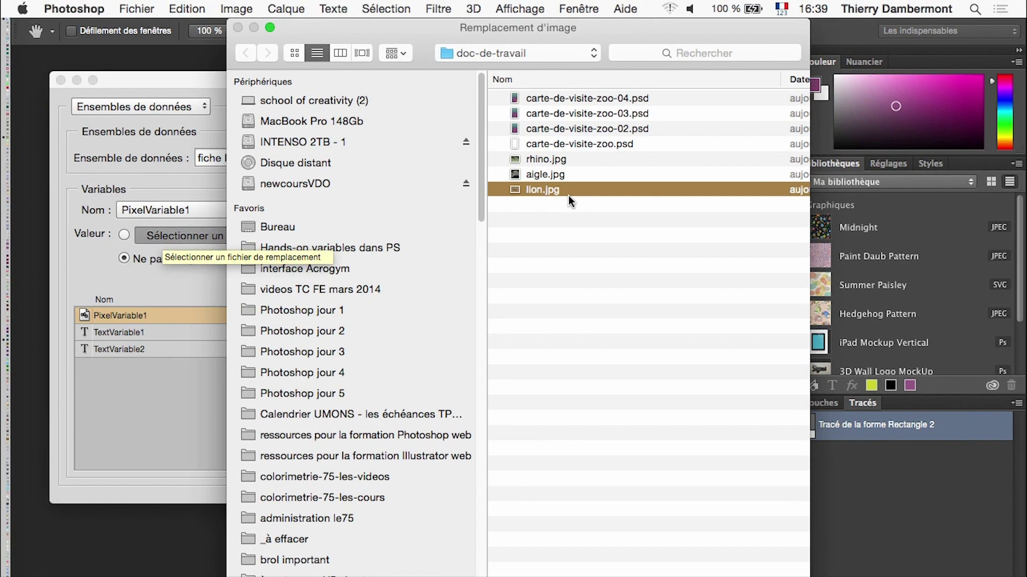
pyautogui.press('Return')
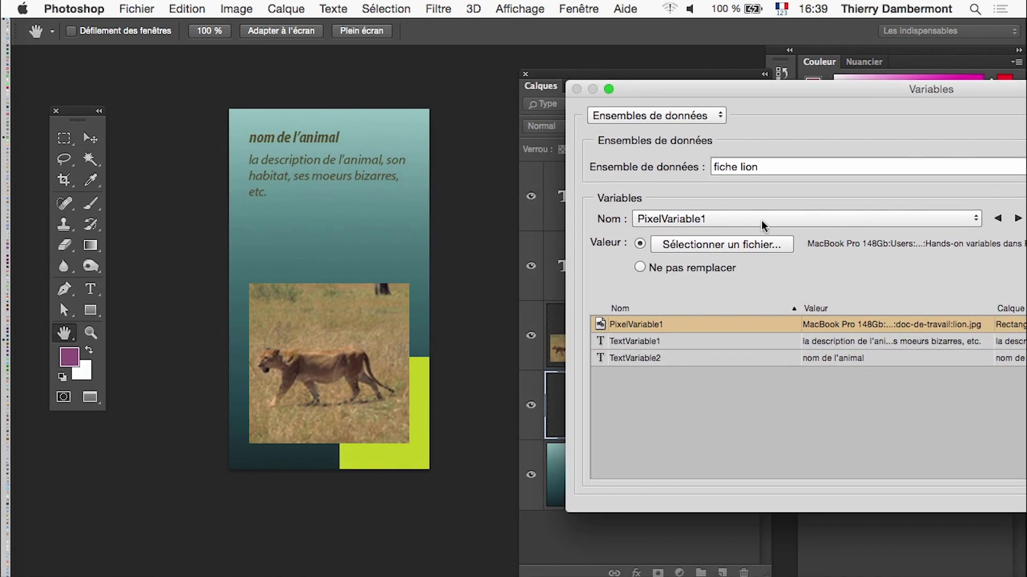
pyautogui.moveTo(722, 95); pyautogui.dragTo(615, 75)
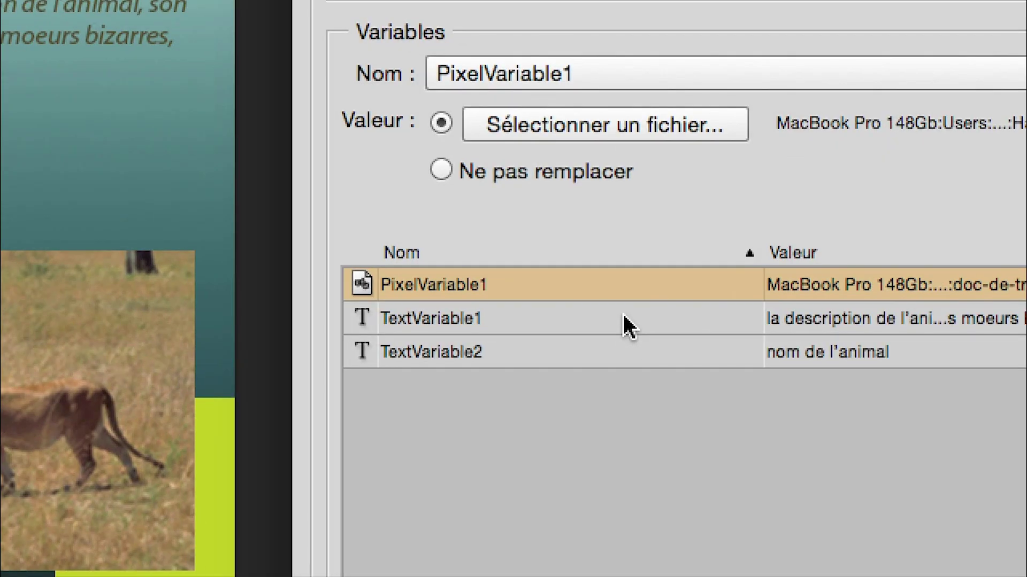
# Step: Replace TextVariable1's value with 'le lion bouffe de la gazelle, bla bla bla' and apply it
pyautogui.click(623, 318)
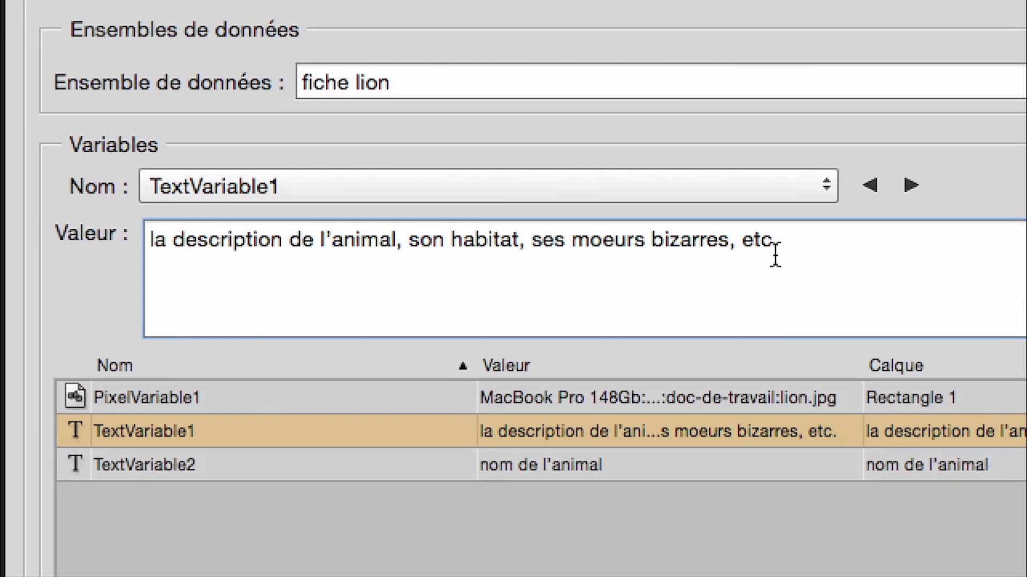
pyautogui.doubleClick(796, 252)
pyautogui.moveTo(754, 247); pyautogui.dragTo(182, 250)
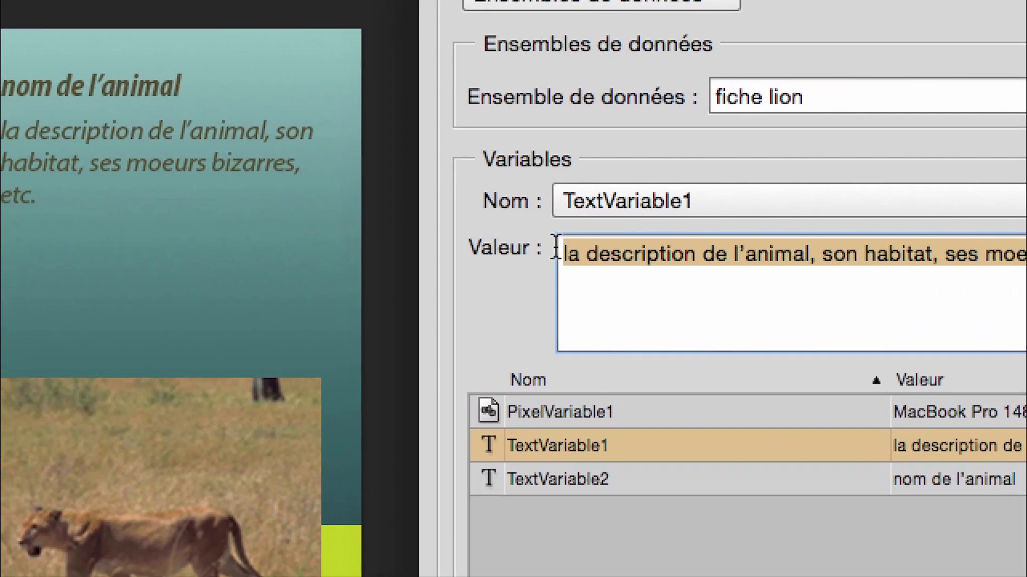
pyautogui.write('le lion ')
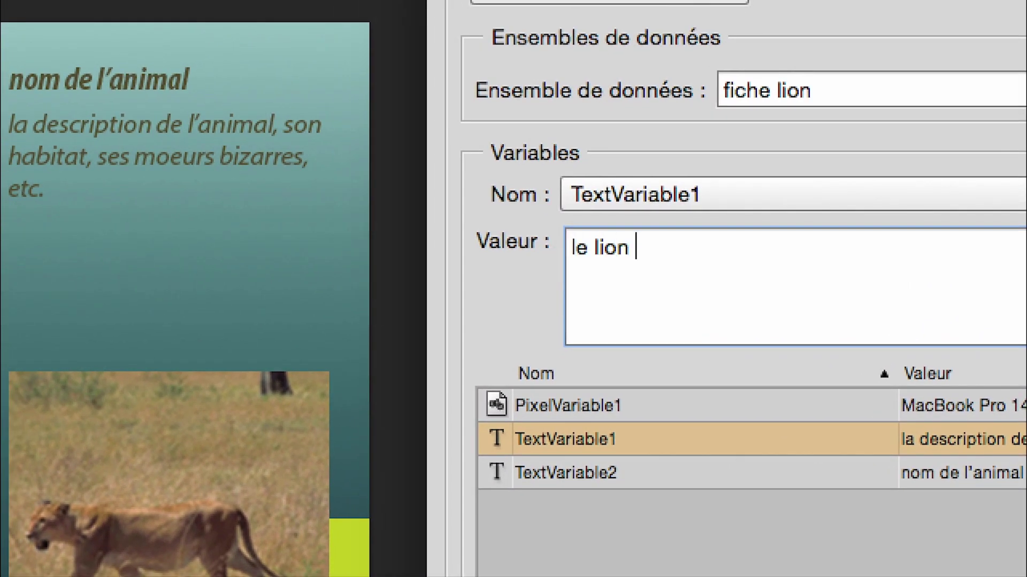
pyautogui.write('bouffe de la ga')
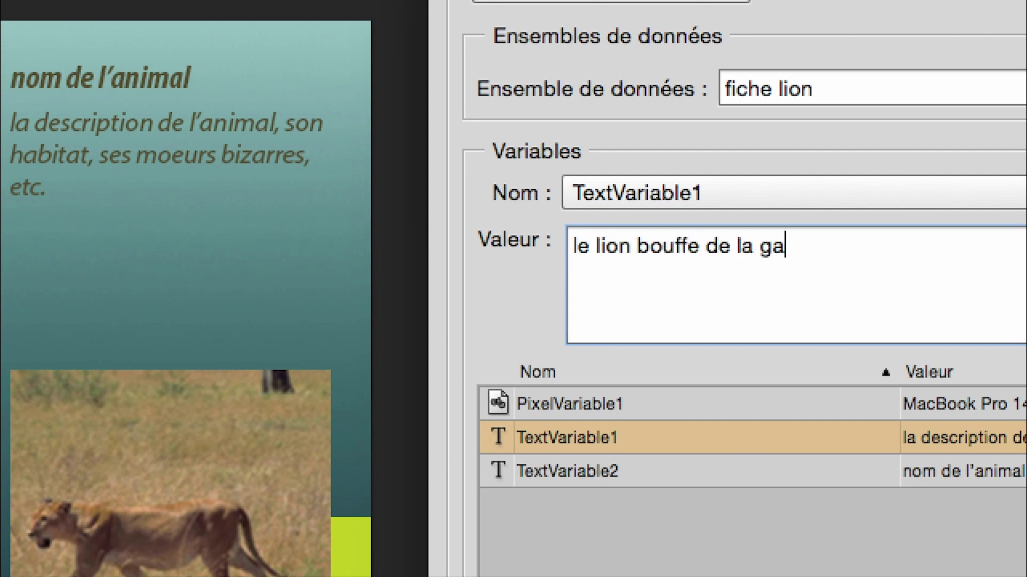
pyautogui.write('zelle, b')
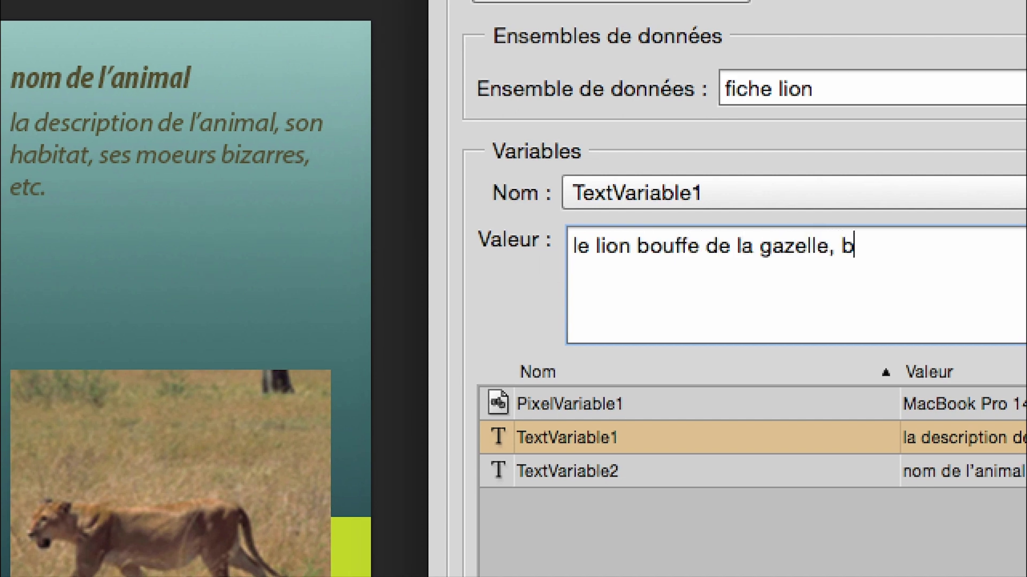
pyautogui.write('la bla bla')
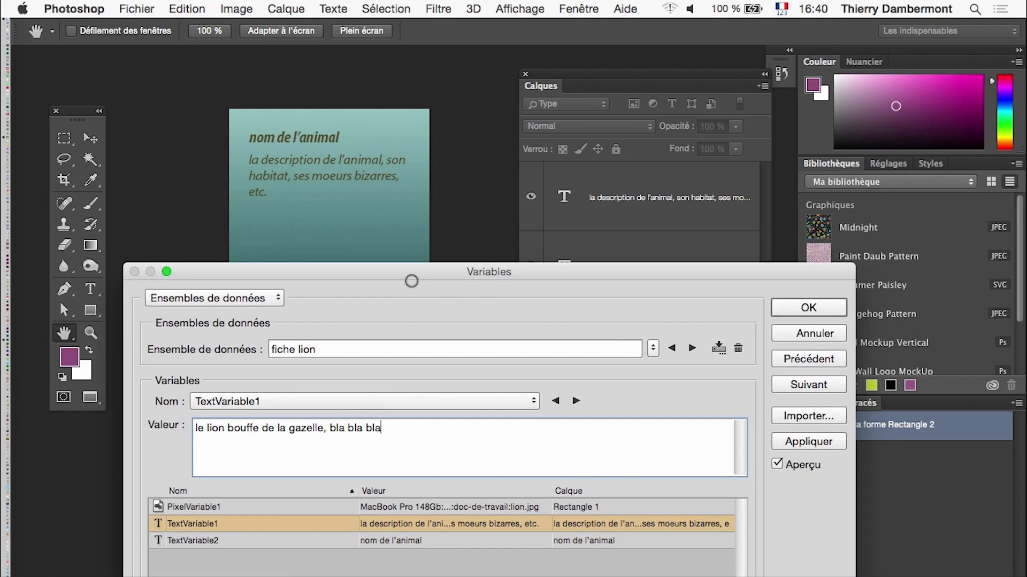
pyautogui.click(802, 444)
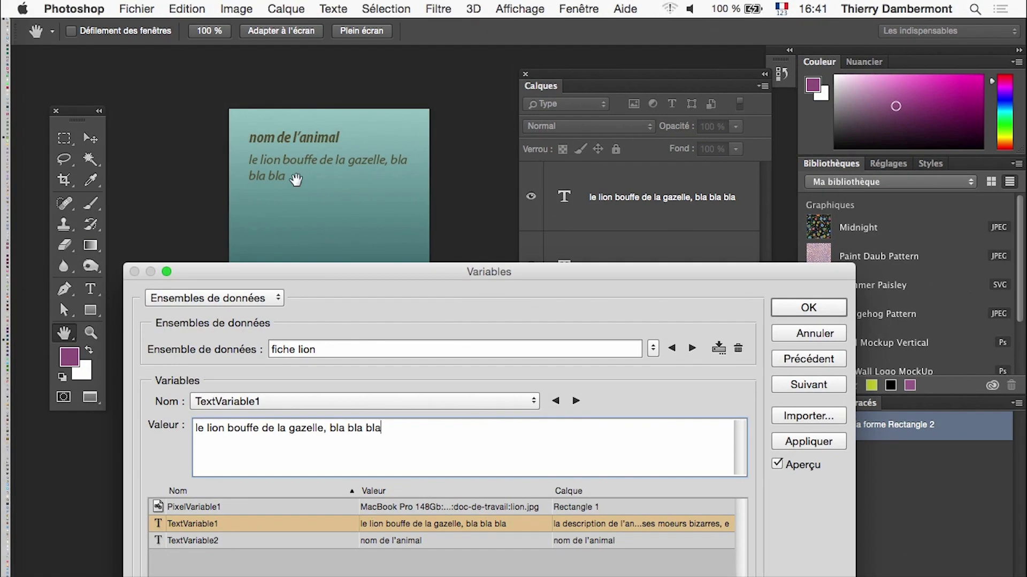
pyautogui.moveTo(217, 271); pyautogui.dragTo(560, 102)
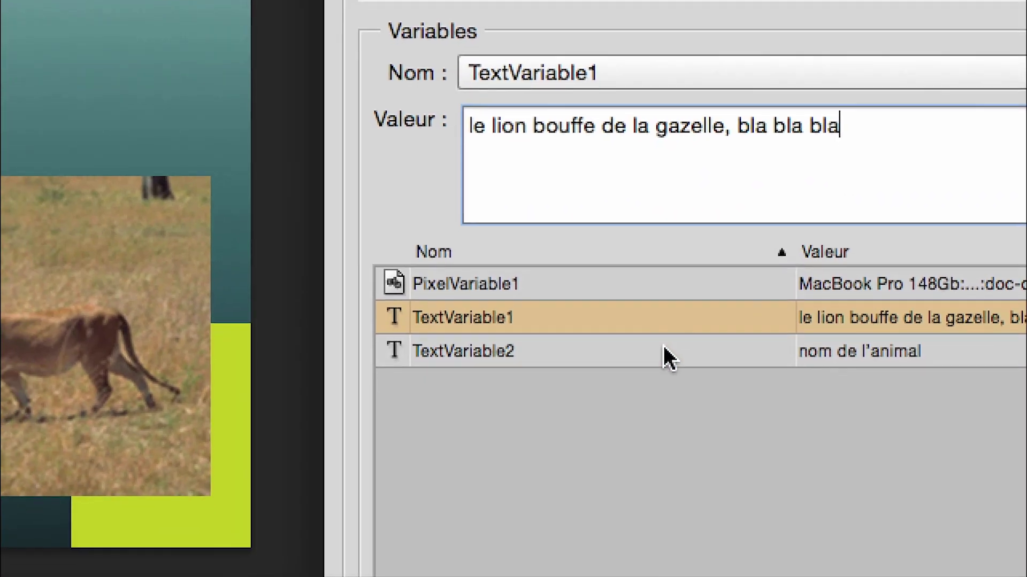
# Step: Set TextVariable2 to 'lion, « roi de la jungle »', preview it, and add a second data set
pyautogui.click(663, 349)
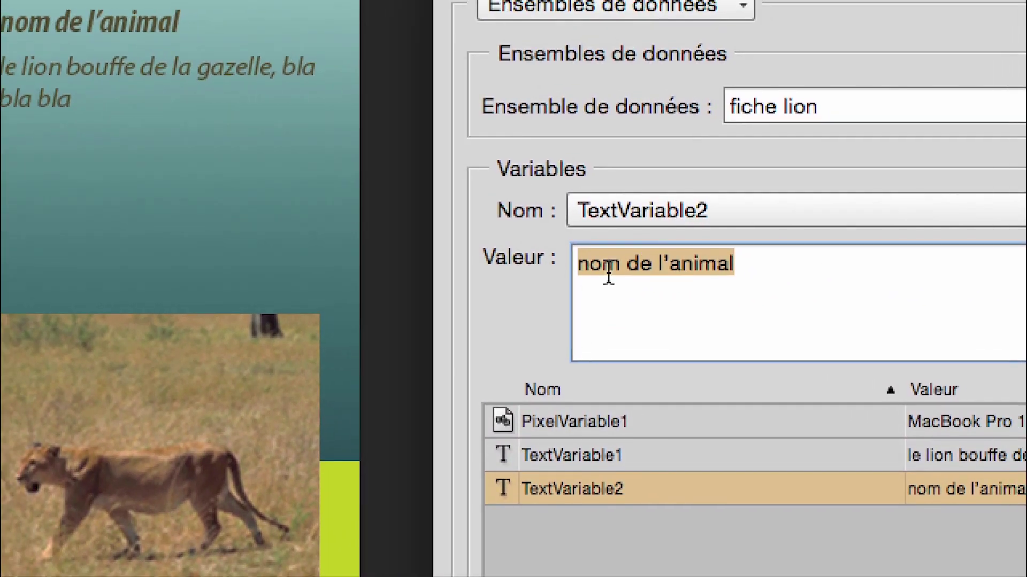
pyautogui.write('lion, ')
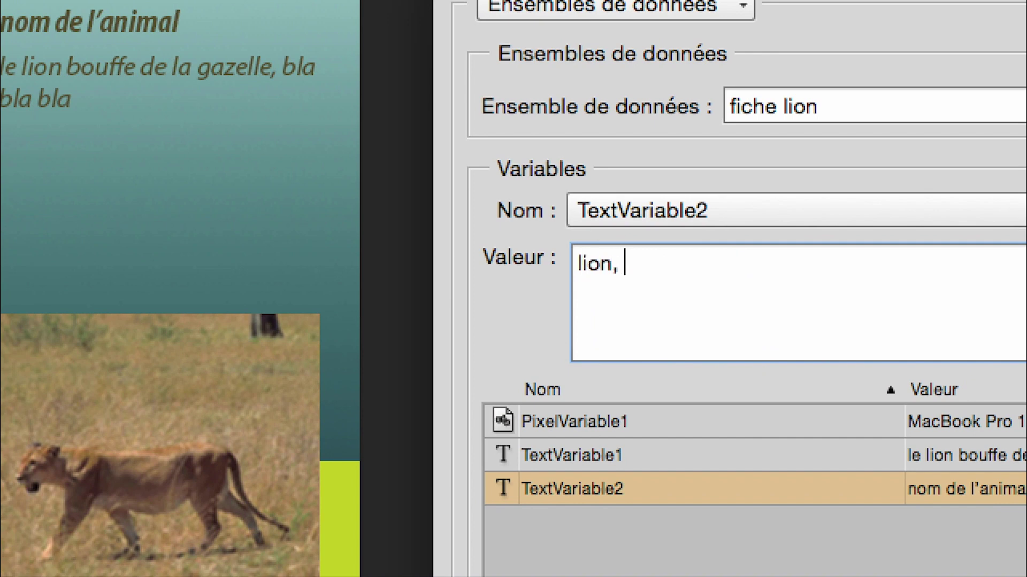
pyautogui.write('« roi de ')
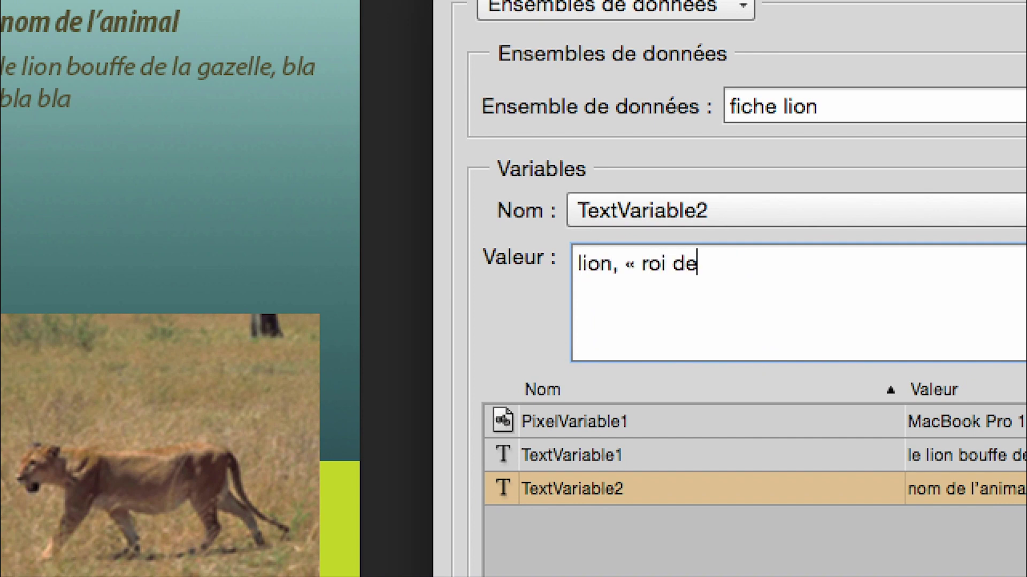
pyautogui.write('la jungle')
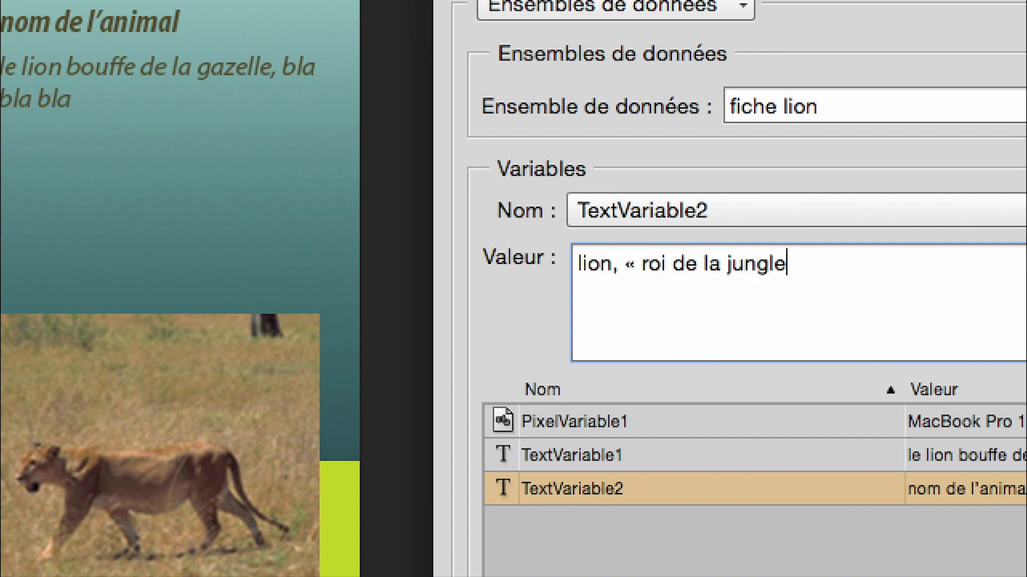
pyautogui.write(' »')
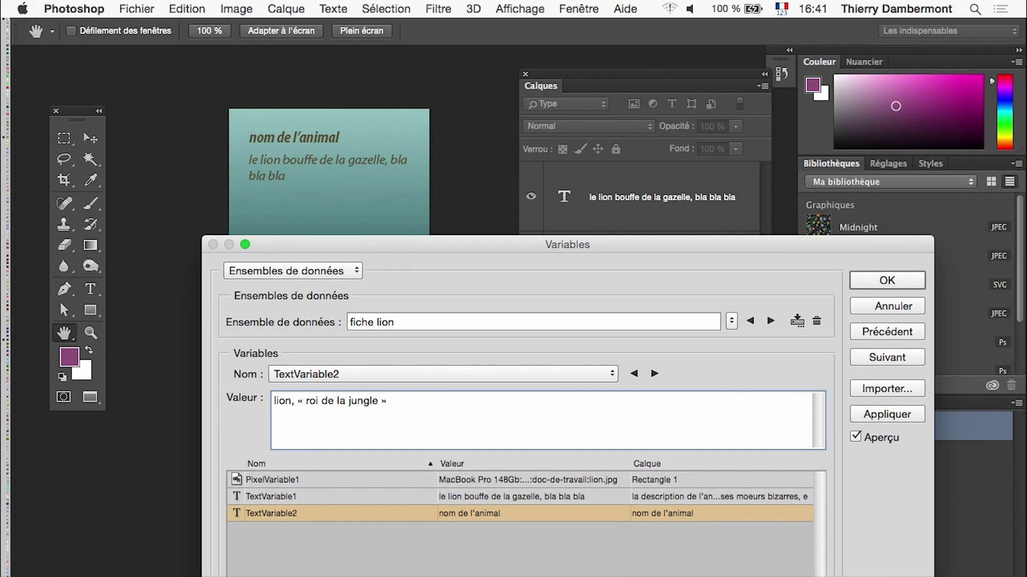
pyautogui.click(855, 437)
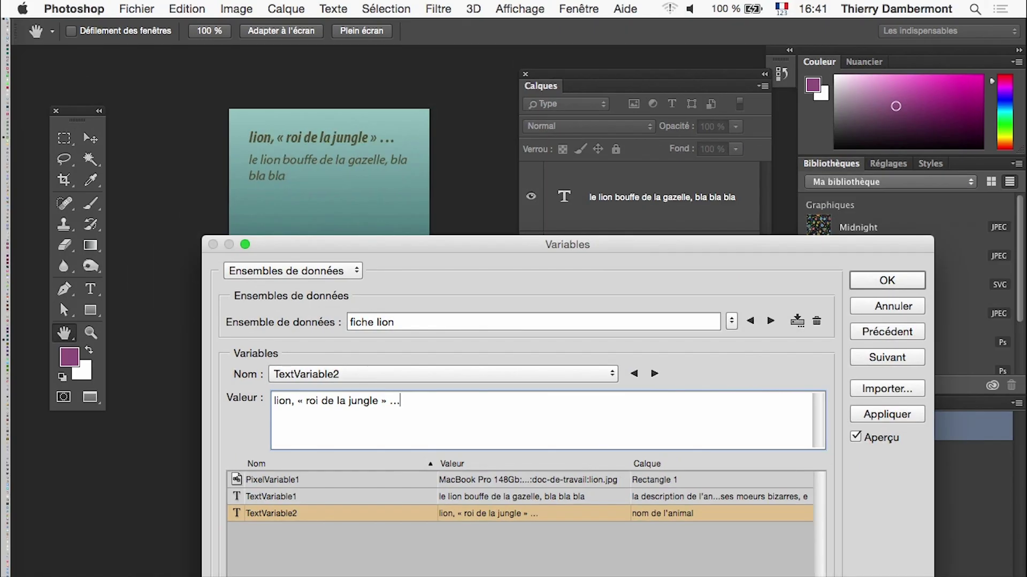
pyautogui.click(798, 321)
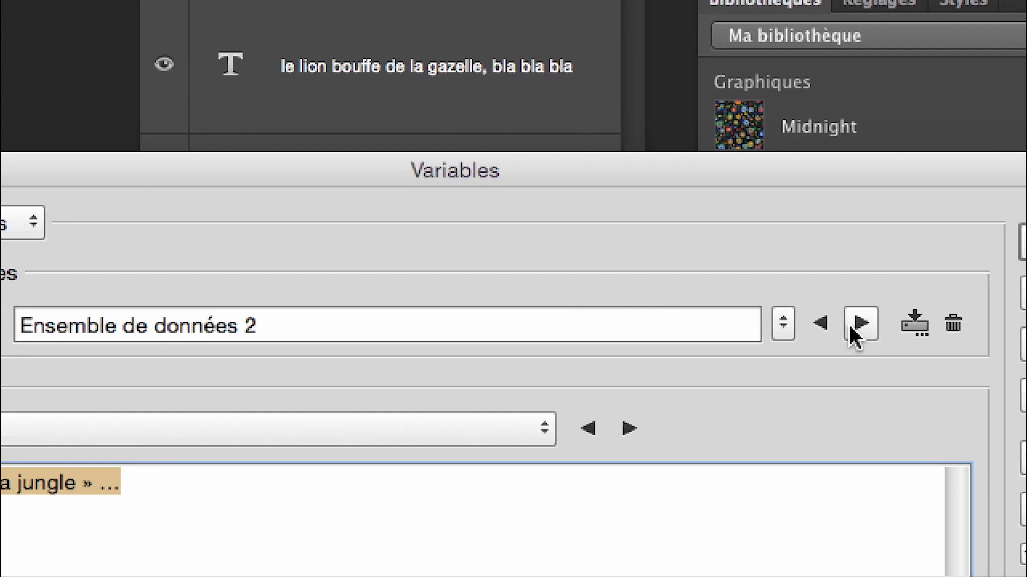
# Step: Switch between the two data sets and rename the second one 'rhino'
pyautogui.click(892, 321)
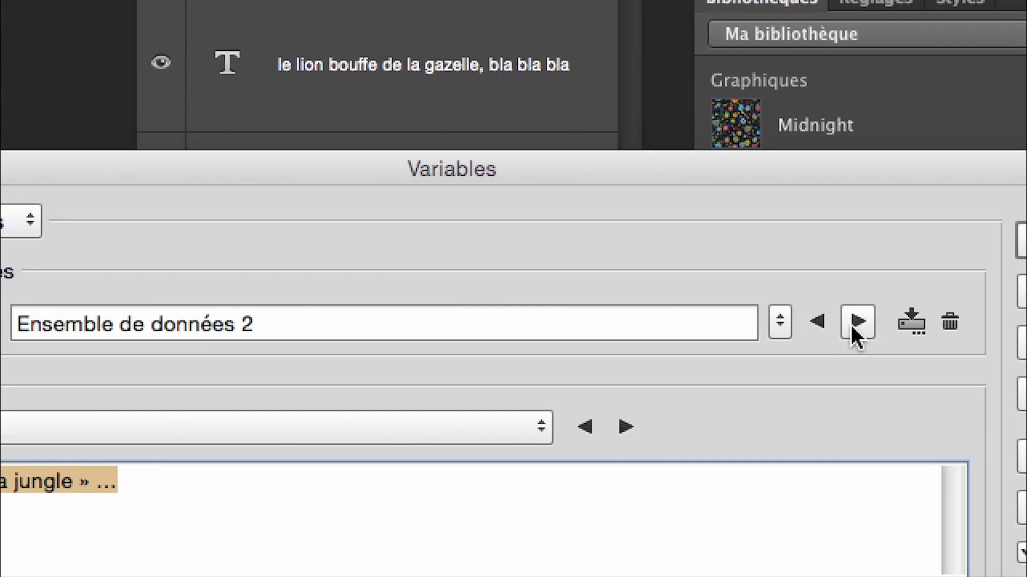
pyautogui.click(851, 326)
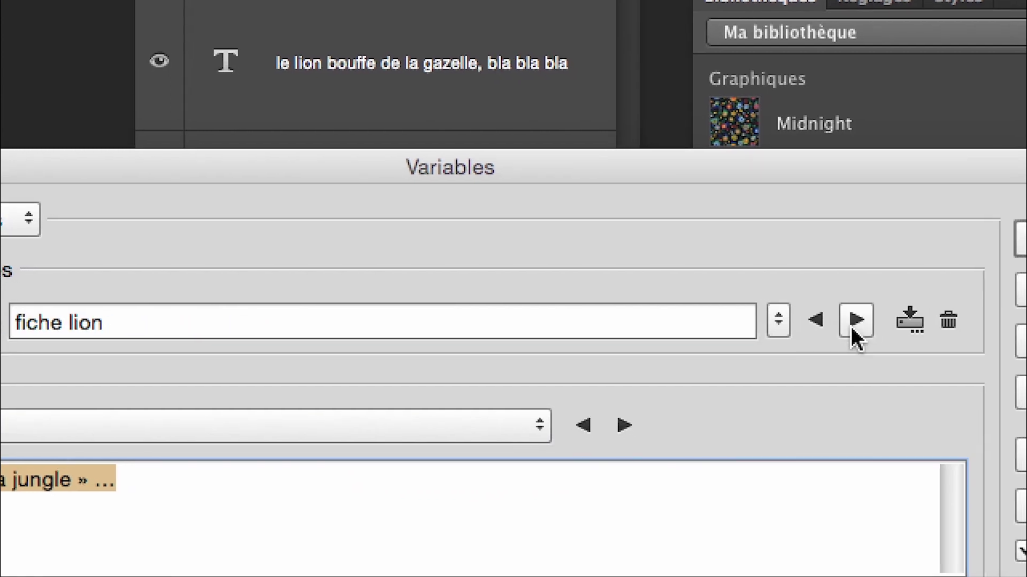
pyautogui.click(856, 321)
pyautogui.click(852, 327)
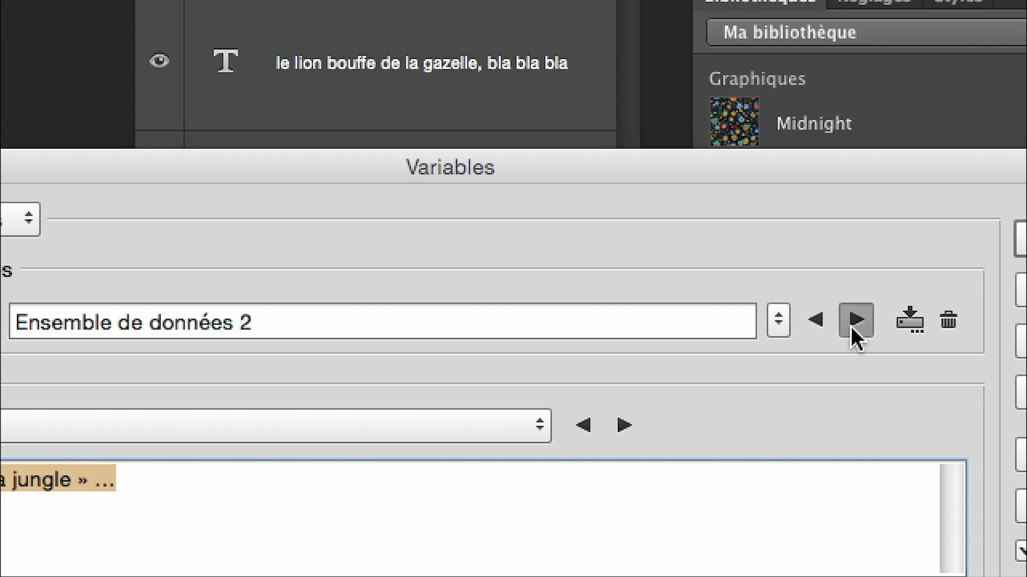
pyautogui.click(852, 328)
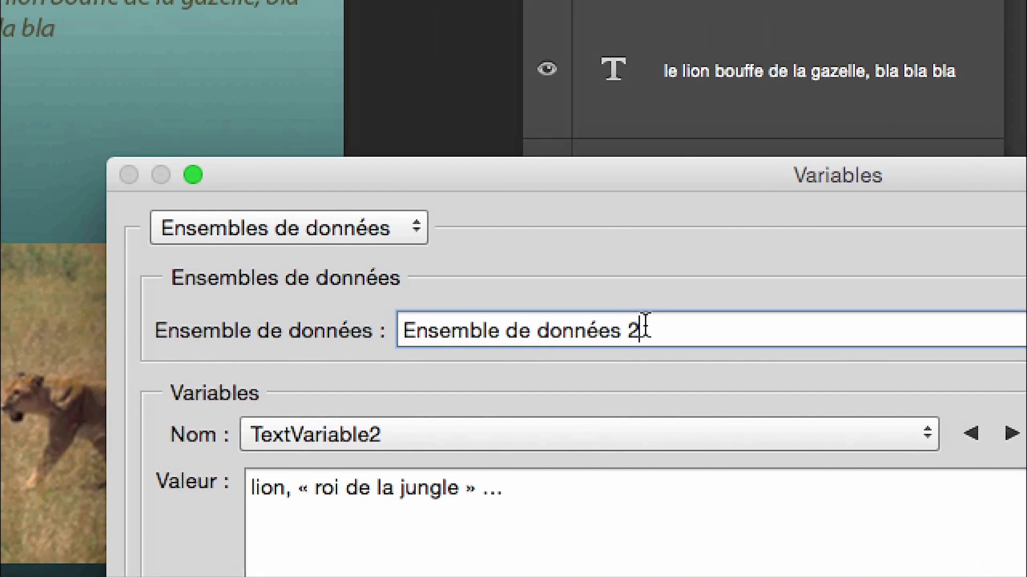
pyautogui.moveTo(836, 333); pyautogui.dragTo(544, 324)
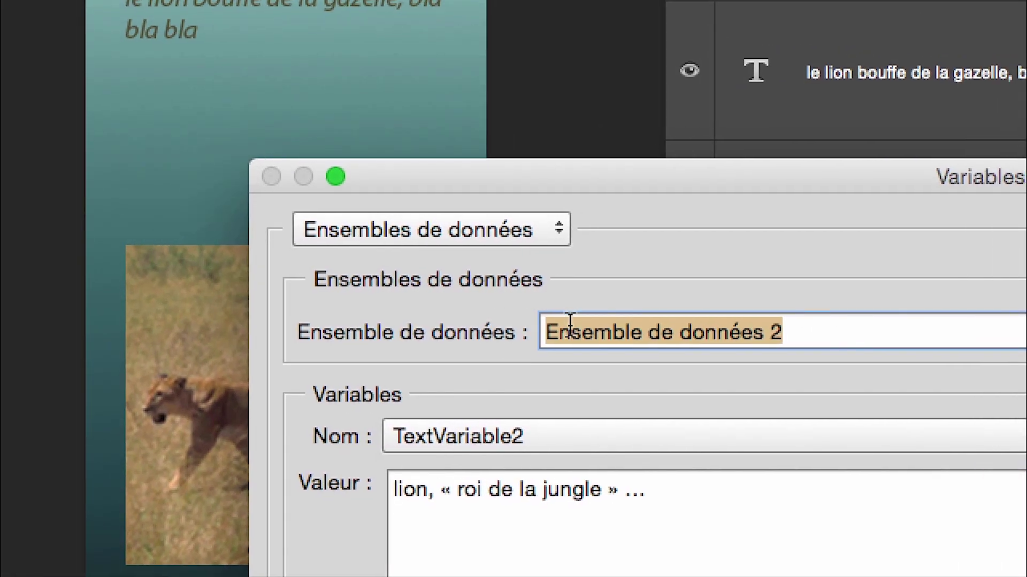
pyautogui.write('rhino')
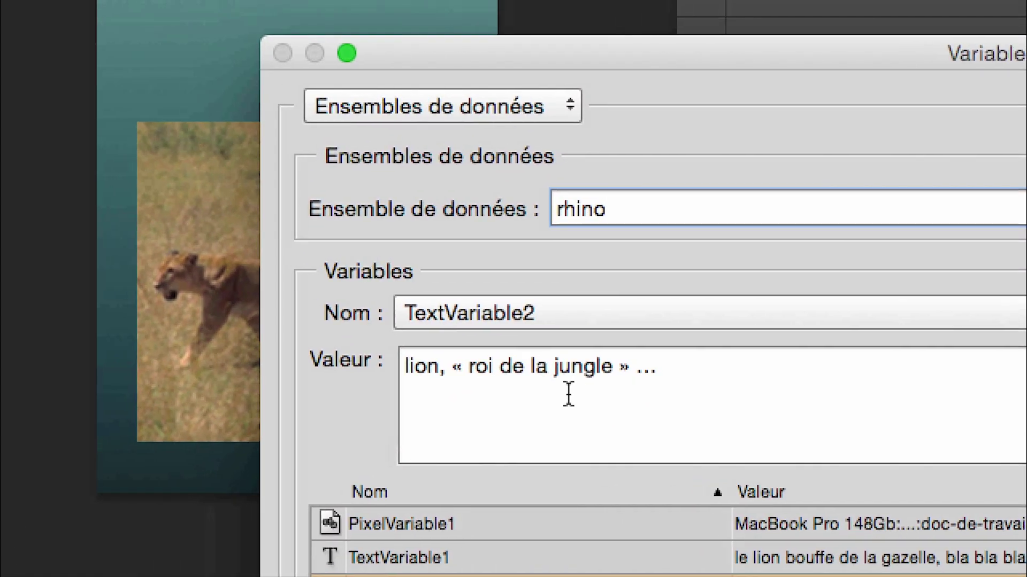
# Step: Give the rhino set its description and « bulldozer de la jungle » title, then add a third set
pyautogui.tripleClick(529, 384)
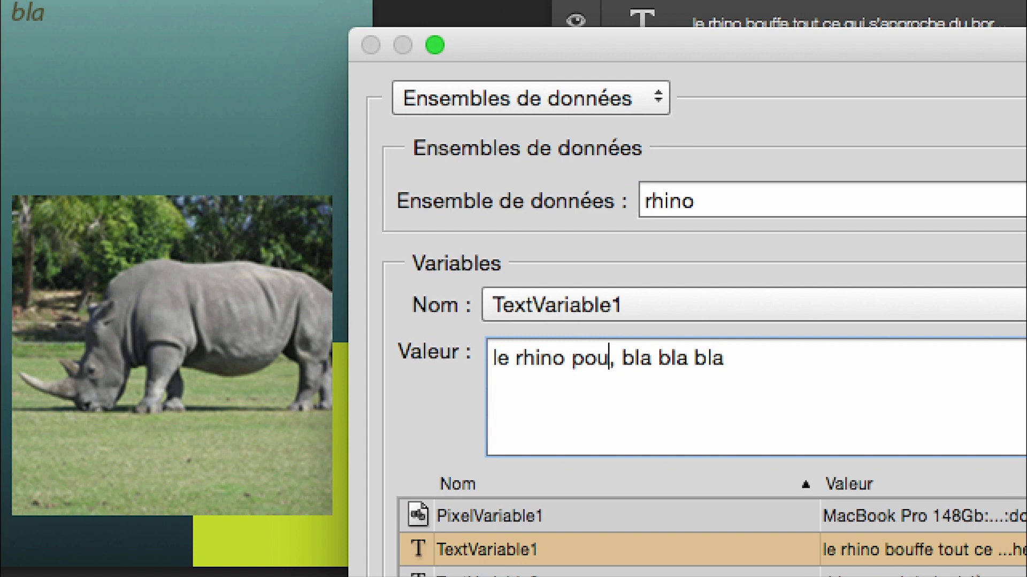
pyautogui.write('rsu')
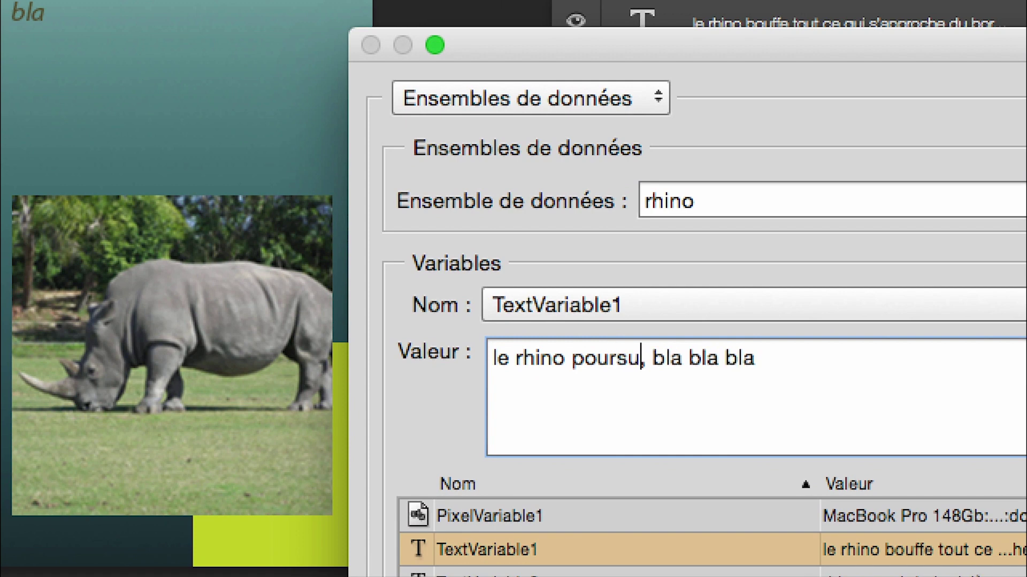
pyautogui.write('it tout ce')
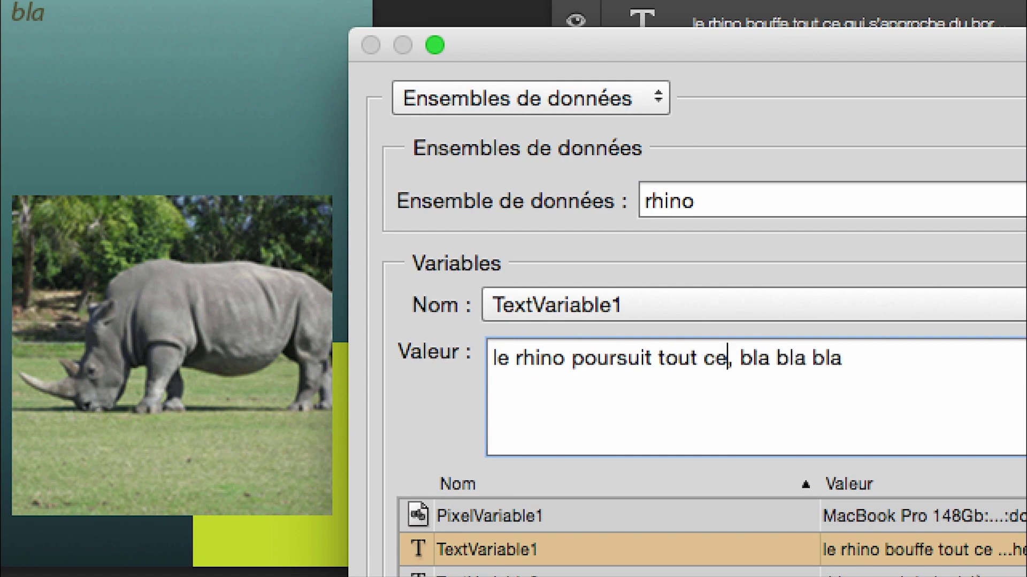
pyautogui.write(" qui s'approche d")
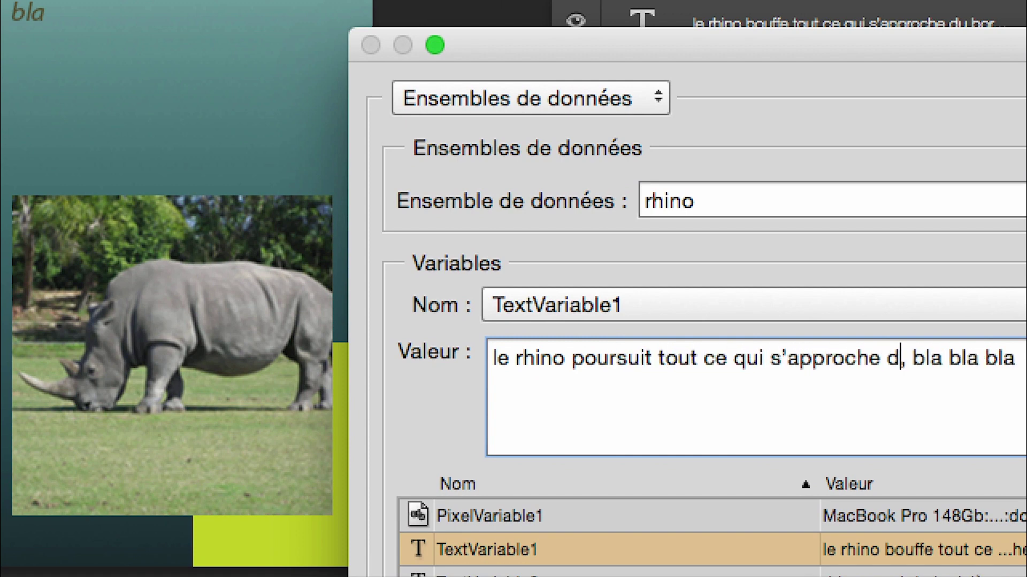
pyautogui.write('e lui')
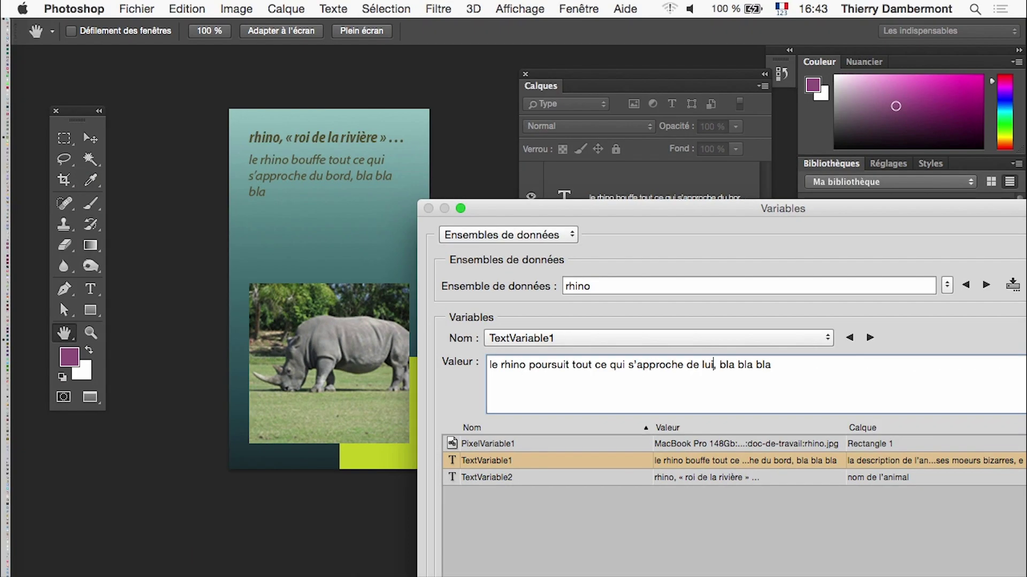
pyautogui.click(487, 477)
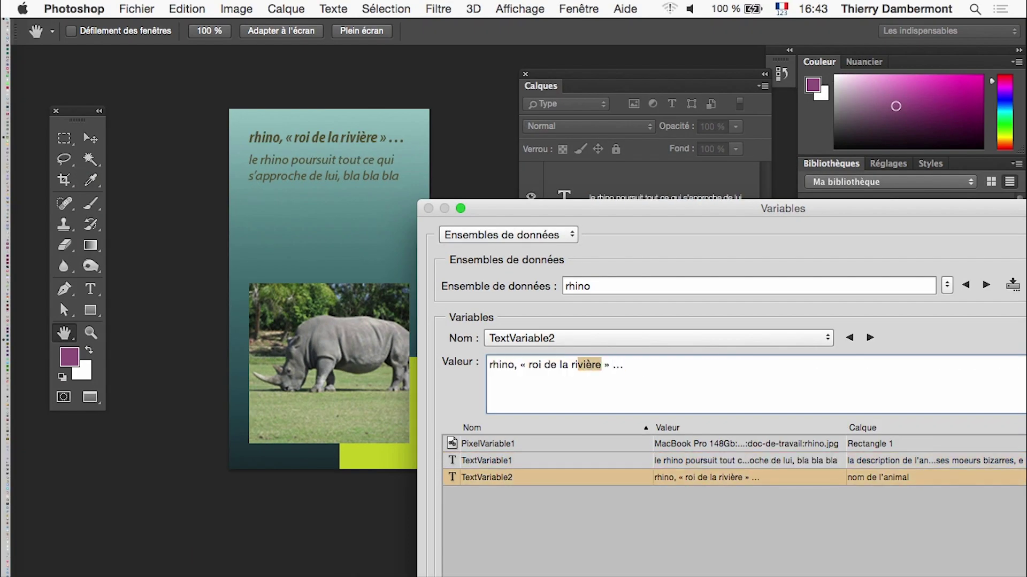
pyautogui.write('bulldoze')
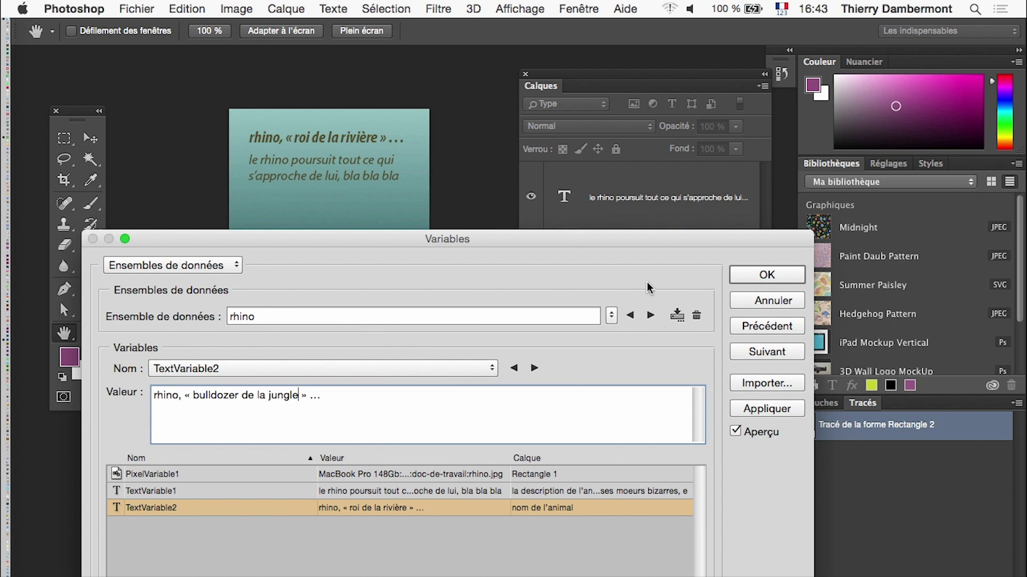
pyautogui.click(677, 315)
# Step: Name the third data set 'aigle' and retitle it 'aigle, « phénix du ciel »'
pyautogui.click(320, 318)
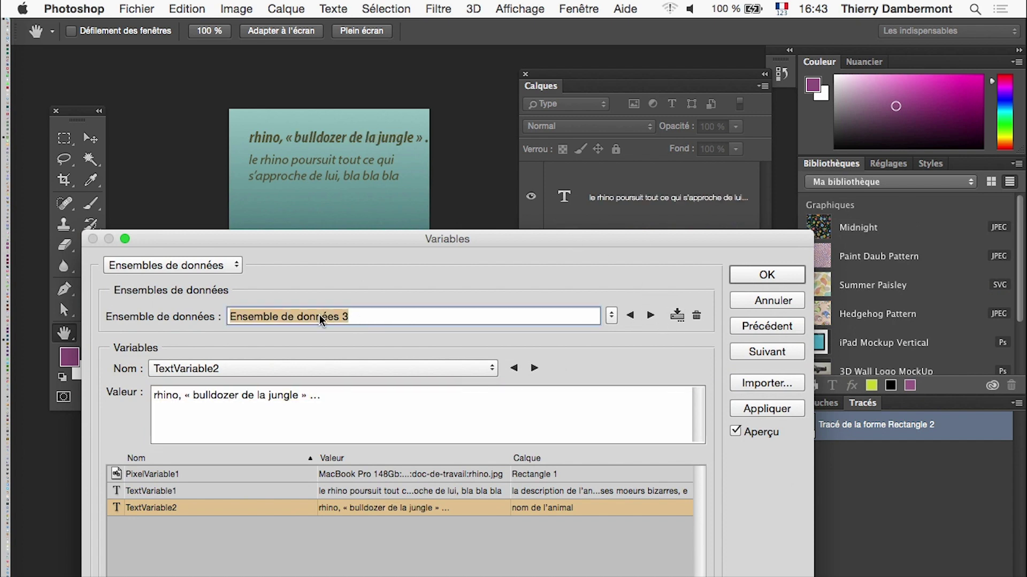
pyautogui.moveTo(299, 239); pyautogui.dragTo(550, 143)
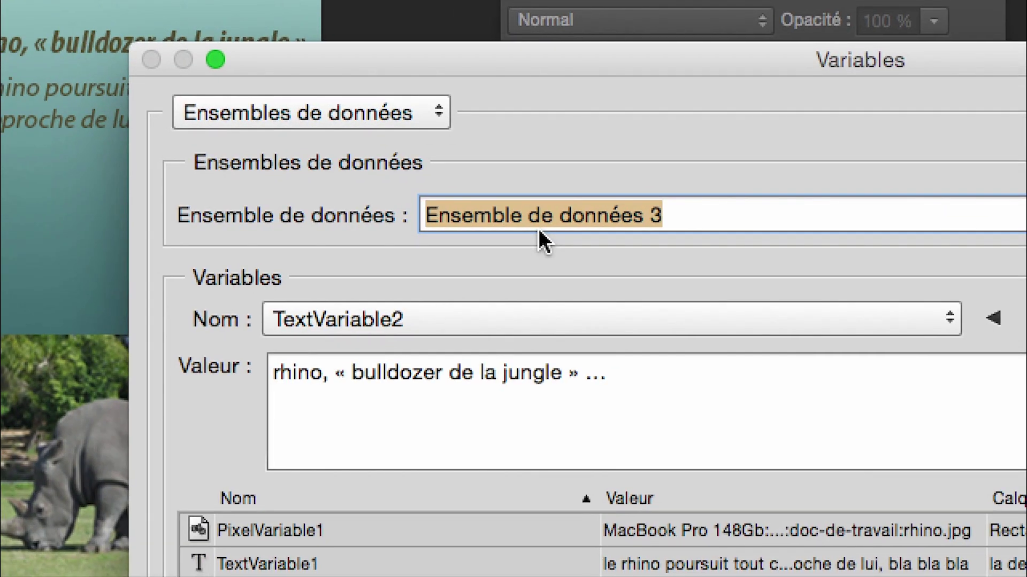
pyautogui.write('aigle')
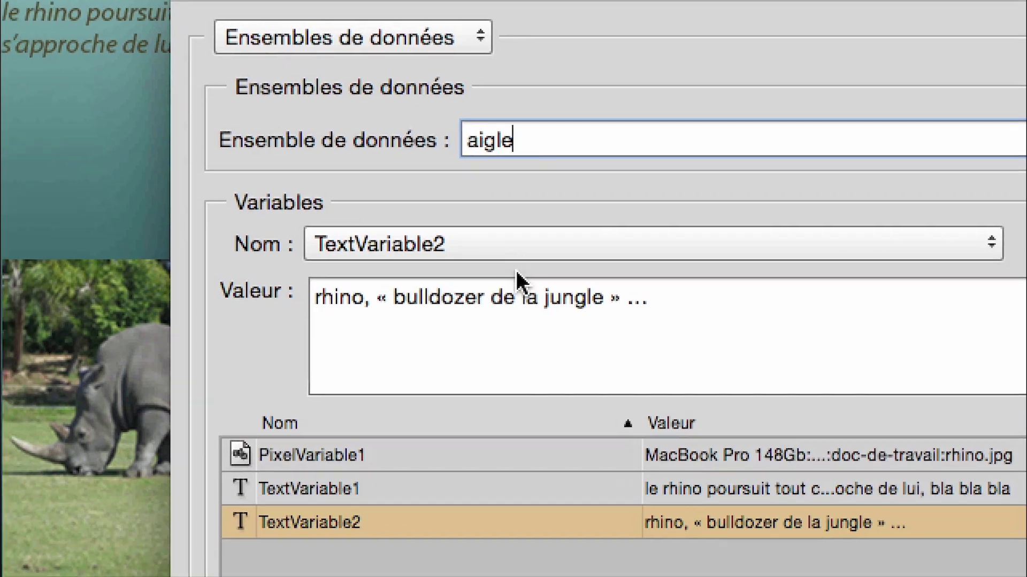
pyautogui.tripleClick(332, 391)
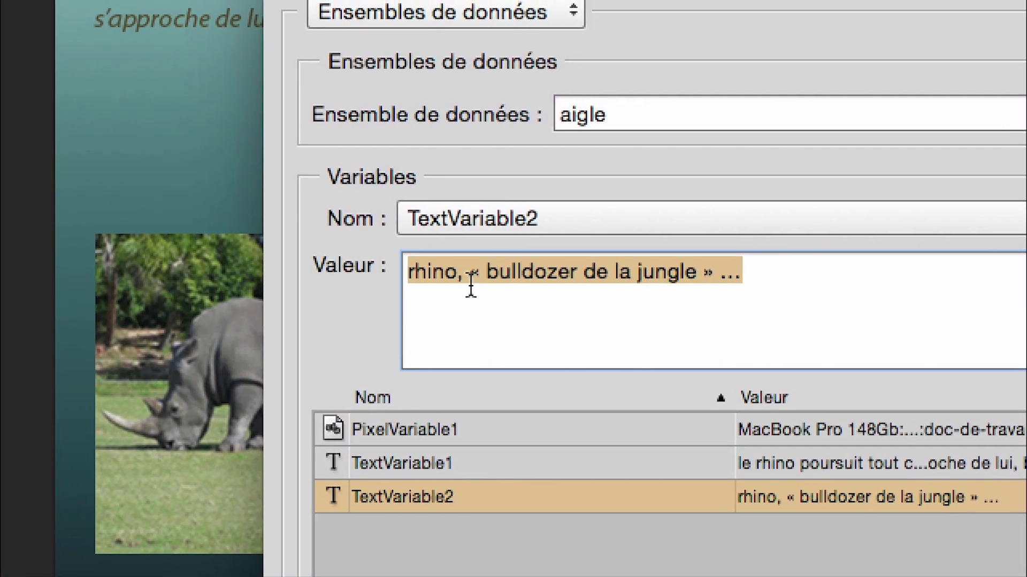
pyautogui.doubleClick(452, 271)
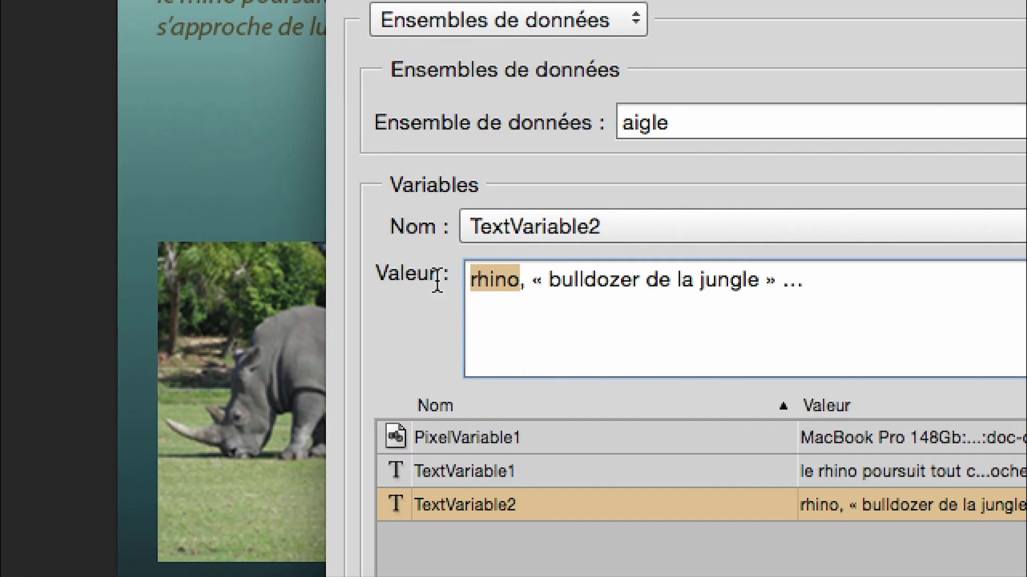
pyautogui.write('aigle')
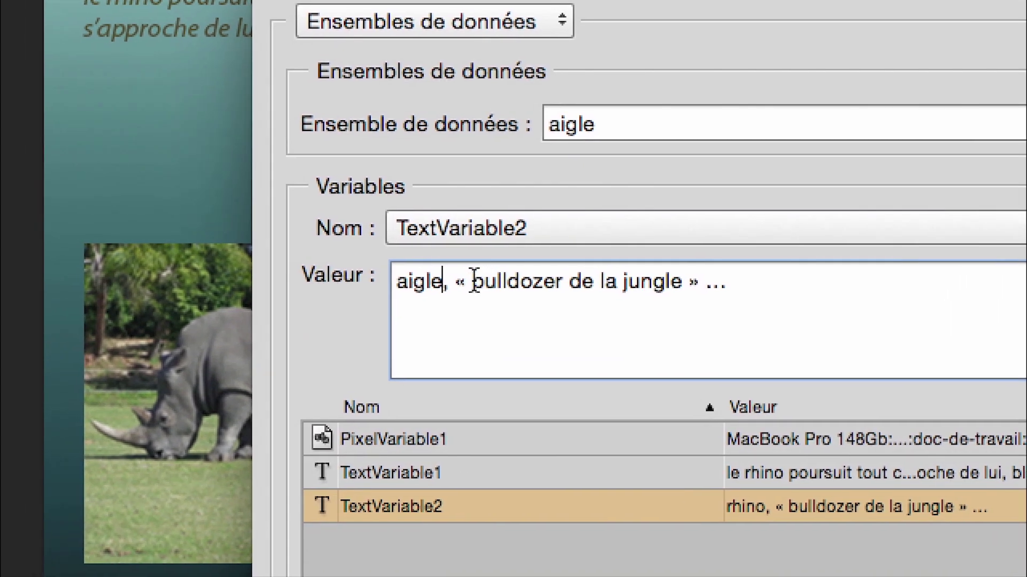
pyautogui.moveTo(545, 280); pyautogui.dragTo(594, 280)
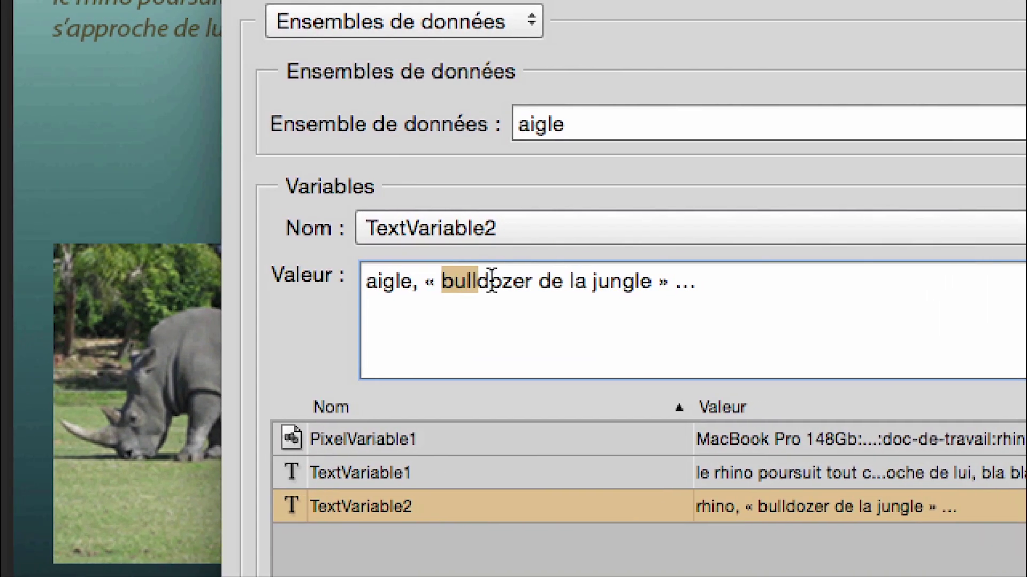
pyautogui.moveTo(491, 280); pyautogui.dragTo(508, 281)
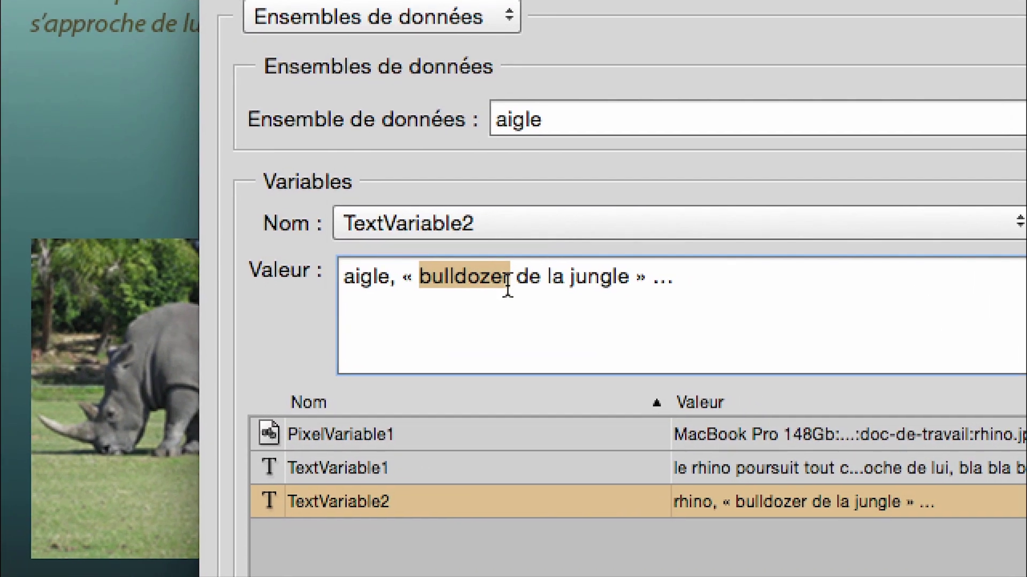
pyautogui.write('phénix')
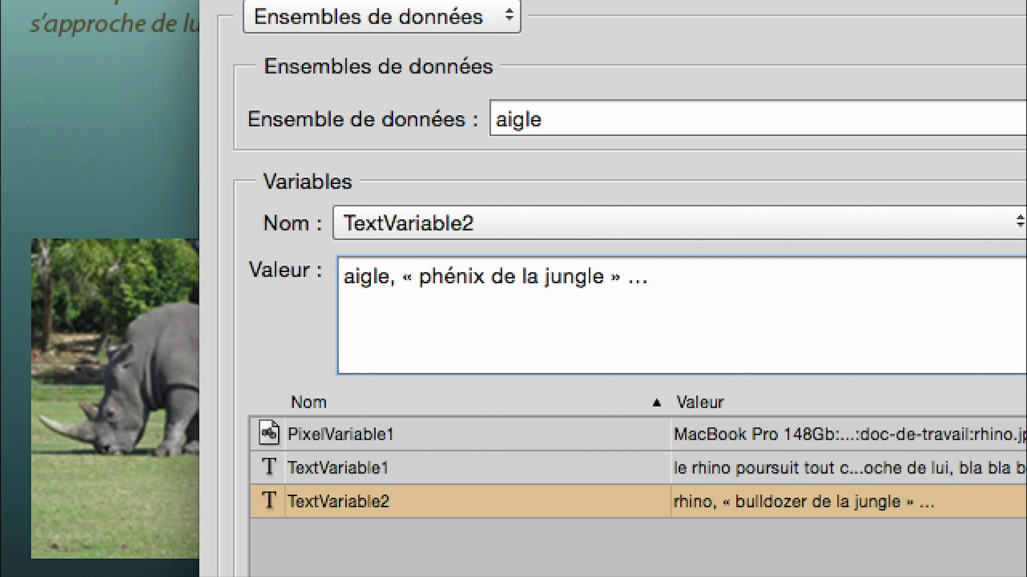
pyautogui.moveTo(504, 277); pyautogui.dragTo(593, 277)
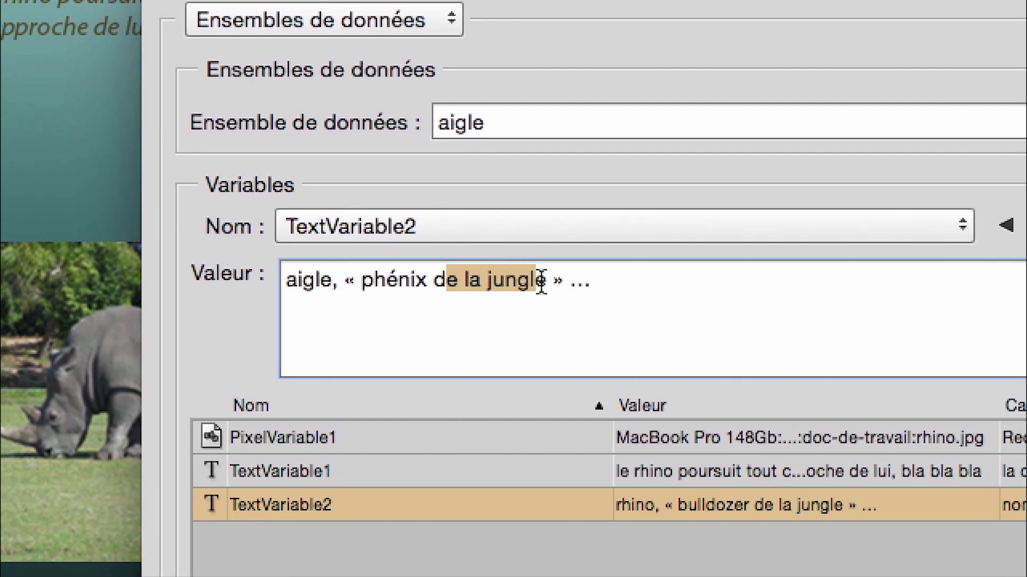
pyautogui.write('u c')
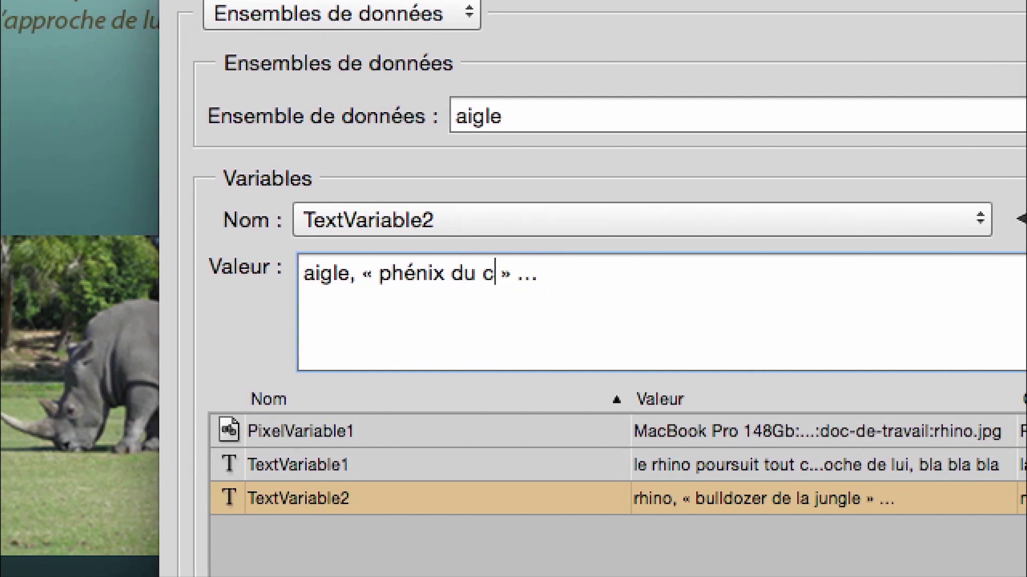
pyautogui.write('iel')
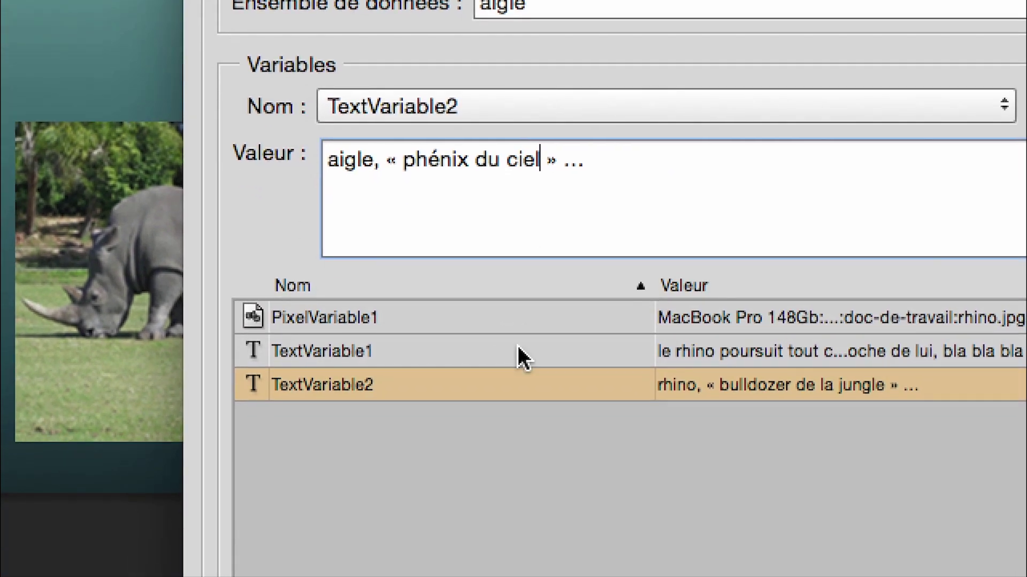
# Step: Replace the eagle description with 'l'aigle voit tout de la haut'
pyautogui.click(506, 465)
pyautogui.moveTo(348, 287); pyautogui.dragTo(358, 288)
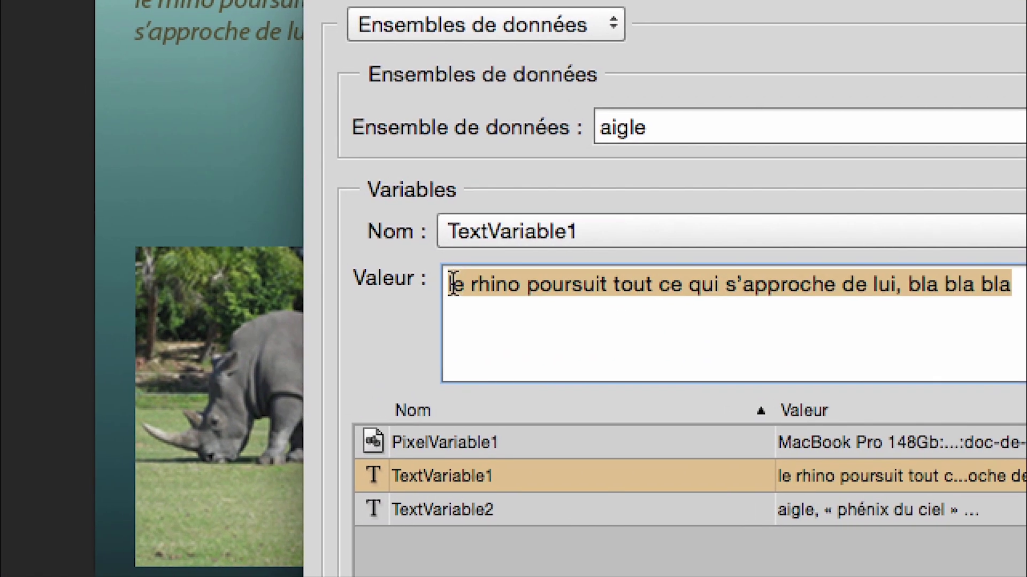
pyautogui.tripleClick(457, 284)
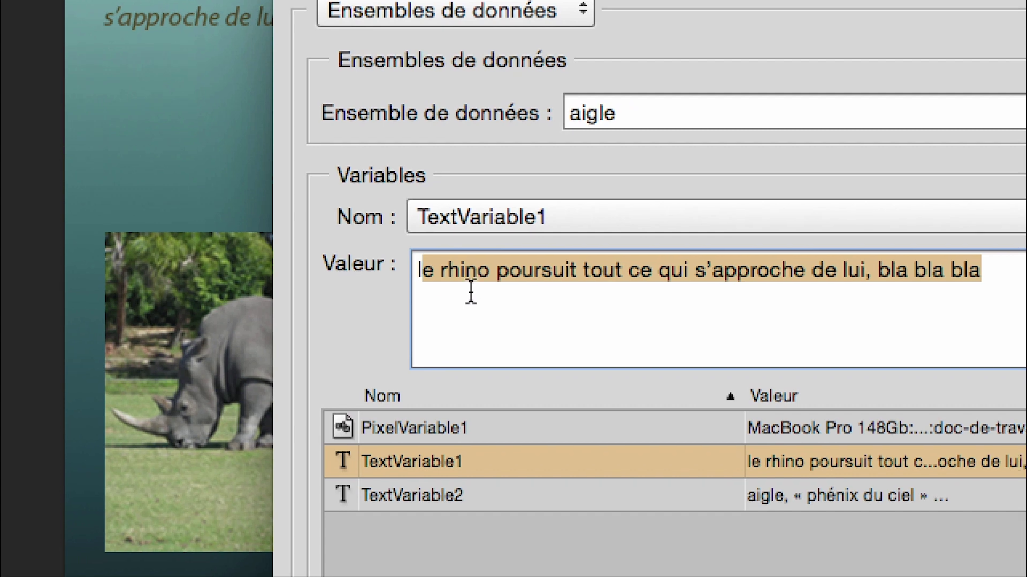
pyautogui.write('l')
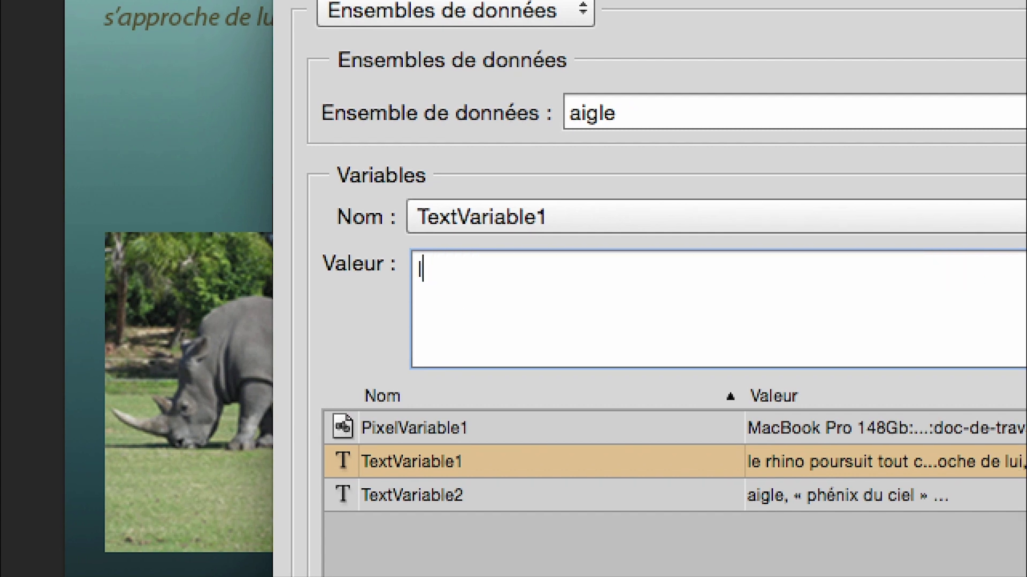
pyautogui.write("'aigle voit ")
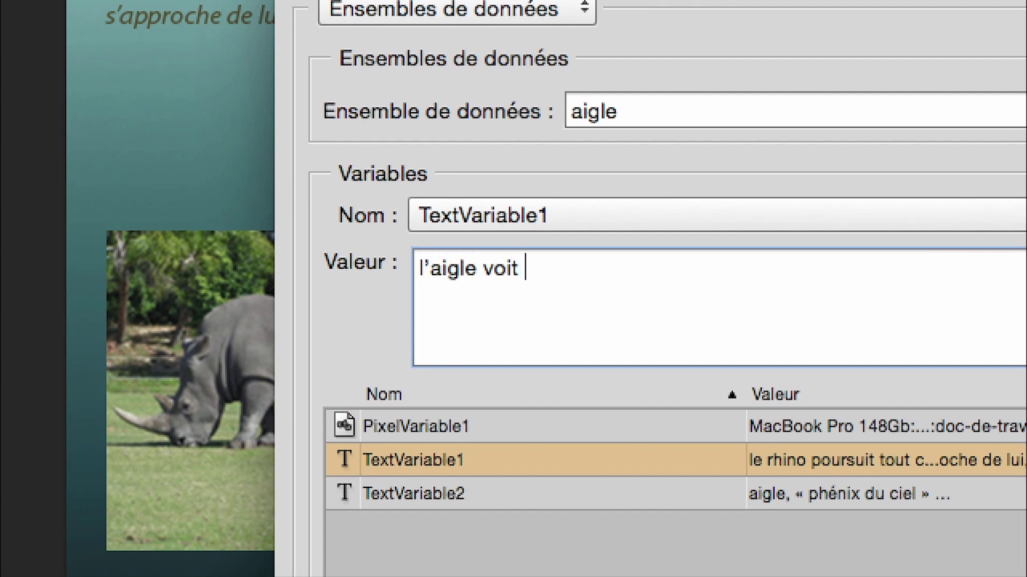
pyautogui.write('toutde l')
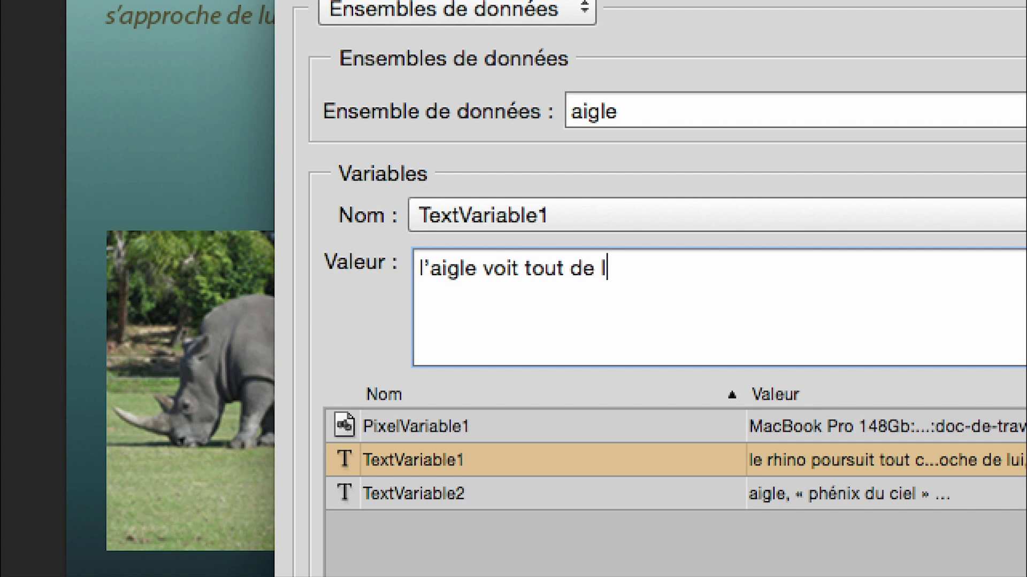
pyautogui.write('a haut')
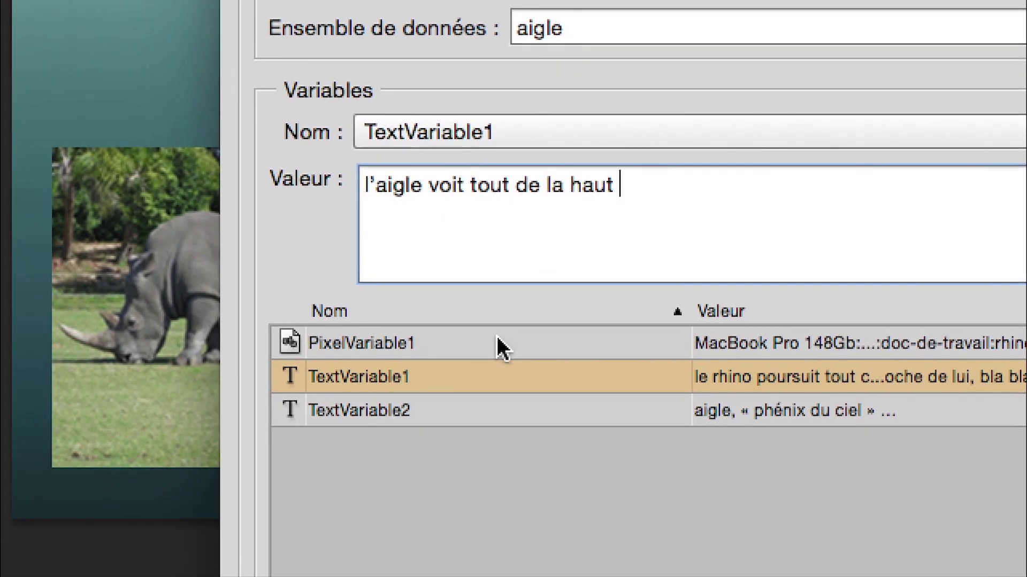
# Step: Set PixelVariable1 to aigle.jpg and confirm the Variables dialog with OK
pyautogui.click(498, 342)
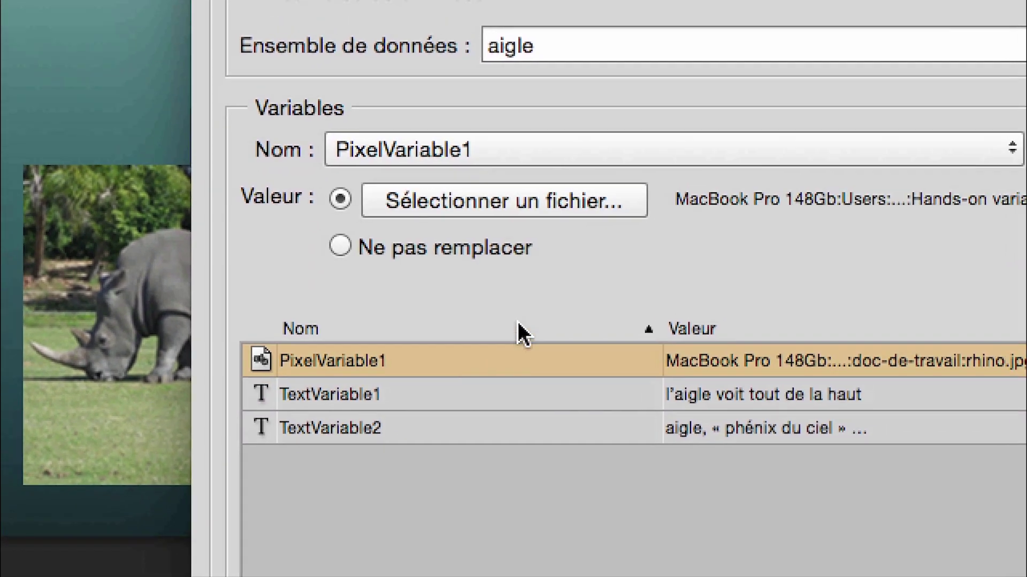
pyautogui.click(567, 202)
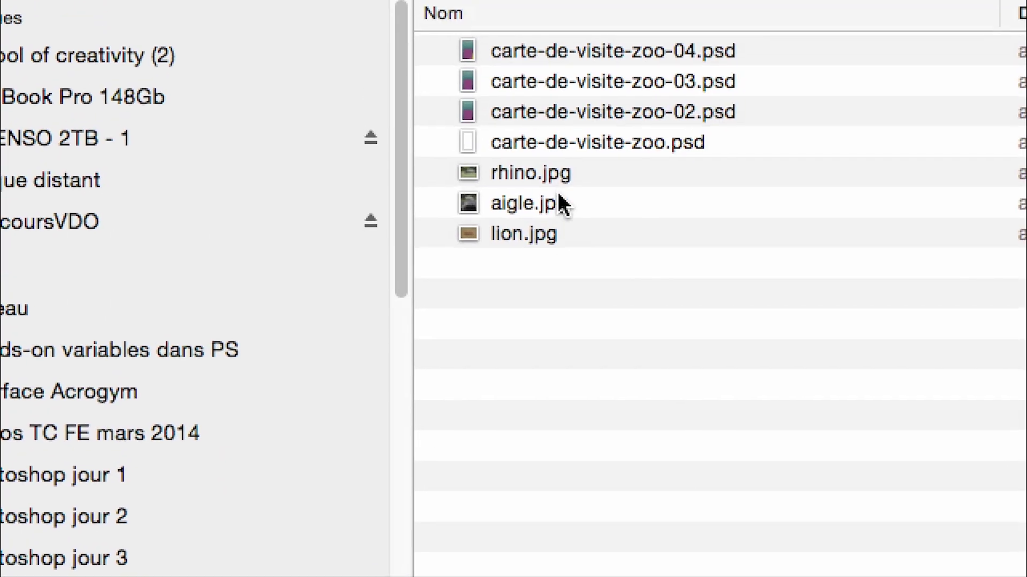
pyautogui.click(562, 203)
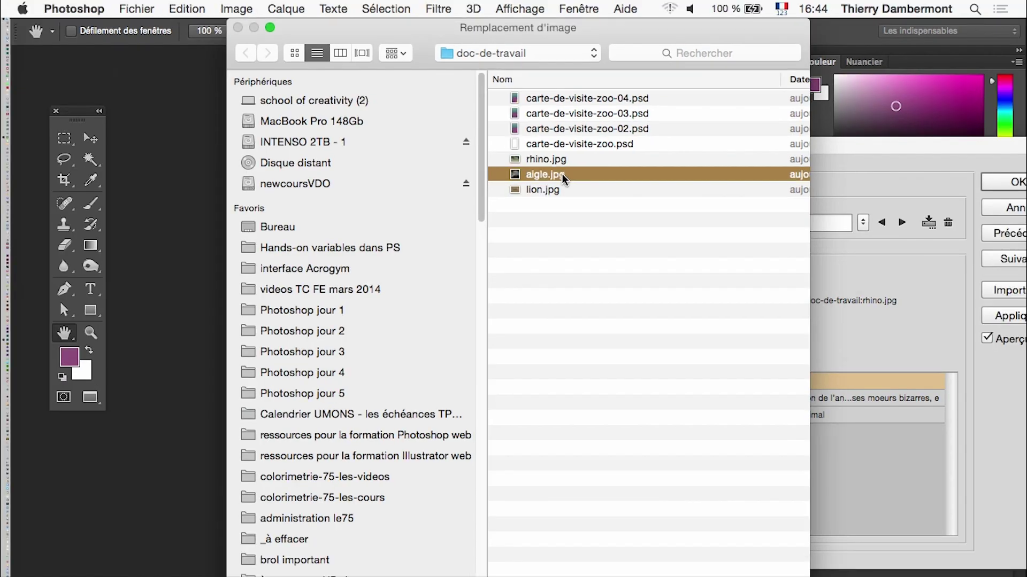
pyautogui.press('Return')
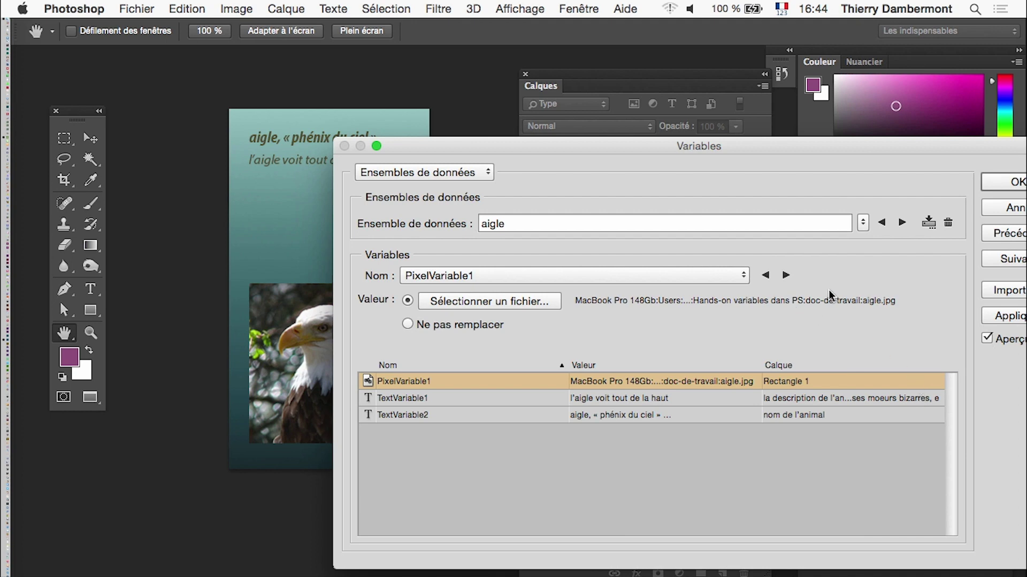
pyautogui.click(1022, 180)
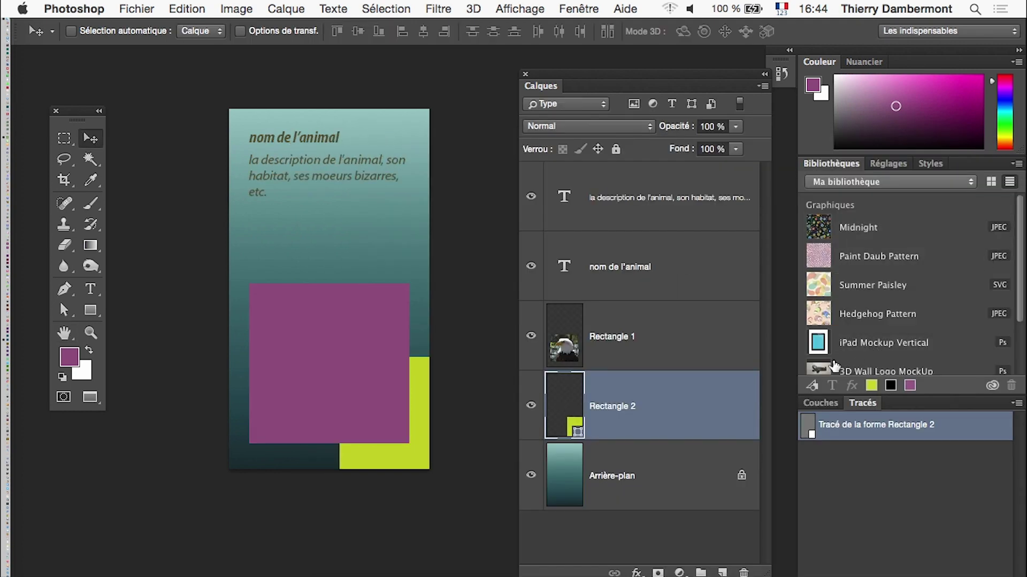
# Step: Save the template as carte-de-visite-zoo-05.psd in doc-de-travail
pyautogui.click(137, 8)
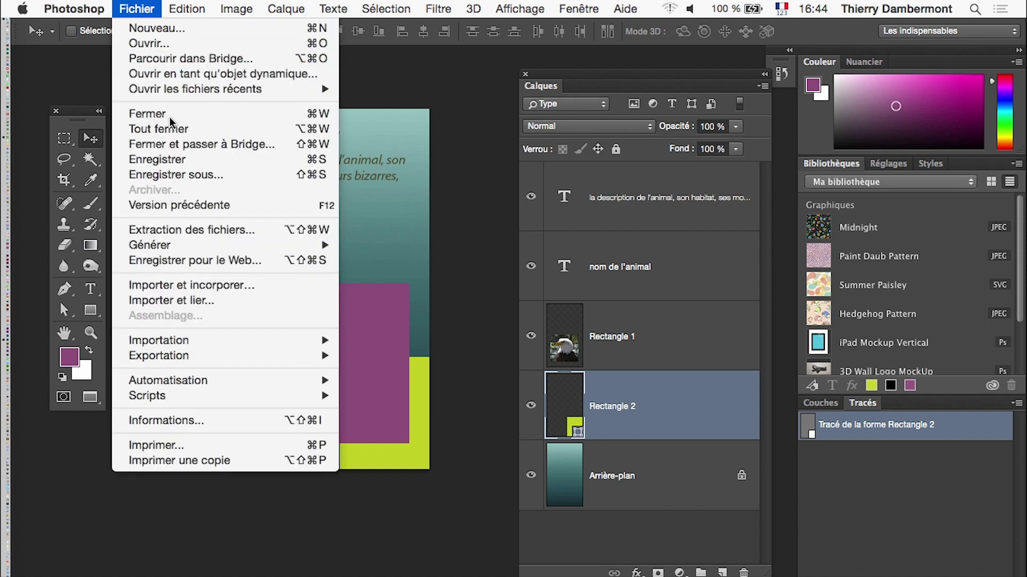
pyautogui.click(177, 175)
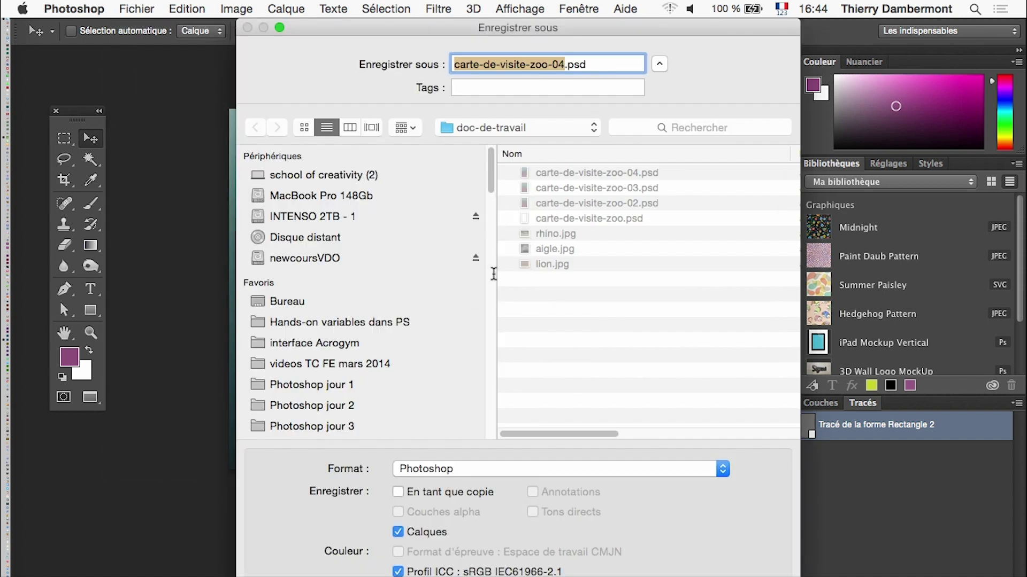
pyautogui.click(564, 64)
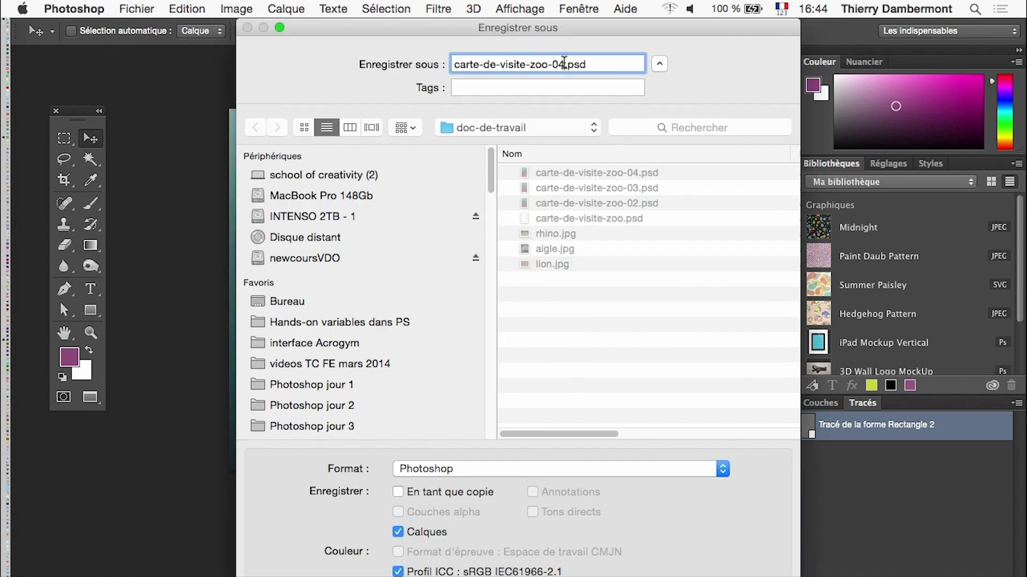
pyautogui.press('BackSpace')
pyautogui.press('Return')
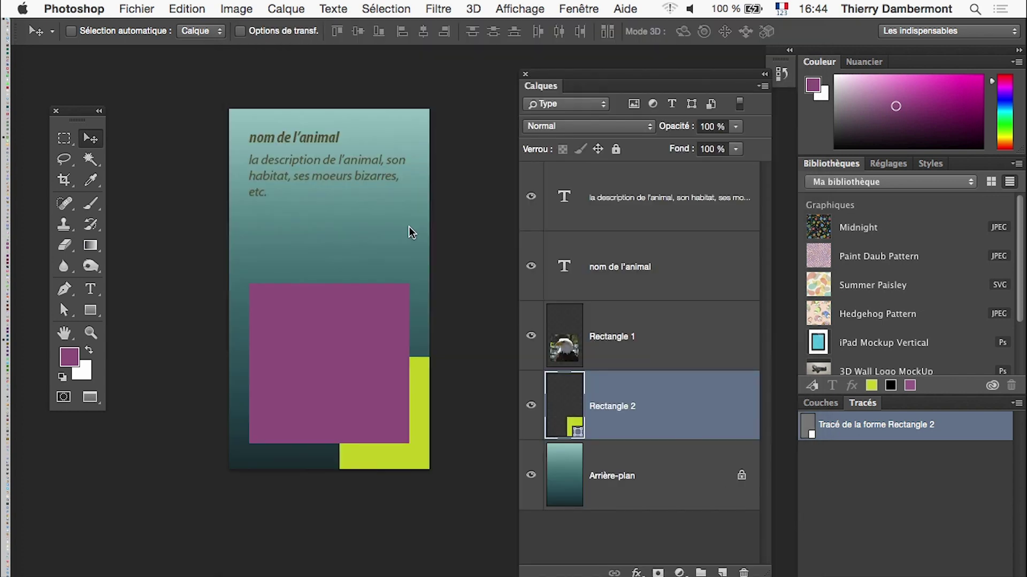
pyautogui.click(238, 9)
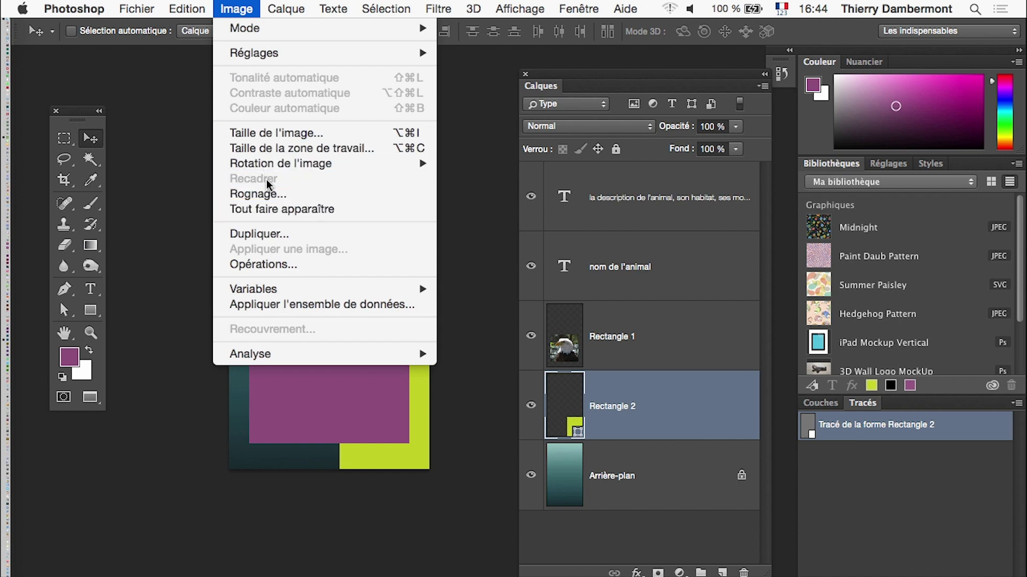
# Step: Preview the fiche lion, rhino and aigle data sets, then apply aigle to the card
pyautogui.click(293, 304)
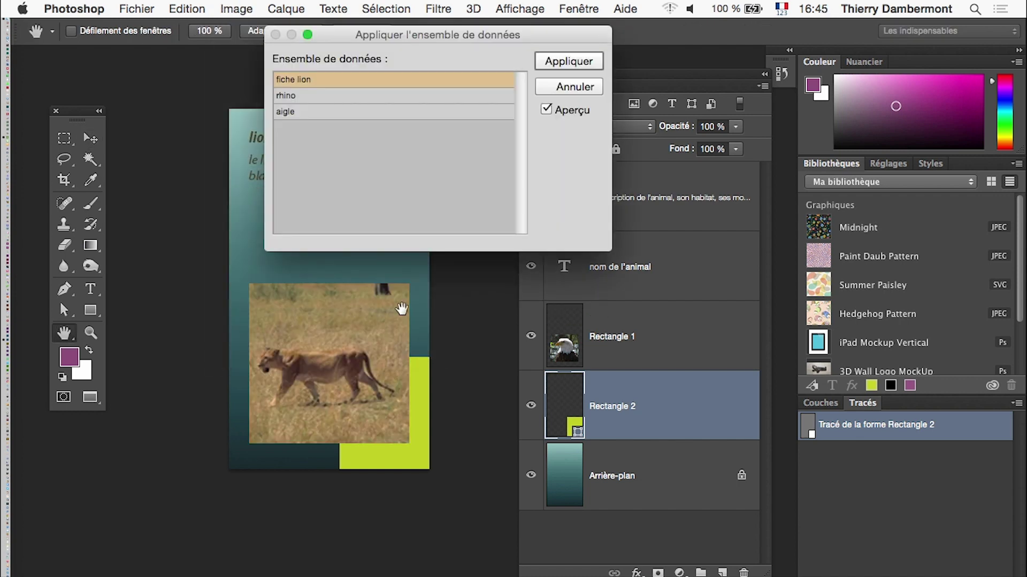
pyautogui.moveTo(588, 51); pyautogui.dragTo(651, 63)
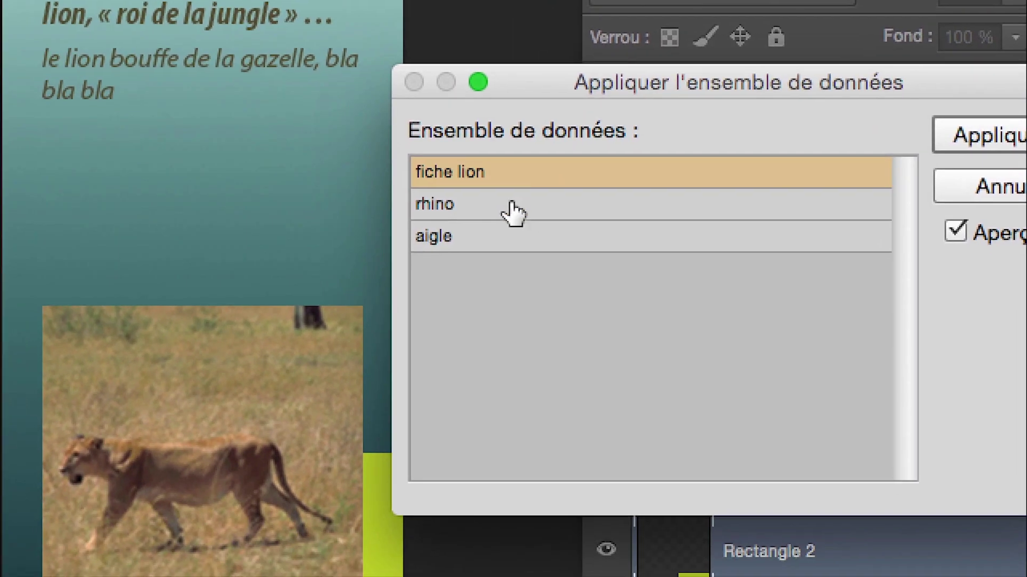
pyautogui.click(512, 205)
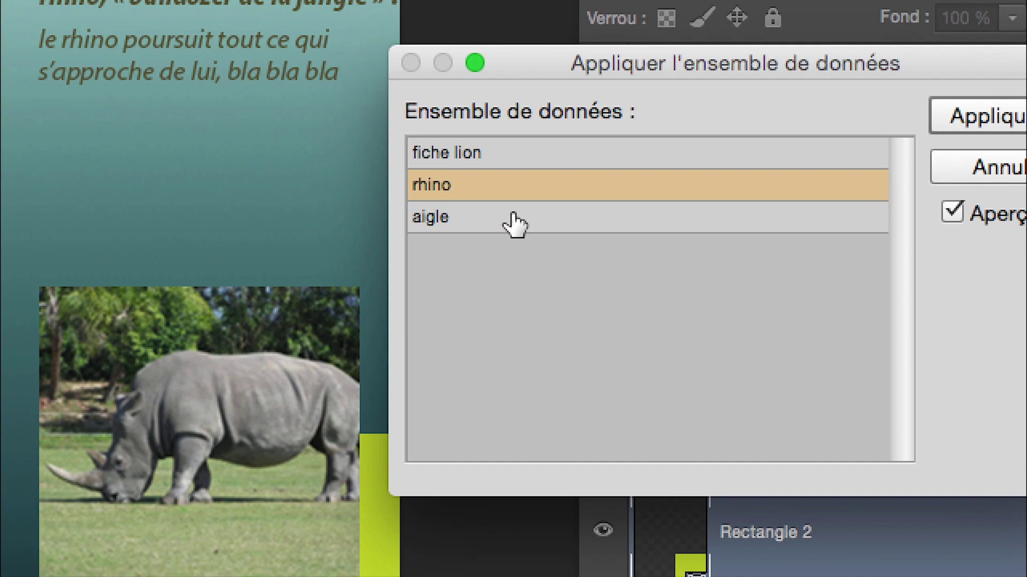
pyautogui.click(514, 219)
pyautogui.click(512, 199)
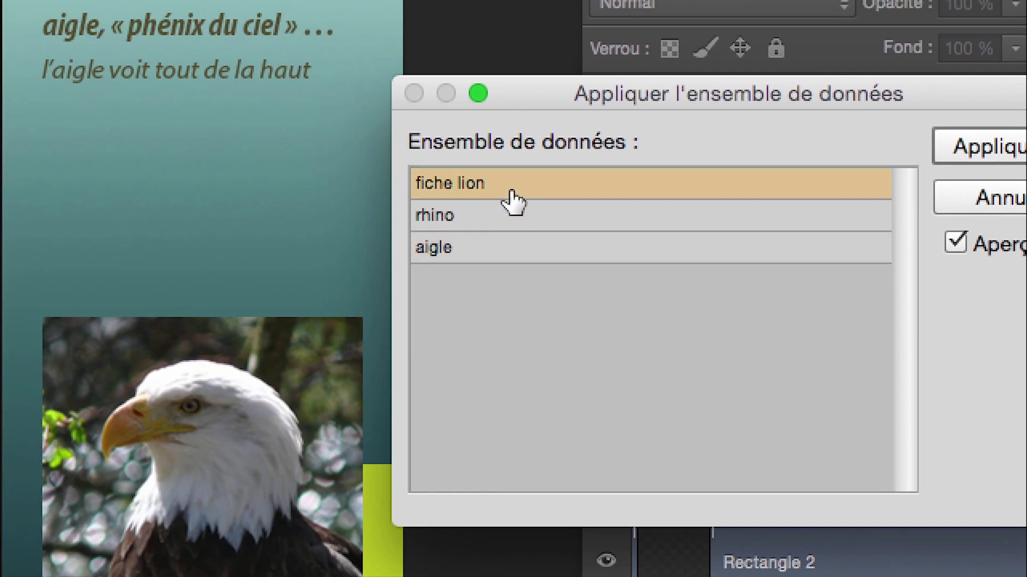
pyautogui.click(511, 215)
pyautogui.click(512, 247)
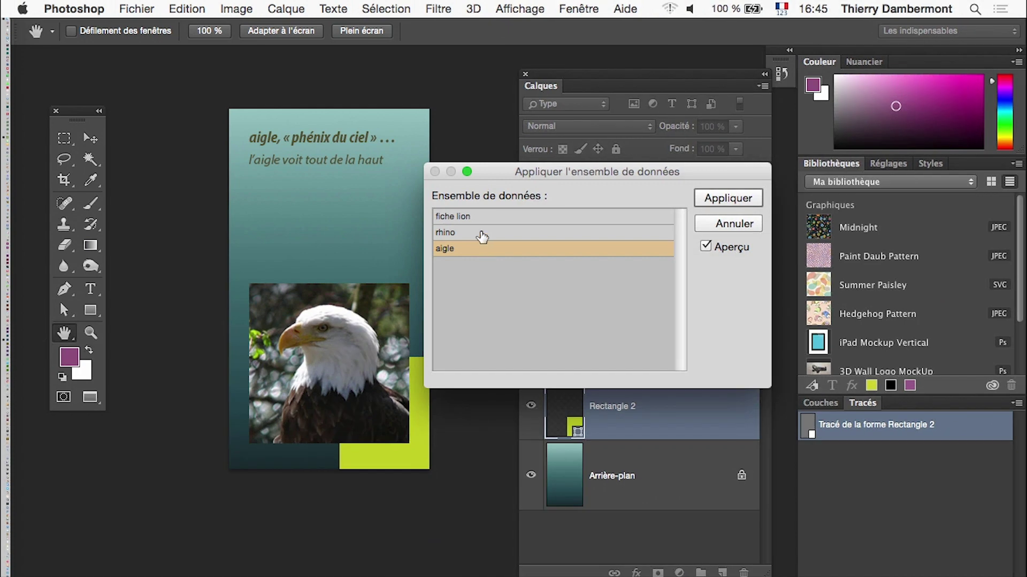
pyautogui.click(480, 216)
pyautogui.click(479, 248)
pyautogui.click(480, 217)
pyautogui.click(480, 233)
pyautogui.click(712, 203)
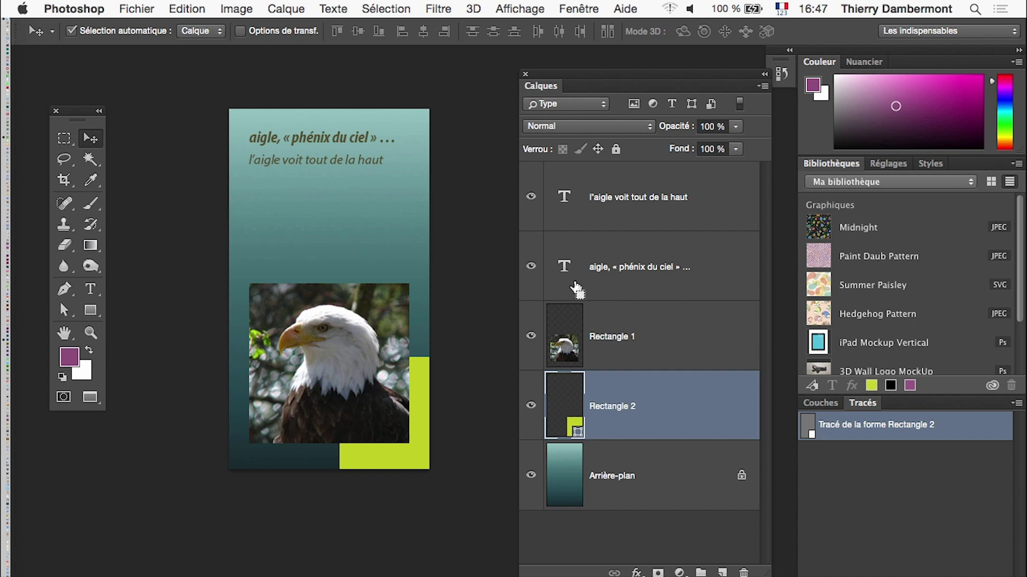
pyautogui.press('super+Tab')
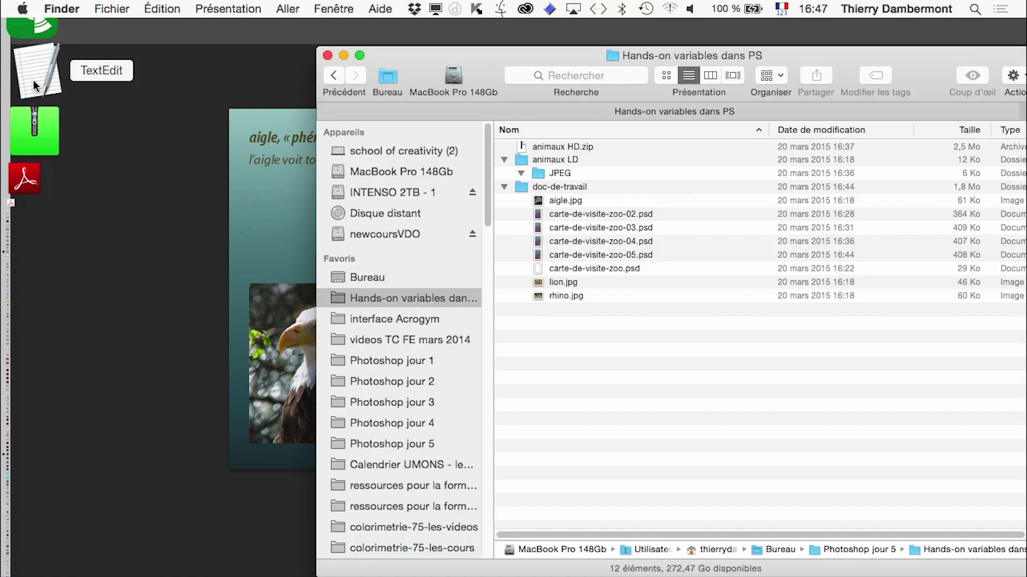
# Step: Open fichier-source.txt in TextEdit, change the header to PixelVariable1, TextVariable2, TextVariable1, and save
pyautogui.click(33, 78)
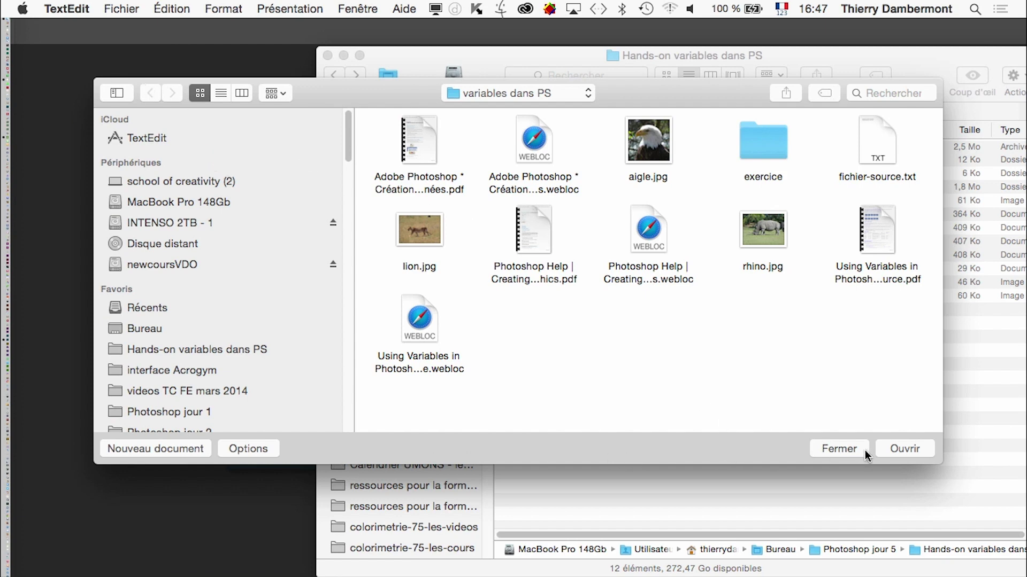
pyautogui.click(142, 8)
pyautogui.moveTo(172, 59)
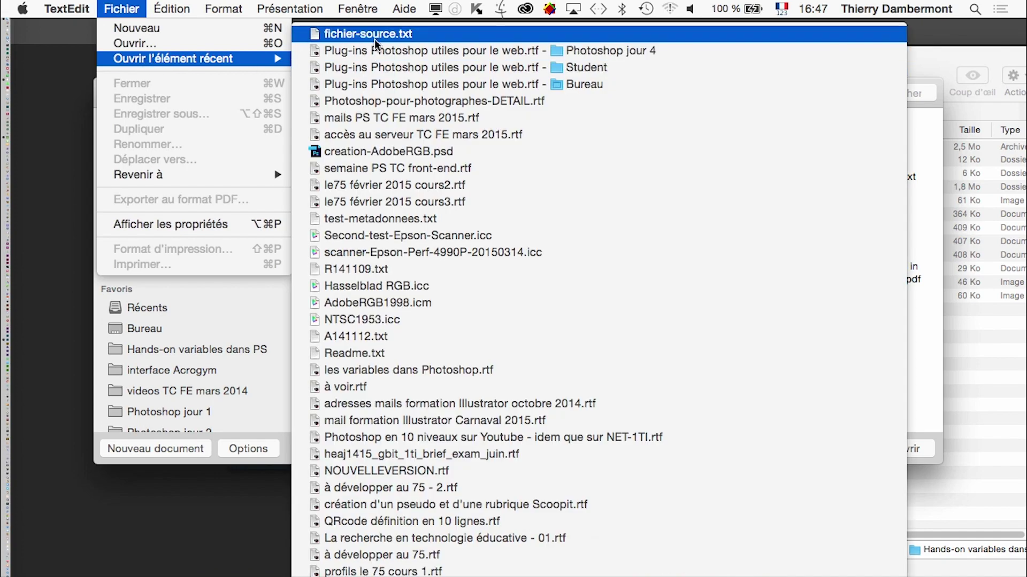
pyautogui.click(375, 37)
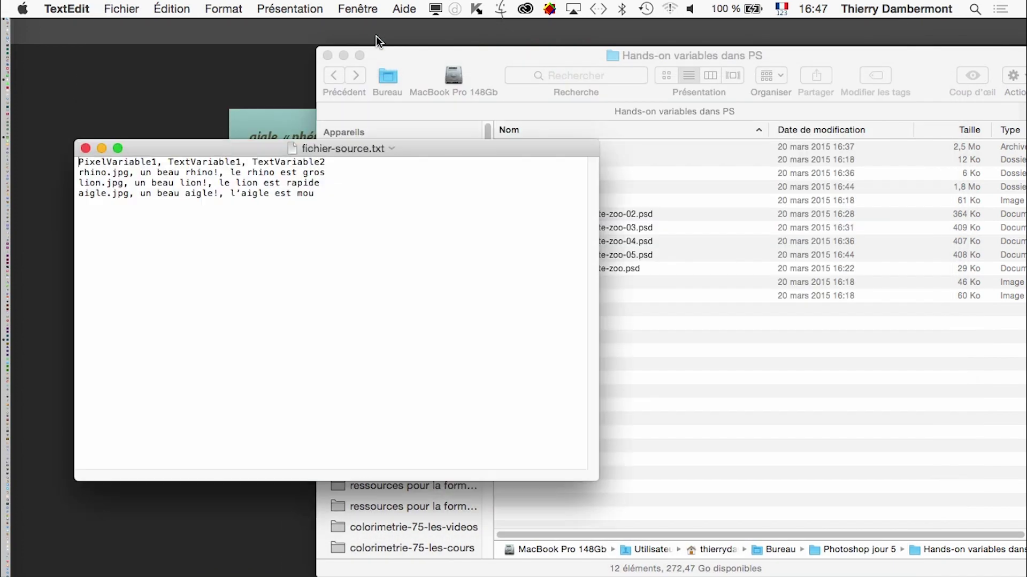
pyautogui.moveTo(410, 152)
pyautogui.mouseDown()
pyautogui.moveTo(759, 44)
pyautogui.moveTo(794, 42)
pyautogui.mouseUp()
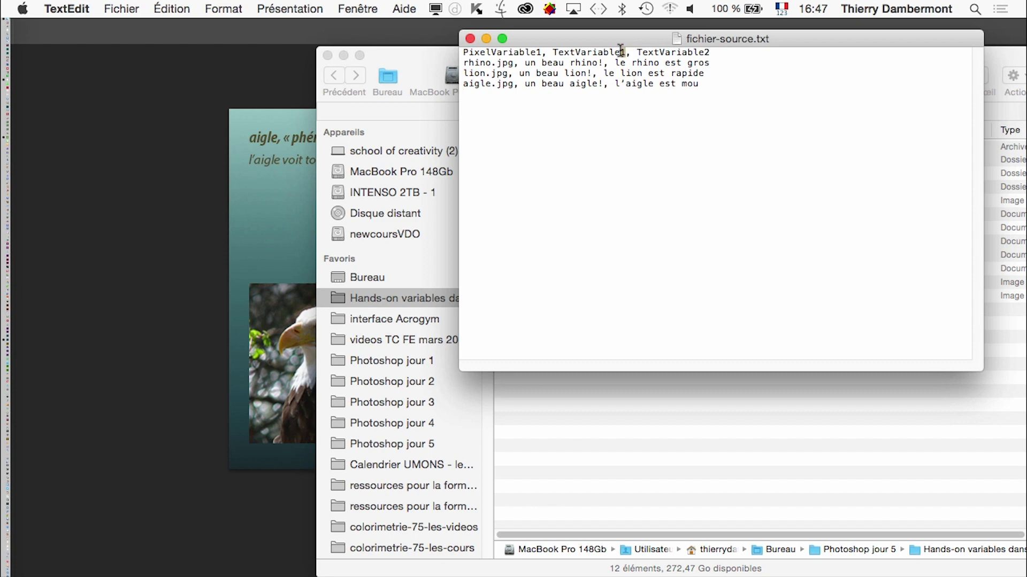
pyautogui.write('2')
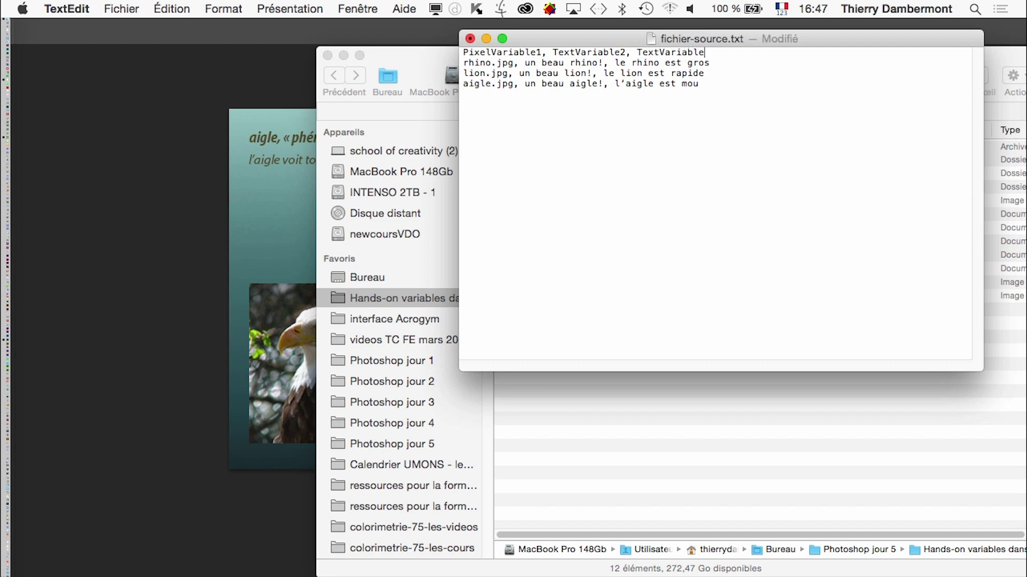
pyautogui.write('1')
pyautogui.press('super+s')
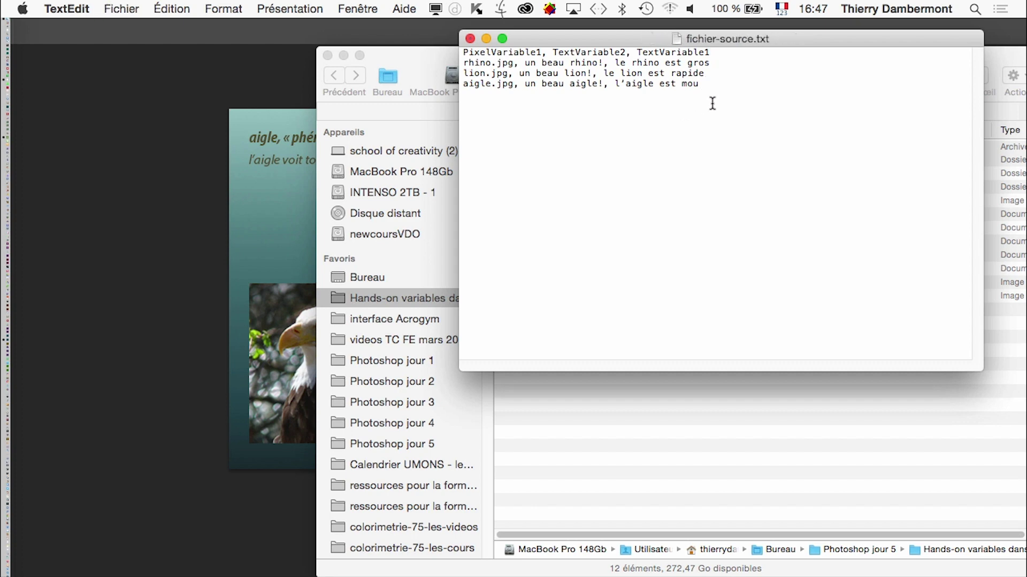
# Step: Enlarge the file's text, resize and reposition the TextEdit window, then return to Photoshop
pyautogui.press('super+a')
pyautogui.press('super+plus')
pyautogui.press('super+plus')
pyautogui.press('super+plus')
pyautogui.press('super+plus')
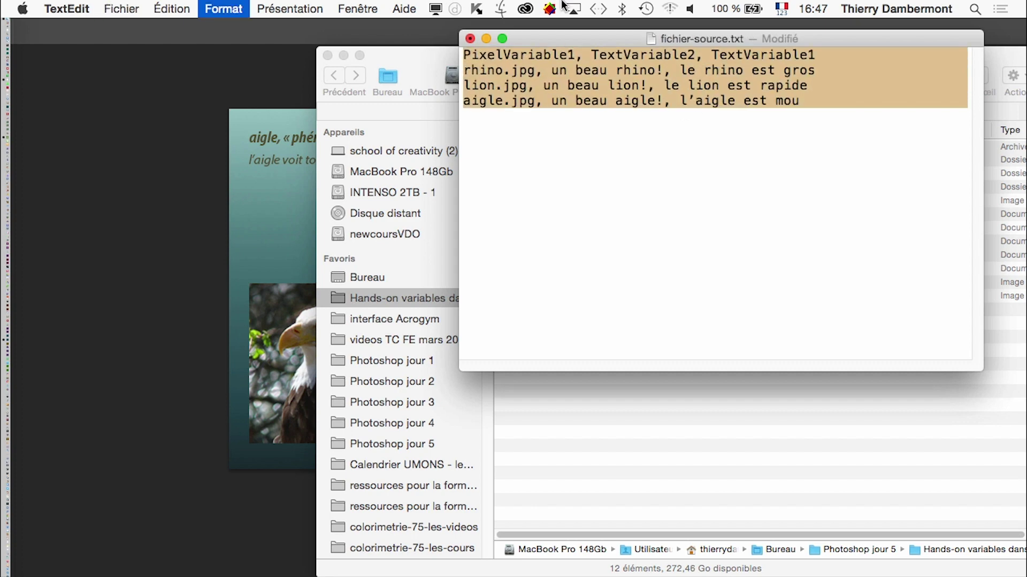
pyautogui.press('super+plus')
pyautogui.press('super+plus')
pyautogui.press('super+plus')
pyautogui.press('super+plus')
pyautogui.moveTo(607, 36); pyautogui.dragTo(276, 69)
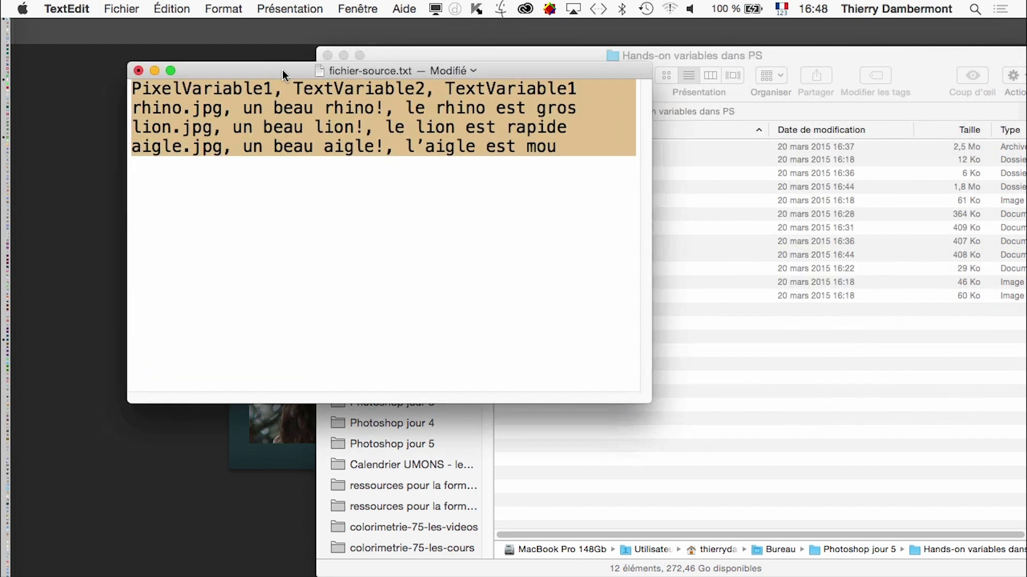
pyautogui.moveTo(648, 399); pyautogui.dragTo(888, 449)
pyautogui.click(430, 261)
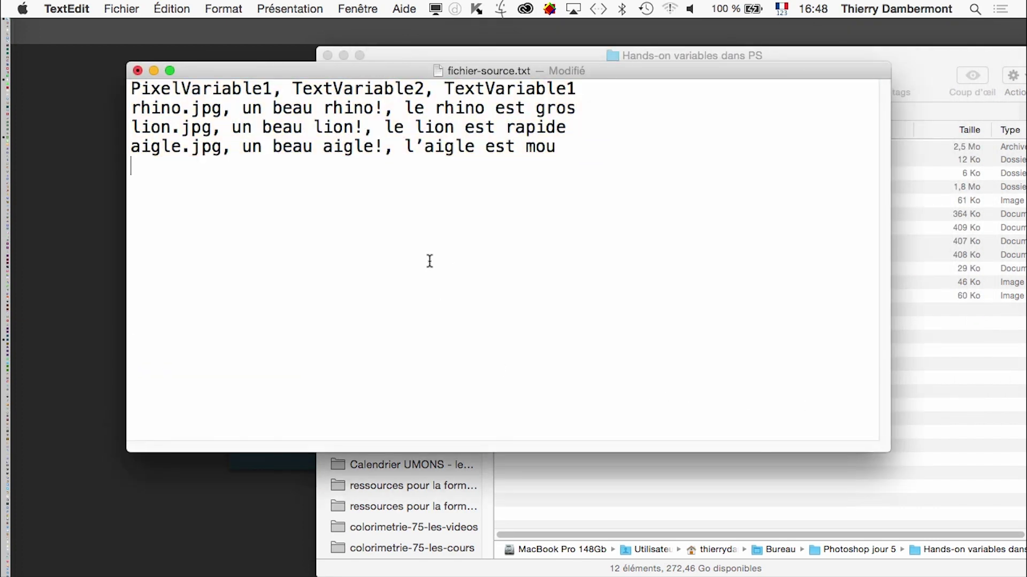
pyautogui.moveTo(269, 67); pyautogui.dragTo(435, 73)
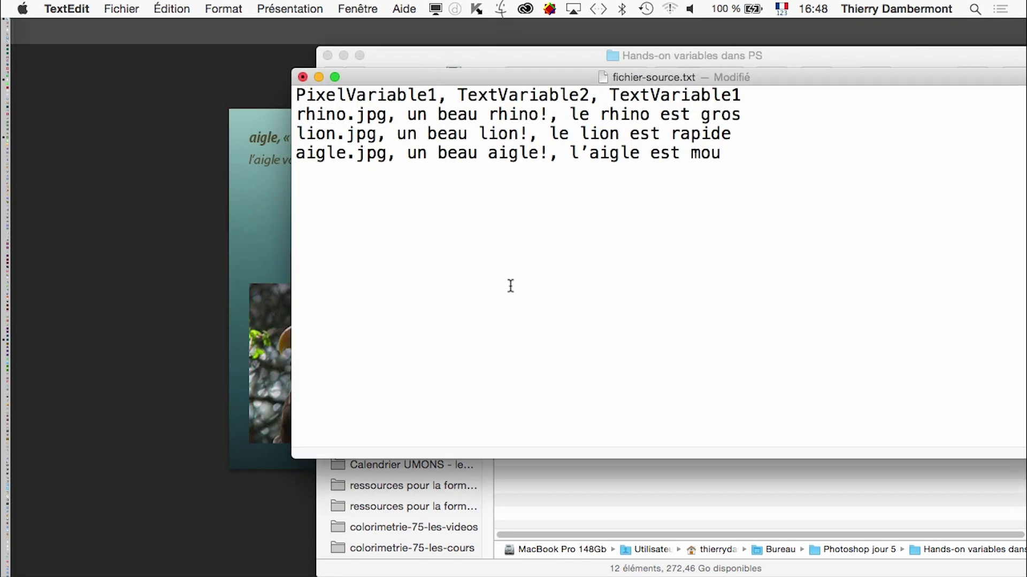
pyautogui.click(257, 512)
pyautogui.click(239, 8)
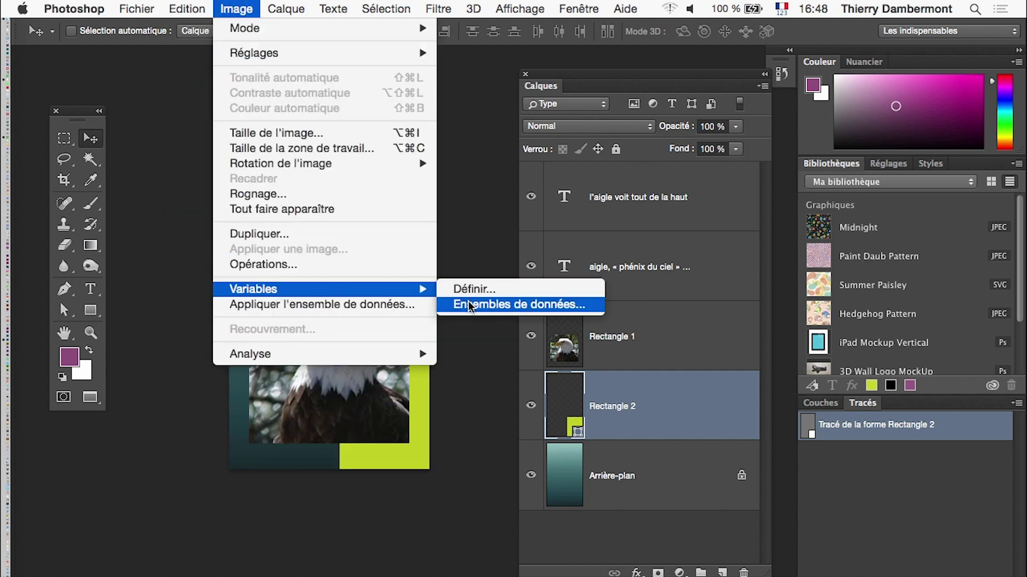
# Step: Review the fiche lion data set's image and two text variables, holding Option to show Réinitialiser
pyautogui.click(472, 300)
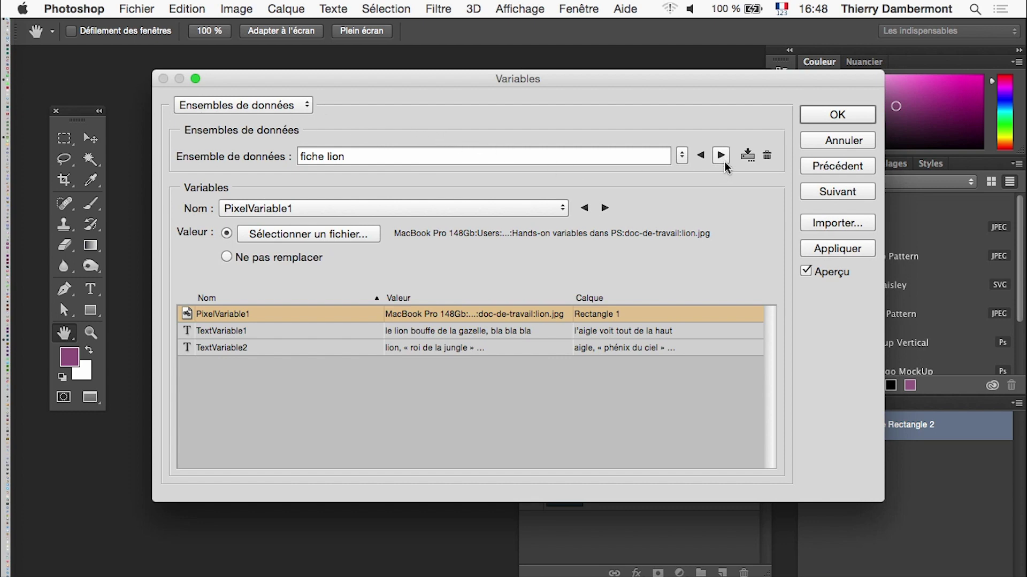
pyautogui.press('alt')
# Step: Cancel the Variables dialog, then inspect the header names and rhino.jpg row in fichier-source.txt
pyautogui.click(851, 140)
pyautogui.press('super+Tab')
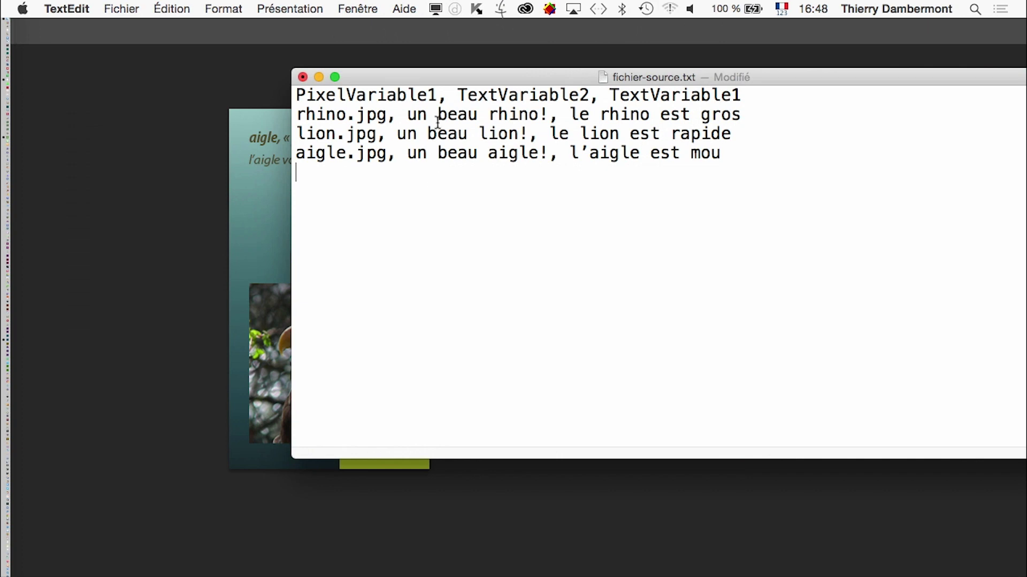
pyautogui.tripleClick(763, 103)
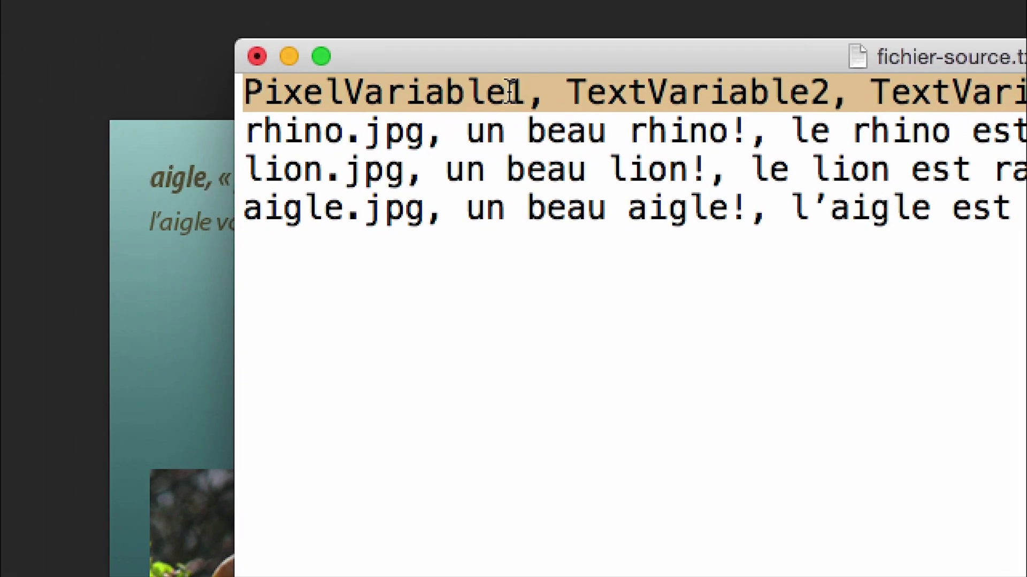
pyautogui.click(512, 92)
pyautogui.doubleClick(512, 92)
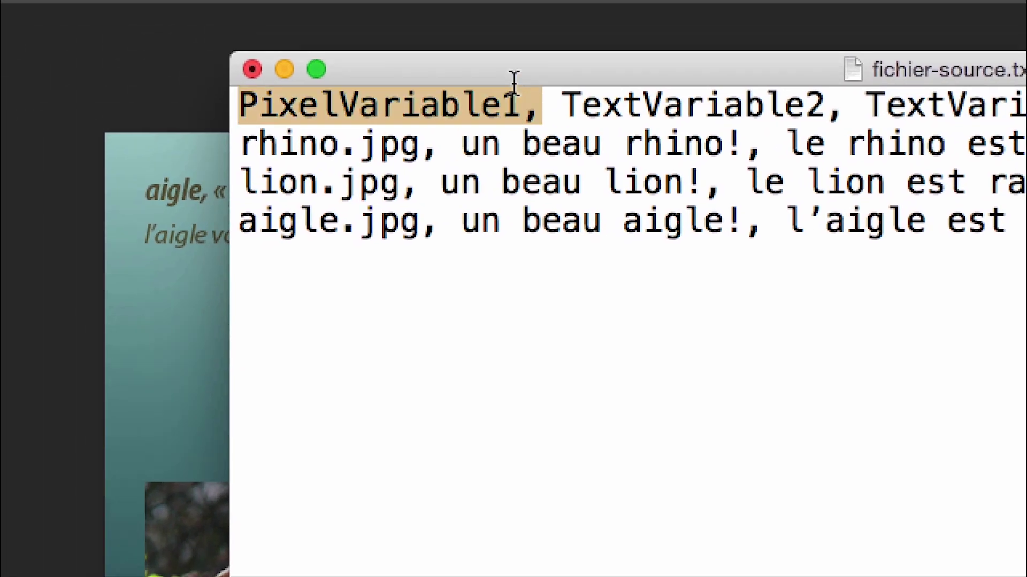
pyautogui.moveTo(450, 92); pyautogui.dragTo(892, 92)
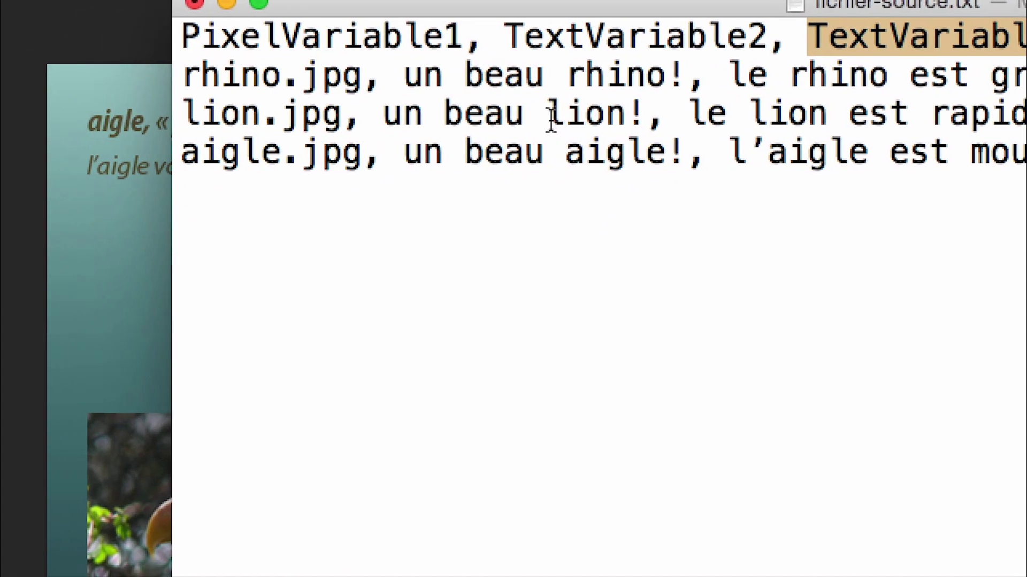
pyautogui.click(547, 114)
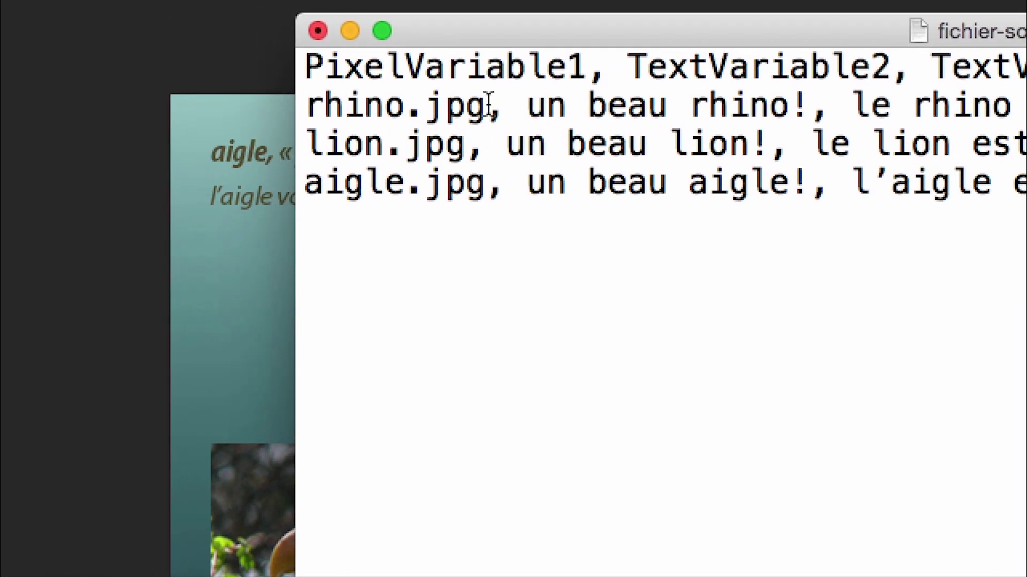
pyautogui.moveTo(494, 102); pyautogui.dragTo(316, 102)
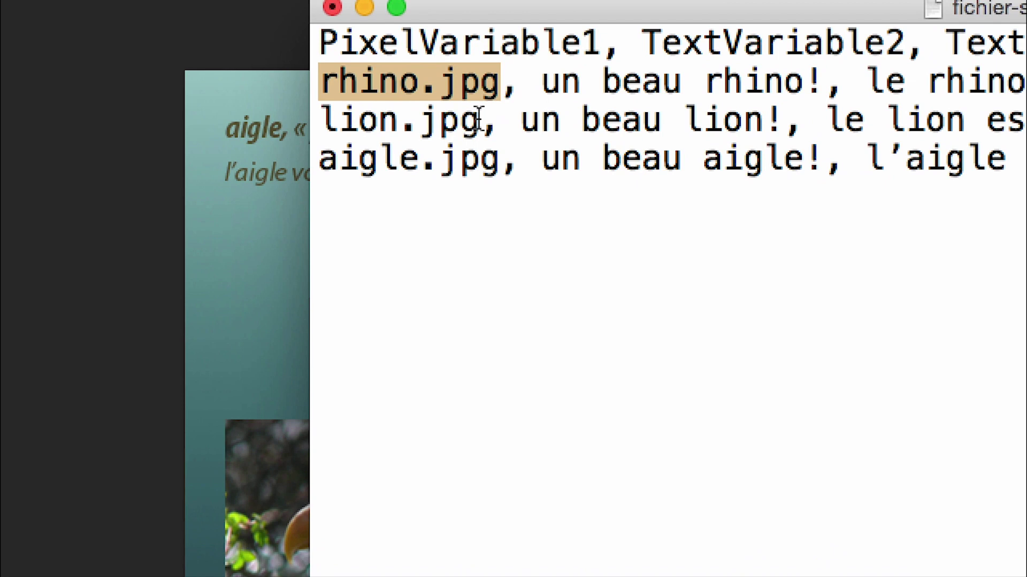
pyautogui.moveTo(481, 119); pyautogui.dragTo(320, 120)
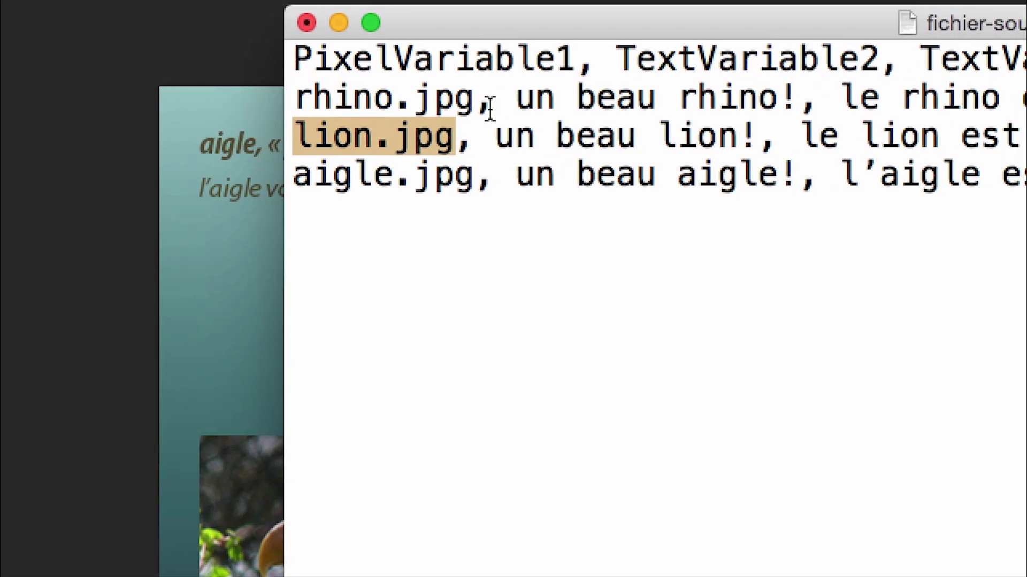
pyautogui.moveTo(515, 99); pyautogui.dragTo(789, 100)
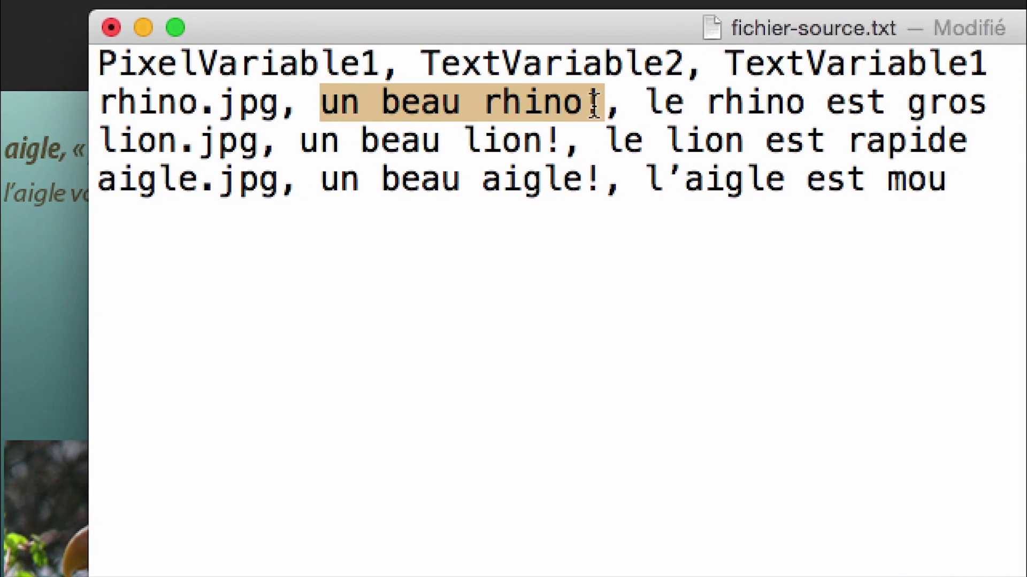
pyautogui.moveTo(593, 102); pyautogui.dragTo(796, 105)
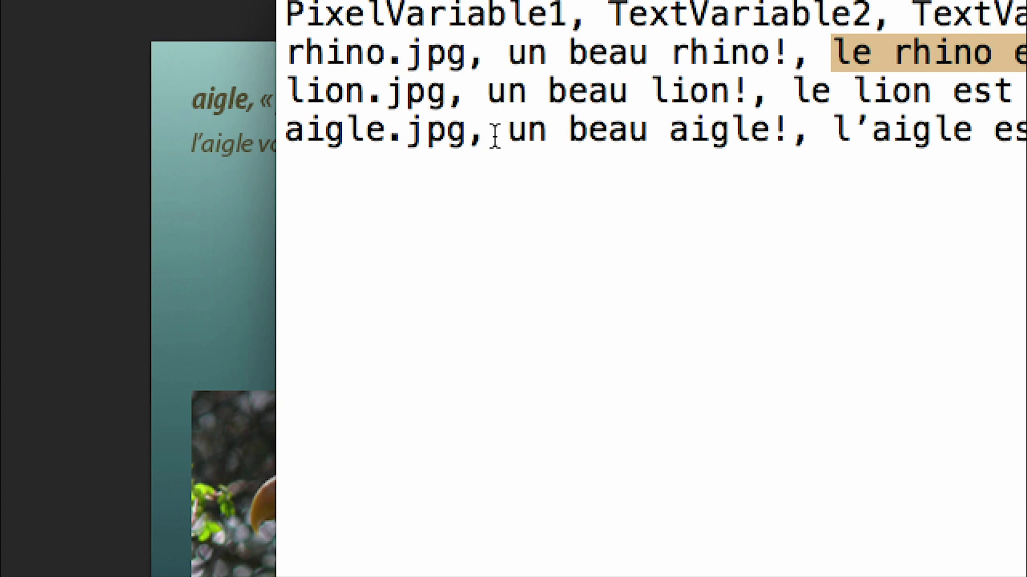
pyautogui.moveTo(467, 131); pyautogui.dragTo(287, 131)
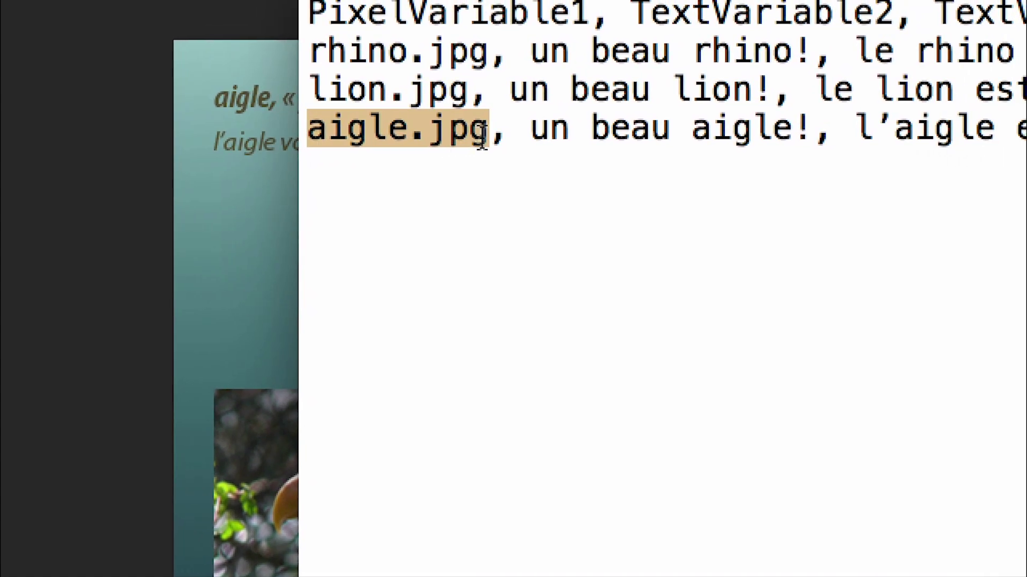
pyautogui.click(483, 134)
pyautogui.moveTo(483, 134); pyautogui.dragTo(937, 137)
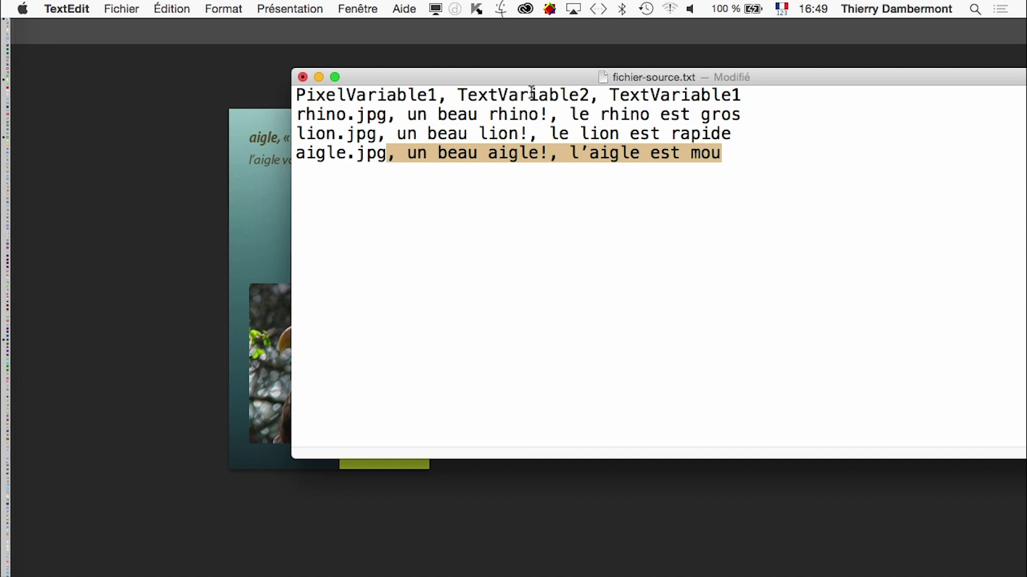
pyautogui.click(649, 155)
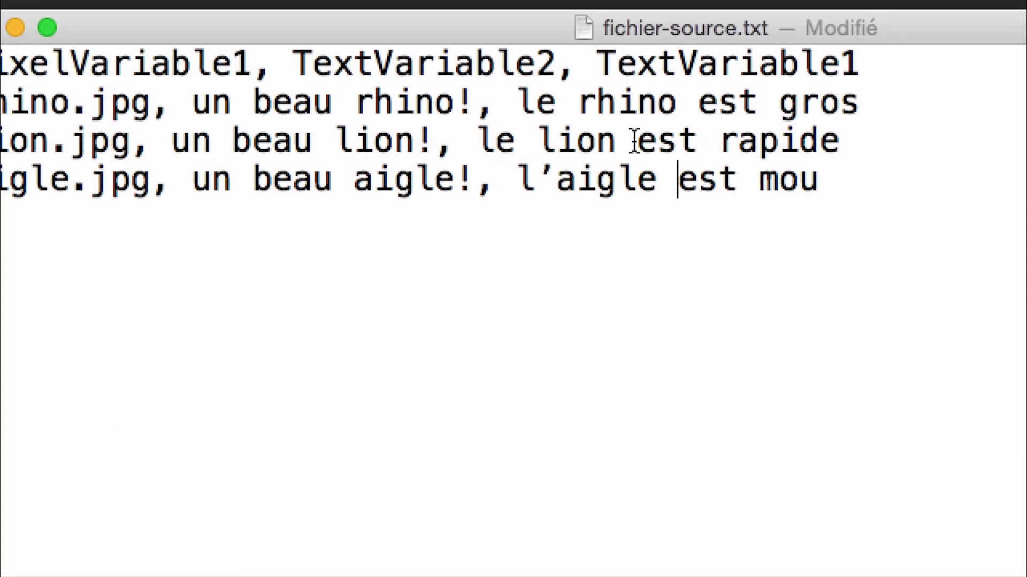
pyautogui.moveTo(632, 131); pyautogui.dragTo(651, 142)
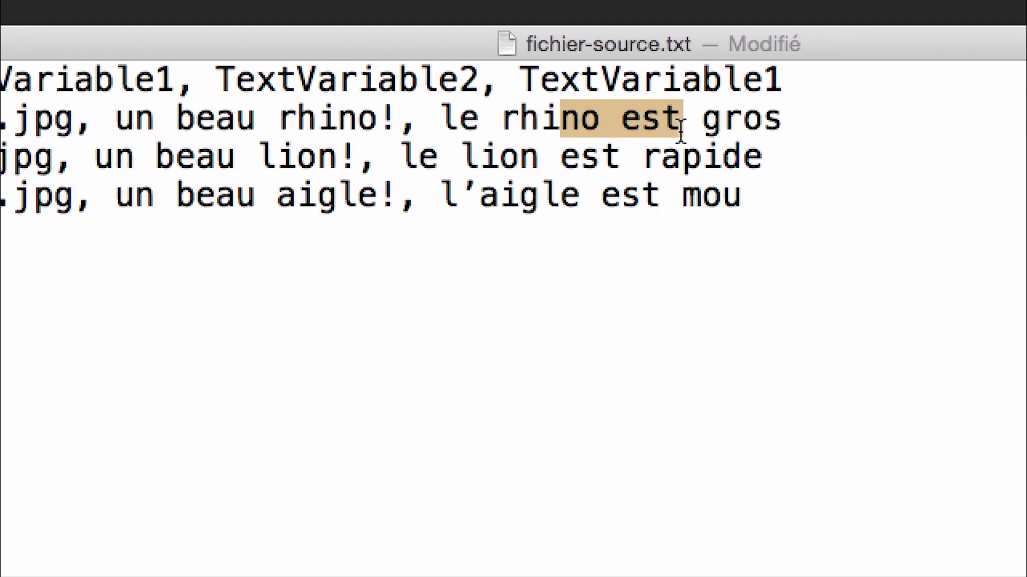
pyautogui.moveTo(635, 176); pyautogui.dragTo(554, 209)
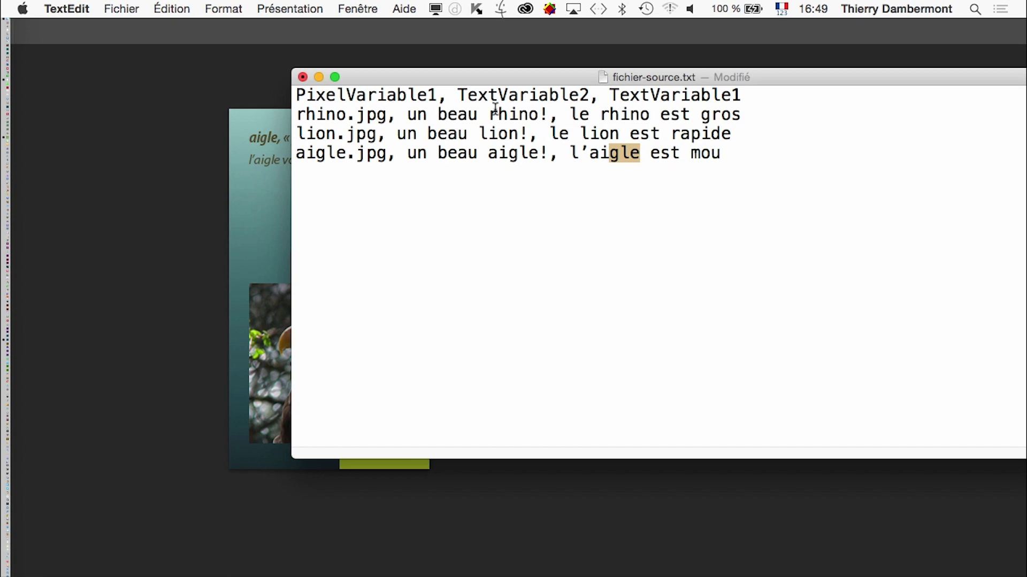
pyautogui.click(122, 9)
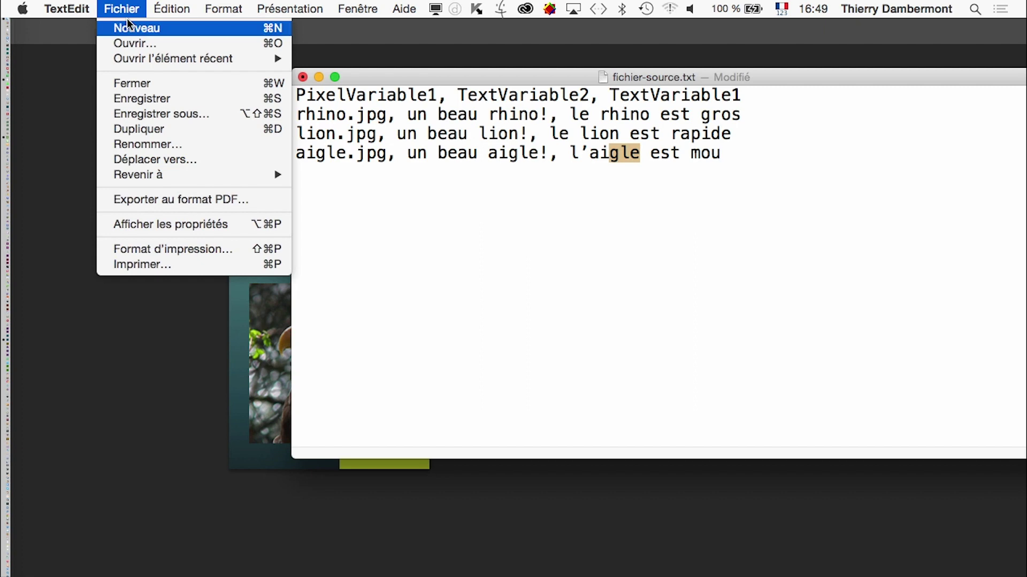
pyautogui.click(175, 105)
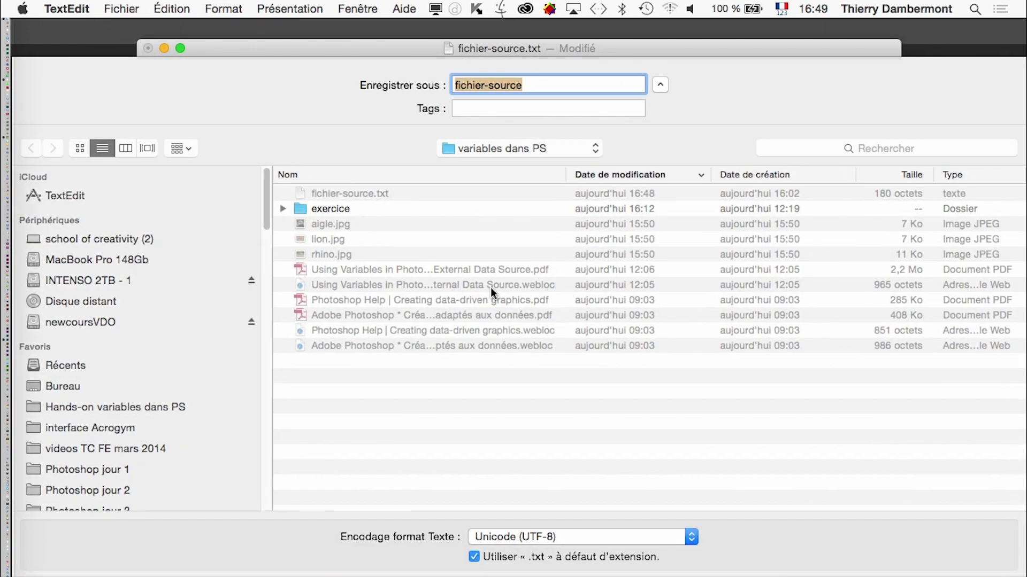
pyautogui.click(84, 409)
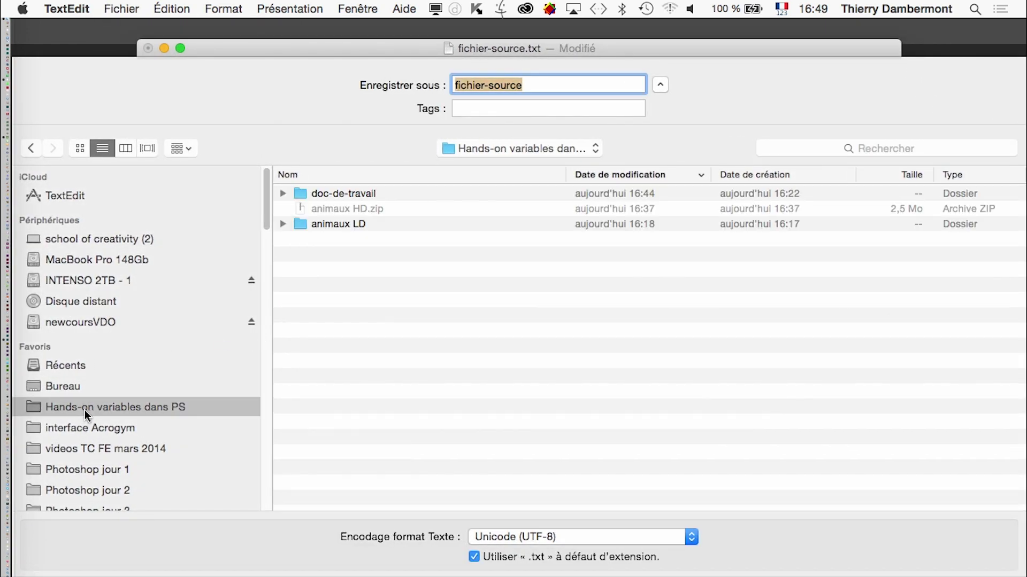
pyautogui.doubleClick(357, 193)
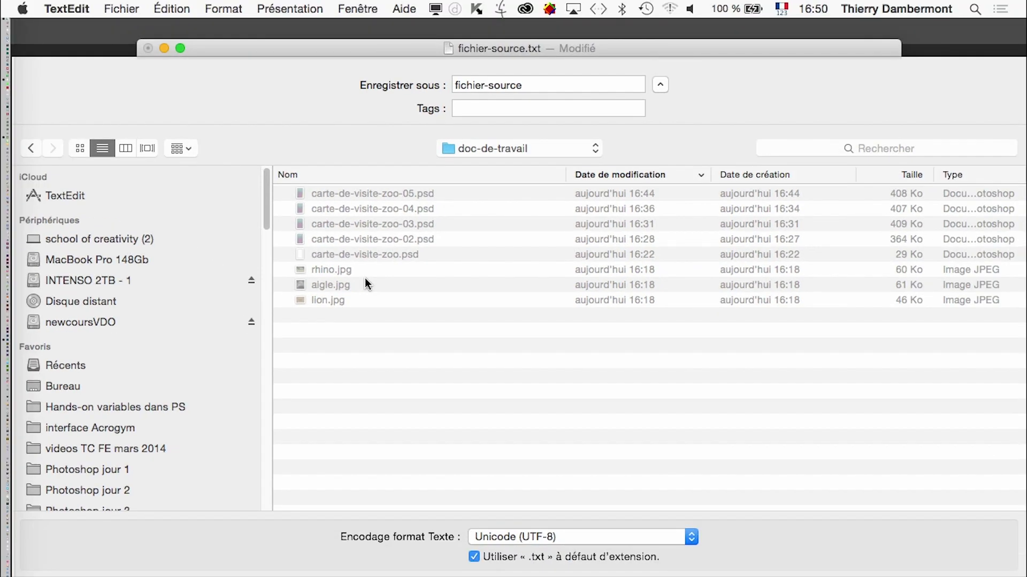
pyautogui.press('super+Tab')
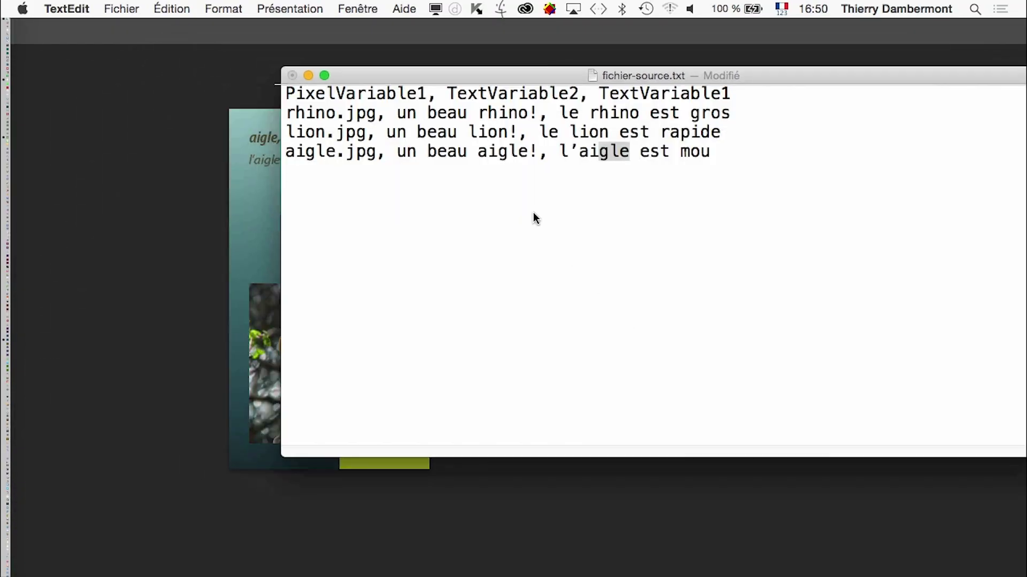
pyautogui.click(534, 218)
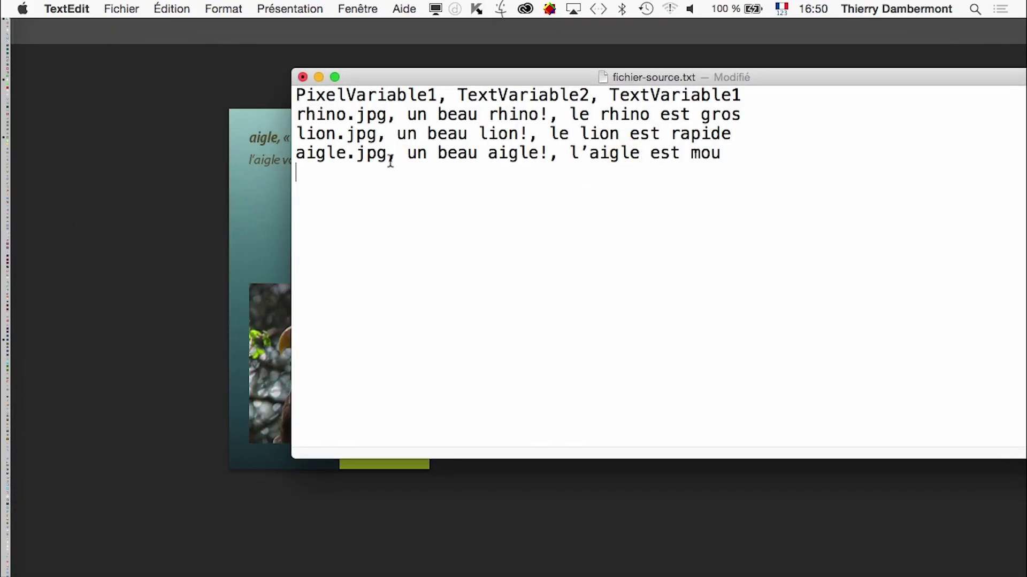
# Step: Add a ../image/ prefix before aigle.jpg, remove it again, and save fichier-source.txt
pyautogui.click(296, 155)
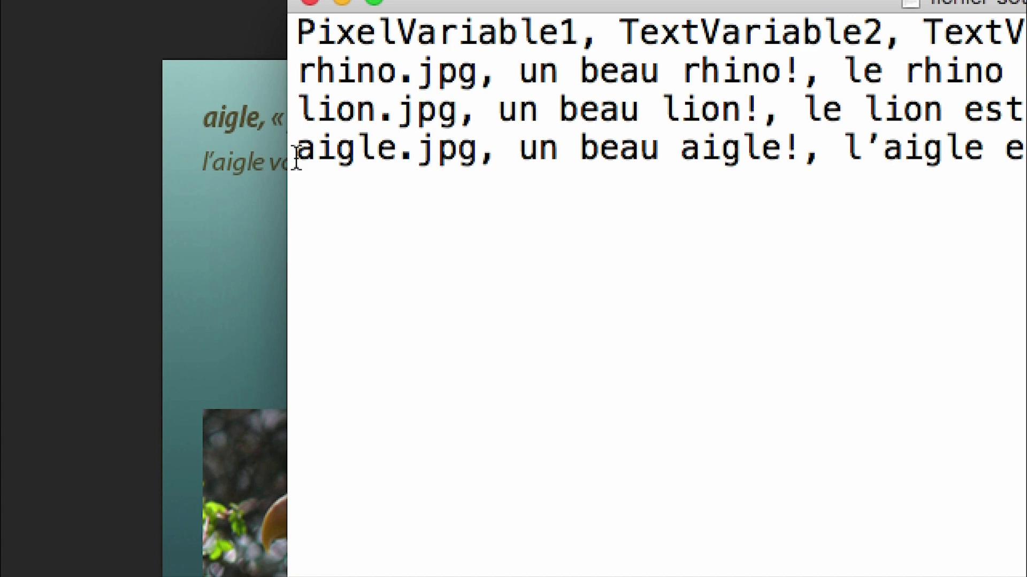
pyautogui.write('image/')
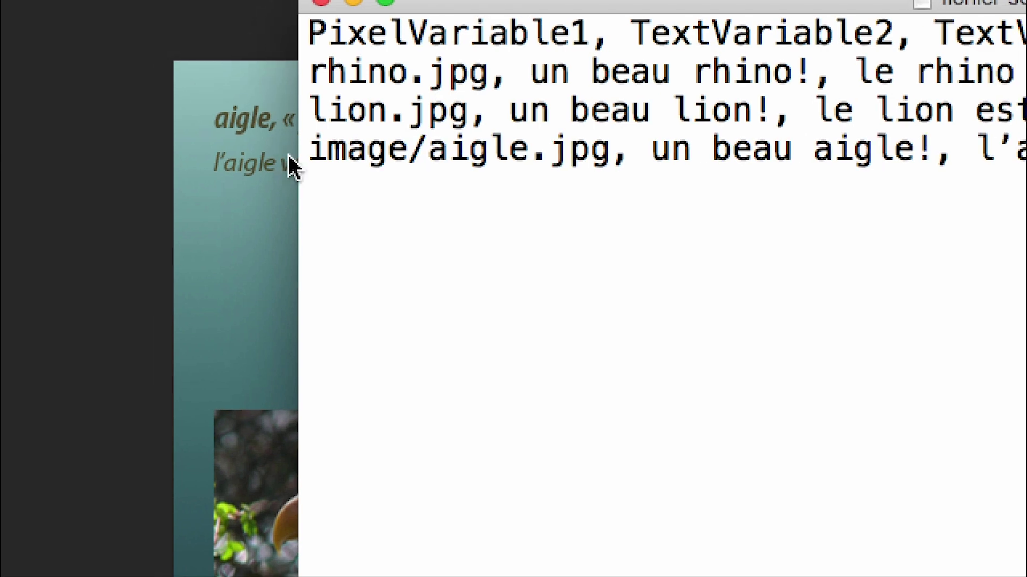
pyautogui.click(306, 148)
pyautogui.write('../')
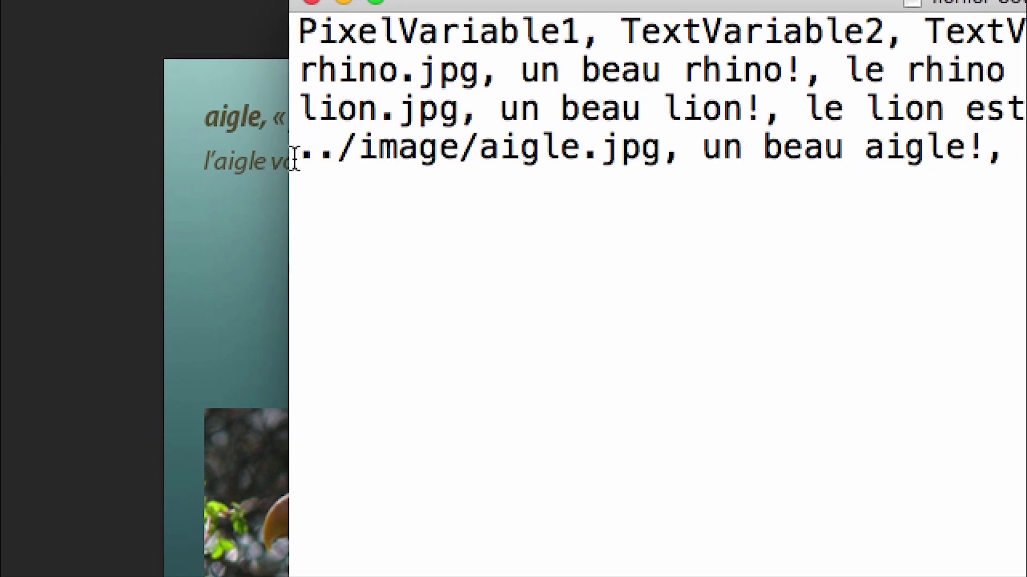
pyautogui.moveTo(478, 148); pyautogui.dragTo(294, 152)
pyautogui.press('BackSpace')
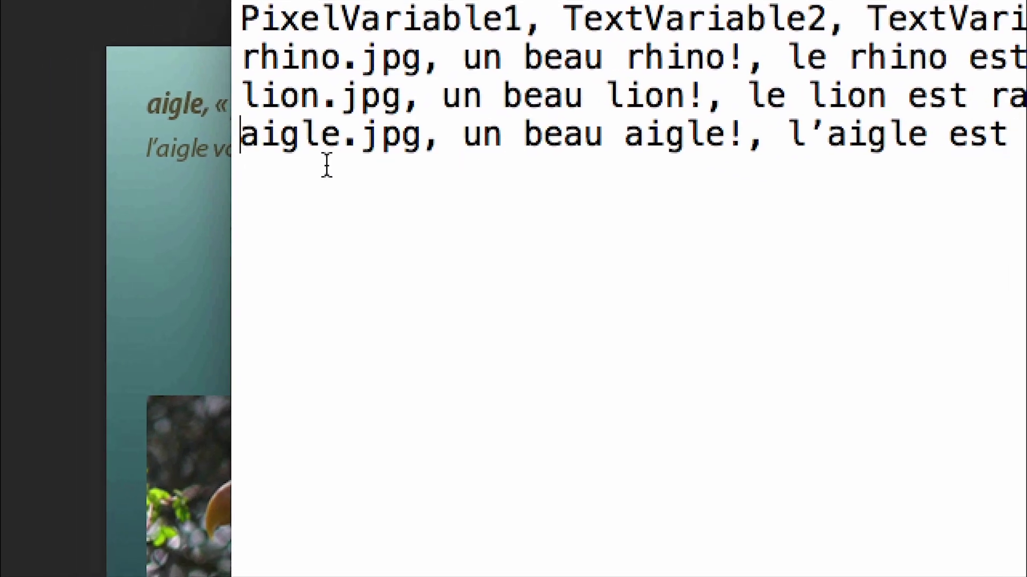
pyautogui.moveTo(459, 152); pyautogui.dragTo(279, 156)
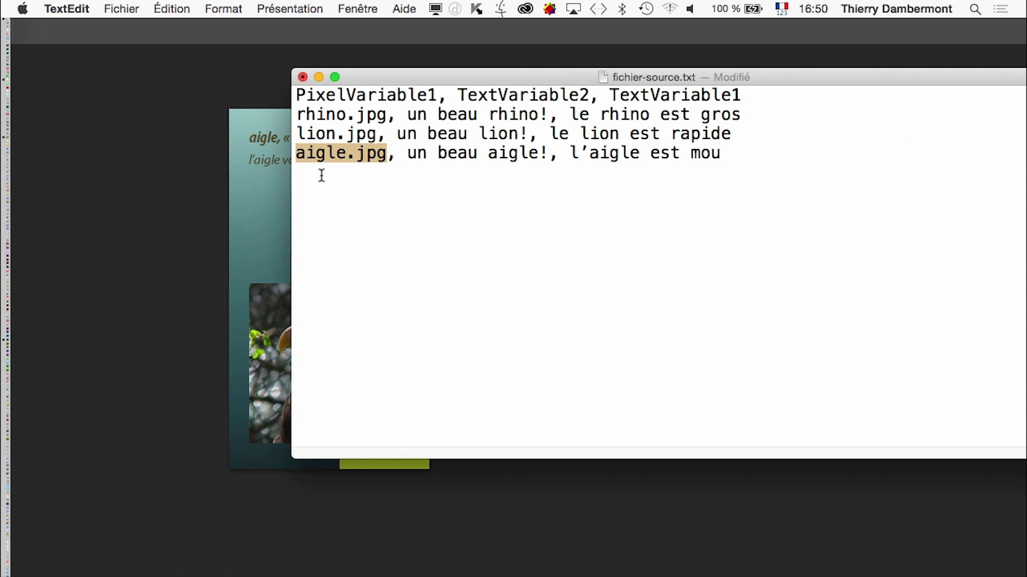
pyautogui.press('super+s')
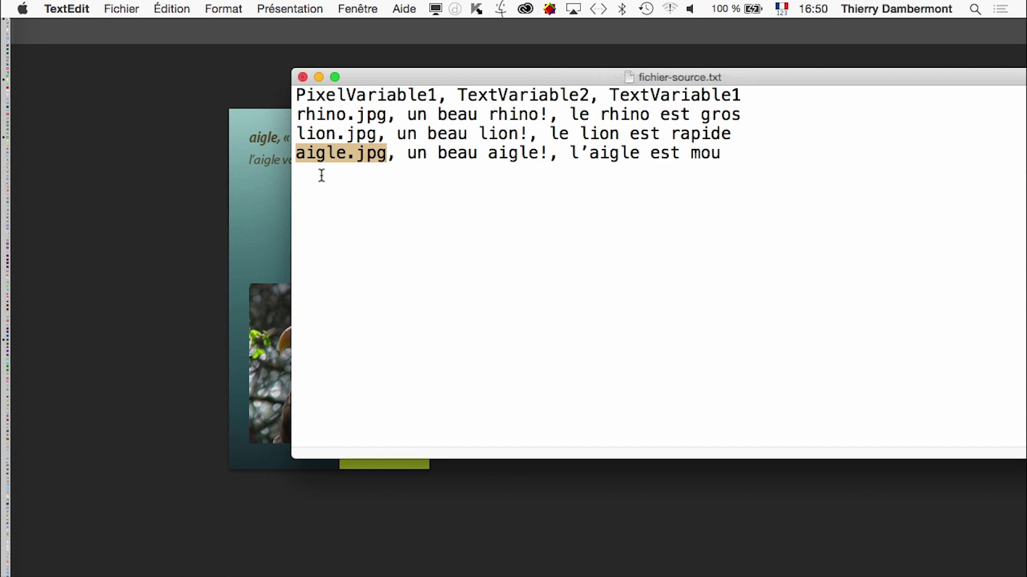
pyautogui.click(375, 186)
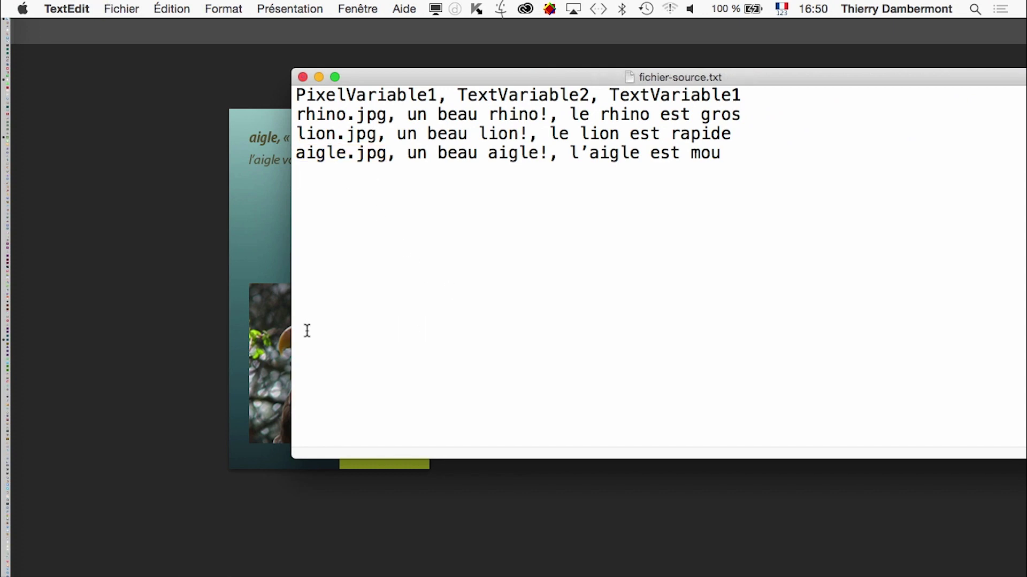
# Step: Compare the eagle card with its two text values in fichier-source.txt, then reach Import > Ensembles de données variables
pyautogui.click(221, 326)
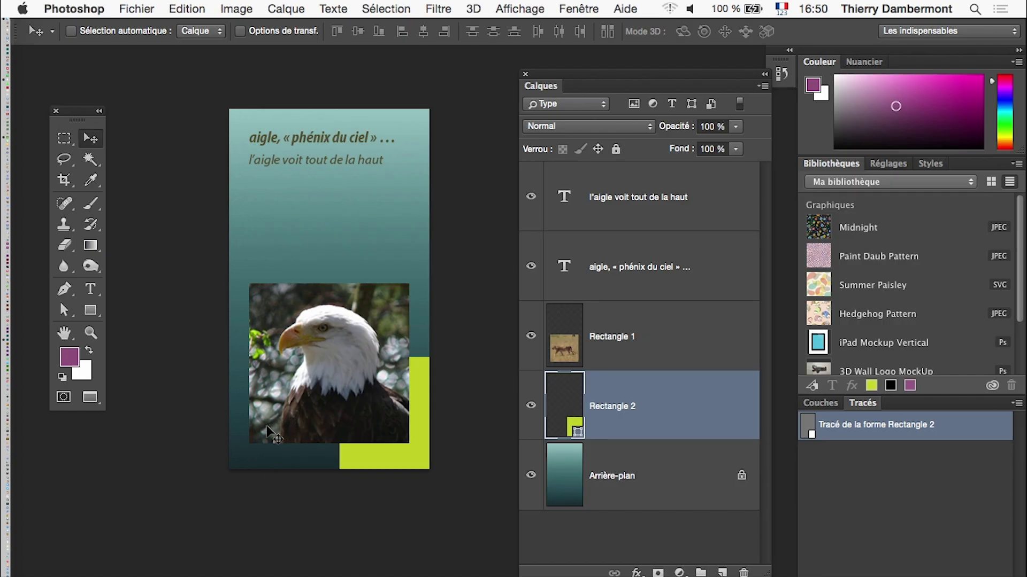
pyautogui.click(254, 7)
pyautogui.moveTo(252, 289)
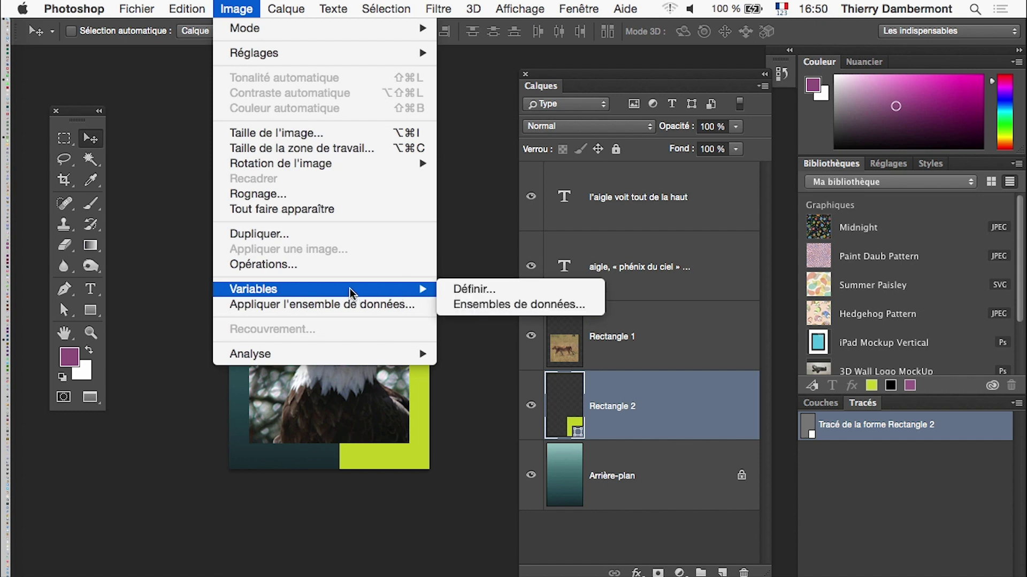
pyautogui.click(164, 166)
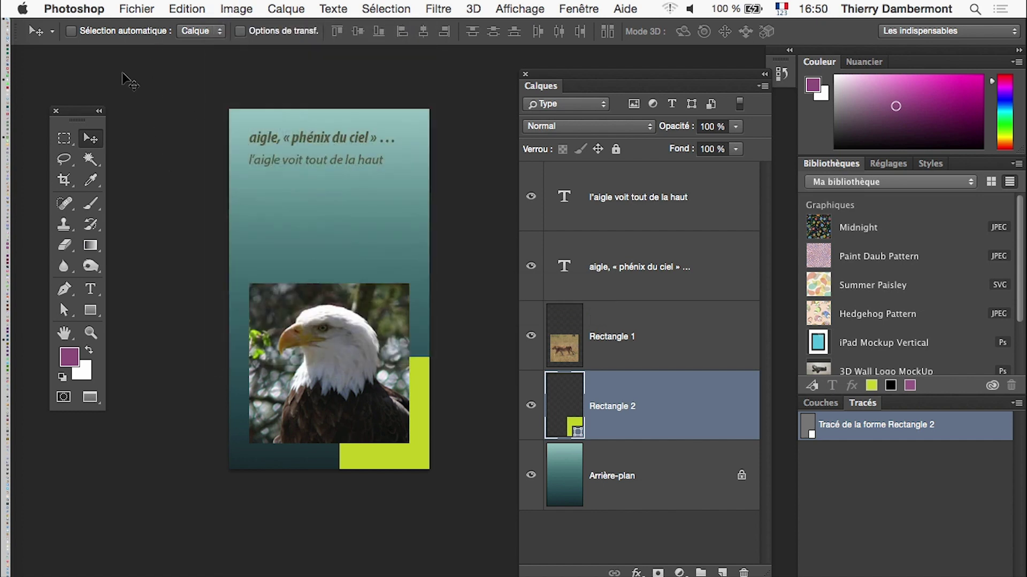
pyautogui.press('super+Tab')
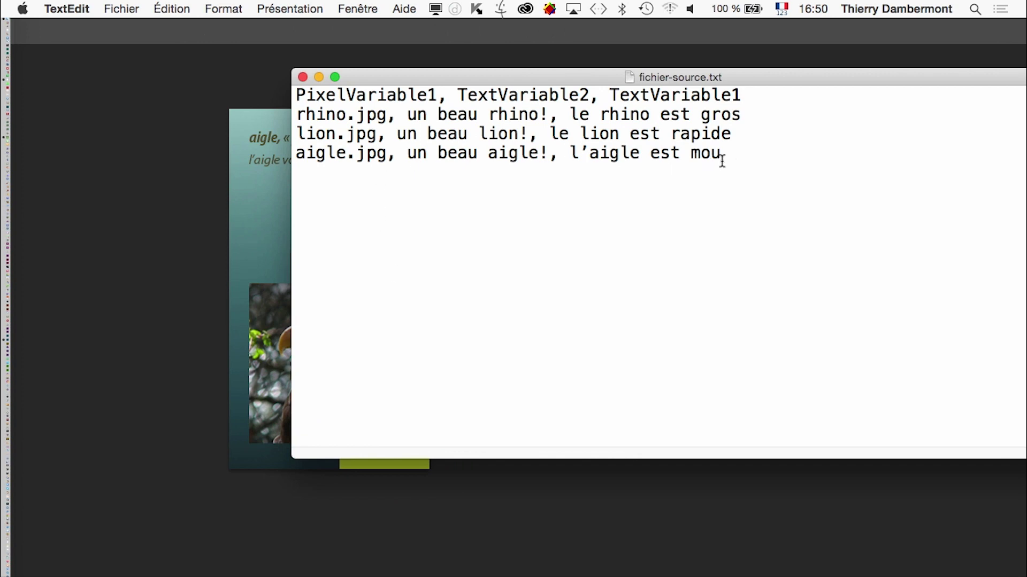
pyautogui.moveTo(722, 155); pyautogui.dragTo(293, 153)
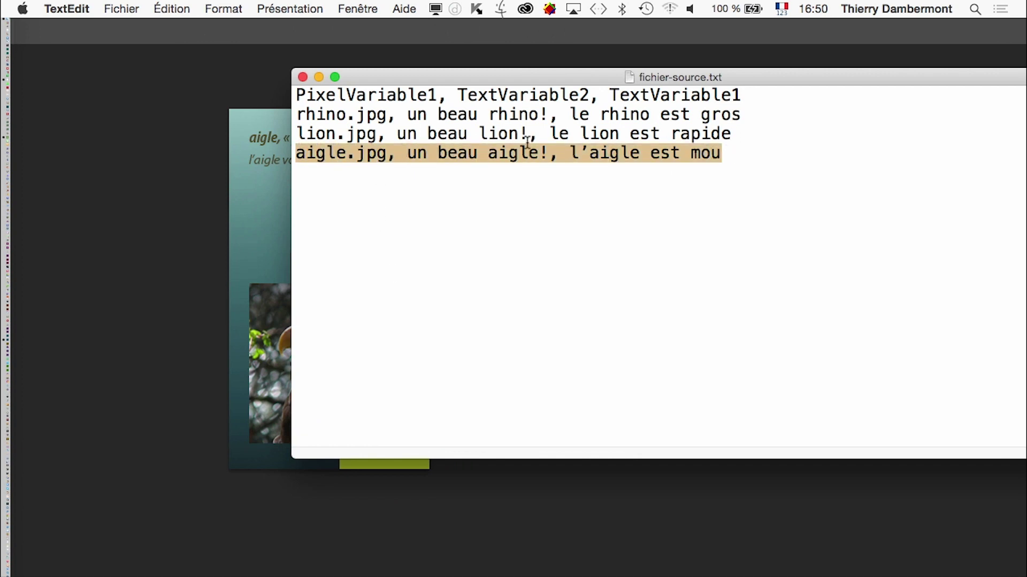
pyautogui.press('super+Tab')
pyautogui.click(137, 8)
pyautogui.moveTo(159, 340)
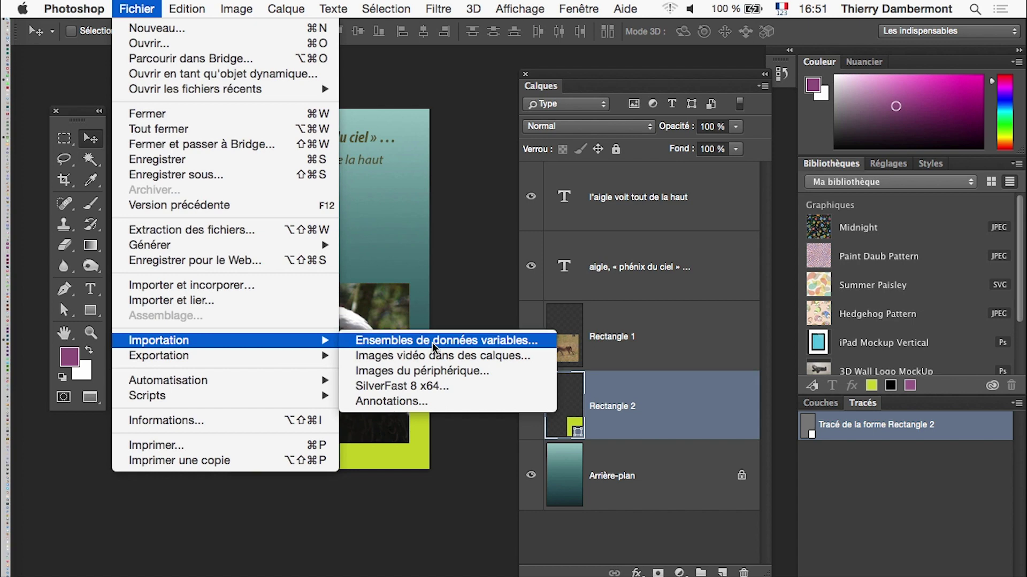
# Step: Start a variable data set import, browse to doc-de-travail, find no text file, and cancel
pyautogui.click(432, 342)
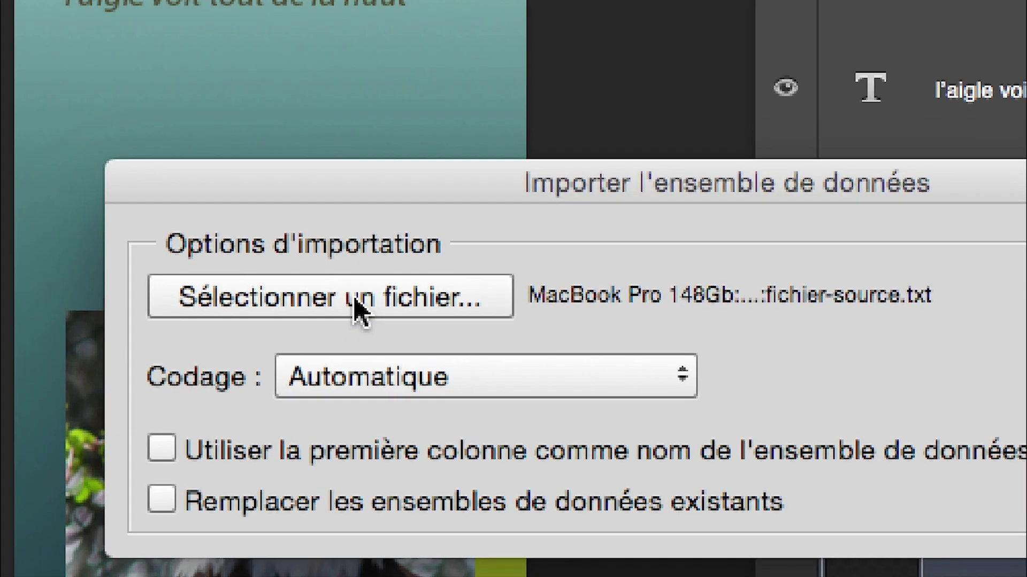
pyautogui.click(393, 184)
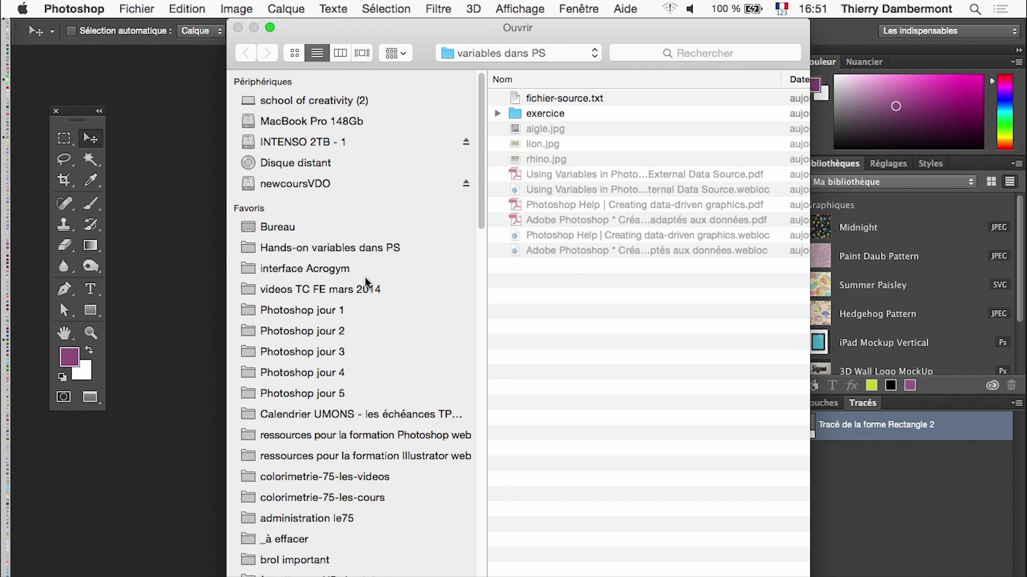
pyautogui.click(368, 292)
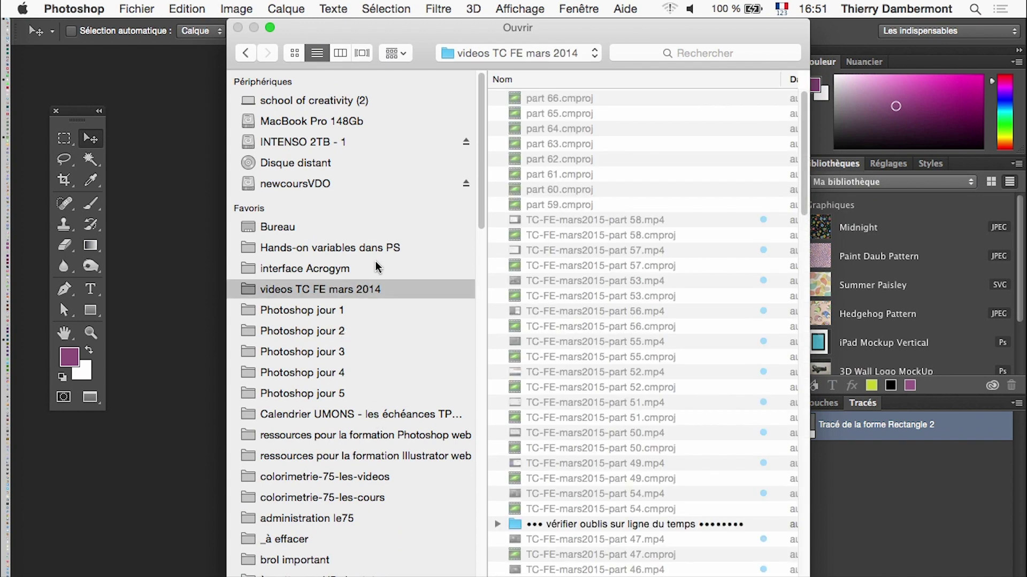
pyautogui.click(393, 249)
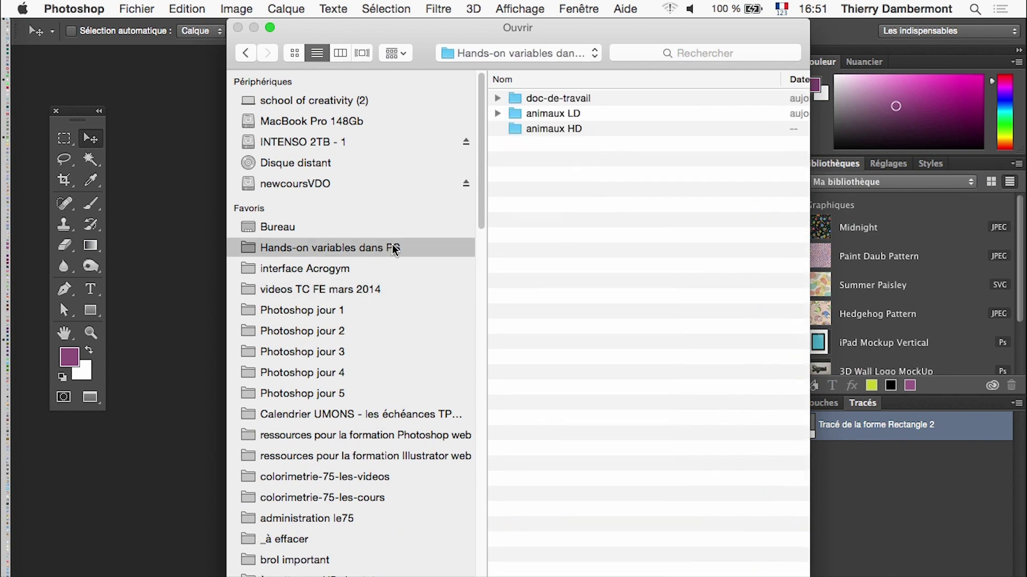
pyautogui.doubleClick(567, 101)
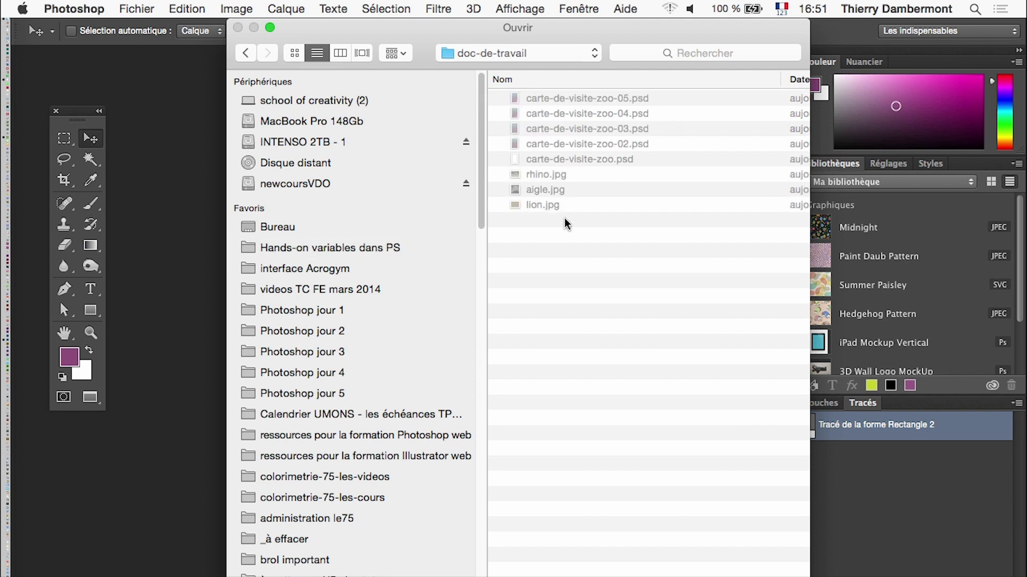
pyautogui.press('Escape')
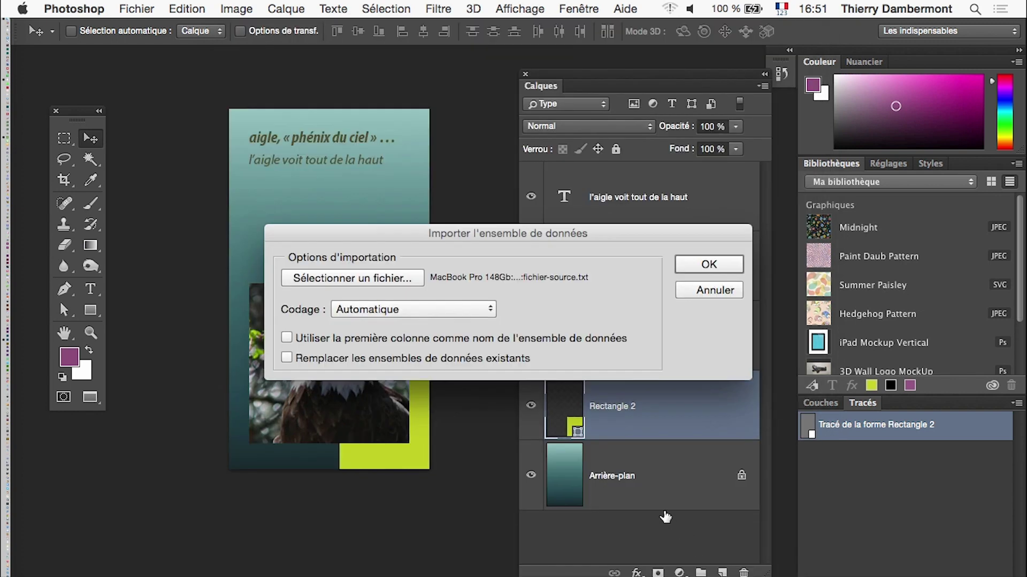
pyautogui.press('super+Tab')
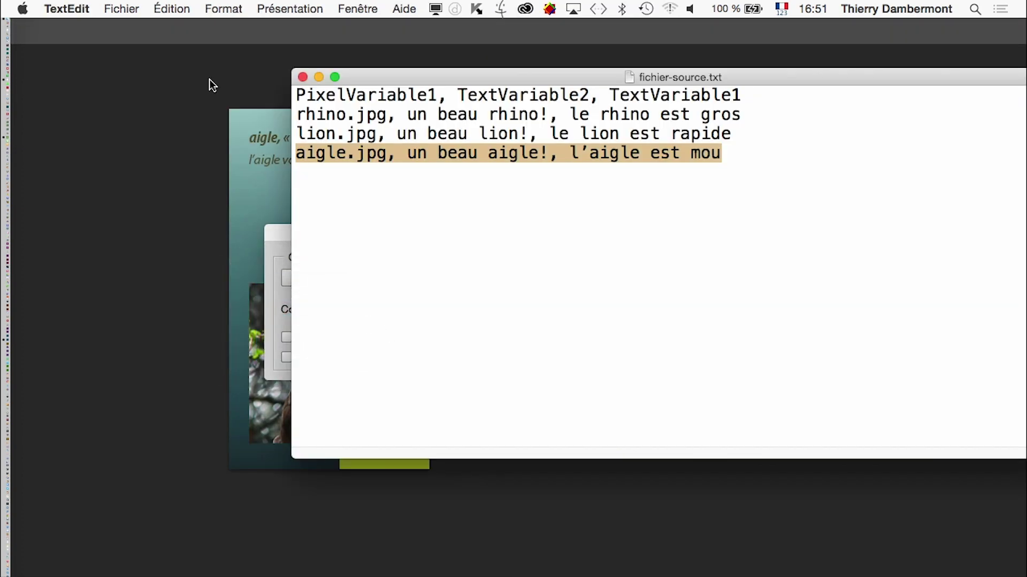
# Step: Save fichier-source into Hands-on variables dans PS > doc-de-travail and return to Photoshop's import window
pyautogui.click(121, 8)
pyautogui.click(178, 113)
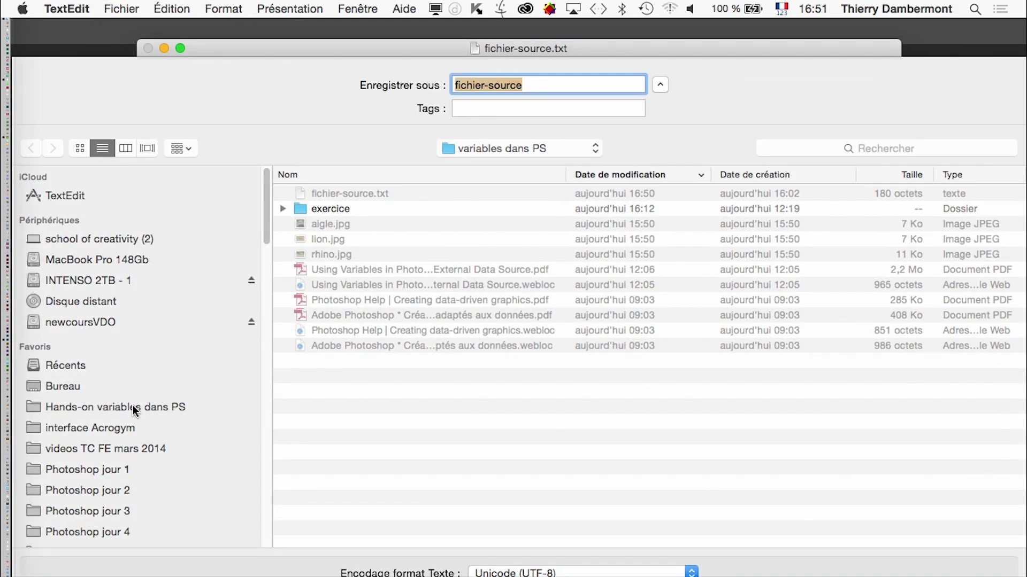
pyautogui.click(134, 409)
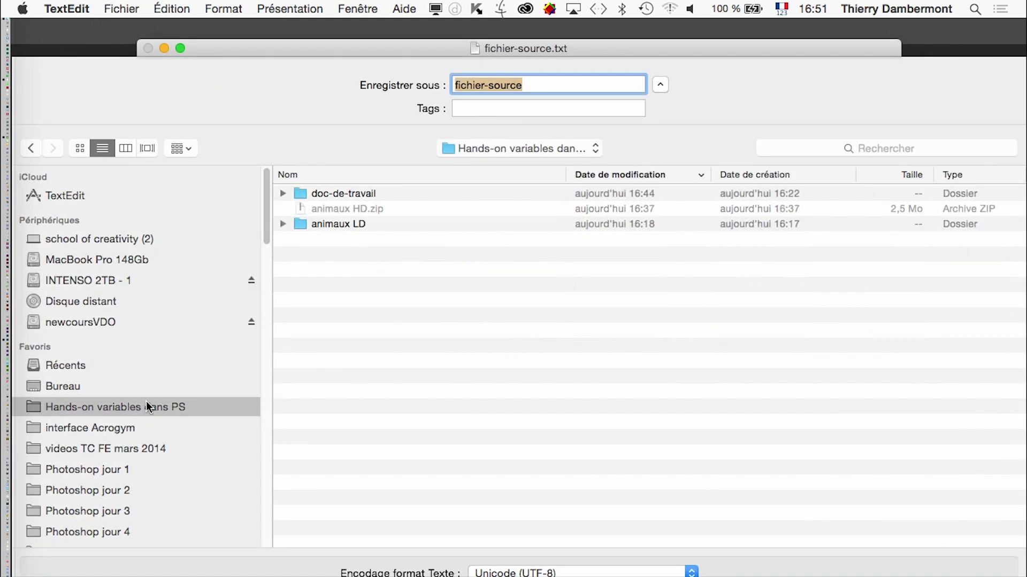
pyautogui.doubleClick(339, 194)
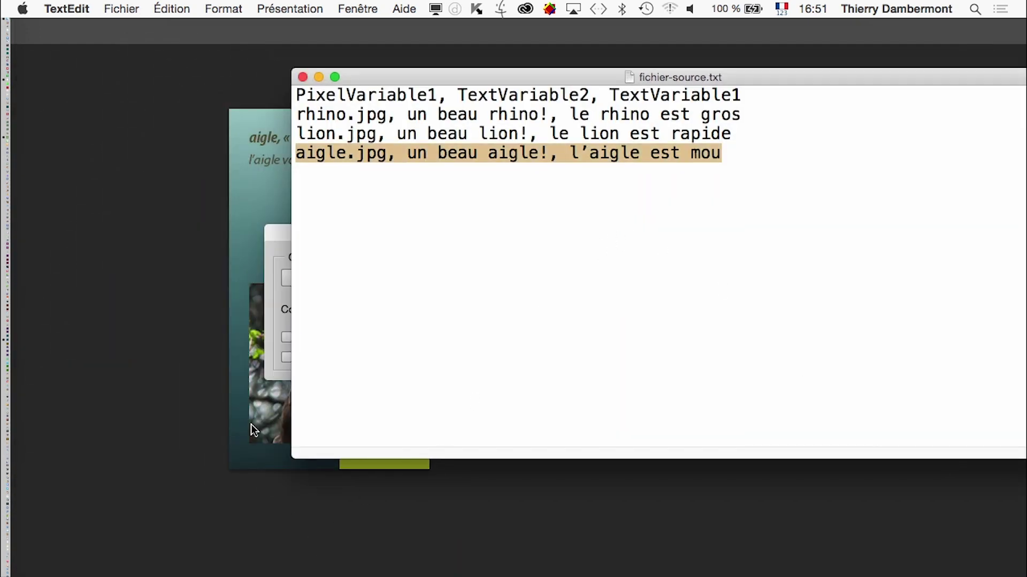
pyautogui.click(278, 236)
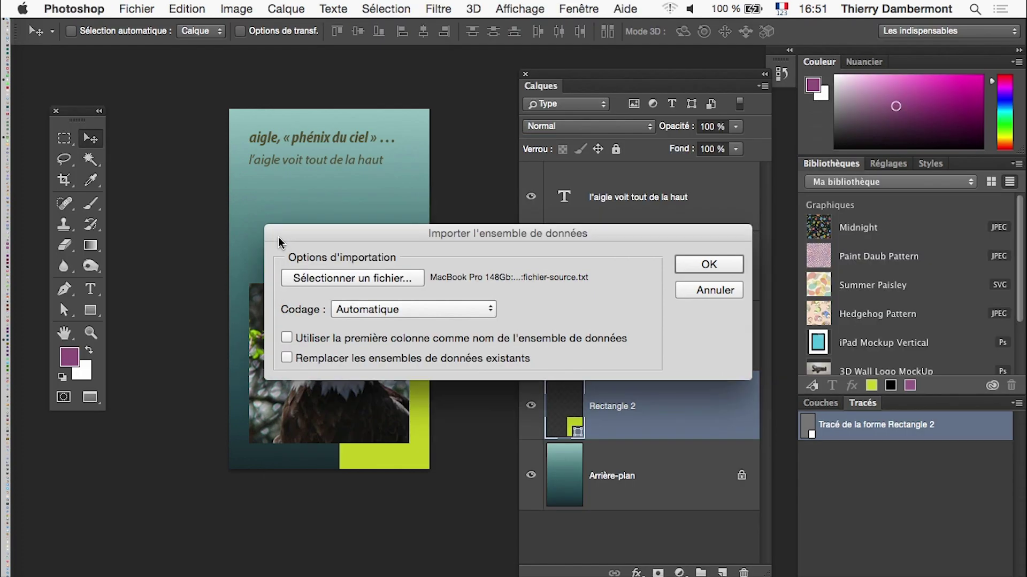
# Step: Pick doc-de-travail's fichier-source.txt as the data set source file
pyautogui.click(342, 279)
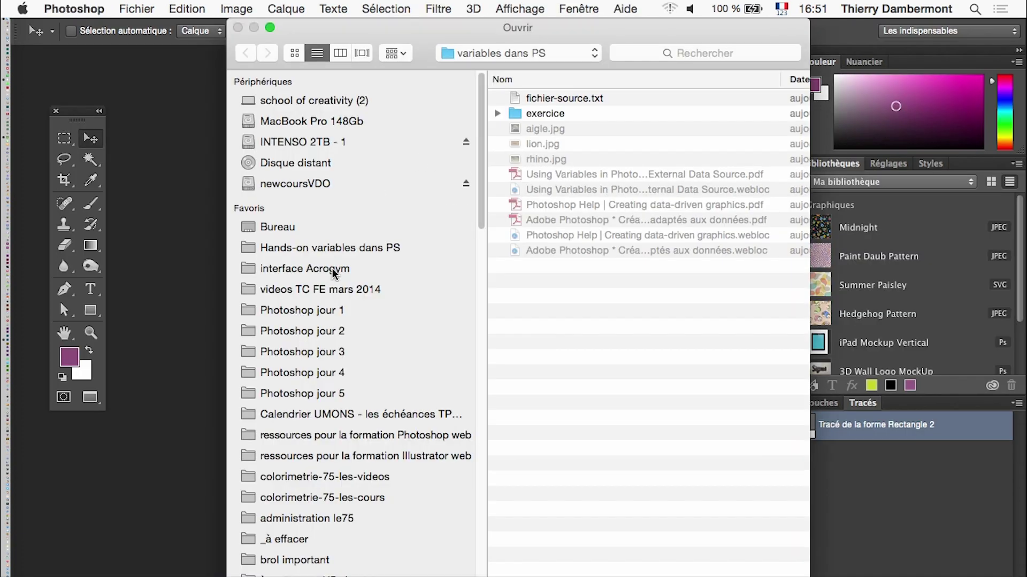
pyautogui.click(336, 250)
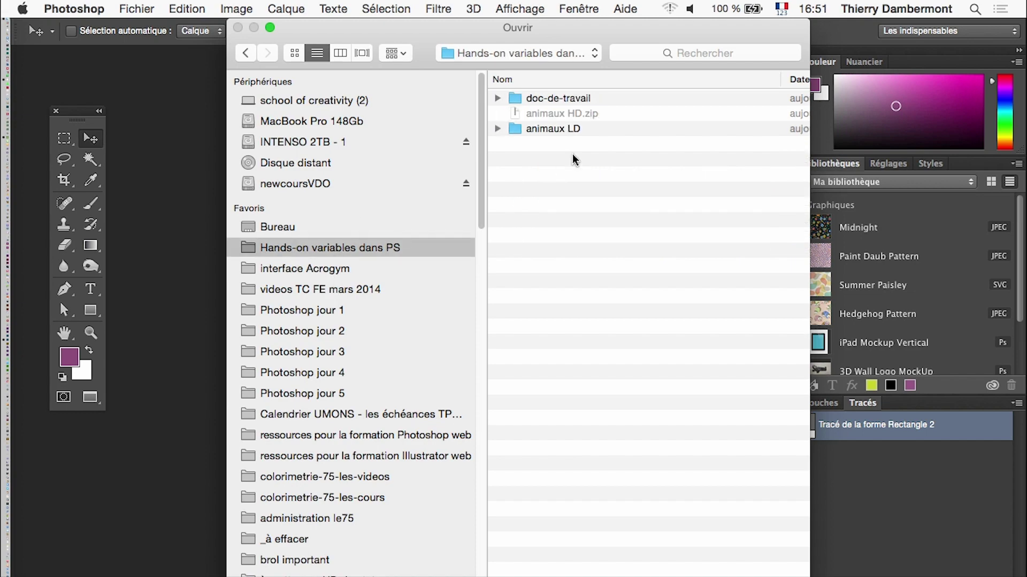
pyautogui.doubleClick(567, 97)
pyautogui.click(566, 99)
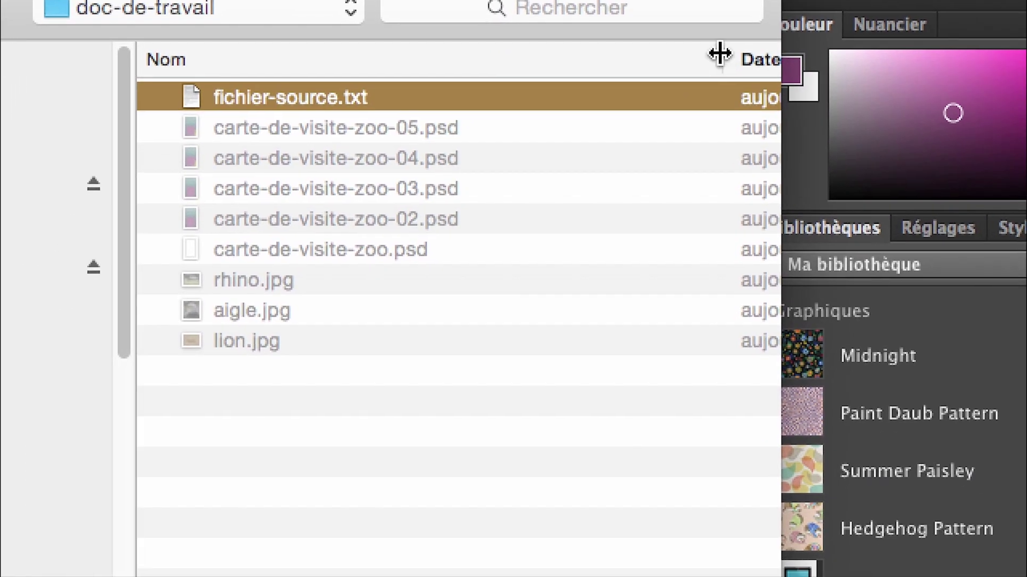
pyautogui.moveTo(718, 53); pyautogui.dragTo(633, 60)
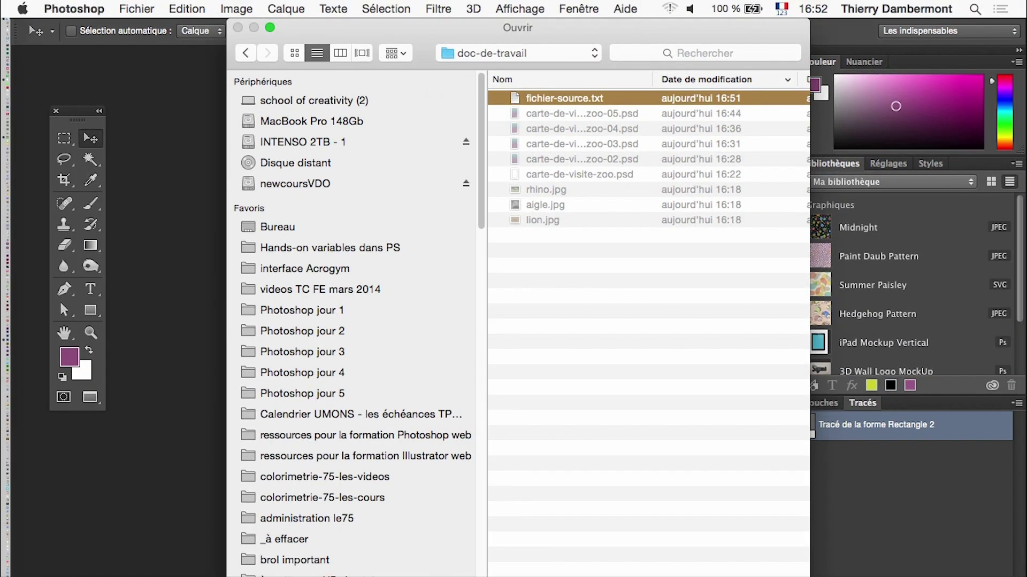
pyautogui.press('Return')
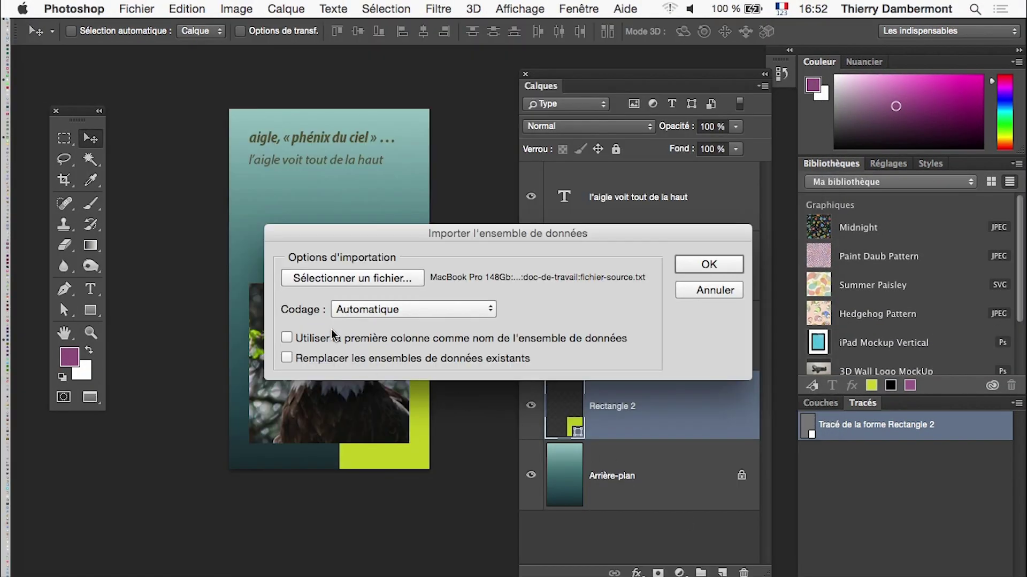
# Step: Set the import encoding to Unicode (UTF-8) and import the data sets
pyautogui.click(358, 313)
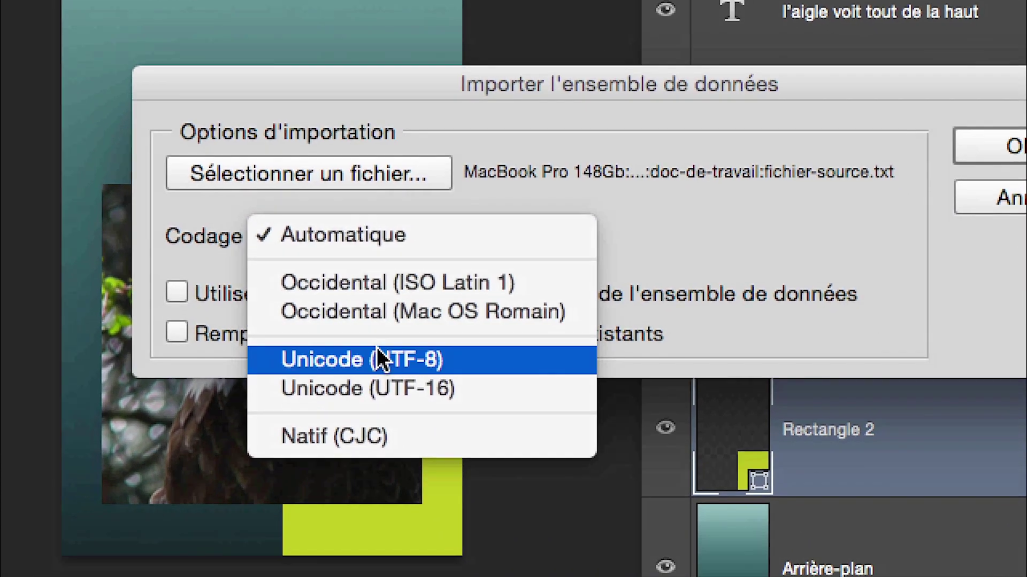
pyautogui.click(377, 350)
pyautogui.click(375, 311)
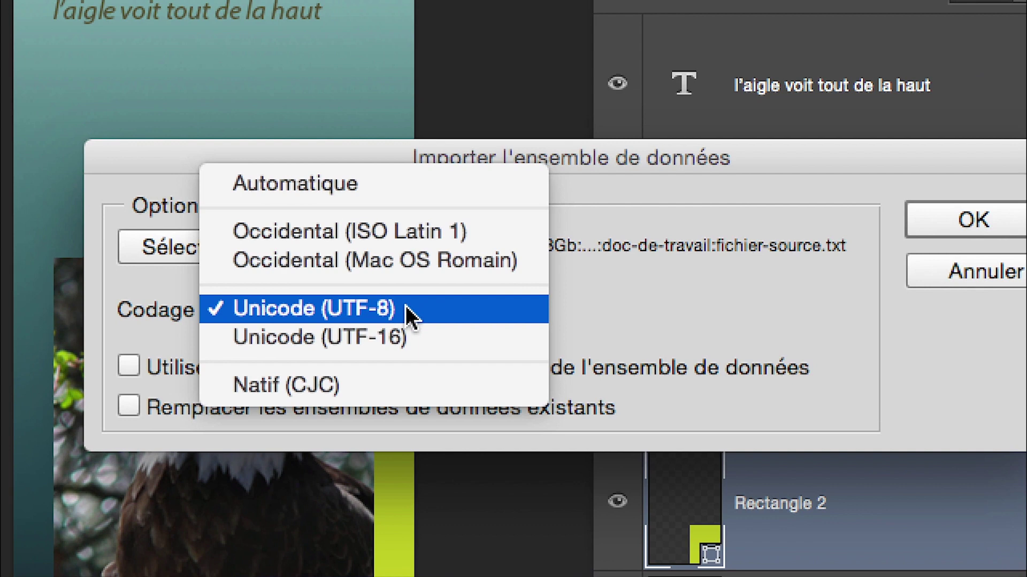
pyautogui.click(405, 308)
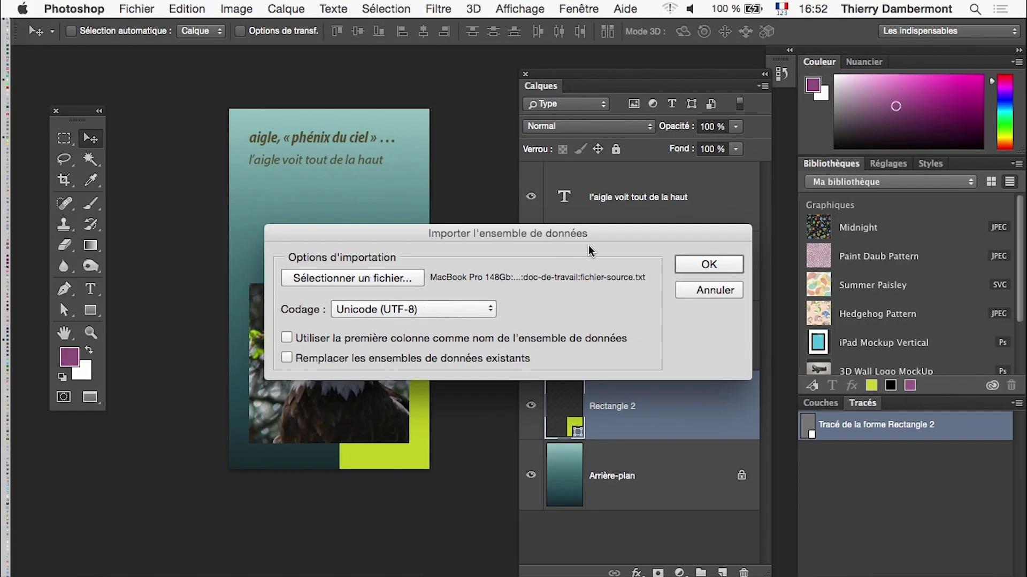
pyautogui.click(689, 264)
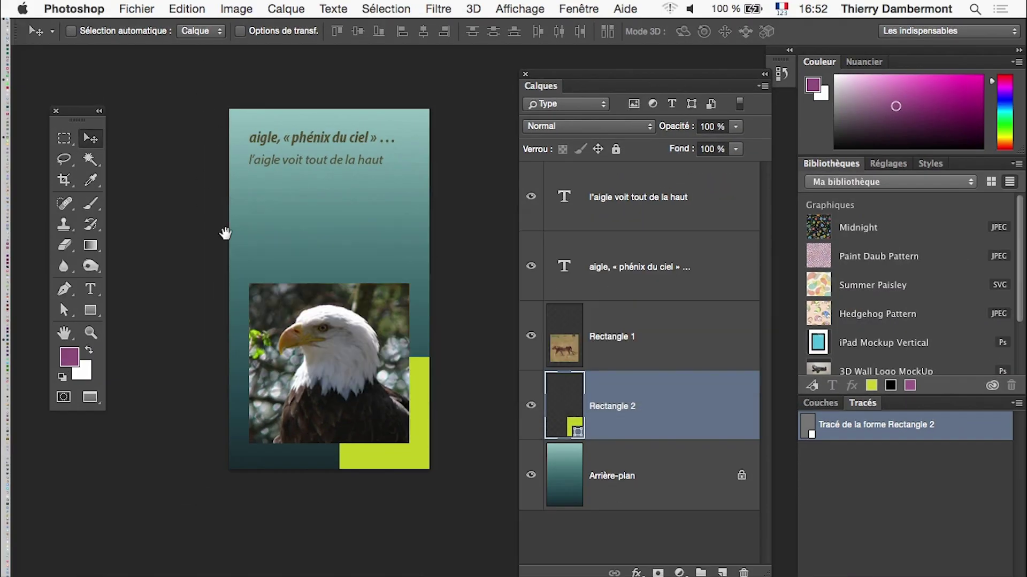
# Step: Preview the rhino, aigle and imported Ensemble de données 4, 5 and 6 sets with Aperçu on
pyautogui.moveTo(224, 234); pyautogui.dragTo(156, 170)
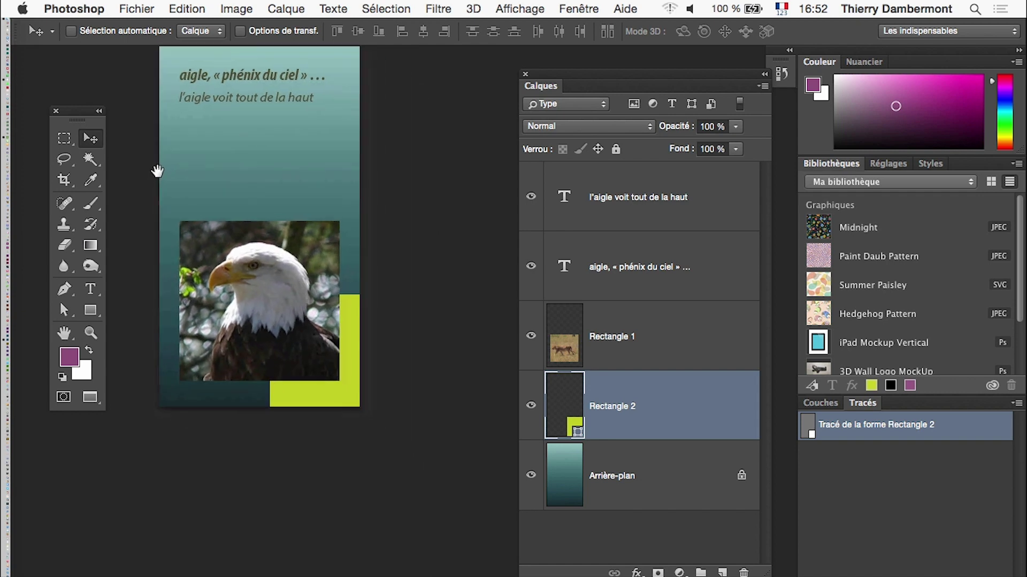
pyautogui.click(240, 8)
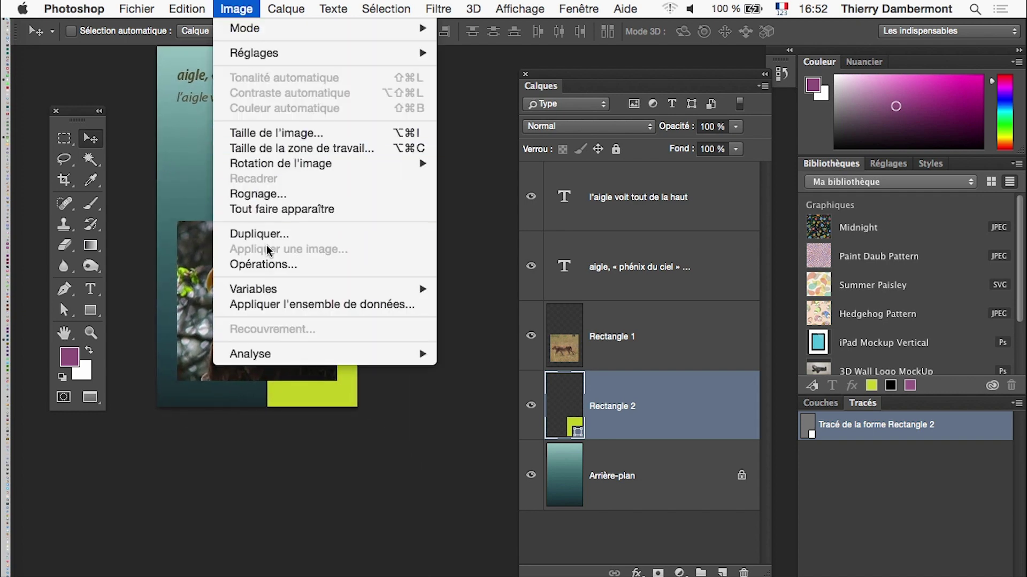
pyautogui.moveTo(254, 289)
pyautogui.click(285, 304)
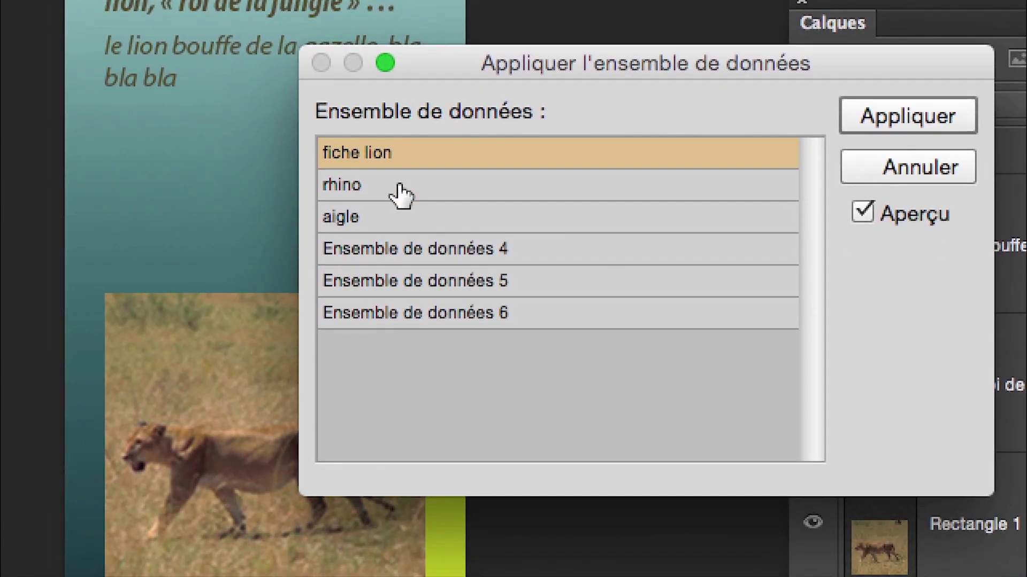
pyautogui.click(377, 308)
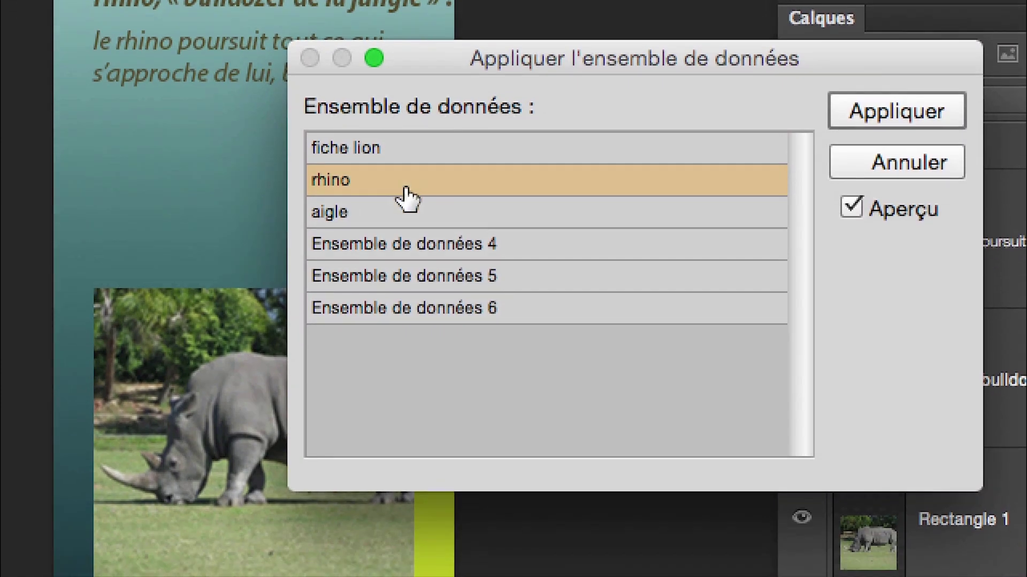
pyautogui.click(407, 275)
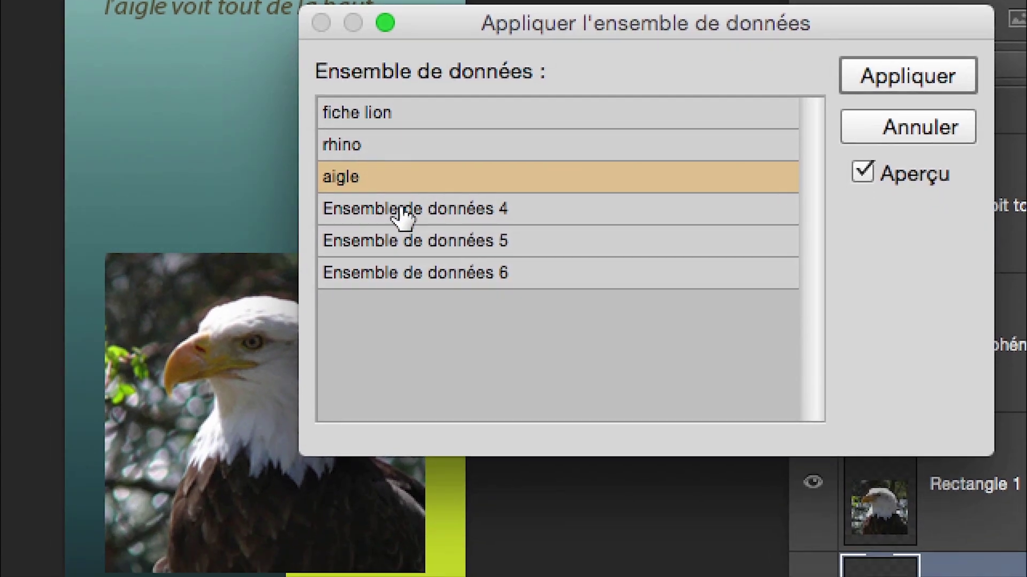
pyautogui.click(402, 300)
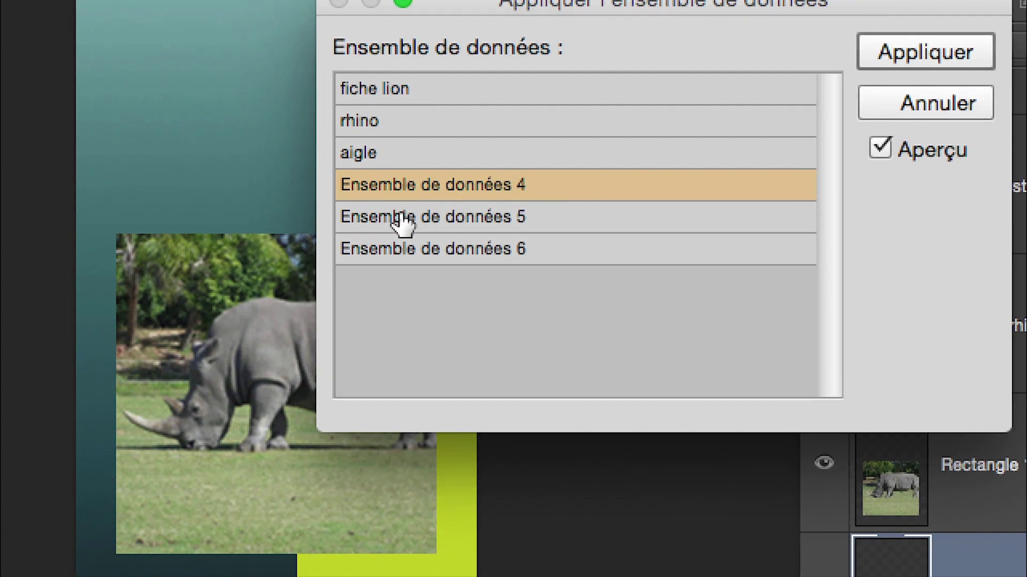
pyautogui.click(403, 219)
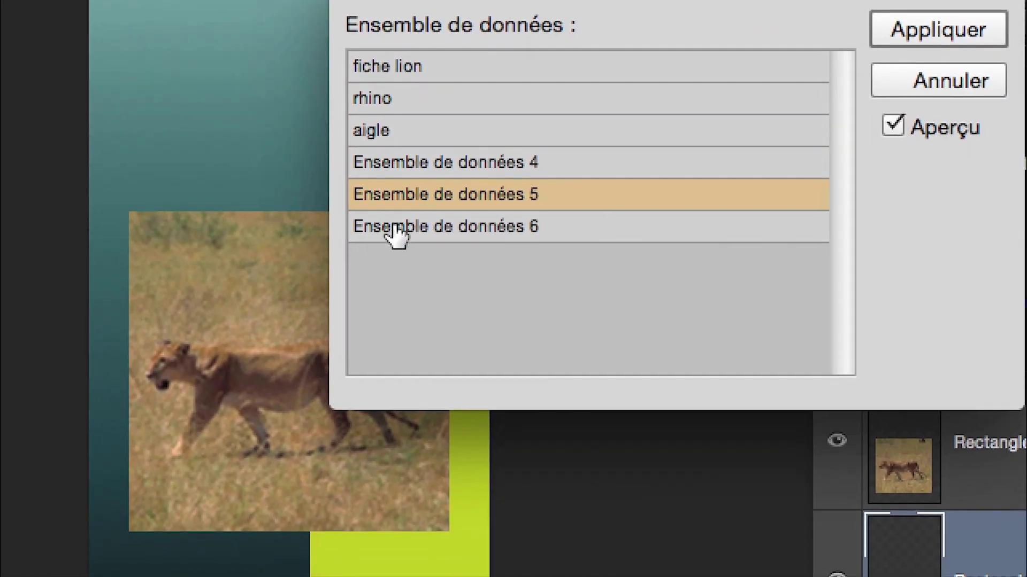
pyautogui.click(412, 340)
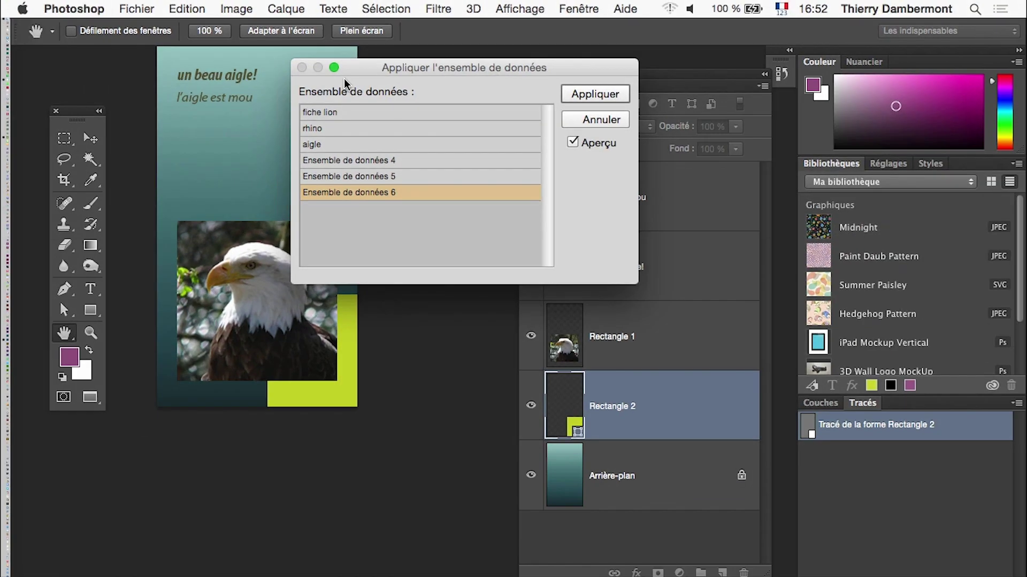
# Step: Select and review all four lines of fichier-source.txt, then return to Photoshop's preview
pyautogui.press('super+Tab')
pyautogui.click(460, 332)
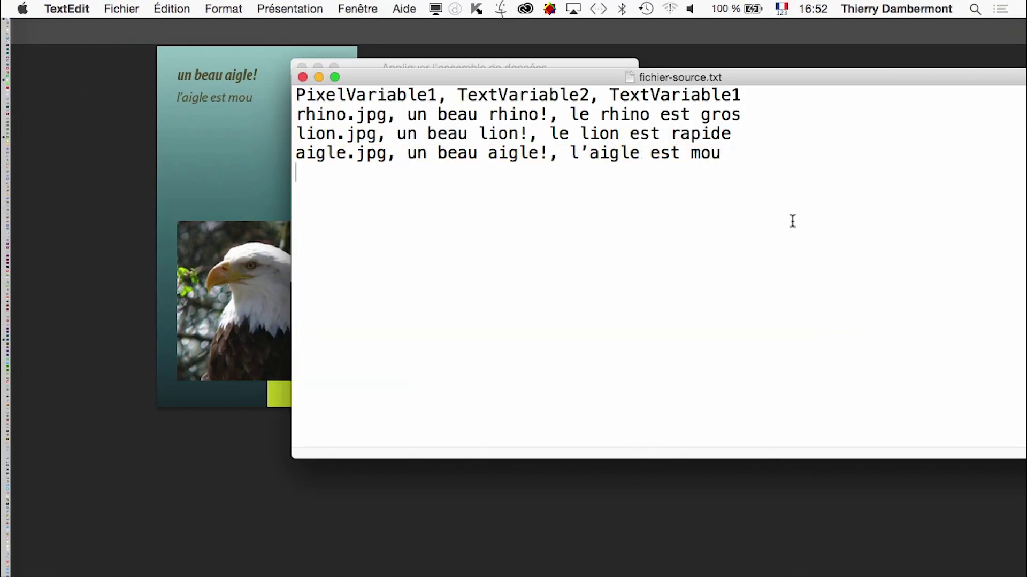
pyautogui.moveTo(758, 159); pyautogui.dragTo(550, 74)
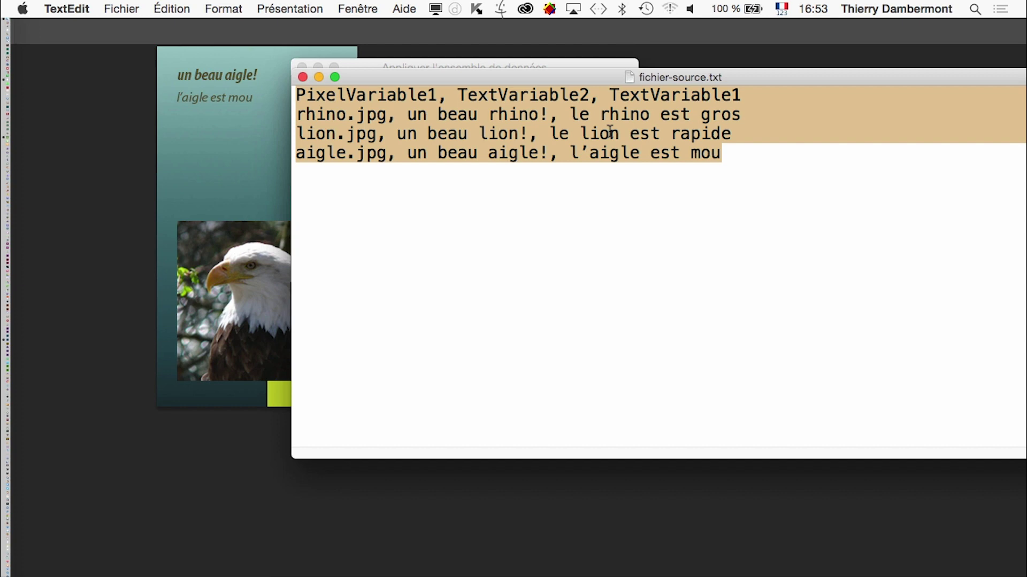
pyautogui.press('super+Tab')
# Step: Apply data set 4 so the card shows the rhino with 'un beau rhino!' and 'le rhino est gros'
pyautogui.click(562, 71)
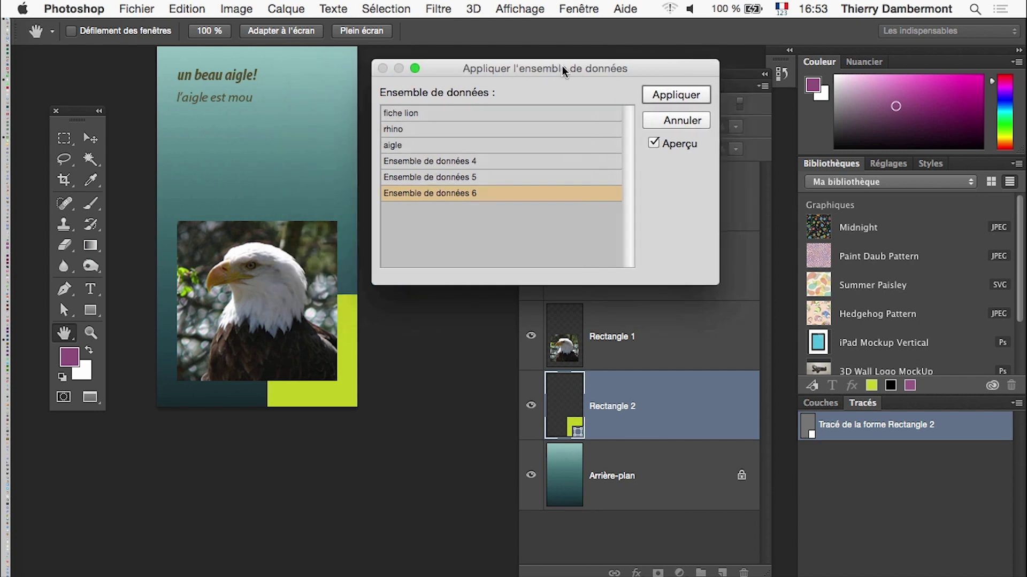
pyautogui.moveTo(562, 71); pyautogui.dragTo(582, 71)
pyautogui.click(495, 162)
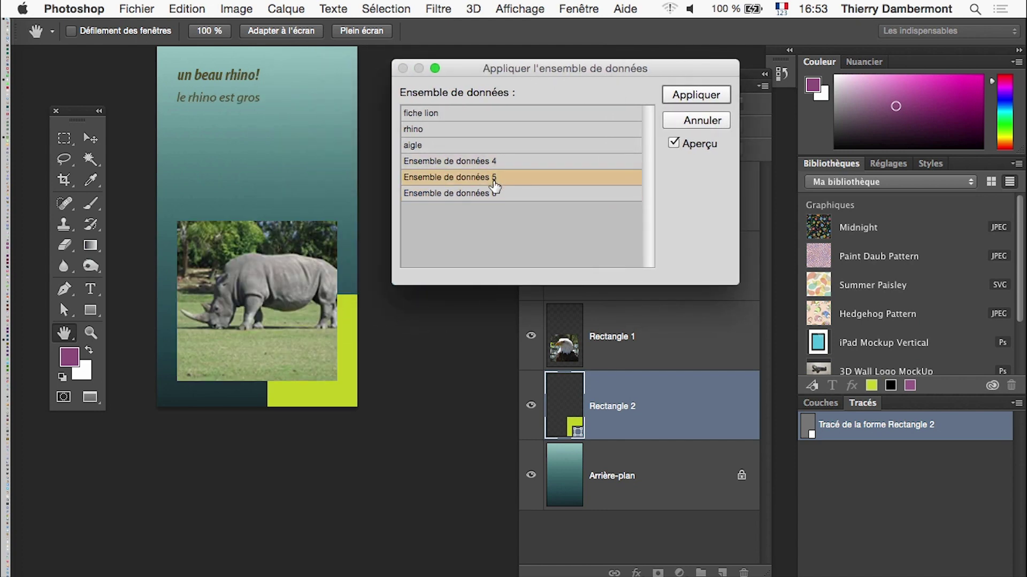
pyautogui.press('Down')
pyautogui.press('Up')
pyautogui.press('Up')
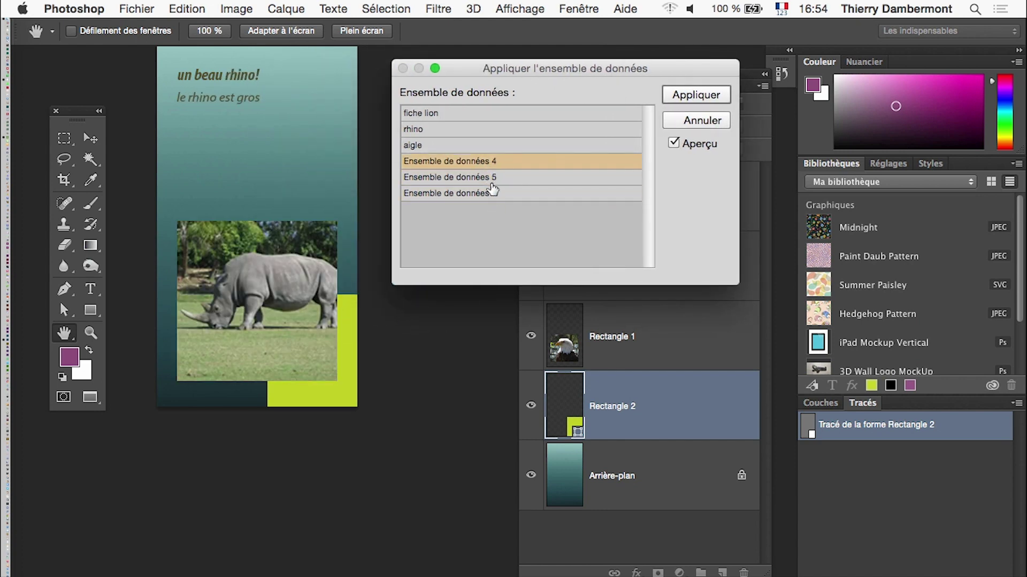
pyautogui.click(707, 95)
pyautogui.click(137, 7)
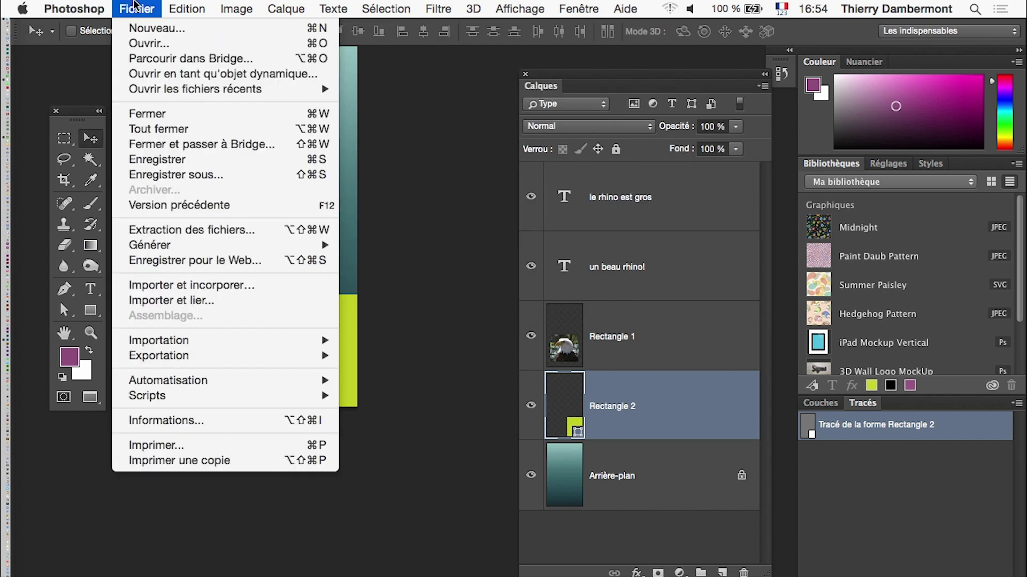
pyautogui.moveTo(96, 354)
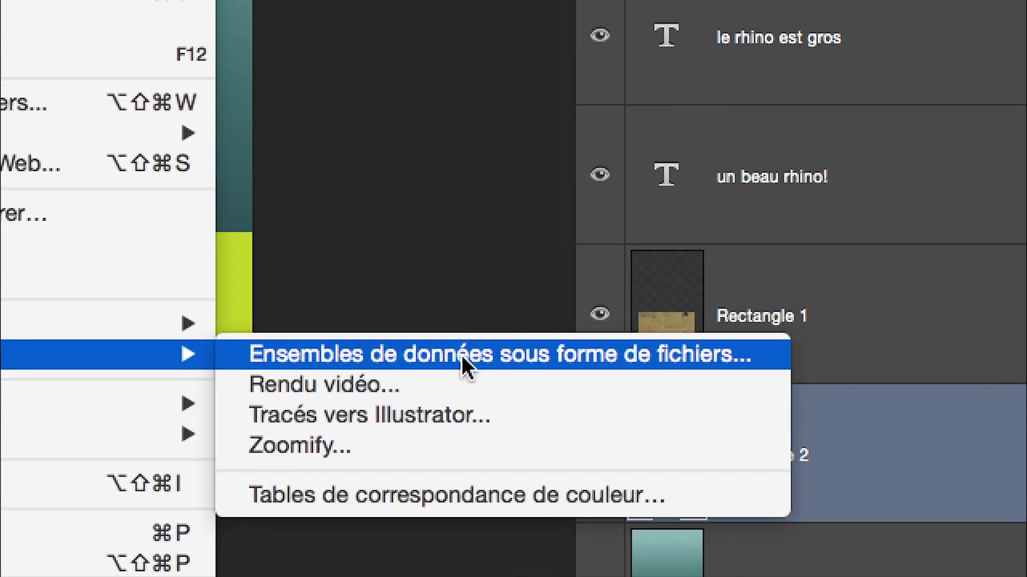
# Step: Set the data-set export destination to a new folder 'cartes de visite zoo' inside Hands-on variables dans PS
pyautogui.click(461, 355)
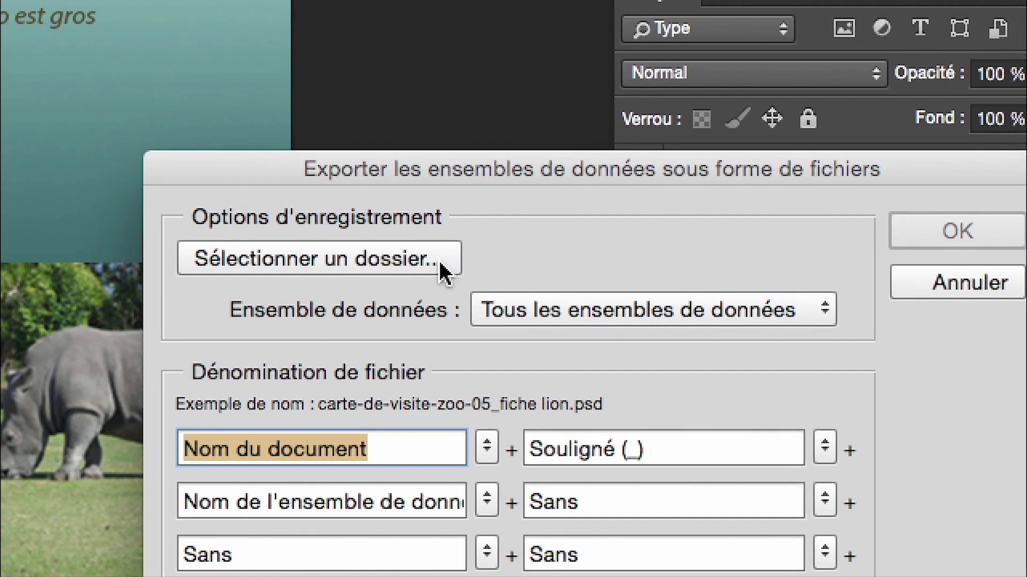
pyautogui.click(363, 277)
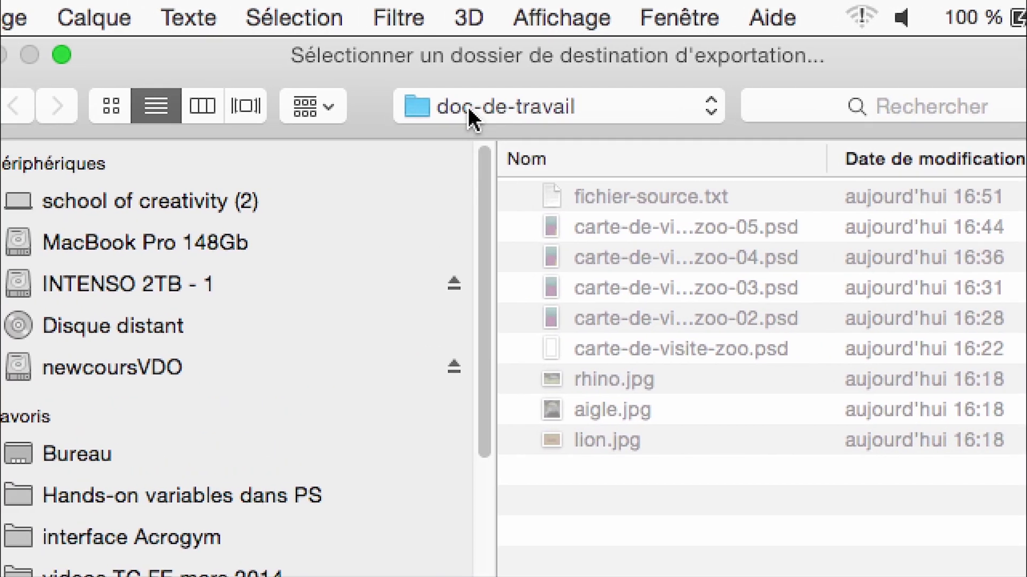
pyautogui.click(468, 110)
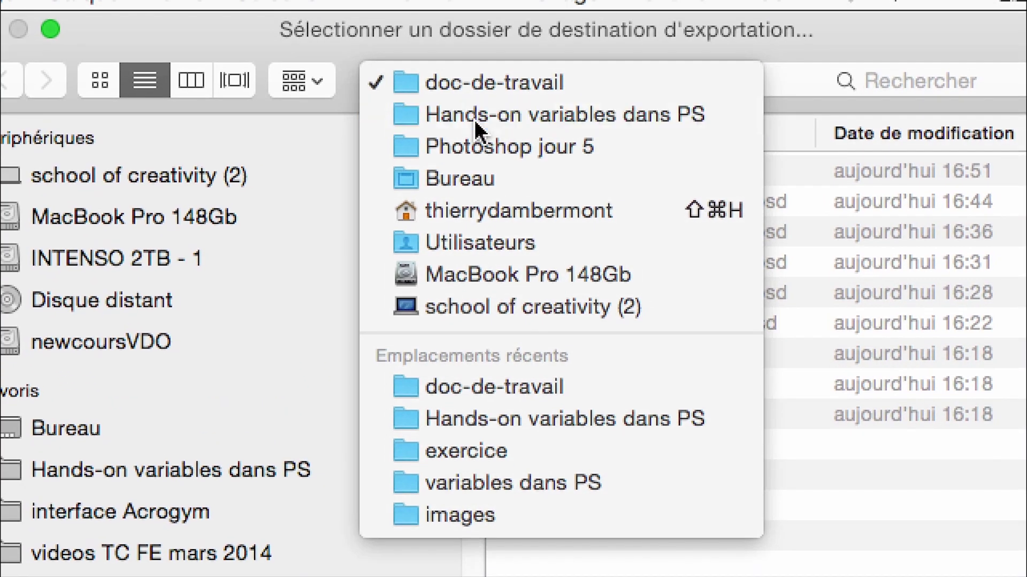
pyautogui.click(510, 145)
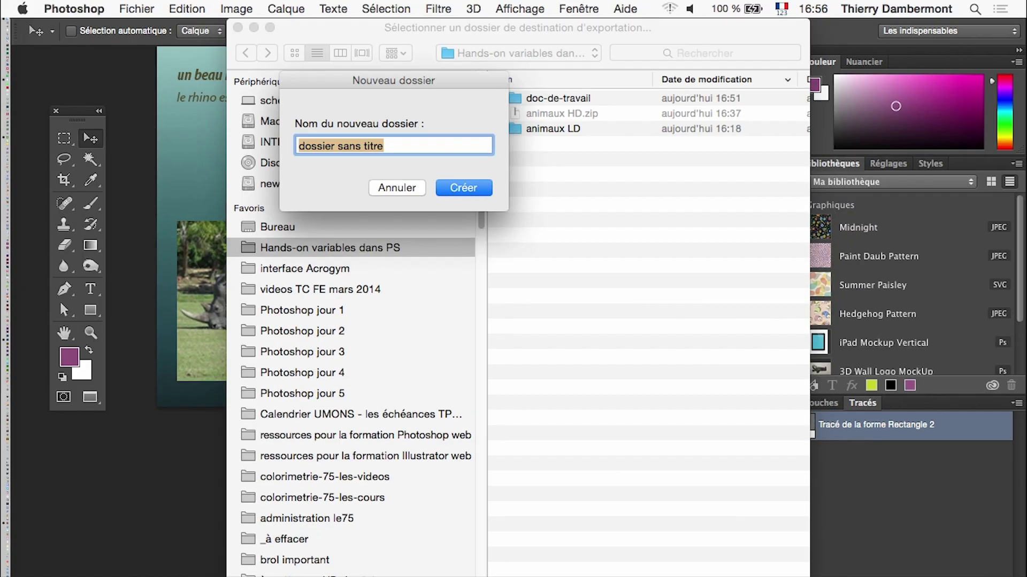
pyautogui.write('vai')
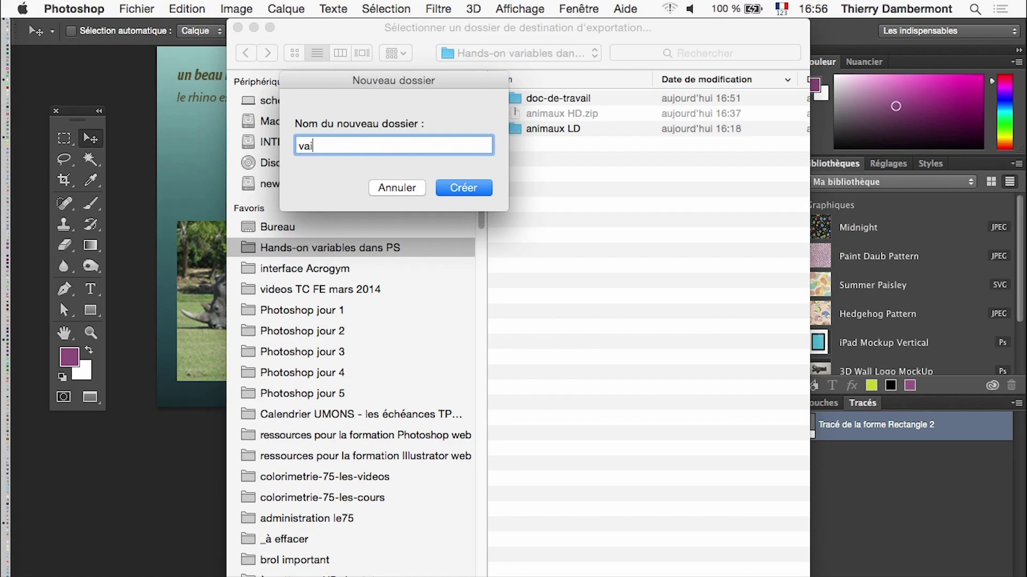
pyautogui.write('iables')
pyautogui.press('BackSpace')
pyautogui.press('BackSpace')
pyautogui.press('BackSpace')
pyautogui.press('BackSpace')
pyautogui.press('BackSpace')
pyautogui.press('BackSpace')
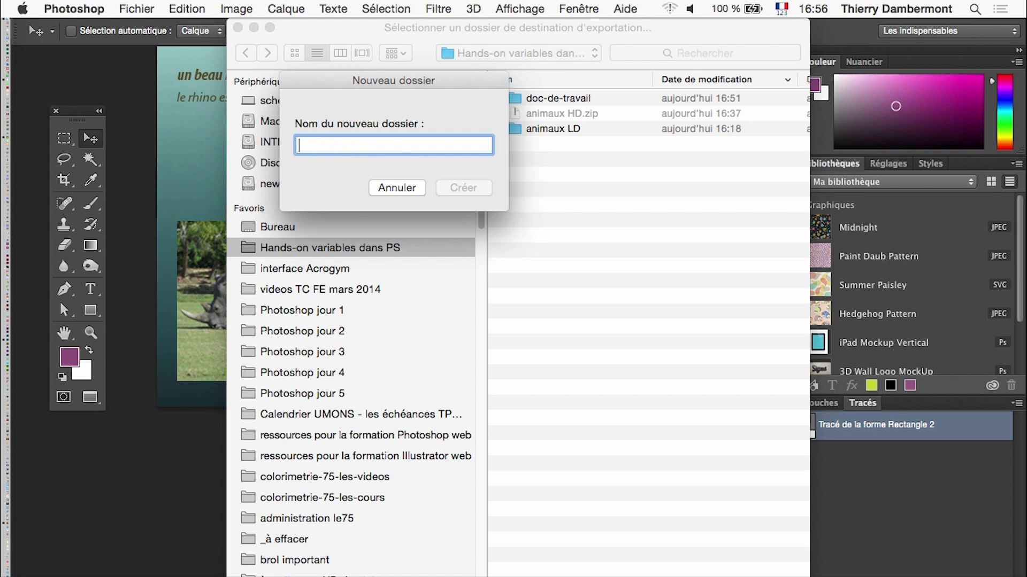
pyautogui.write('cartes de v')
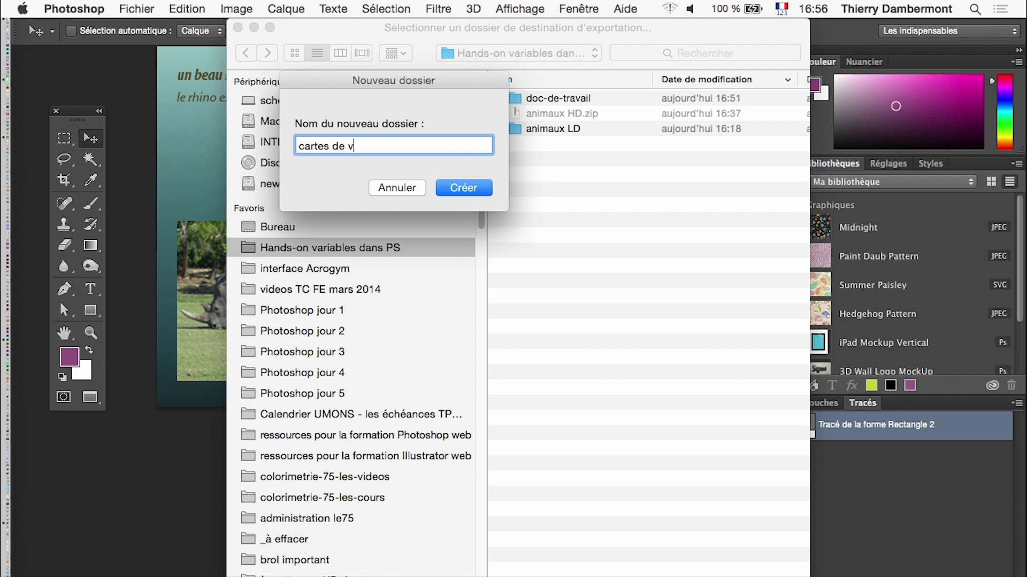
pyautogui.write('isite zoo')
pyautogui.click(463, 188)
pyautogui.press('Return')
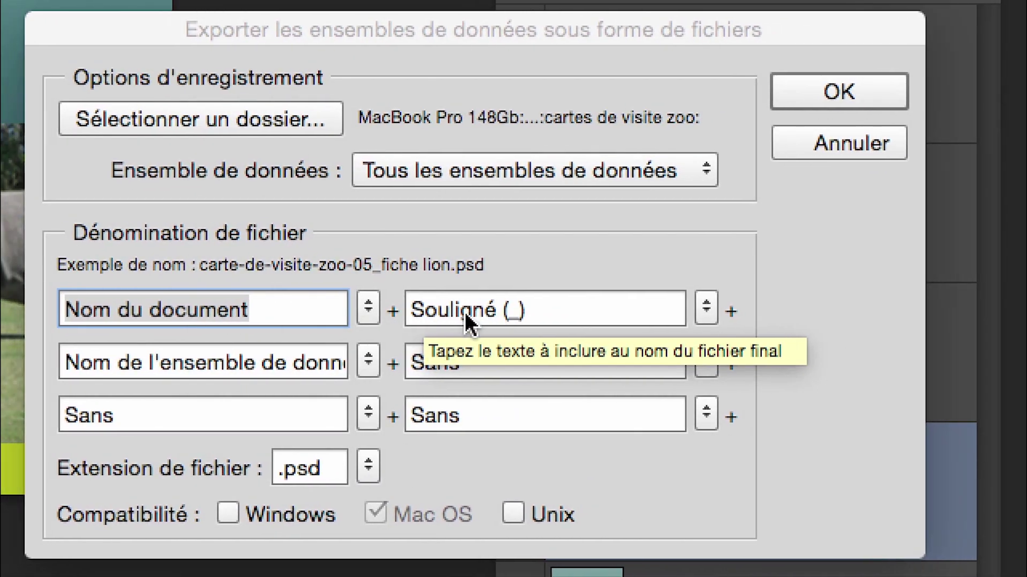
# Step: Keep the document name and data set name file naming, tick Windows compatibility, and export all data sets
pyautogui.click(662, 311)
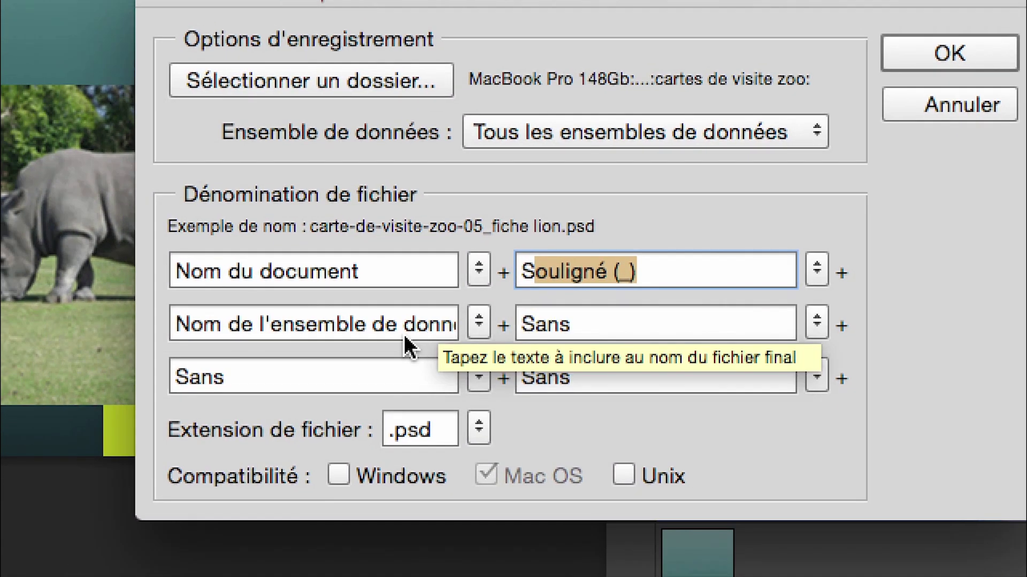
pyautogui.click(402, 335)
pyautogui.tripleClick(403, 334)
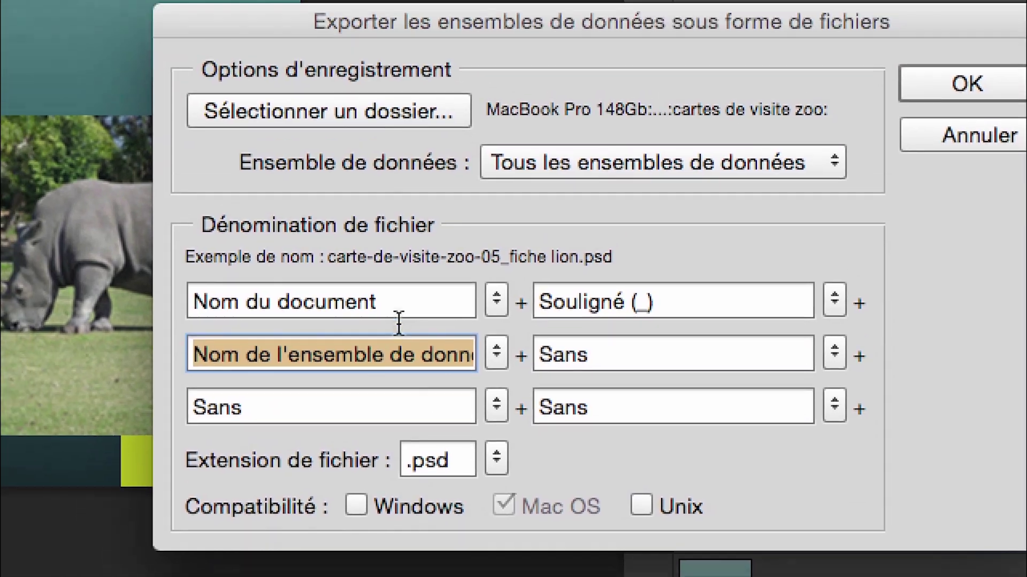
pyautogui.click(398, 313)
pyautogui.tripleClick(397, 316)
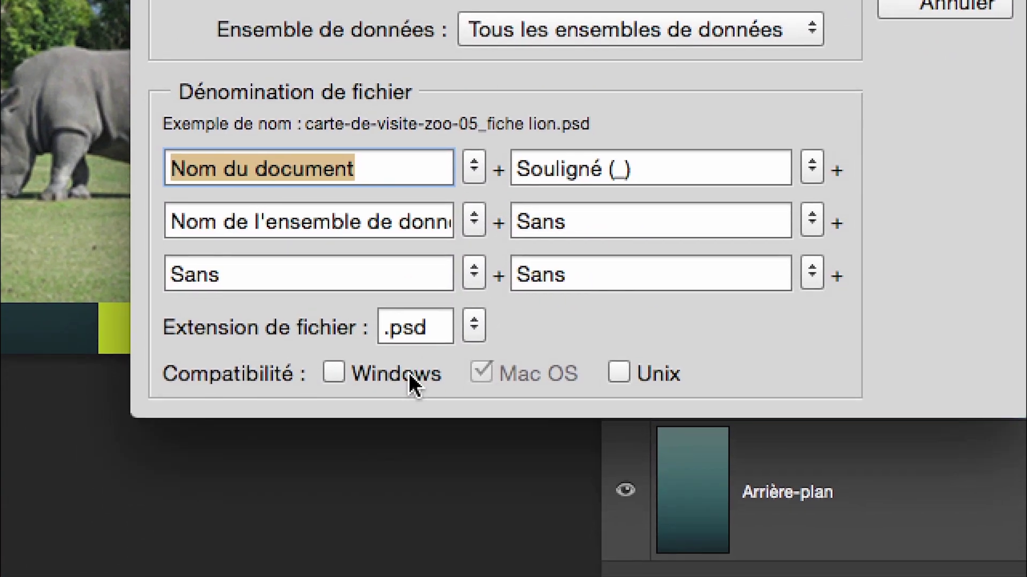
pyautogui.click(411, 386)
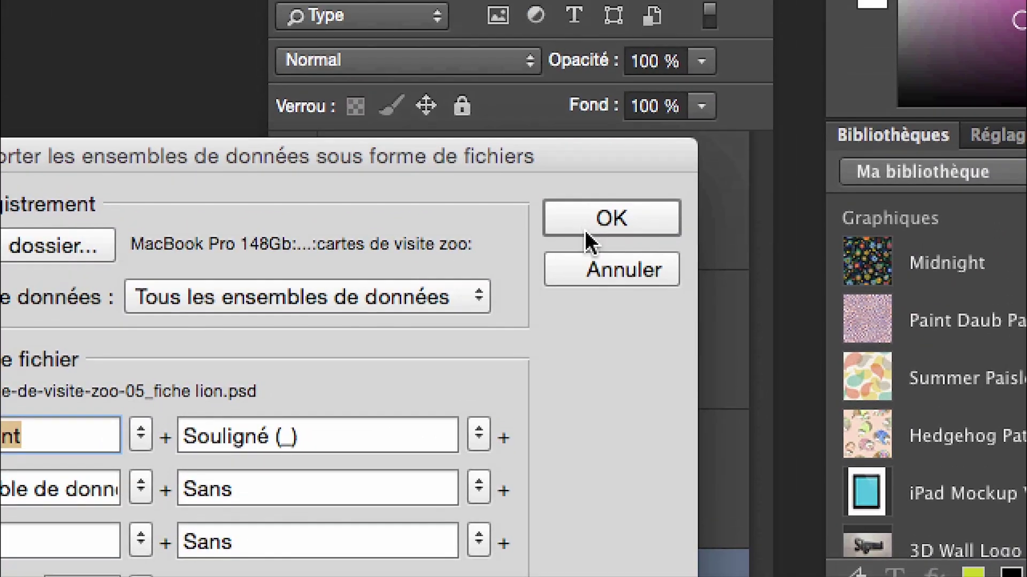
pyautogui.click(586, 229)
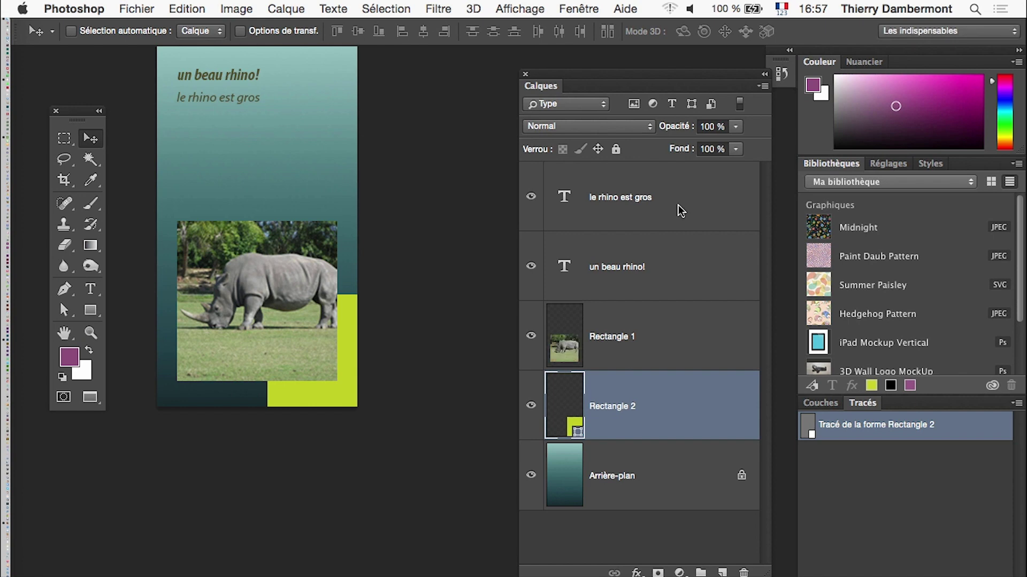
# Step: Open cartes de visite zoo in Finder and view the six card PSDs as enlarged icon thumbnails
pyautogui.press('super+Tab')
pyautogui.press('super+Tab')
pyautogui.press('super+Tab')
pyautogui.press('super+Tab')
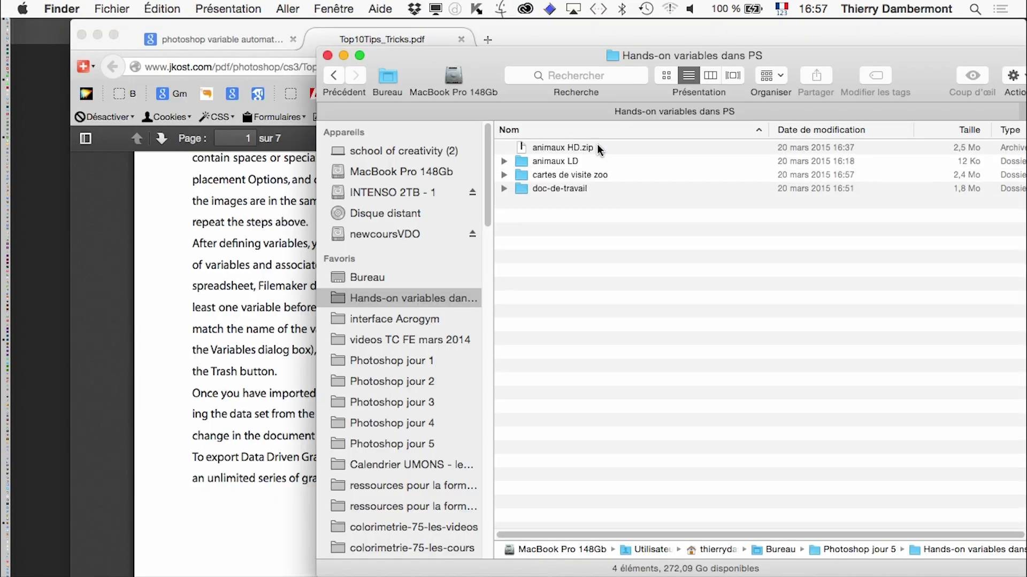
pyautogui.keyDown('super'); pyautogui.click(668, 56); pyautogui.keyUp('super')
pyautogui.click(609, 212)
pyautogui.doubleClick(564, 175)
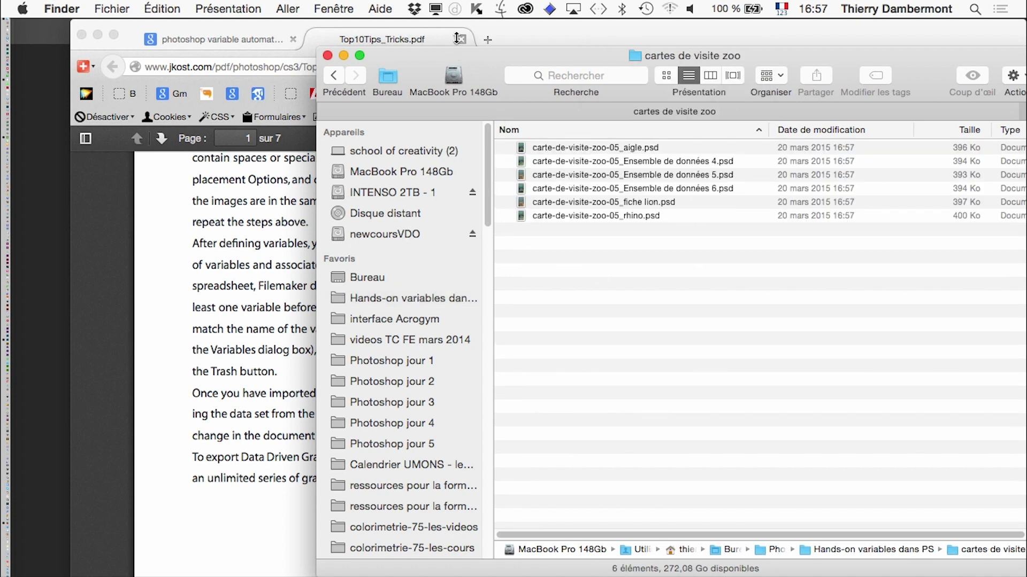
pyautogui.moveTo(472, 55); pyautogui.dragTo(226, 52)
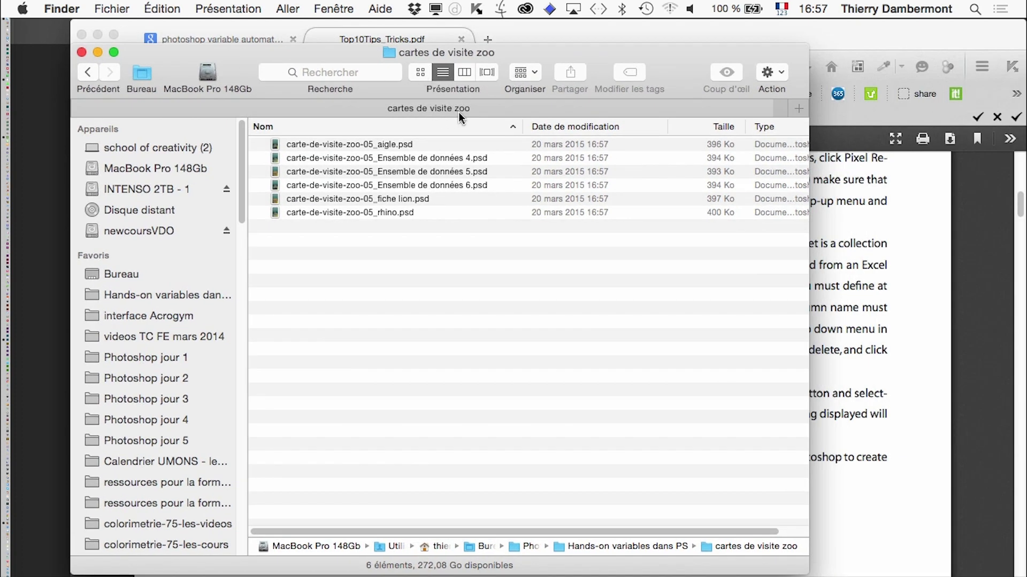
pyautogui.click(420, 72)
pyautogui.moveTo(761, 566); pyautogui.dragTo(777, 566)
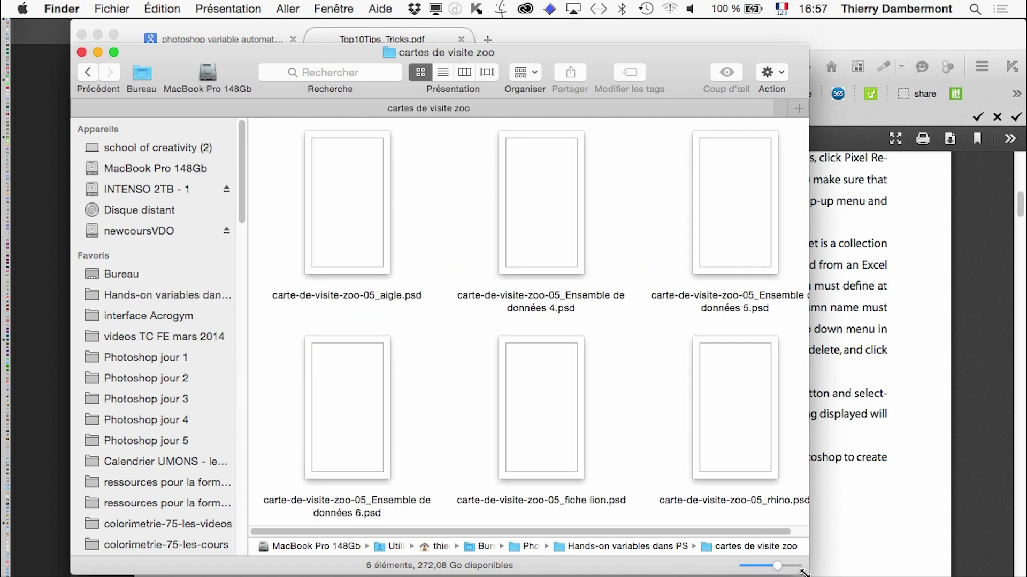
pyautogui.moveTo(808, 574)
pyautogui.mouseDown()
pyautogui.moveTo(917, 576)
pyautogui.moveTo(885, 573)
pyautogui.mouseUp()
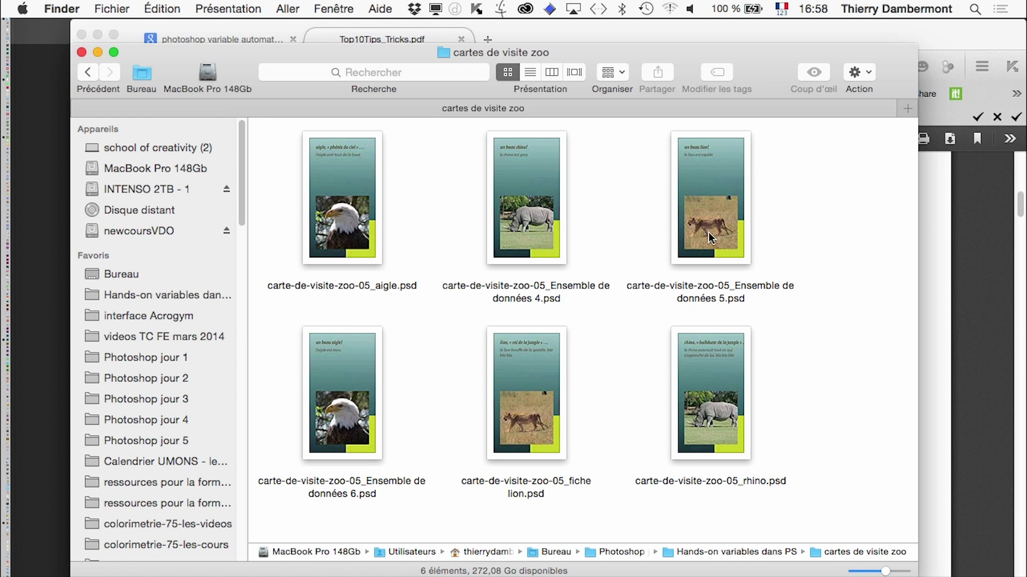
pyautogui.press('super+Tab')
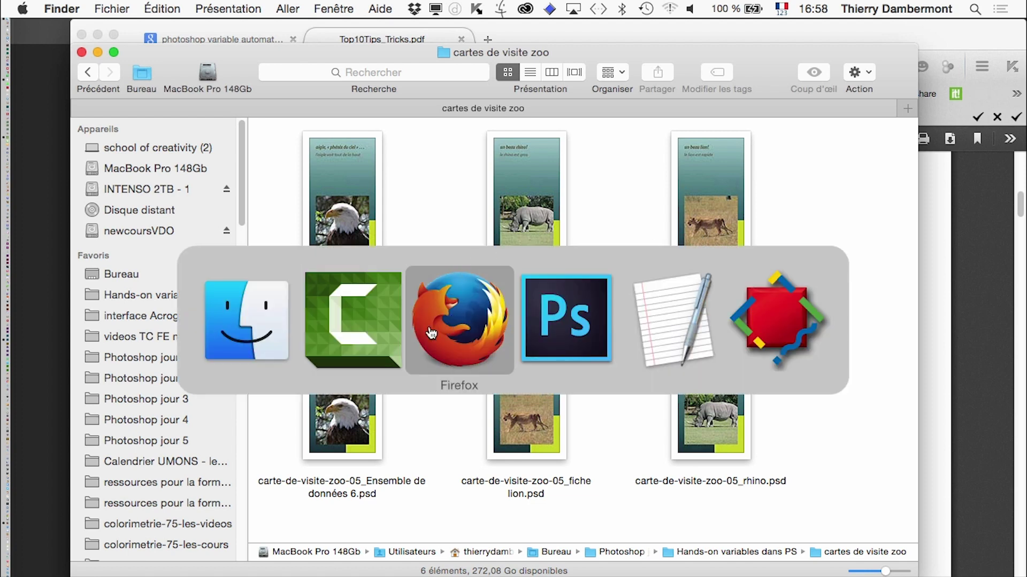
# Step: Review the data-set export settings, keeping the lowercase .psd extension, then cancel without exporting
pyautogui.click(581, 344)
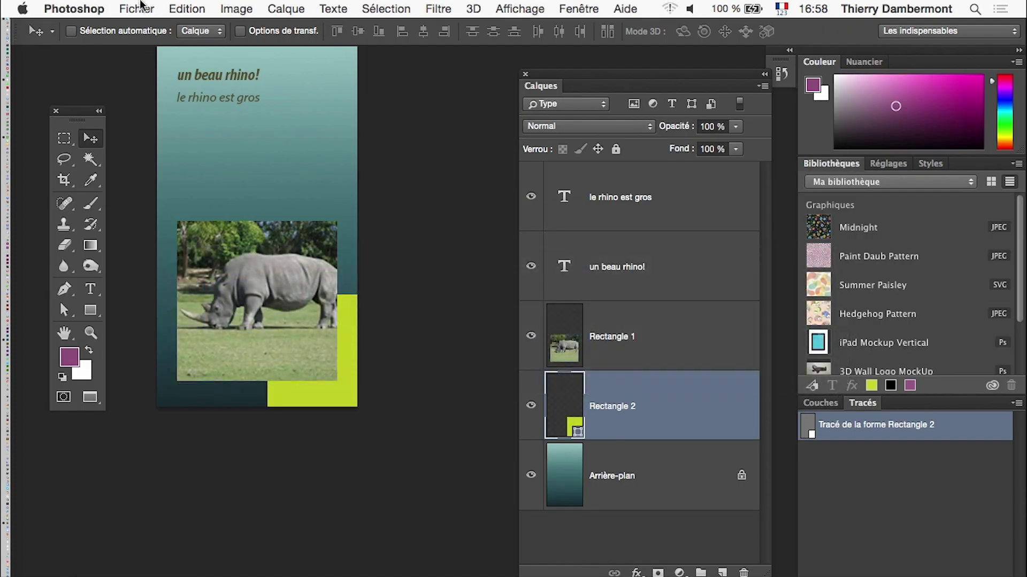
pyautogui.click(136, 8)
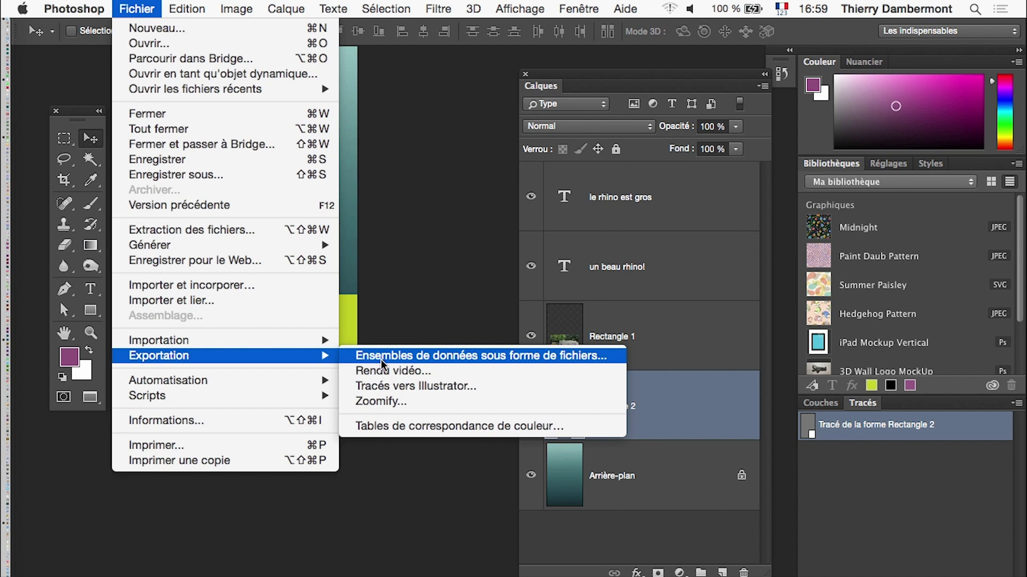
pyautogui.click(430, 357)
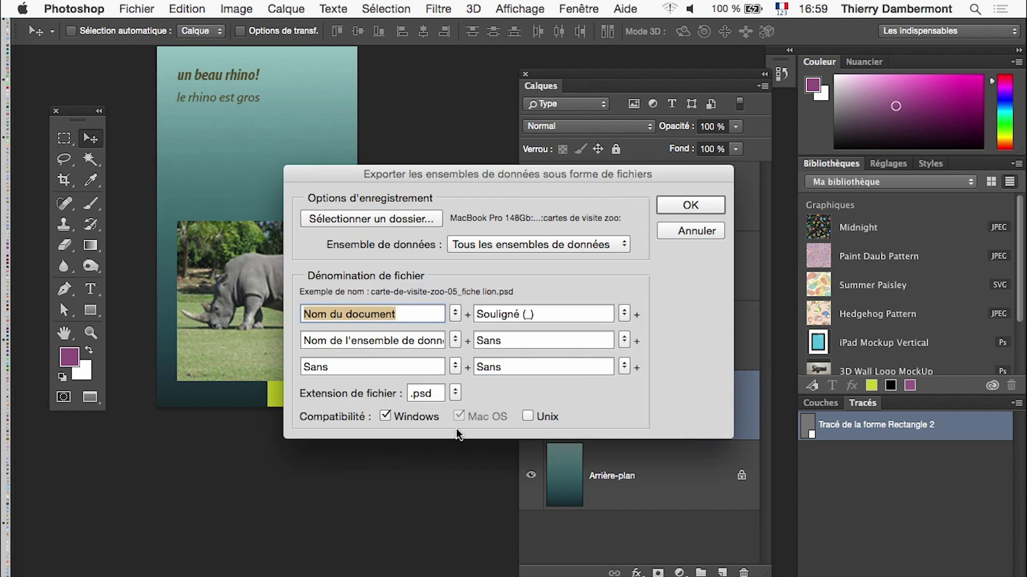
pyautogui.click(457, 396)
pyautogui.click(460, 394)
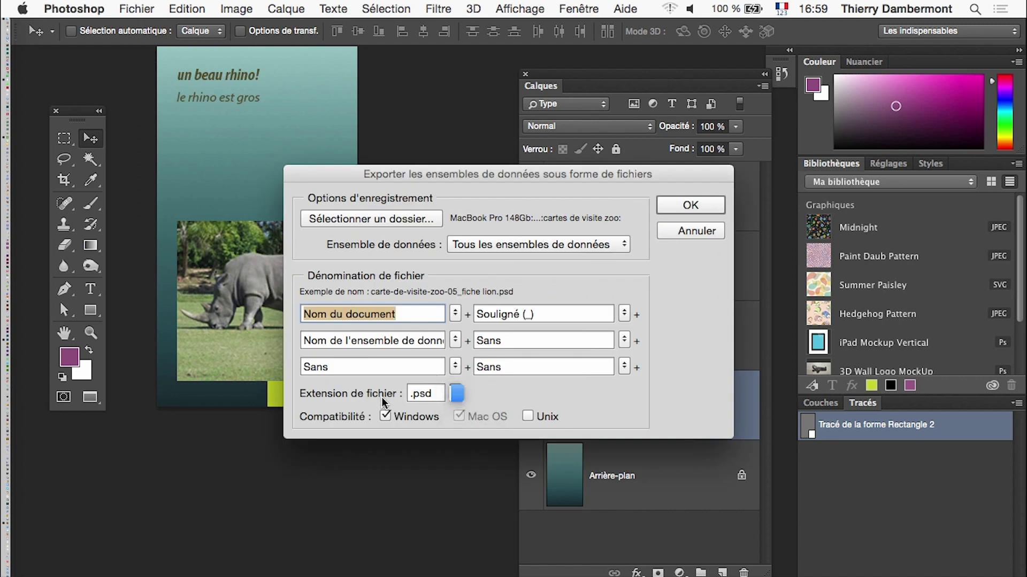
pyautogui.click(433, 394)
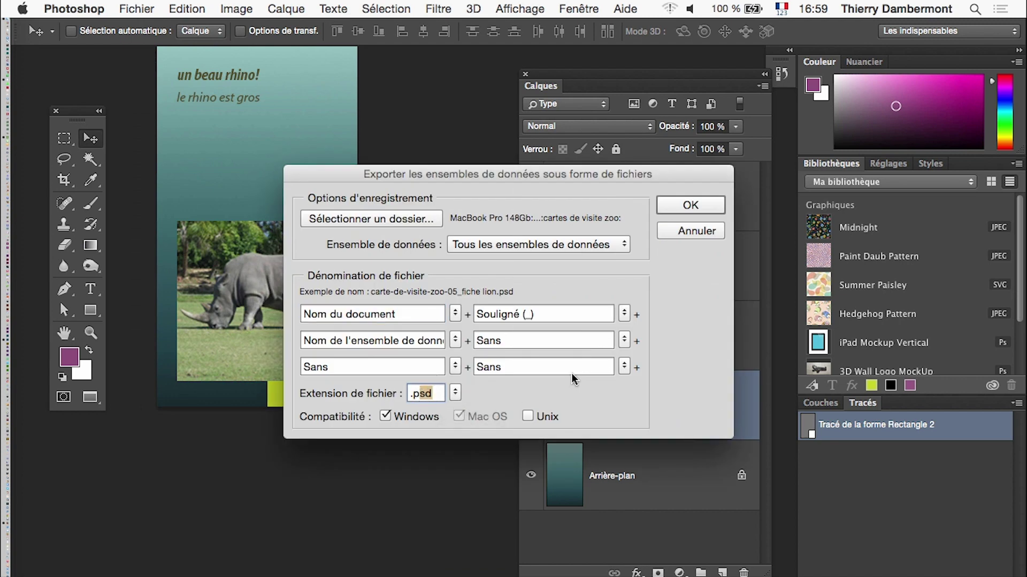
pyautogui.click(698, 234)
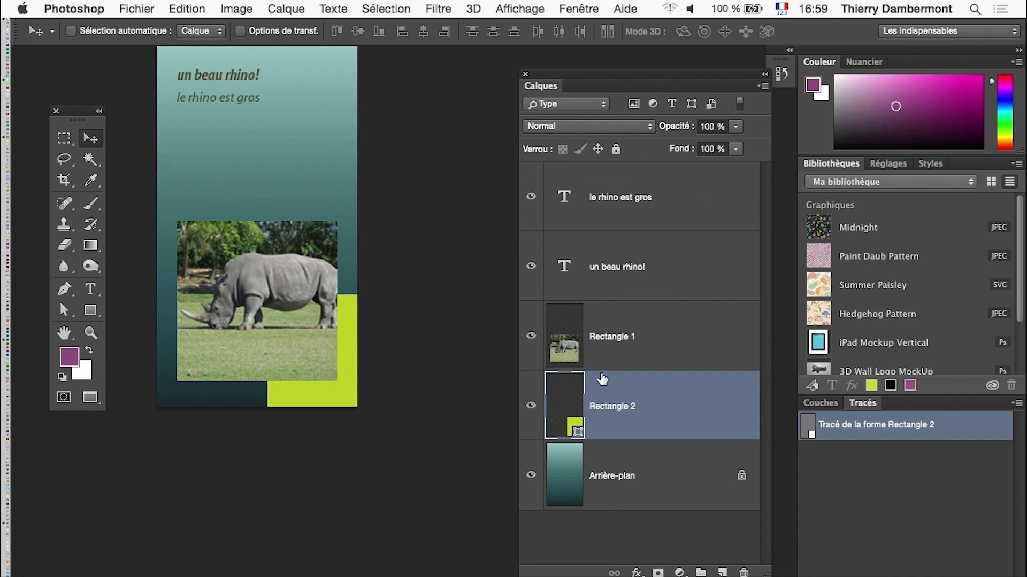